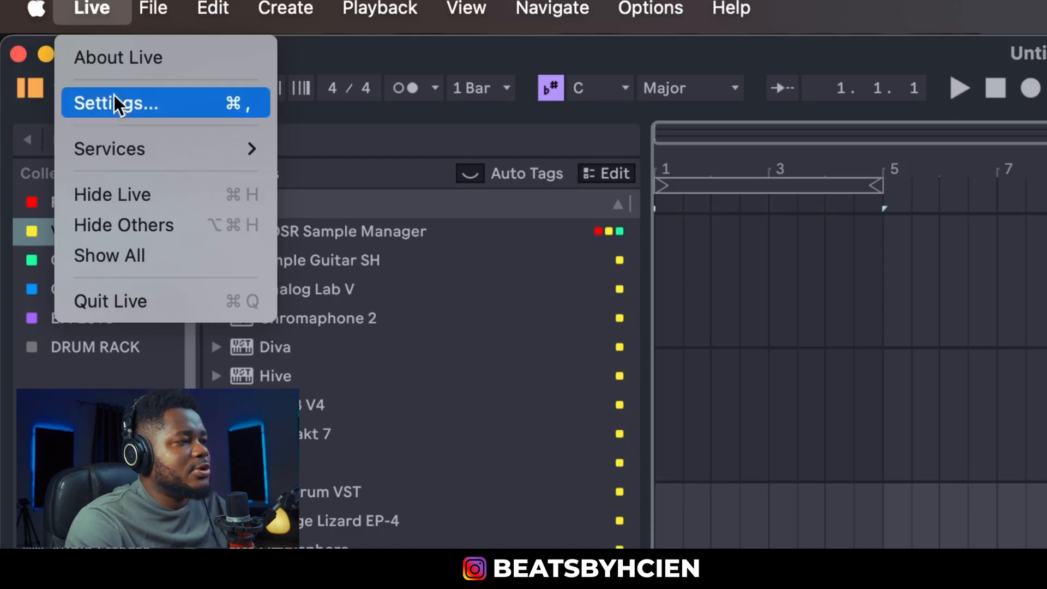
Review the Audio, Plug-Ins and Theme & Colors pages in the application settings and close the settings window.
{"action": "left_click", "coordinate": [121, 109]}
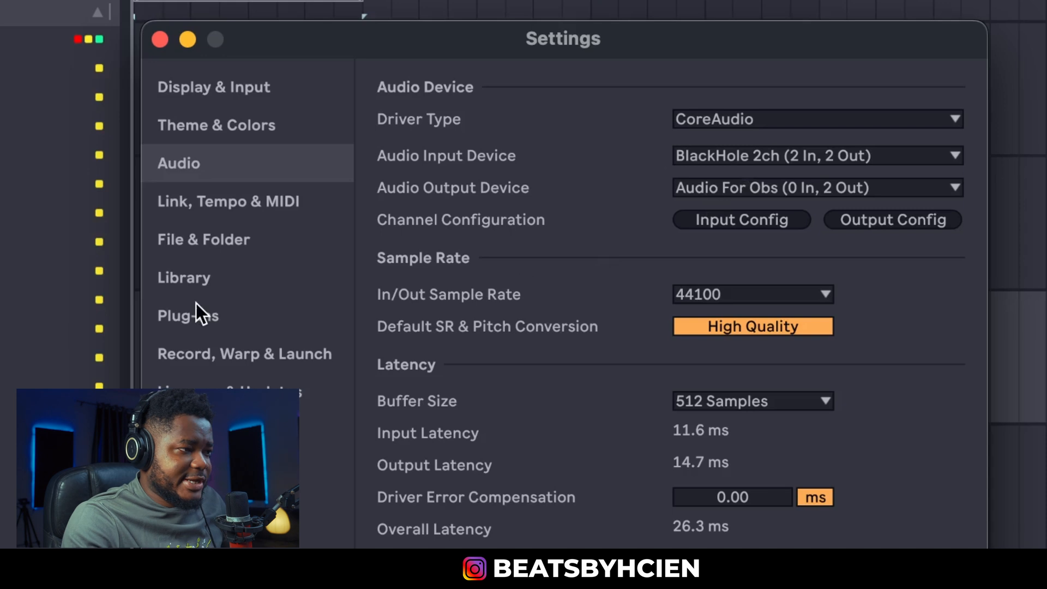
{"action": "left_click", "coordinate": [203, 316]}
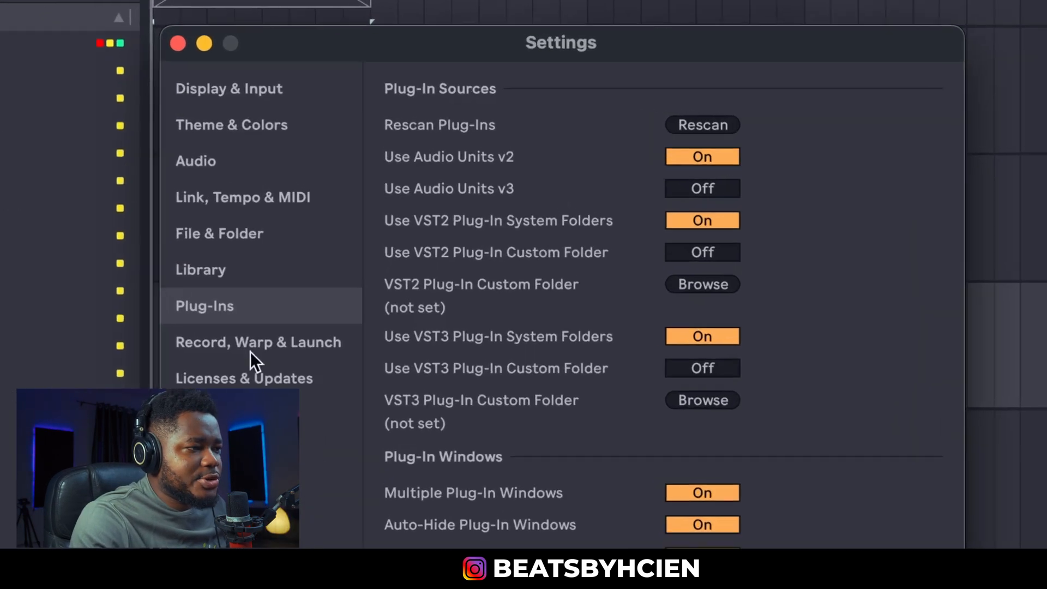
{"action": "left_click", "coordinate": [370, 124]}
{"action": "left_click_drag", "start_coordinate": [591, 42], "coordinate": [593, 5]}
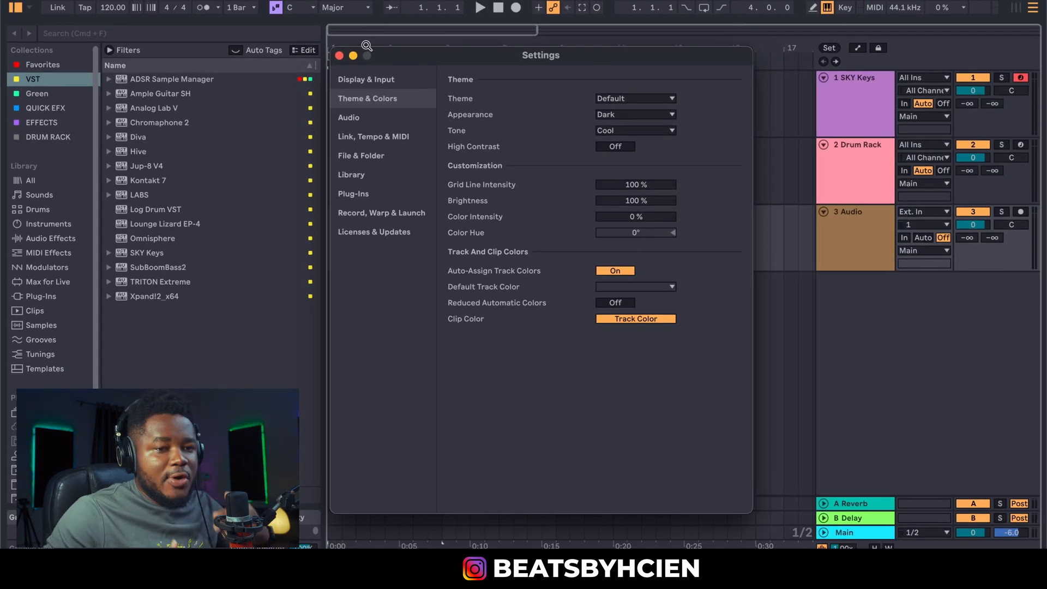
{"action": "left_click", "coordinate": [339, 56]}
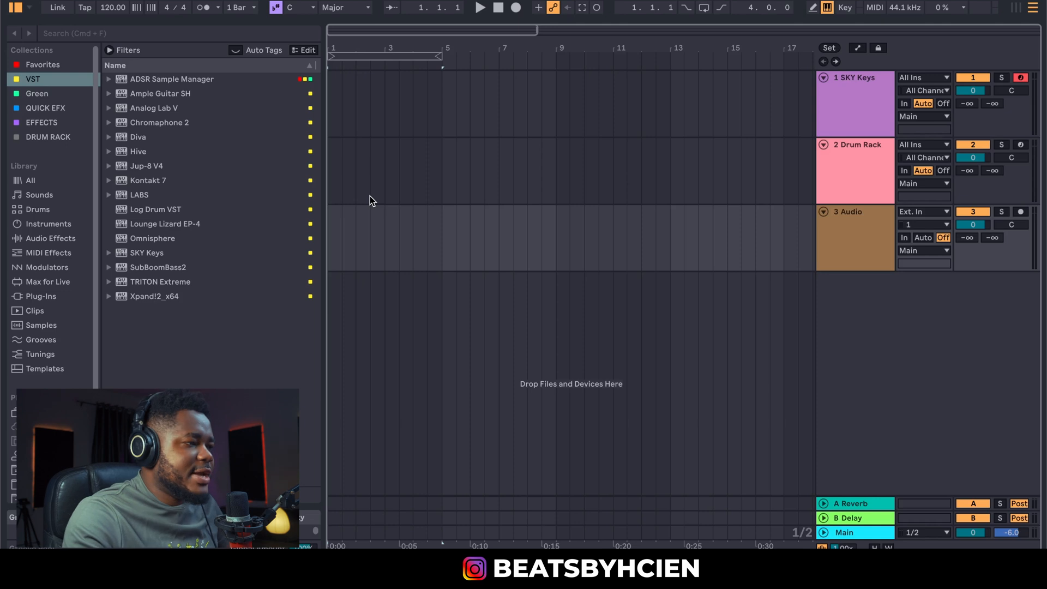
Narrow the browser, add the PACKS folder from the external drive to Places, and show its contents.
{"action": "left_click_drag", "start_coordinate": [326, 234], "coordinate": [282, 233]}
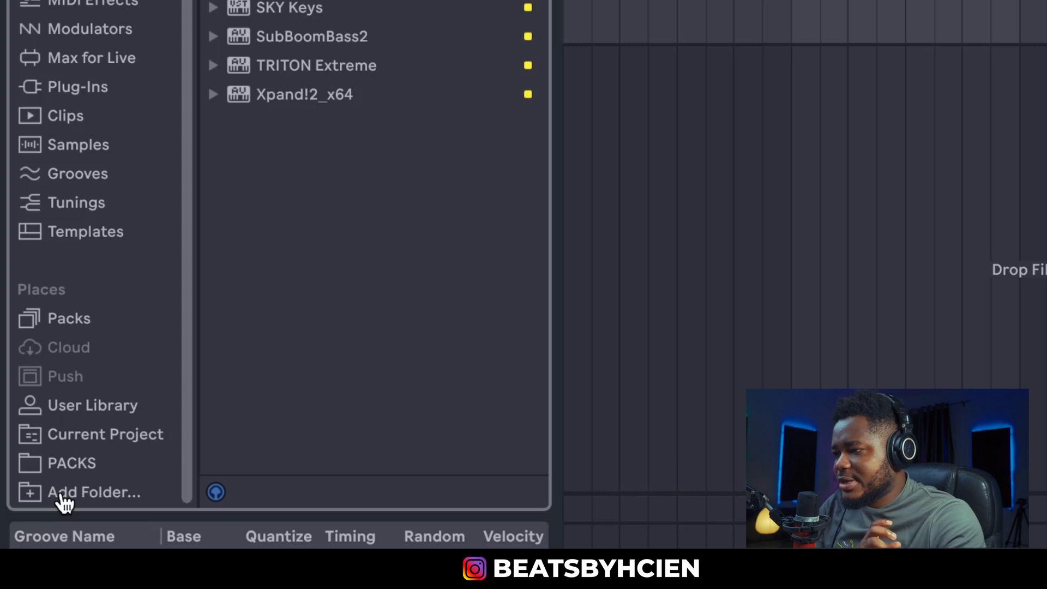
{"action": "left_click", "coordinate": [68, 492]}
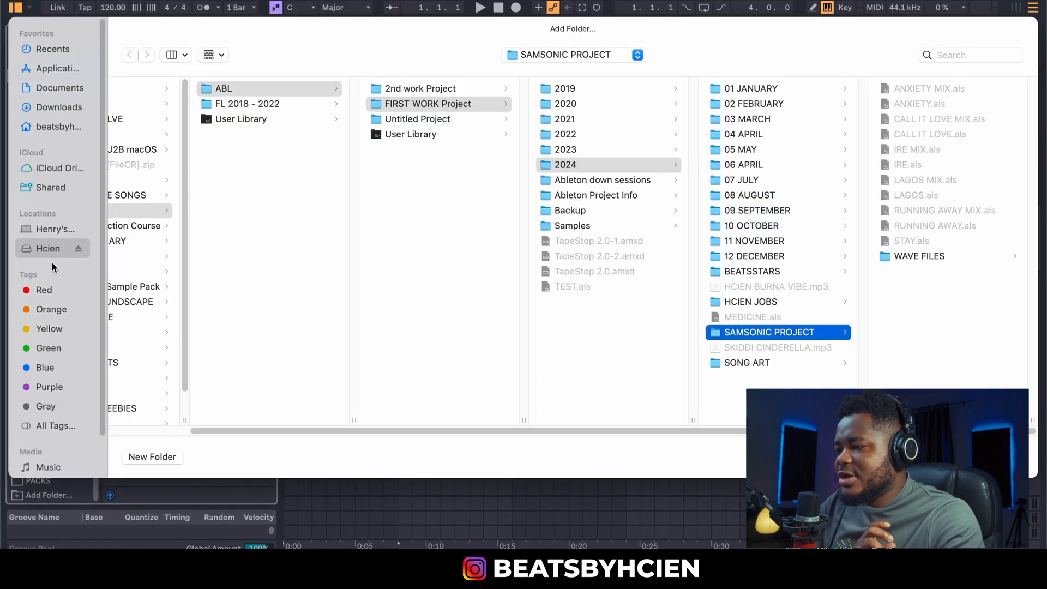
{"action": "scroll", "coordinate": [384, 434], "scroll_direction": "left", "scroll_amount": 3}
{"action": "scroll", "coordinate": [216, 403], "scroll_direction": "down", "scroll_amount": 2}
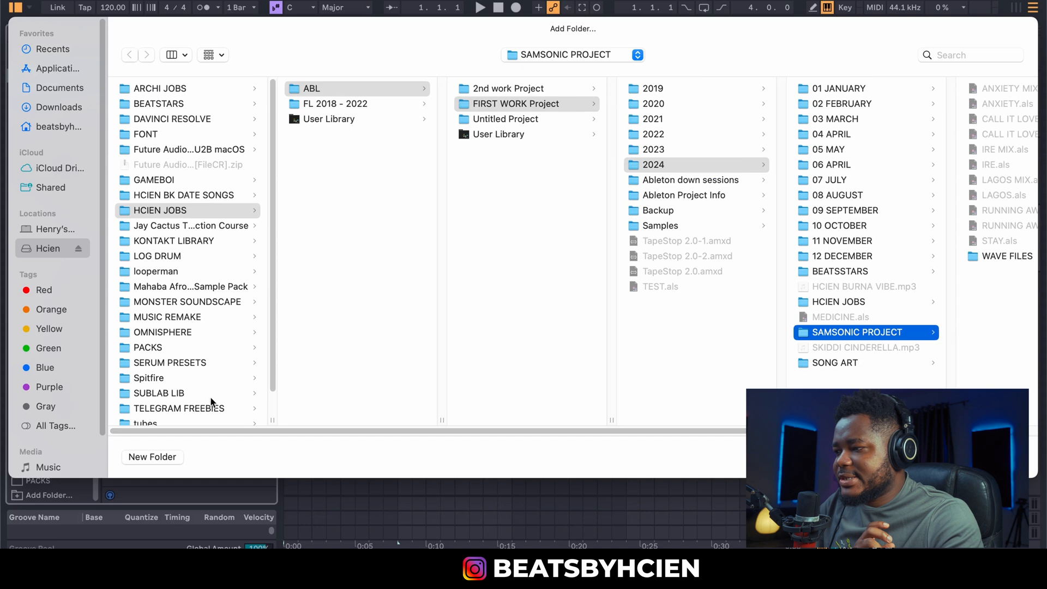
{"action": "left_click", "coordinate": [165, 326]}
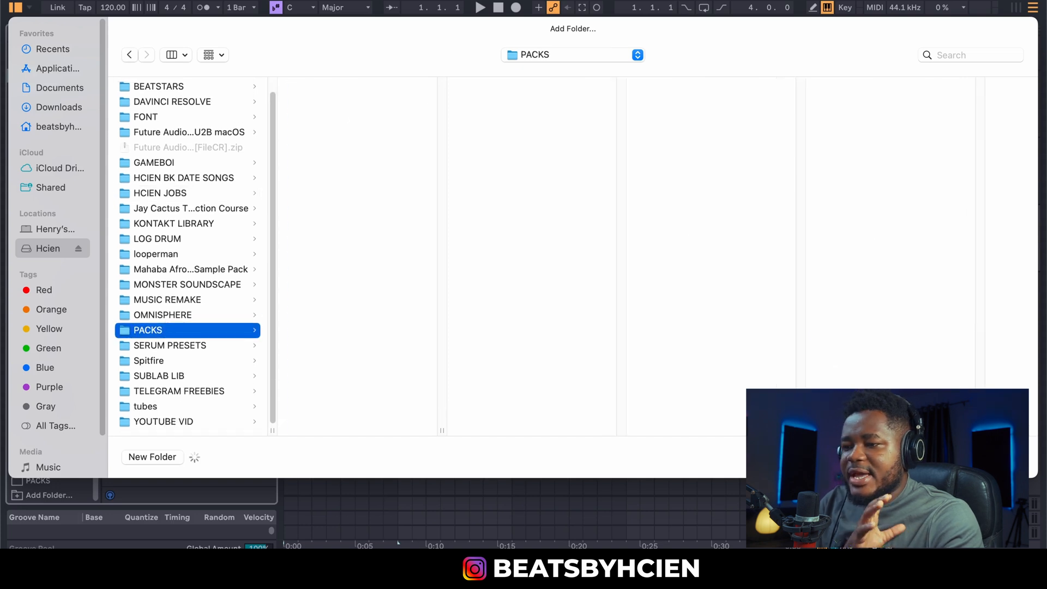
{"action": "key", "text": "Return"}
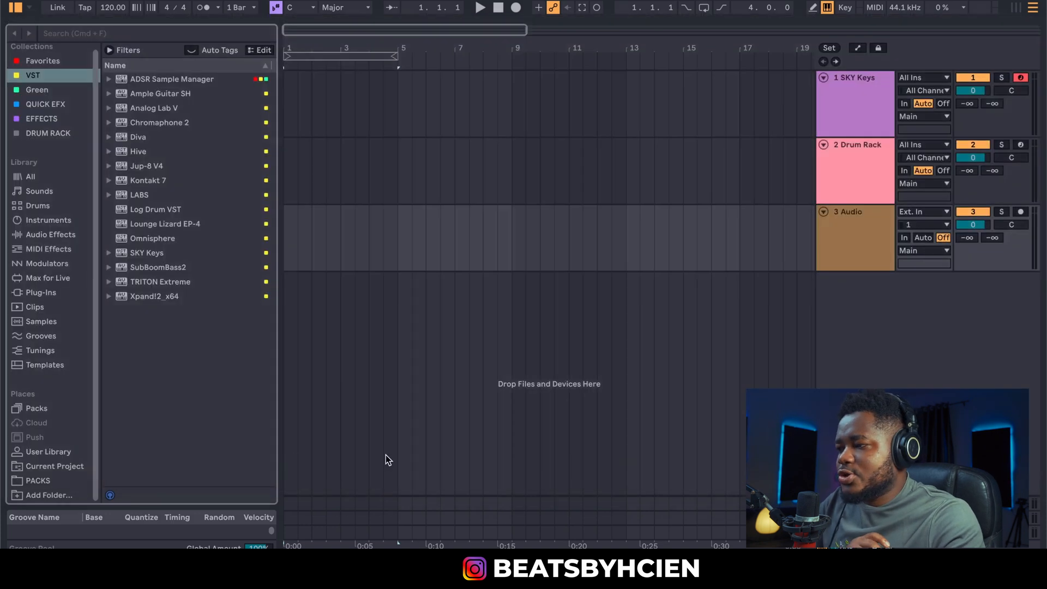
{"action": "left_click", "coordinate": [38, 482]}
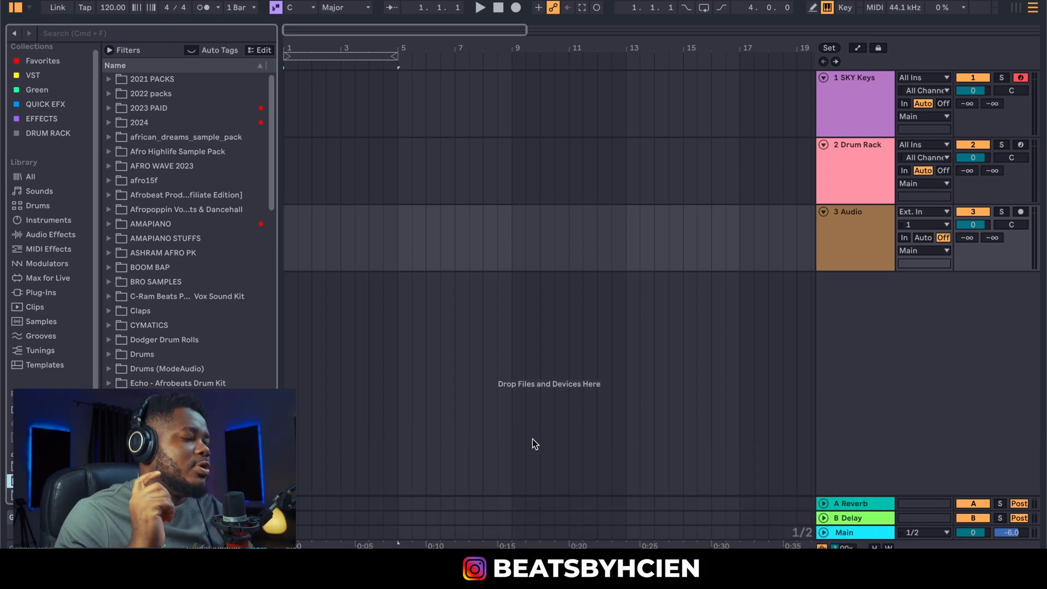
Switch to Session View, hide the device area, and enlarge the mixer to show full-height volume faders.
{"action": "key", "text": "Tab"}
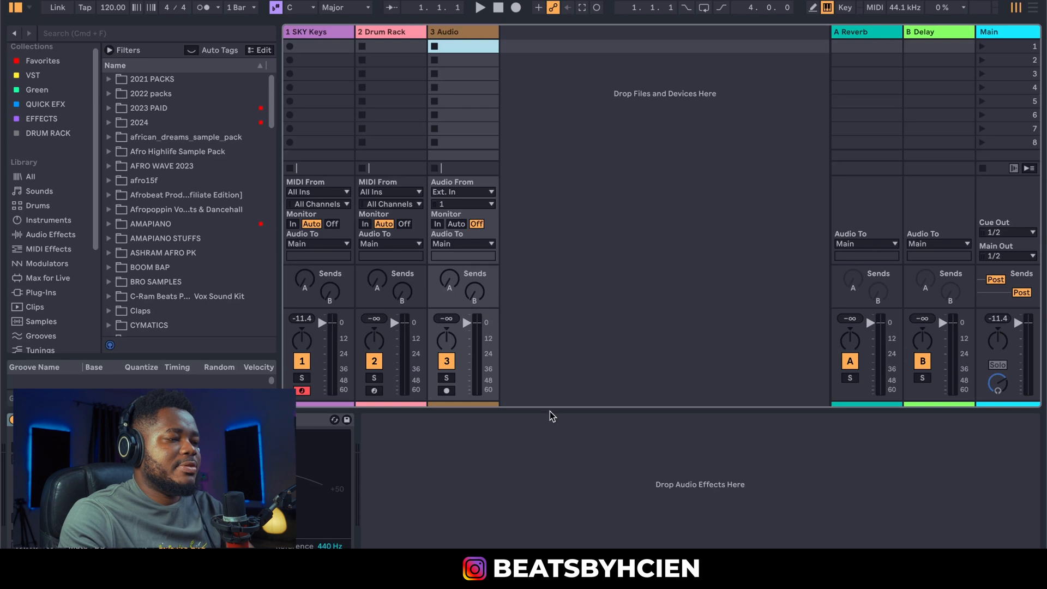
{"action": "key", "text": "super+alt+l"}
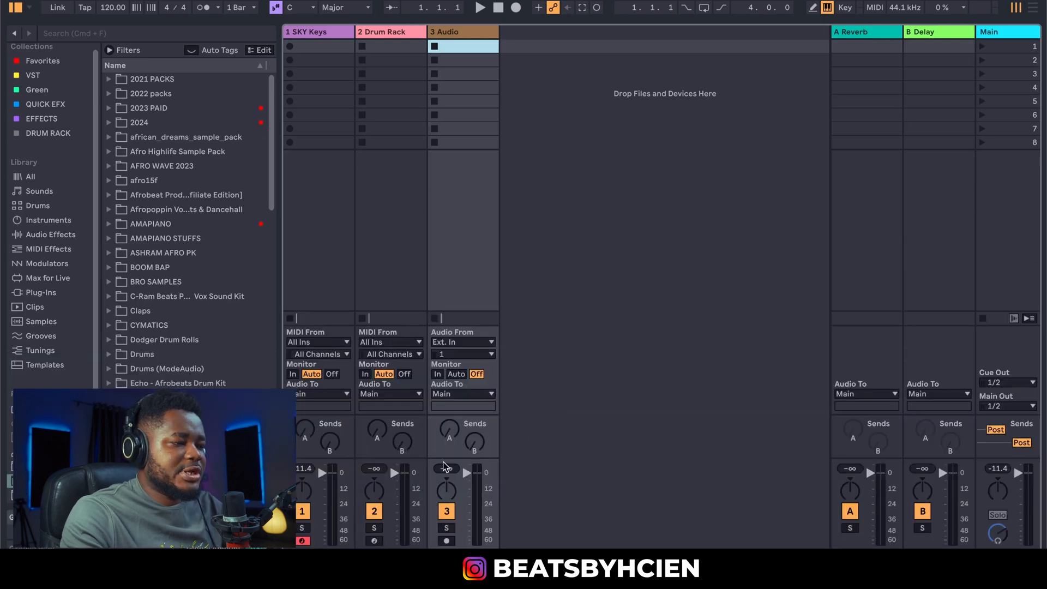
{"action": "left_click_drag", "start_coordinate": [445, 461], "coordinate": [471, 197]}
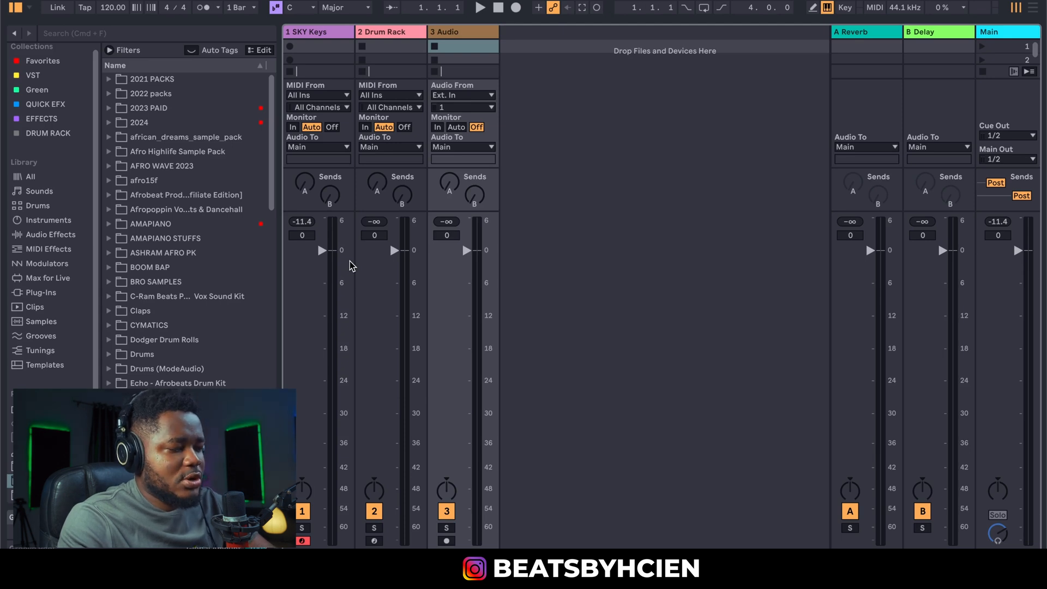
Switch back and forth between Arrangement View and Session View, finishing in Arrangement View.
{"action": "key", "text": "Tab"}
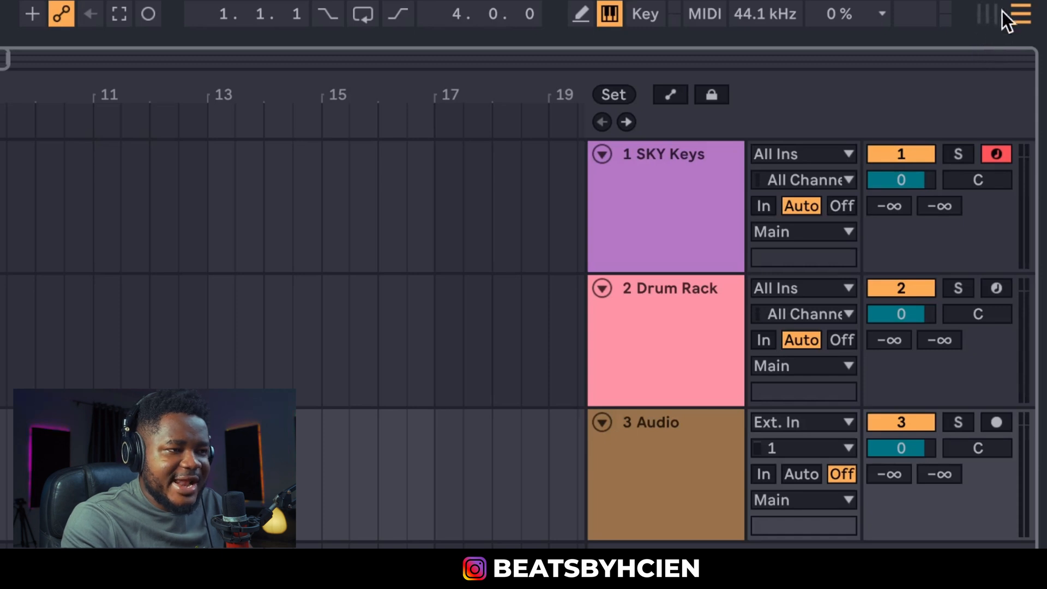
{"action": "left_click", "coordinate": [992, 21]}
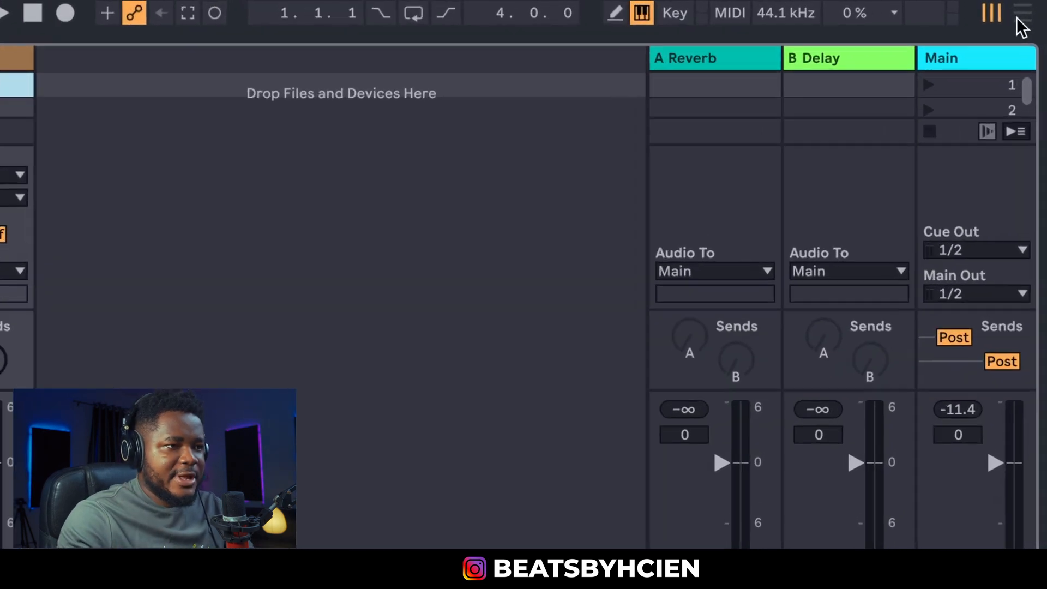
{"action": "left_click", "coordinate": [1020, 13]}
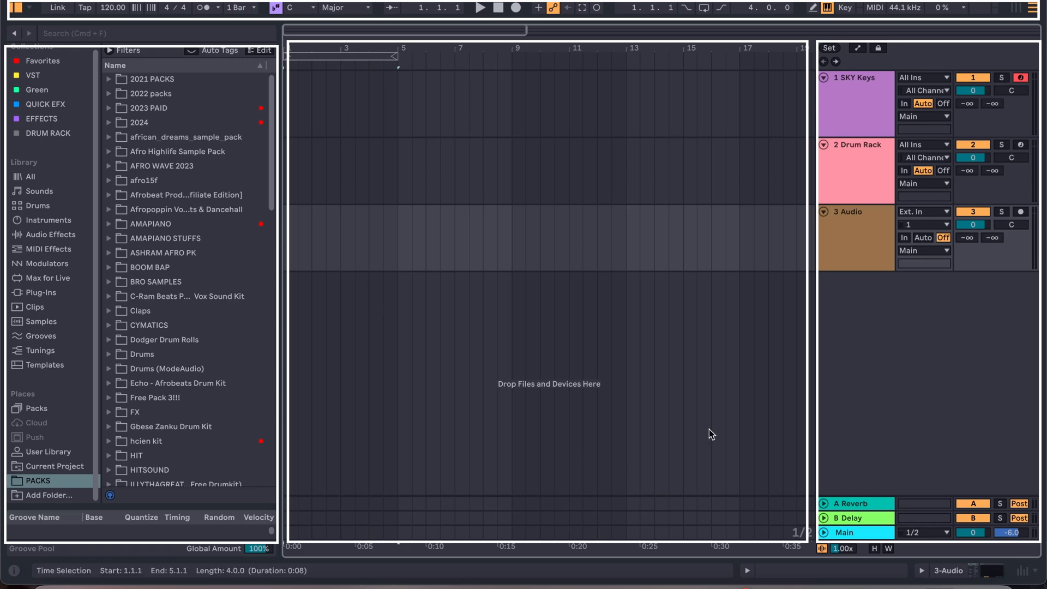
Select a time range from bar 5 to about the middle of bar 8 across the Drum Rack and Audio tracks.
{"action": "left_click", "coordinate": [343, 113]}
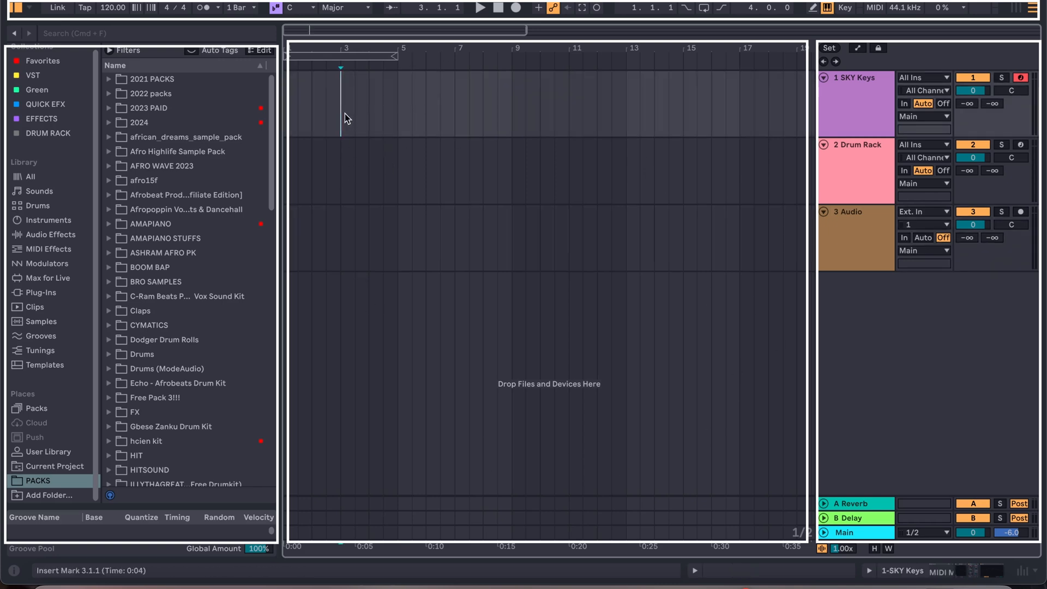
{"action": "mouse_move", "coordinate": [344, 114]}
{"action": "left_mouse_down"}
{"action": "mouse_move", "coordinate": [418, 128]}
{"action": "mouse_move", "coordinate": [507, 175]}
{"action": "mouse_move", "coordinate": [431, 189]}
{"action": "mouse_move", "coordinate": [485, 208]}
{"action": "left_mouse_up"}
{"action": "left_click", "coordinate": [398, 126]}
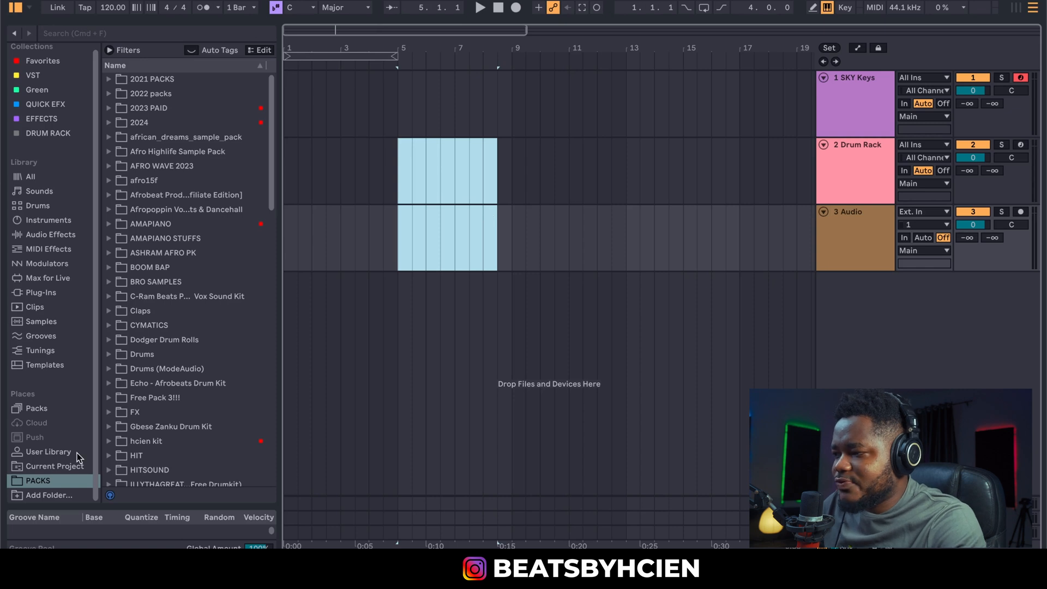
Browse the library's Sounds, Instruments, Audio Effects, MIDI Effects and Modulators categories, slightly widening the category list.
{"action": "left_click", "coordinate": [50, 194]}
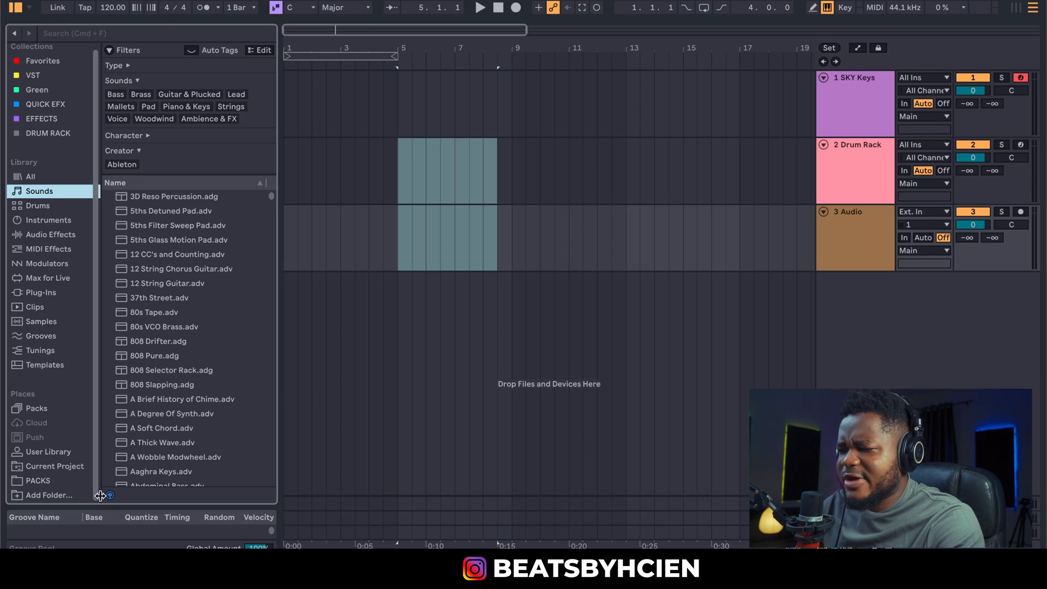
{"action": "left_click_drag", "start_coordinate": [100, 495], "coordinate": [118, 495]}
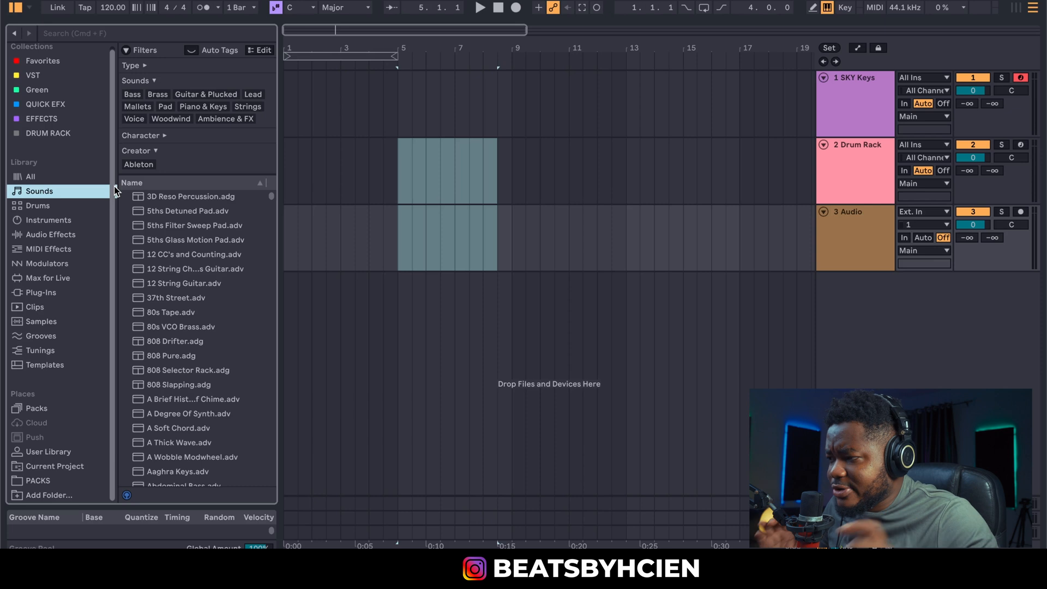
{"action": "left_click", "coordinate": [47, 218]}
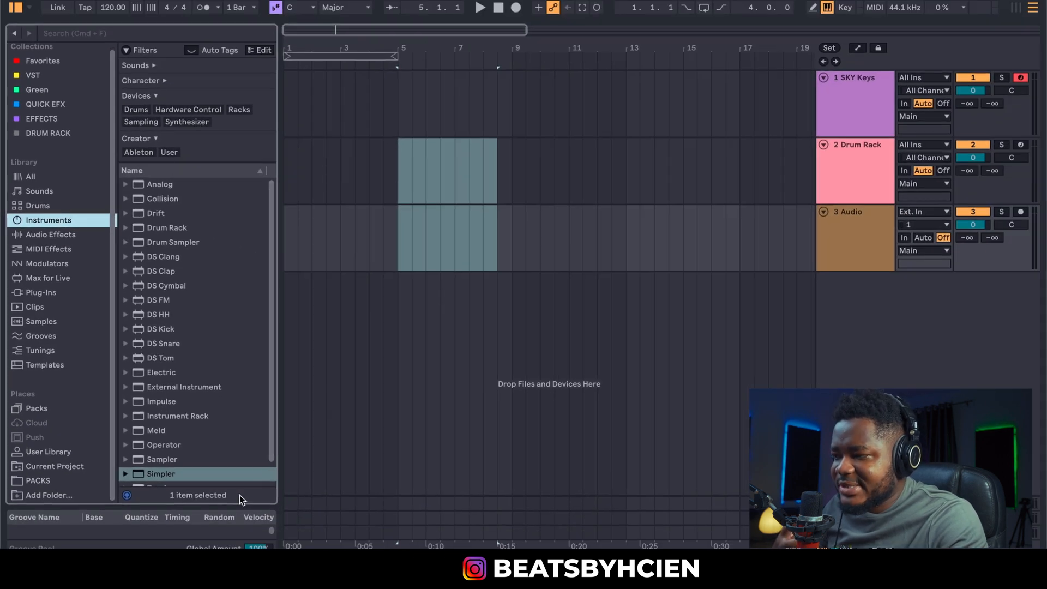
{"action": "left_click", "coordinate": [57, 238]}
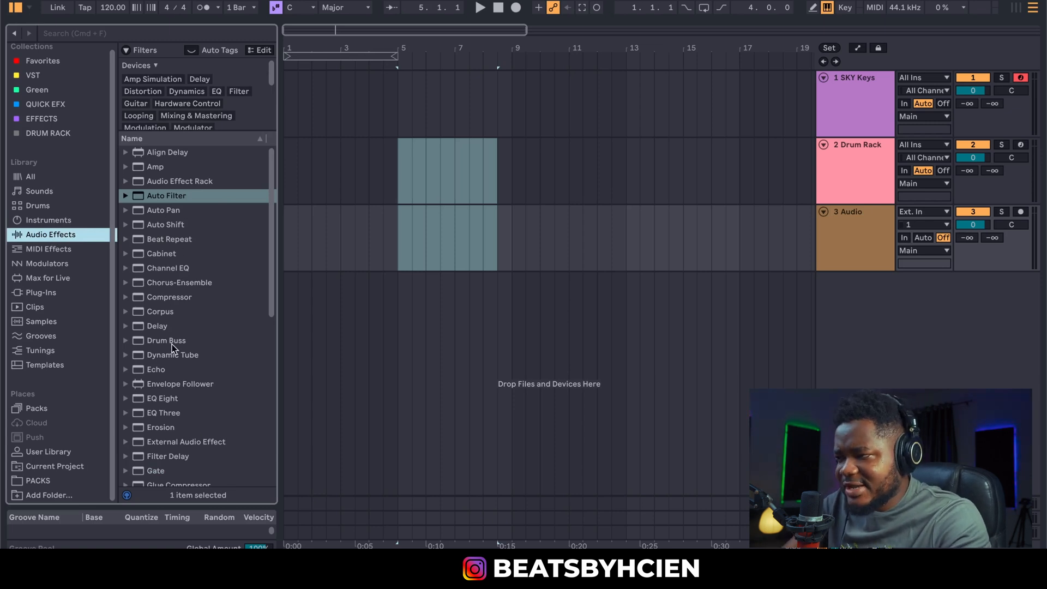
{"action": "left_click", "coordinate": [63, 247]}
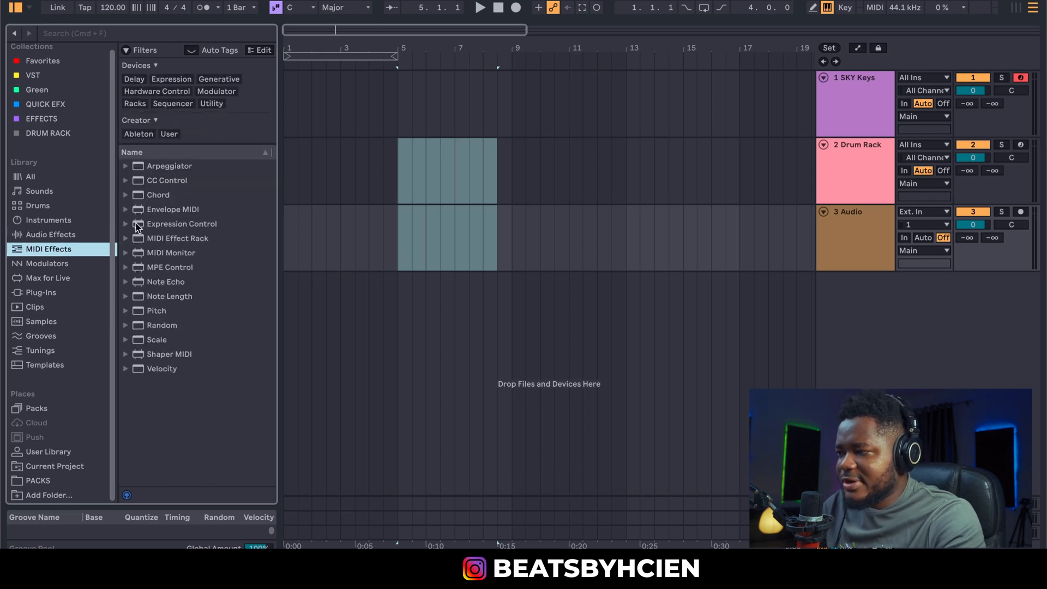
{"action": "left_click", "coordinate": [52, 263]}
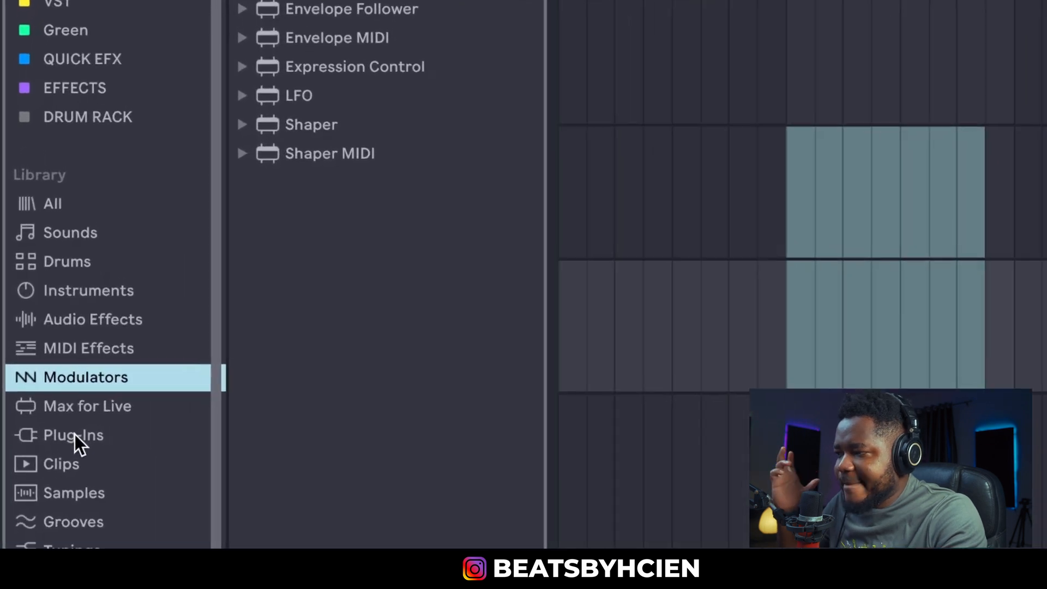
Look through the installed plug-ins by creator and filter them to the VST2 format.
{"action": "left_click", "coordinate": [42, 293]}
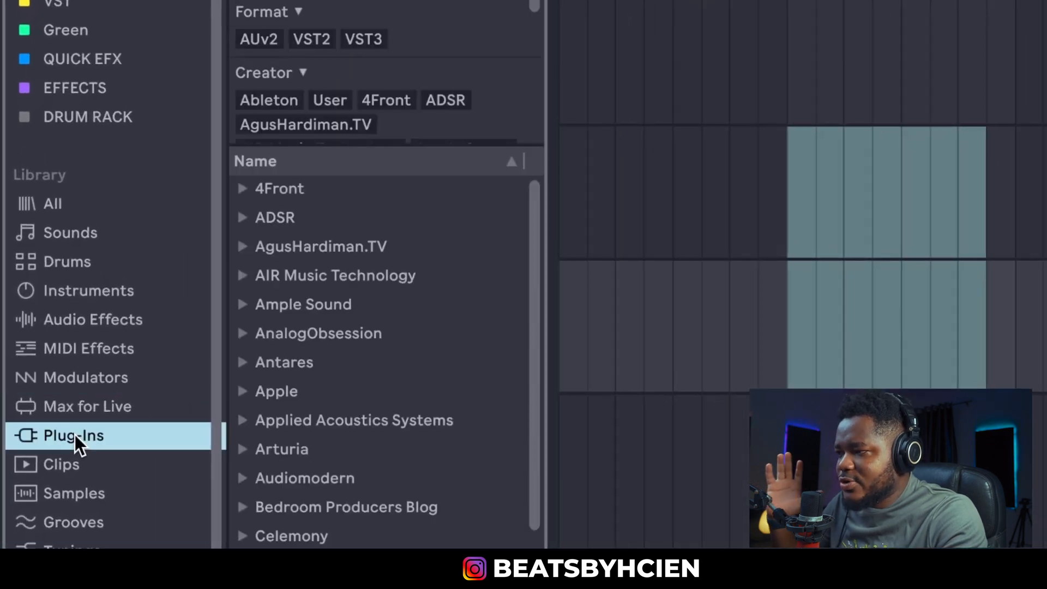
{"action": "scroll", "coordinate": [386, 340], "scroll_direction": "down", "scroll_amount": 10}
{"action": "scroll", "coordinate": [386, 340], "scroll_direction": "up", "scroll_amount": 10}
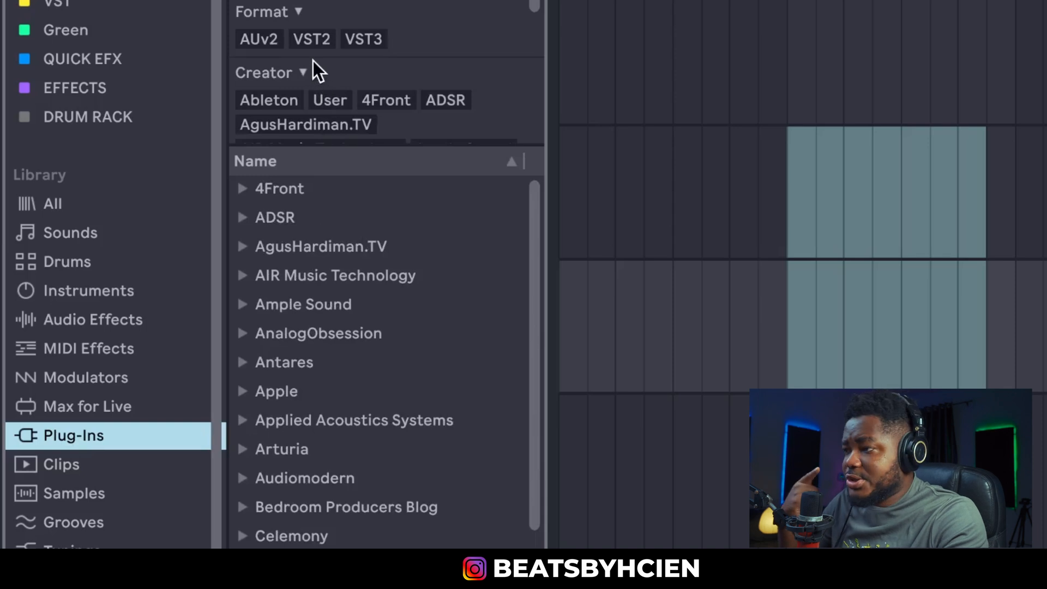
{"action": "left_click", "coordinate": [312, 38]}
{"action": "scroll", "coordinate": [362, 346], "scroll_direction": "down", "scroll_amount": 5}
{"action": "scroll", "coordinate": [358, 335], "scroll_direction": "up", "scroll_amount": 5}
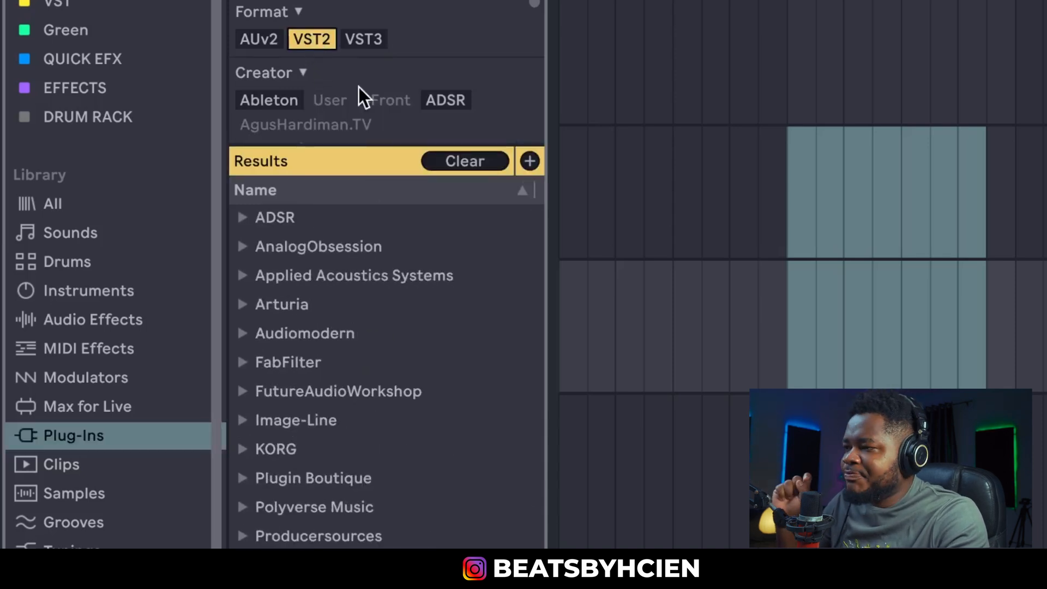
Compare the plug-in lists for the VST3 and AUv2 formats and return to the VST2 filter.
{"action": "left_click", "coordinate": [363, 39]}
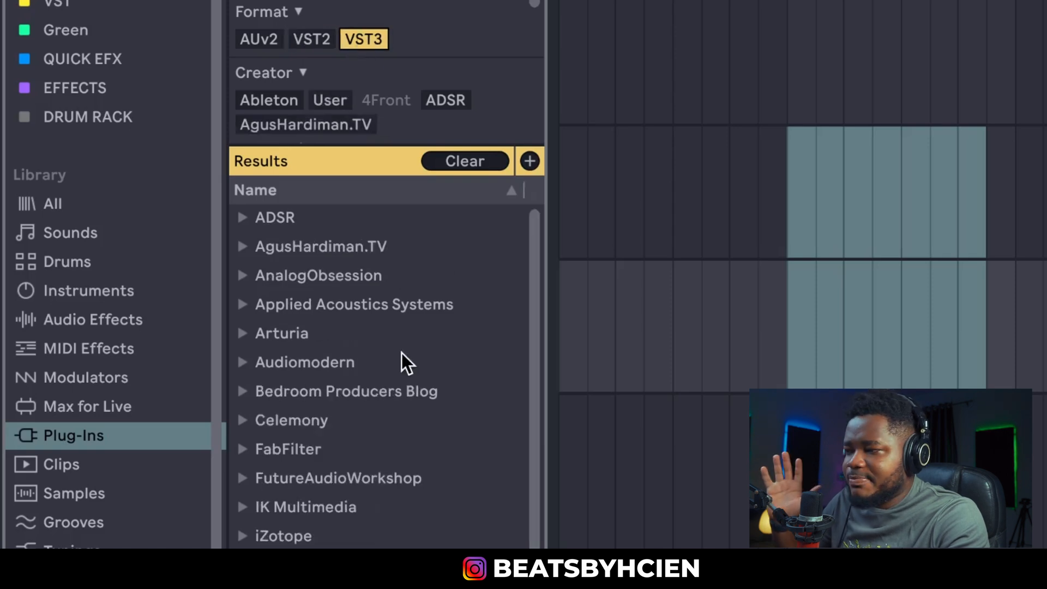
{"action": "scroll", "coordinate": [402, 395], "scroll_direction": "down", "scroll_amount": 3}
{"action": "scroll", "coordinate": [404, 399], "scroll_direction": "up", "scroll_amount": 3}
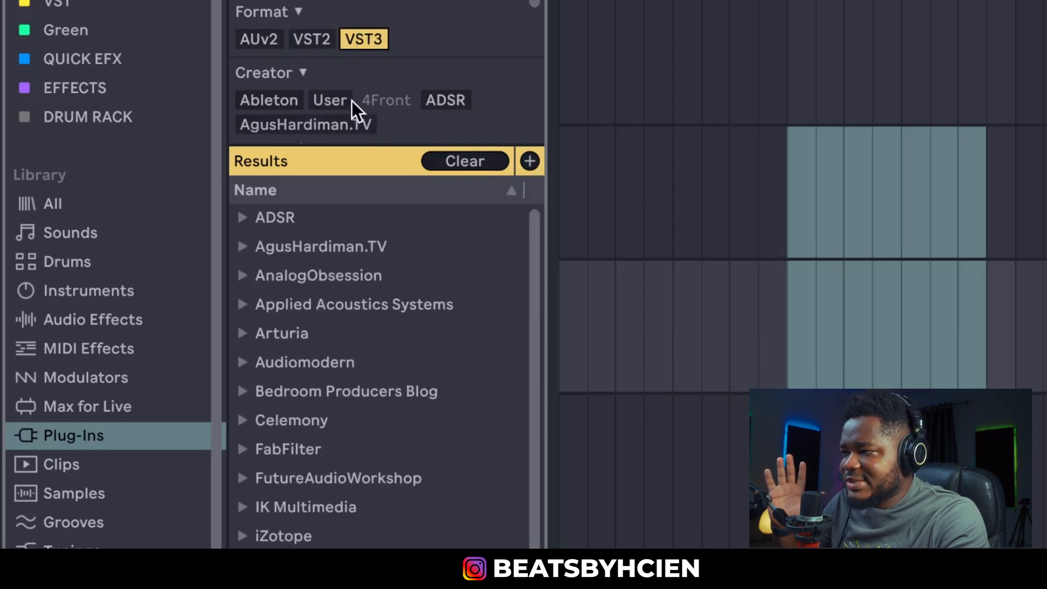
{"action": "left_click", "coordinate": [270, 44]}
{"action": "left_click", "coordinate": [303, 36]}
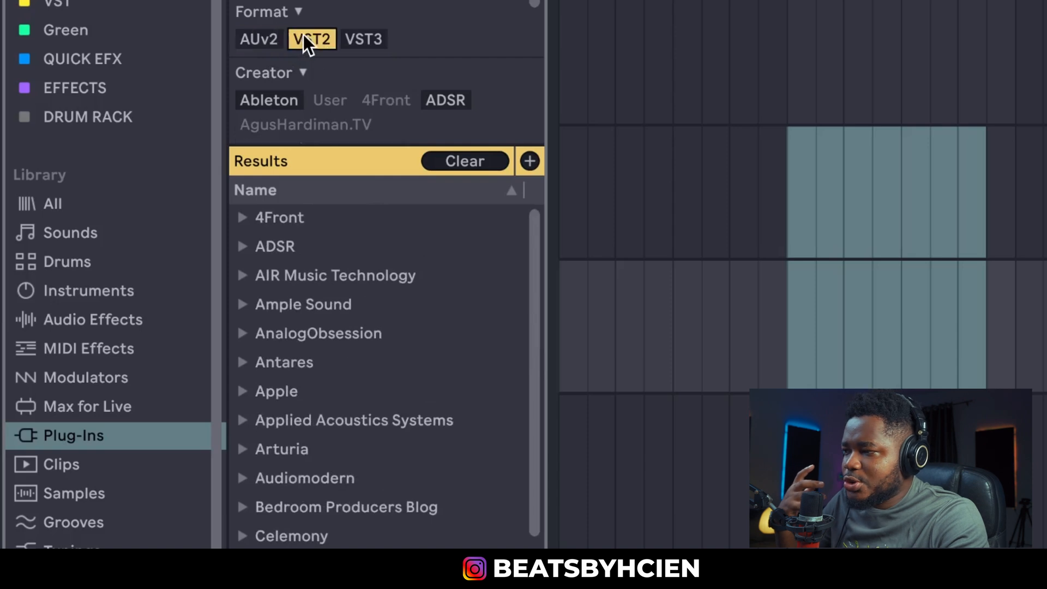
{"action": "left_click", "coordinate": [87, 439]}
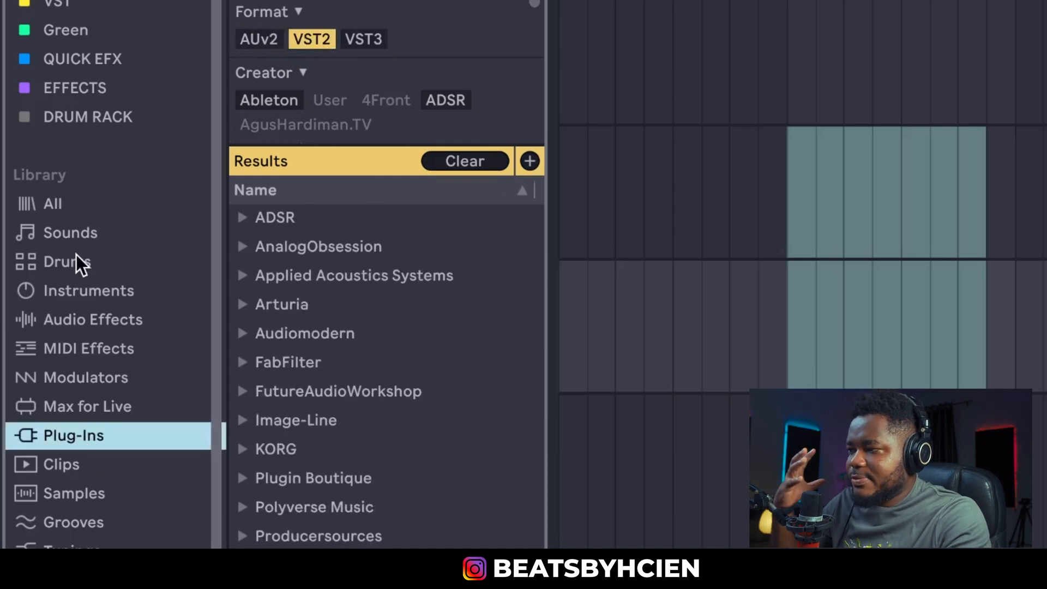
Examine the library's Grooves and Sounds lists and return to the Instruments category.
{"action": "left_click", "coordinate": [77, 521]}
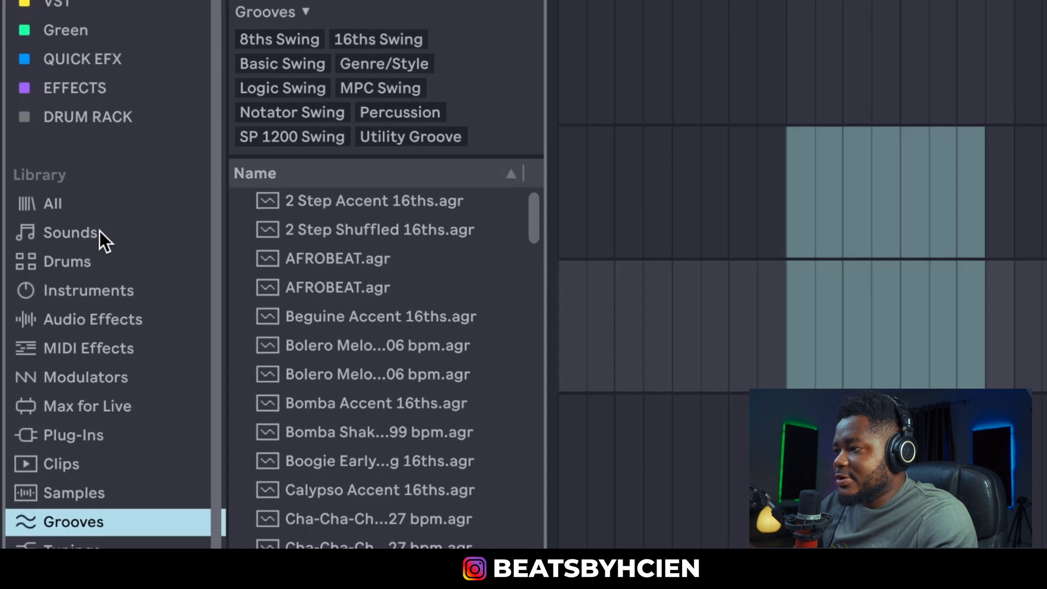
{"action": "left_click", "coordinate": [65, 192]}
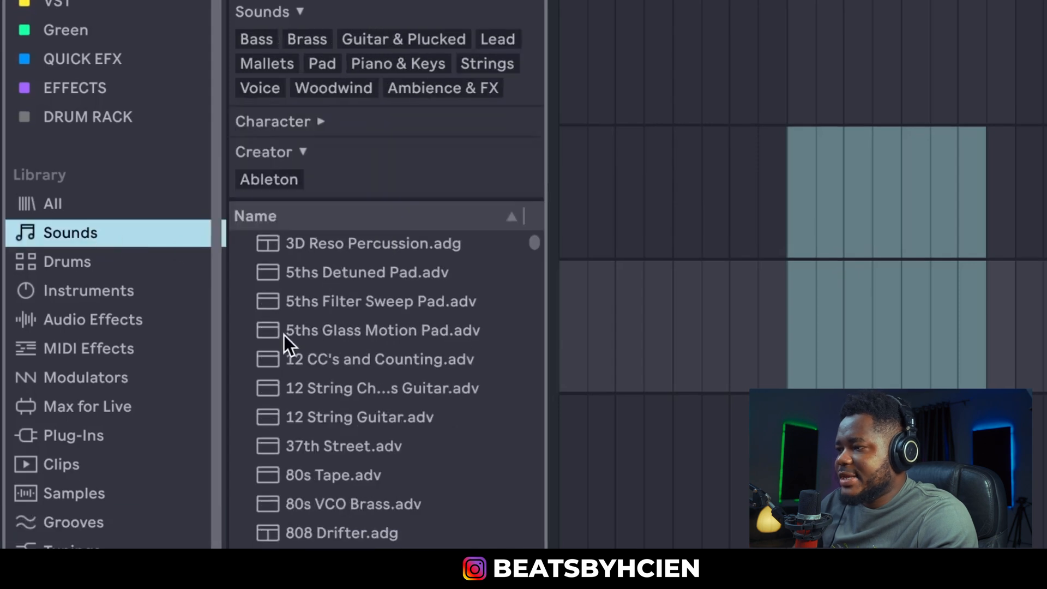
{"action": "scroll", "coordinate": [286, 334], "scroll_direction": "down", "scroll_amount": 15}
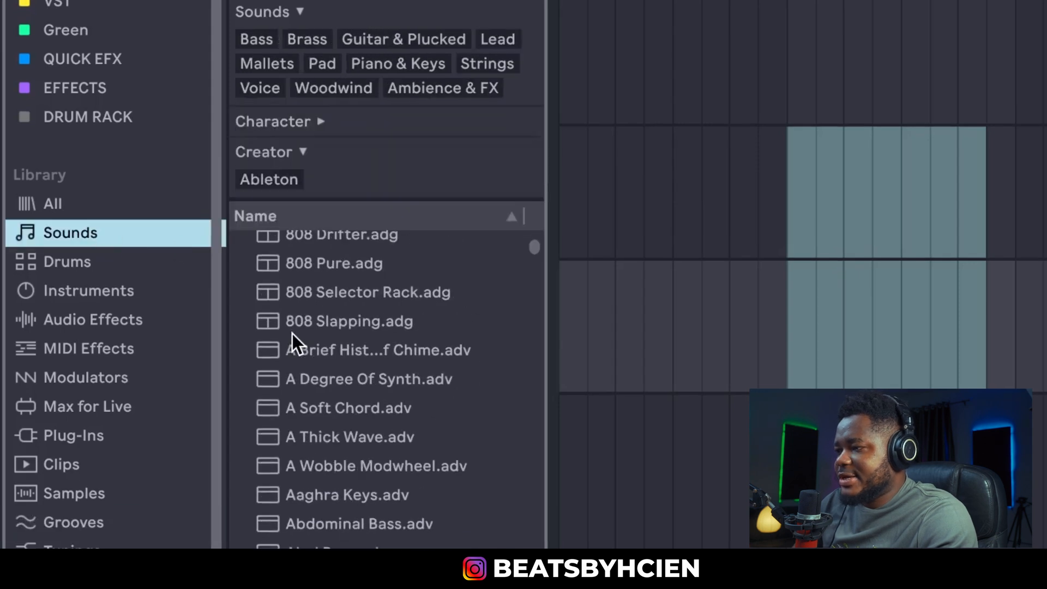
{"action": "left_click", "coordinate": [121, 289]}
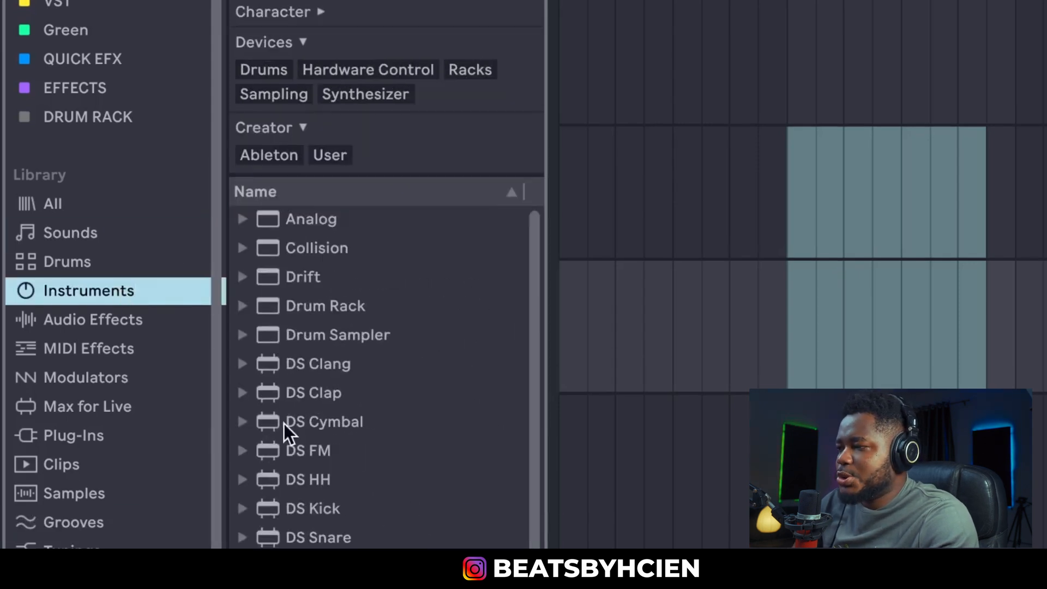
Look through the list of built-in instruments and switch the library to the Audio Effects category.
{"action": "scroll", "coordinate": [329, 456], "scroll_direction": "down", "scroll_amount": 2}
{"action": "scroll", "coordinate": [330, 456], "scroll_direction": "up", "scroll_amount": 2}
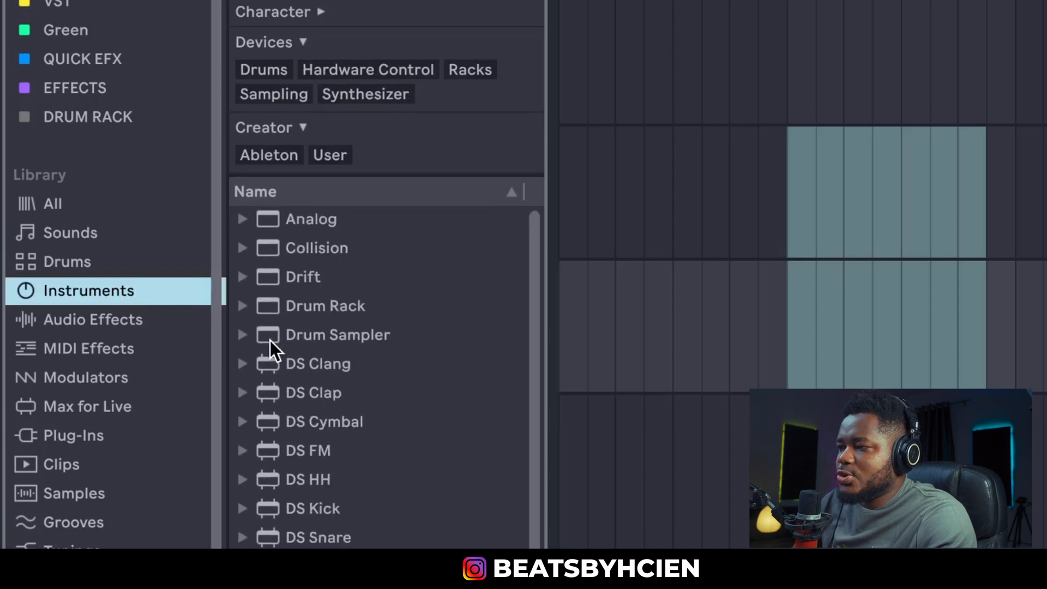
{"action": "left_click", "coordinate": [278, 304]}
{"action": "scroll", "coordinate": [386, 404], "scroll_direction": "down", "scroll_amount": 2}
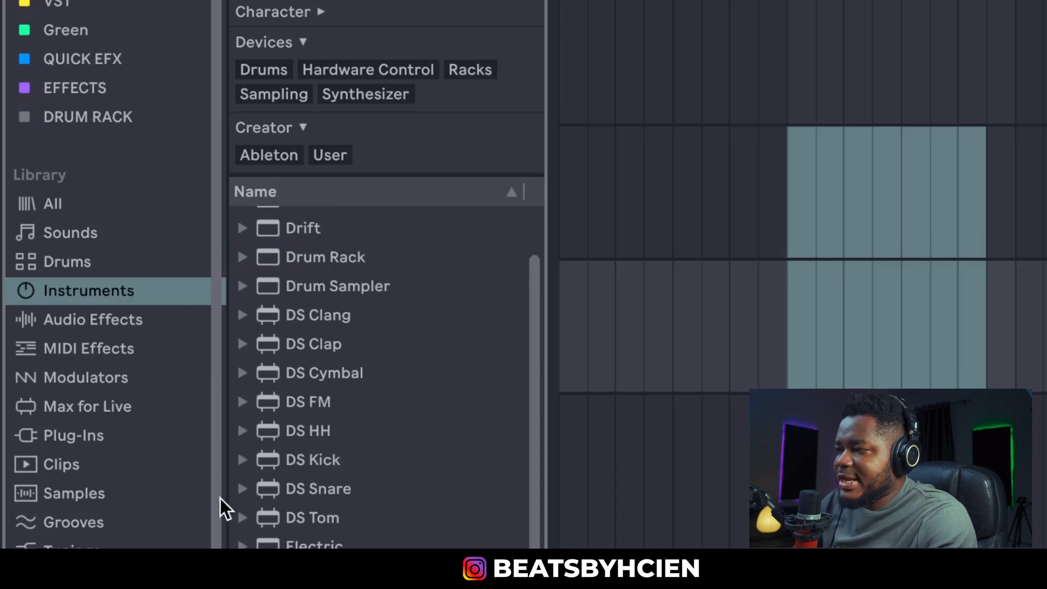
{"action": "left_click", "coordinate": [107, 320]}
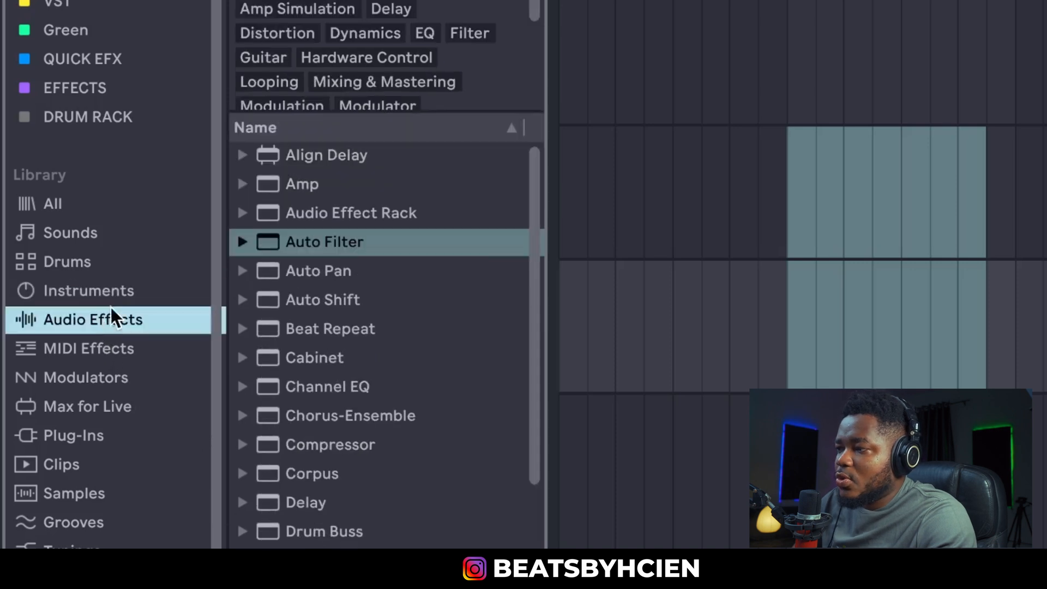
Filter the library's Sounds by Pad, then by Piano & Keys.
{"action": "left_click", "coordinate": [110, 238]}
{"action": "scroll", "coordinate": [393, 334], "scroll_direction": "up", "scroll_amount": 10}
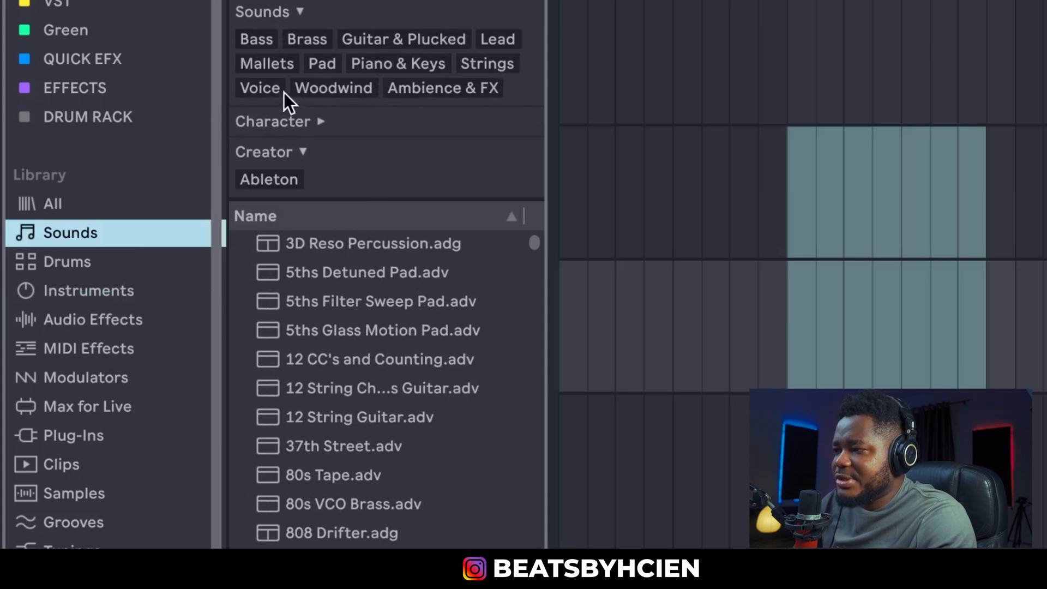
{"action": "left_click", "coordinate": [421, 63]}
{"action": "left_click", "coordinate": [316, 61]}
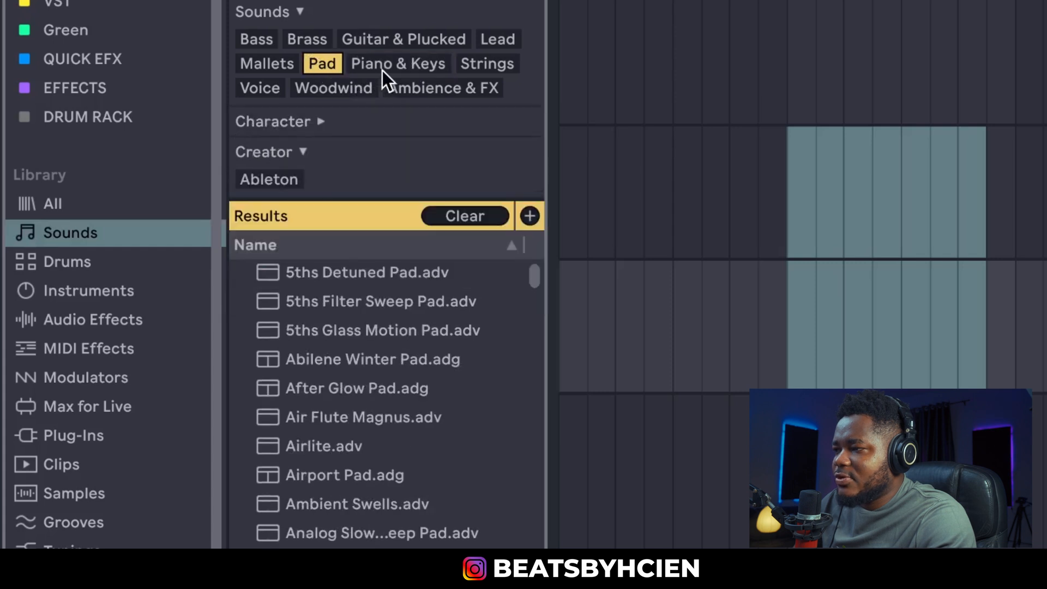
{"action": "left_click", "coordinate": [380, 66]}
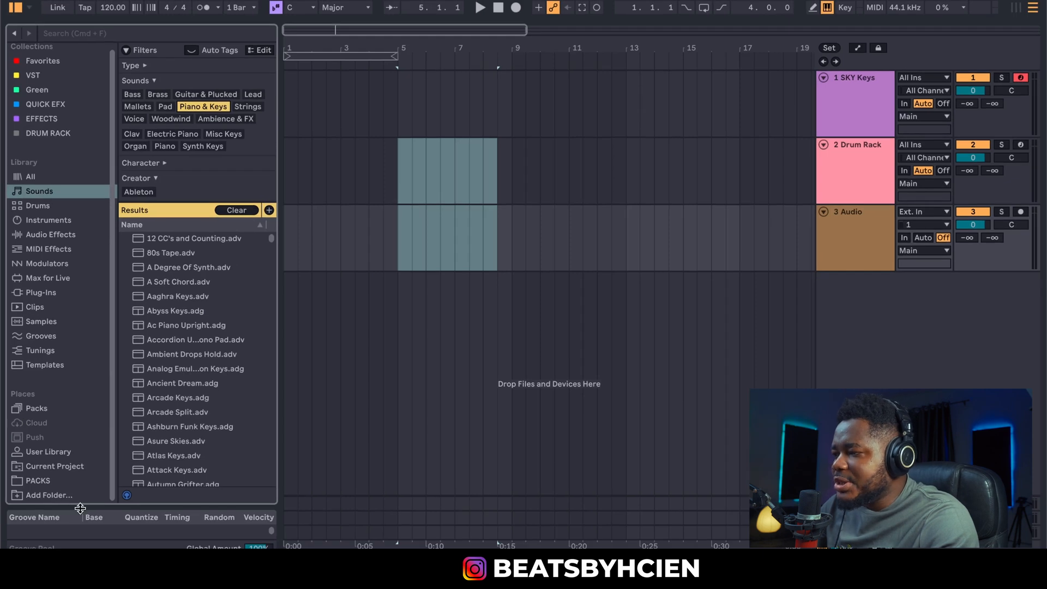
Show the PACKS sample folder and briefly expand and collapse its afro15f subfolder.
{"action": "left_click", "coordinate": [52, 482]}
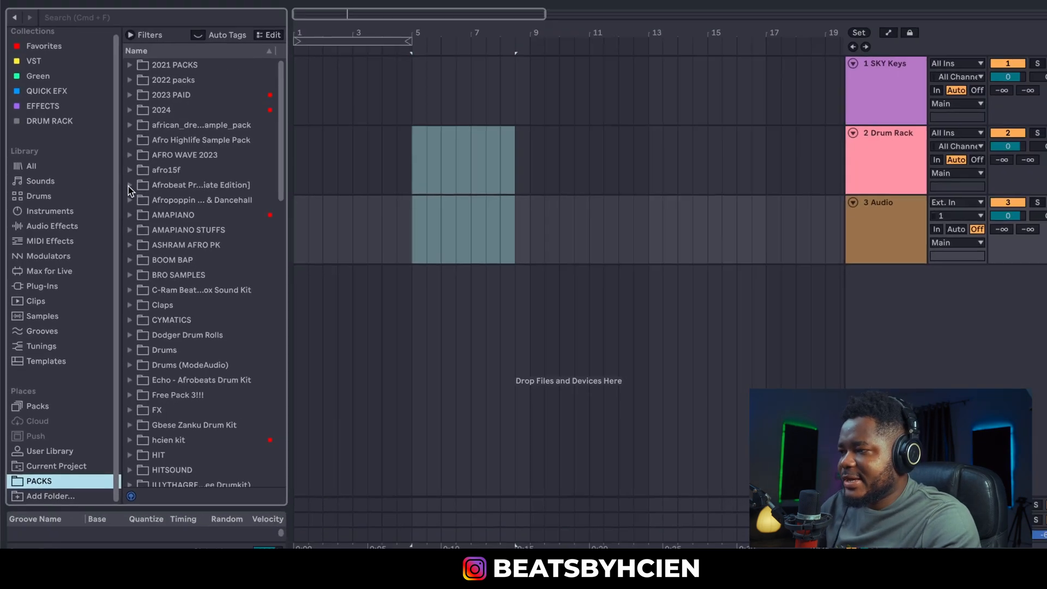
{"action": "left_click", "coordinate": [127, 182]}
{"action": "left_click", "coordinate": [127, 182]}
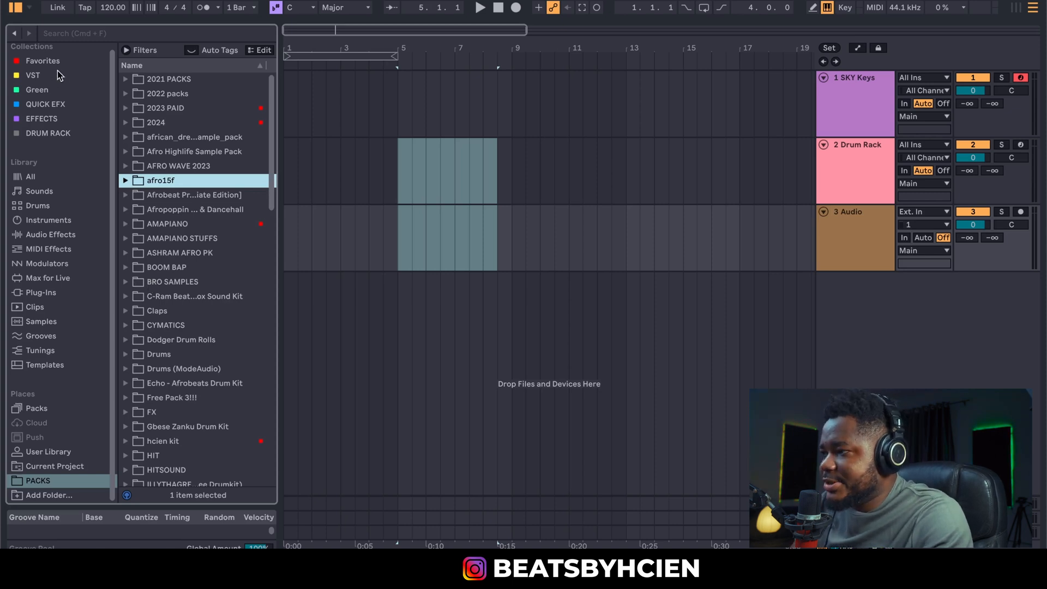
View which collections can be shown or hidden in the Collections editing mode, and leave it without changes.
{"action": "scroll", "coordinate": [60, 75], "scroll_direction": "up", "scroll_amount": 1}
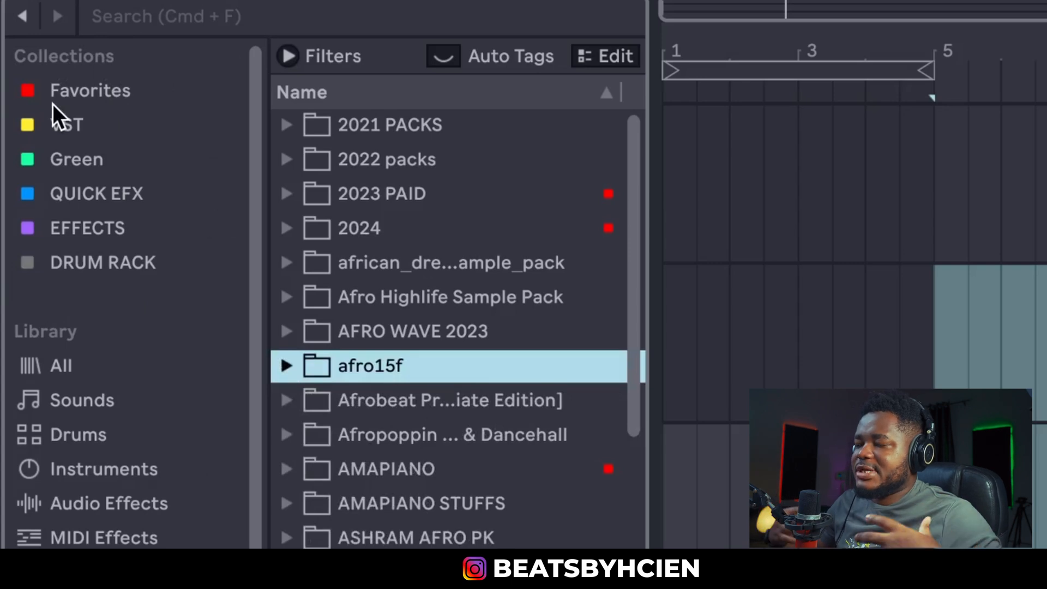
{"action": "mouse_move", "coordinate": [209, 61]}
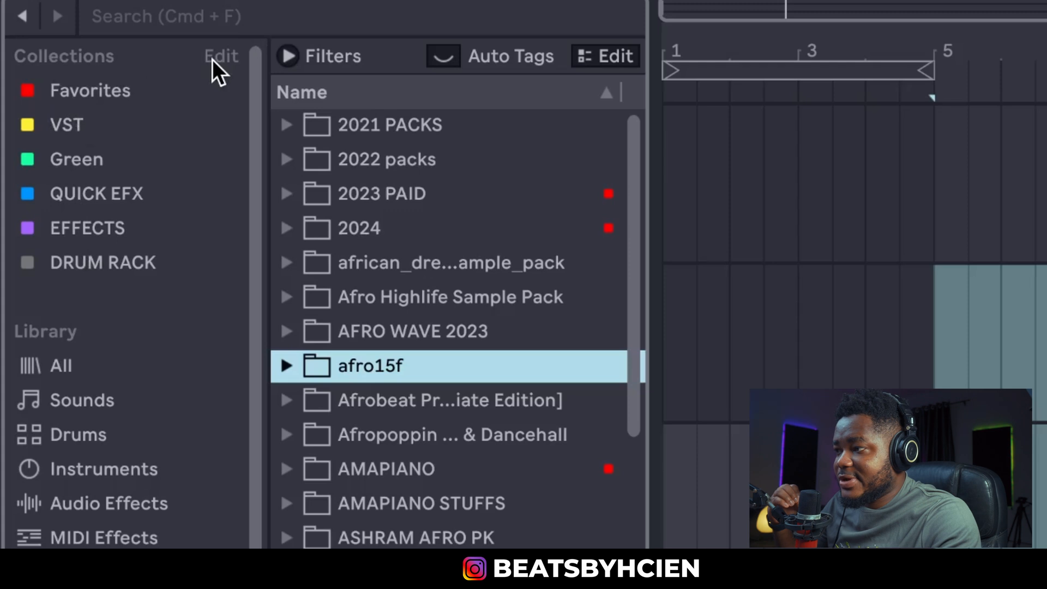
{"action": "left_click", "coordinate": [211, 58]}
{"action": "left_click", "coordinate": [216, 56]}
{"action": "mouse_move", "coordinate": [175, 64]}
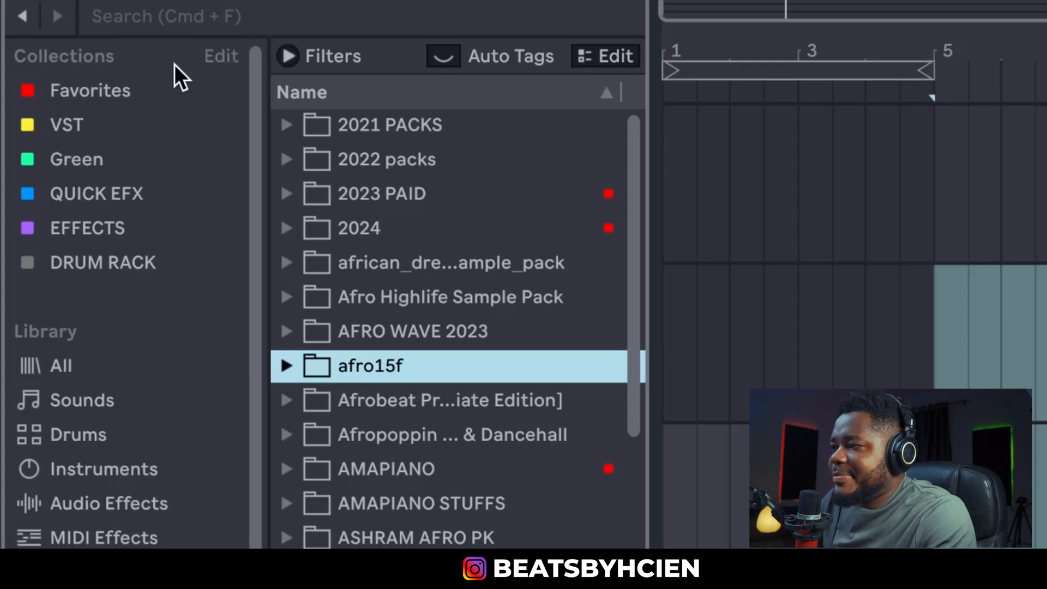
{"action": "left_click", "coordinate": [222, 58]}
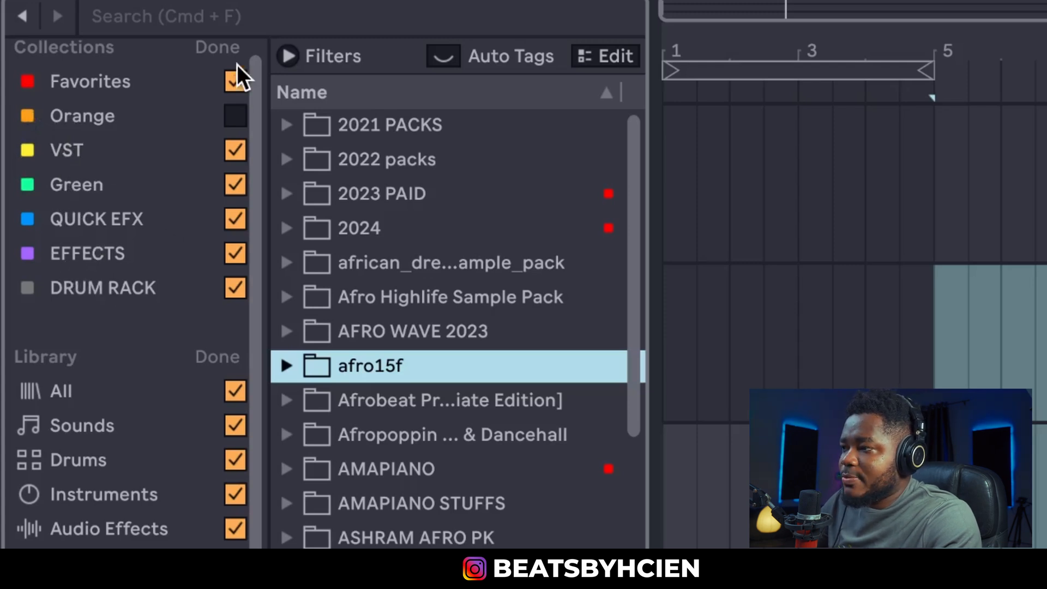
{"action": "left_click", "coordinate": [224, 52]}
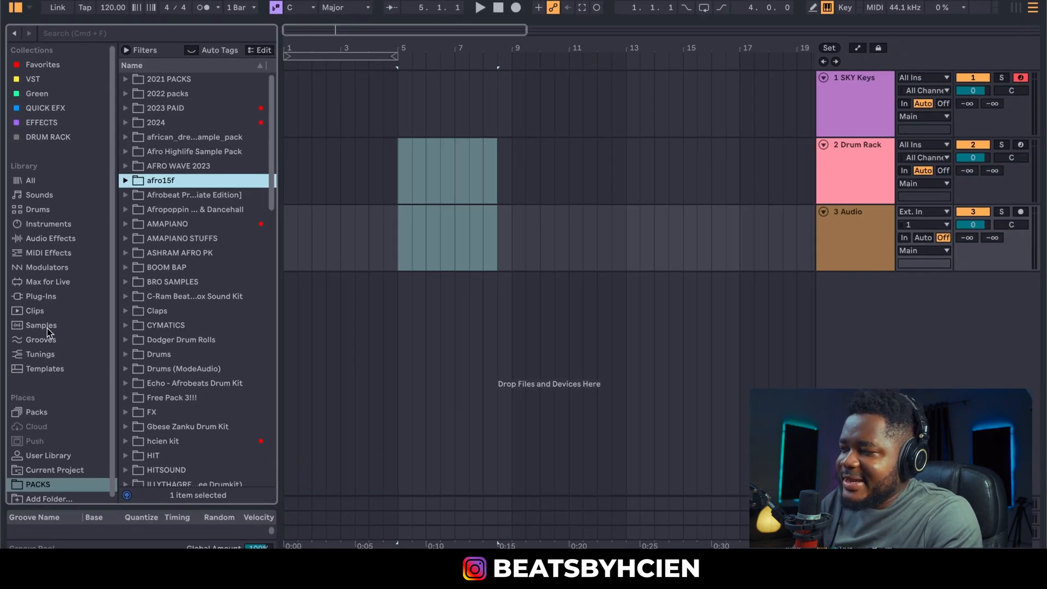
Remove the VST2 filter from the Plug-Ins category and expand the AIR Music Technology group.
{"action": "left_click", "coordinate": [44, 296]}
{"action": "left_click", "coordinate": [161, 95]}
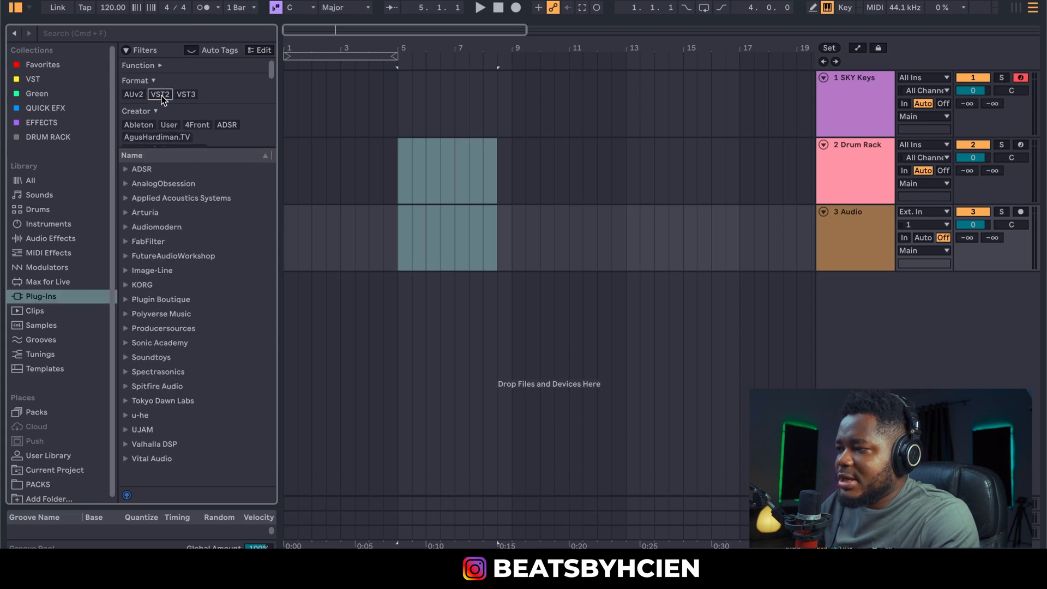
{"action": "left_click", "coordinate": [126, 213]}
Examine the collection colours that can be assigned to the Xpand!2_x64 plug-in.
{"action": "left_click", "coordinate": [170, 227]}
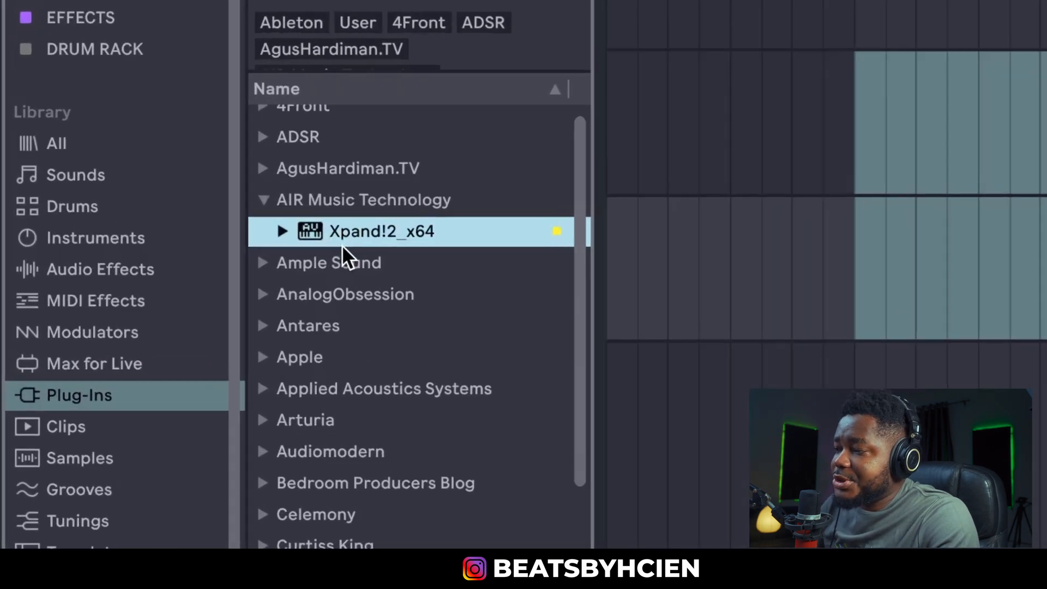
{"action": "right_click", "coordinate": [164, 233]}
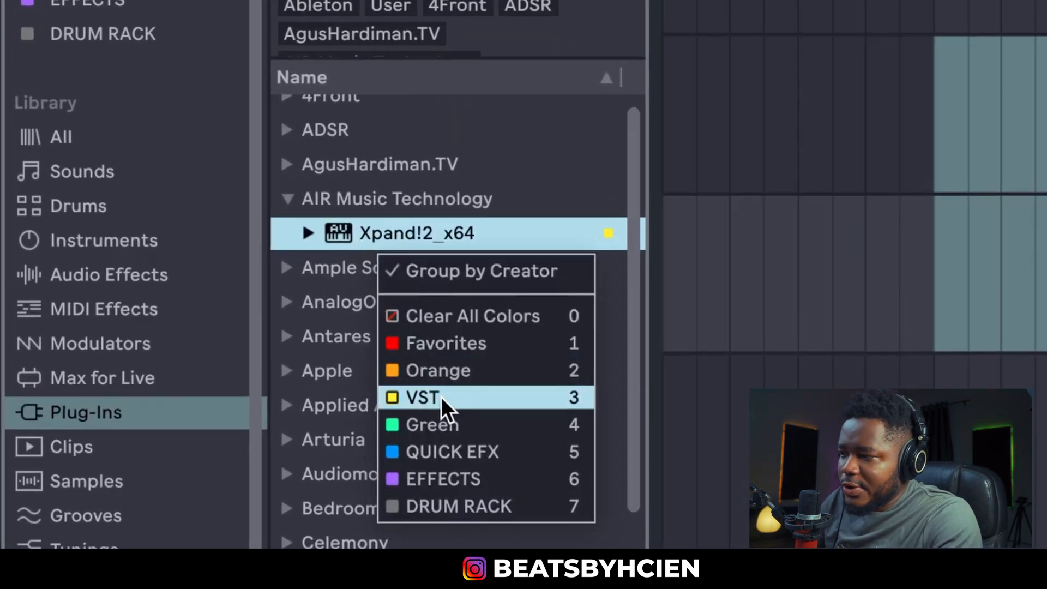
{"action": "left_click", "coordinate": [384, 87]}
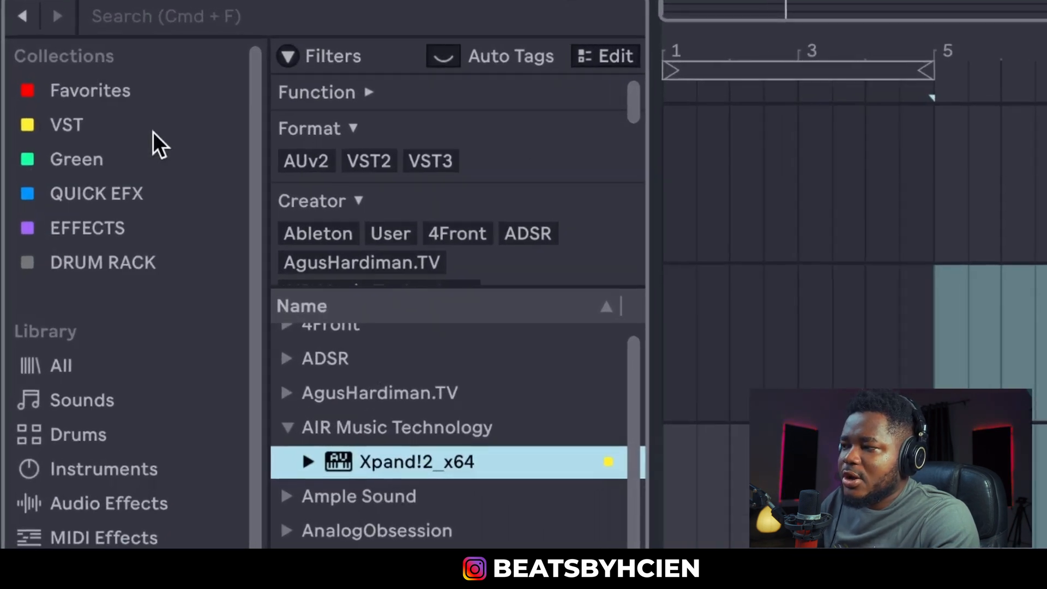
Browse the contents of the EFFECTS, QUICK EFX, Favorites, VST and Green collections.
{"action": "left_click", "coordinate": [118, 266]}
{"action": "left_click", "coordinate": [113, 223]}
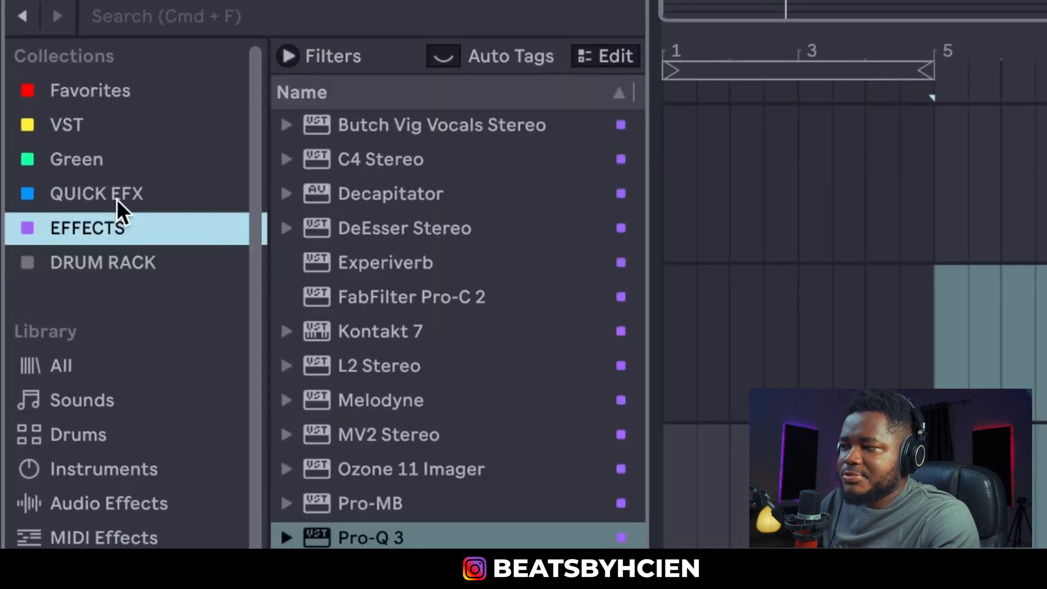
{"action": "left_click", "coordinate": [117, 196]}
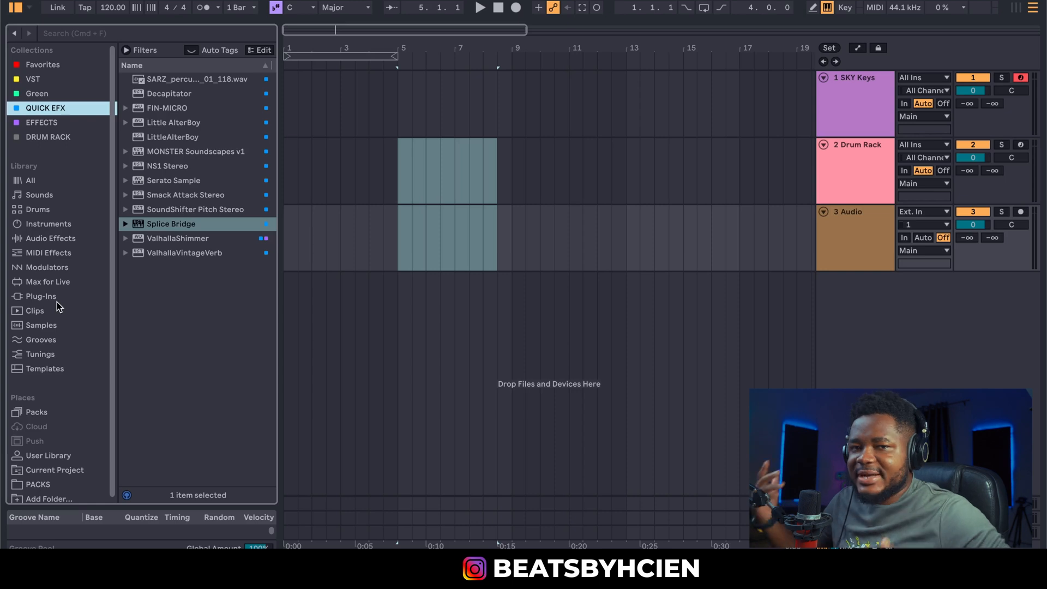
{"action": "left_click", "coordinate": [53, 65]}
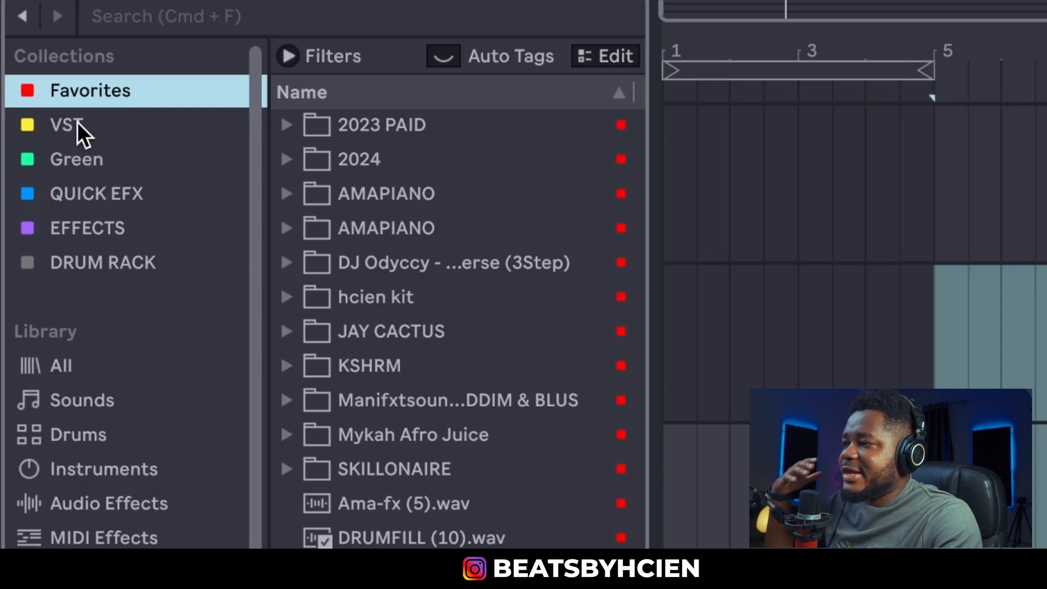
{"action": "left_click", "coordinate": [77, 123]}
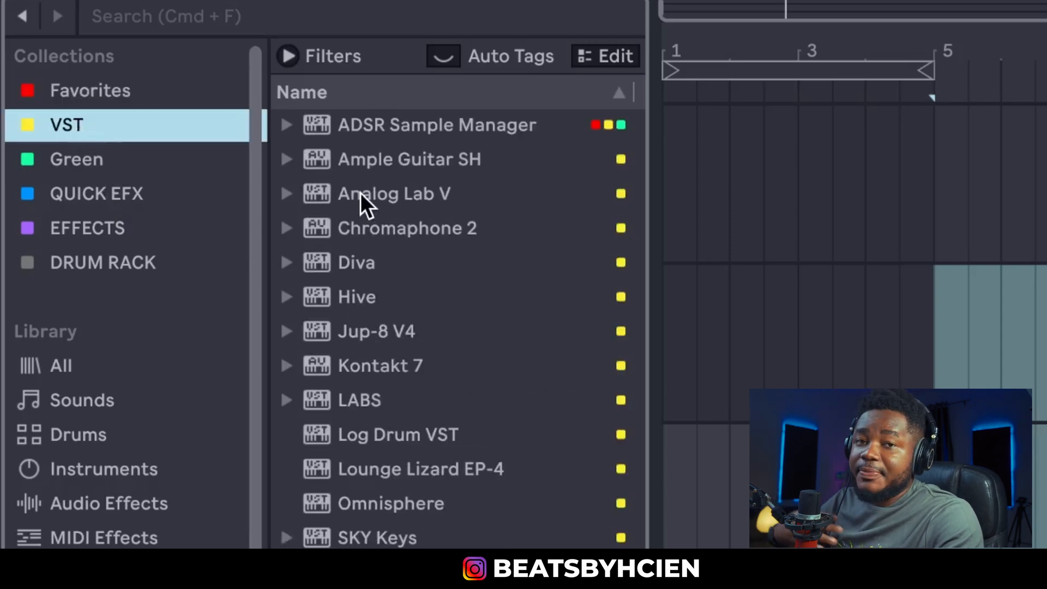
{"action": "left_click", "coordinate": [124, 162]}
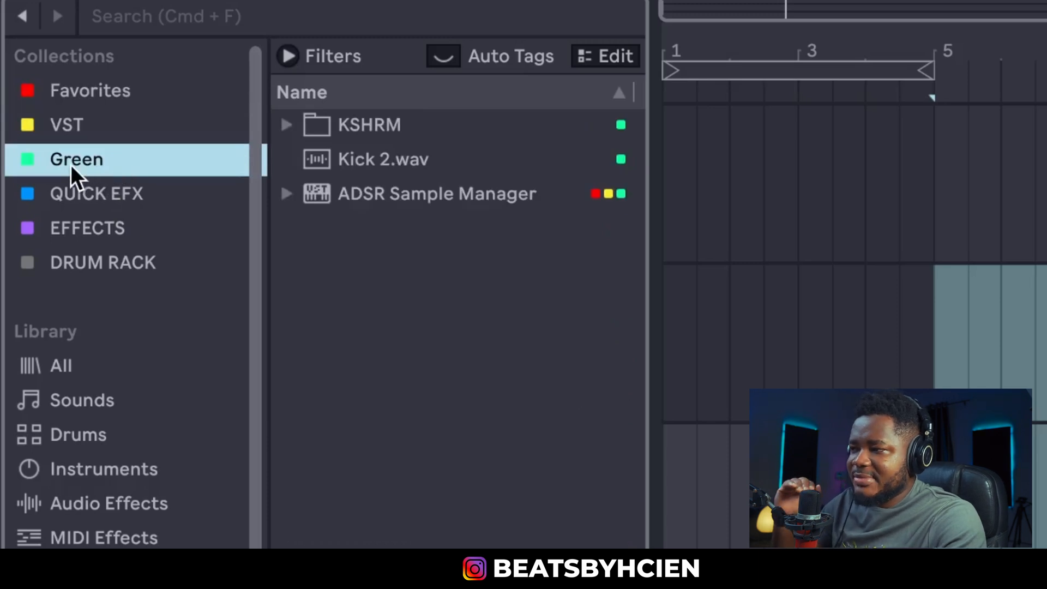
Hide the Green collection from the browser and show the EFFECTS collection.
{"action": "left_click", "coordinate": [224, 58]}
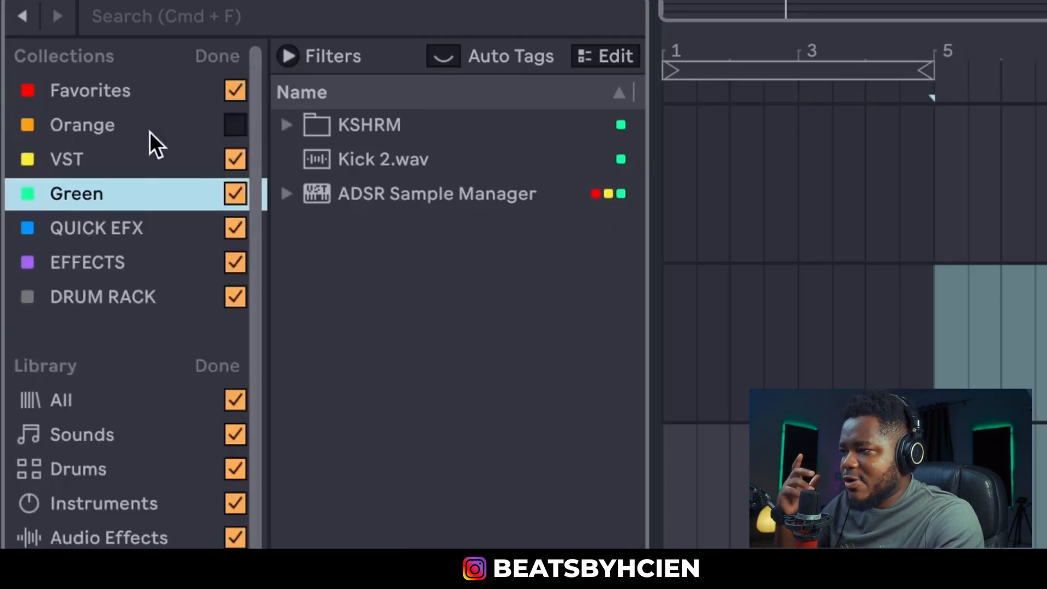
{"action": "left_click", "coordinate": [218, 59]}
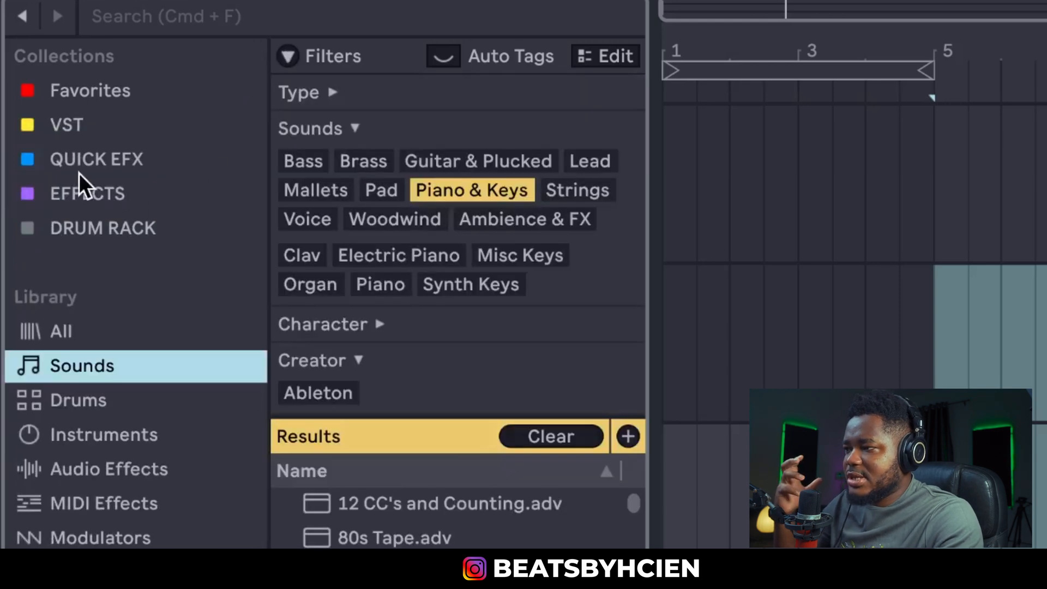
{"action": "left_click", "coordinate": [106, 196]}
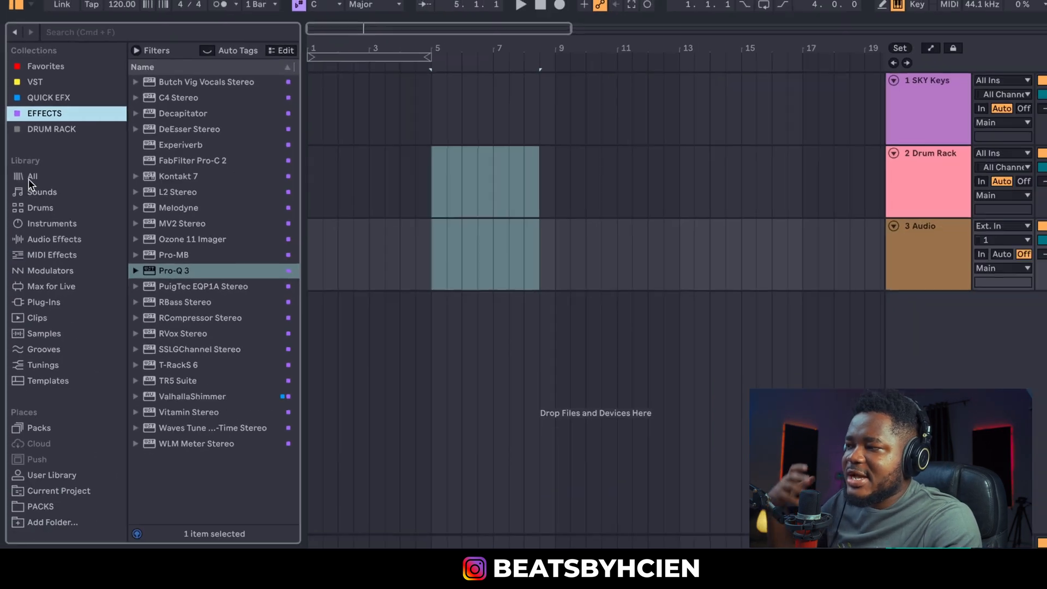
Look at the Compressor presets in the library's Audio Effects category and collapse them again.
{"action": "left_click", "coordinate": [54, 239]}
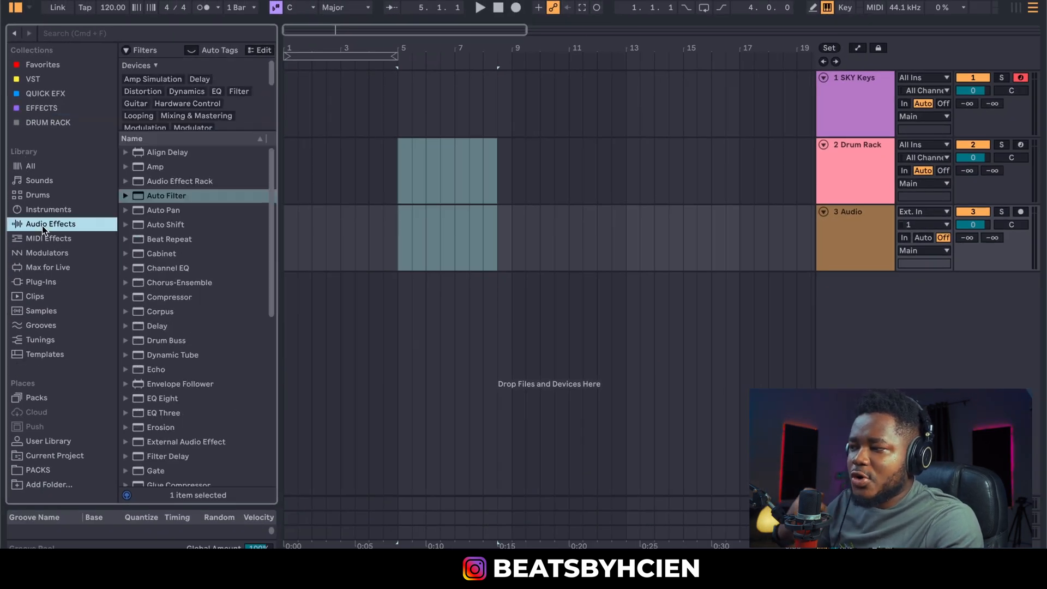
{"action": "left_click", "coordinate": [127, 297]}
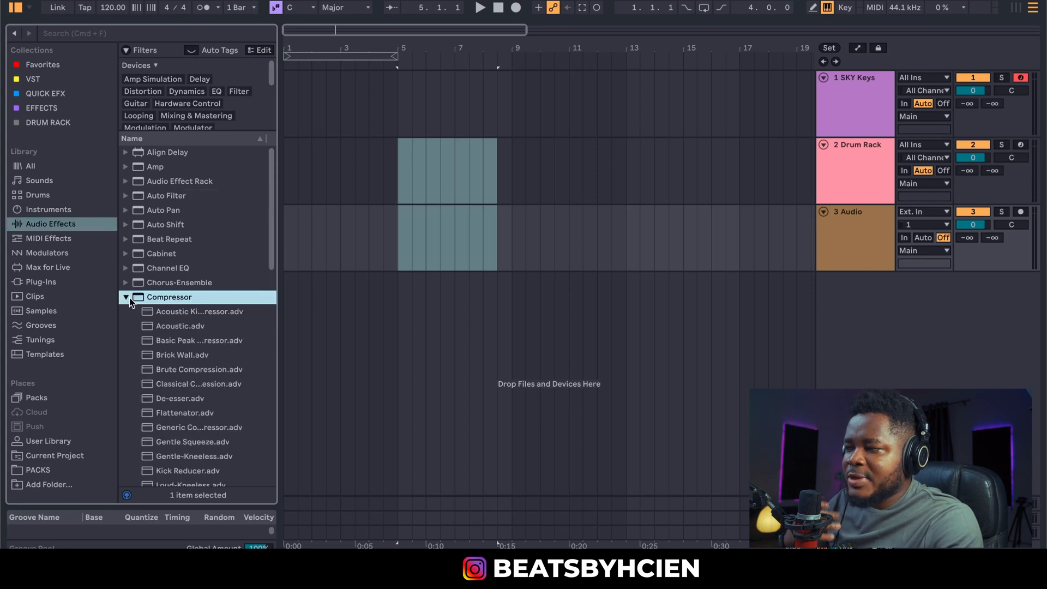
{"action": "left_click", "coordinate": [127, 297]}
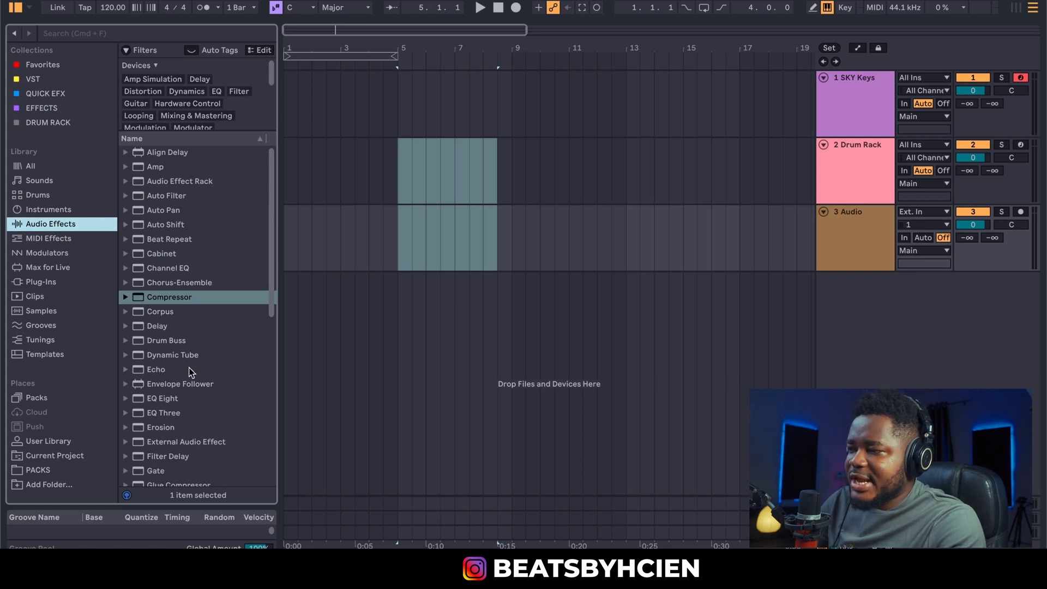
Collapse the AIR Music Technology group in Plug-Ins and return to the PACKS folder.
{"action": "left_click", "coordinate": [43, 284]}
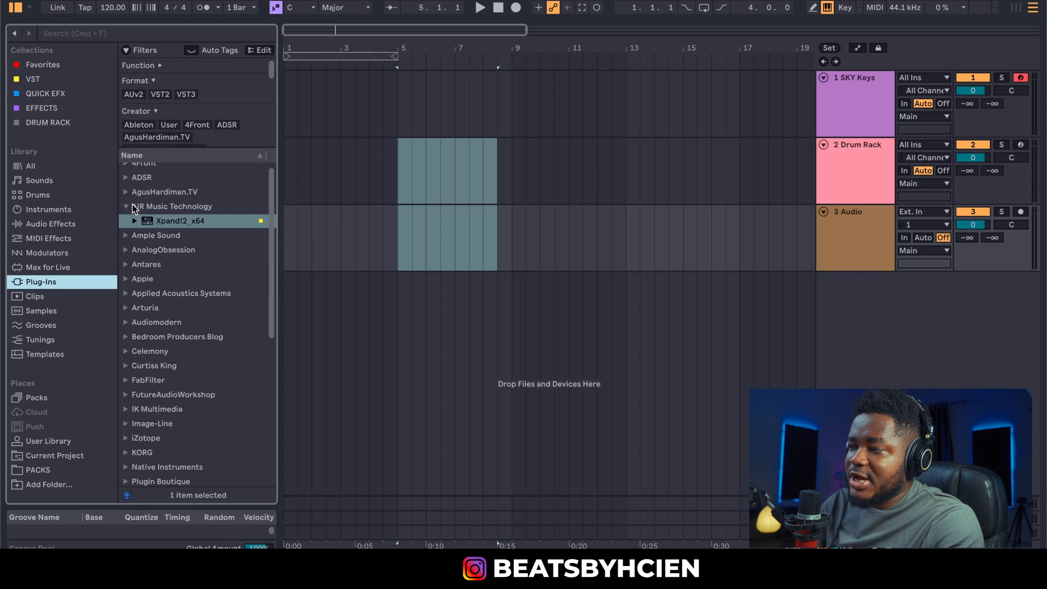
{"action": "left_click", "coordinate": [132, 205]}
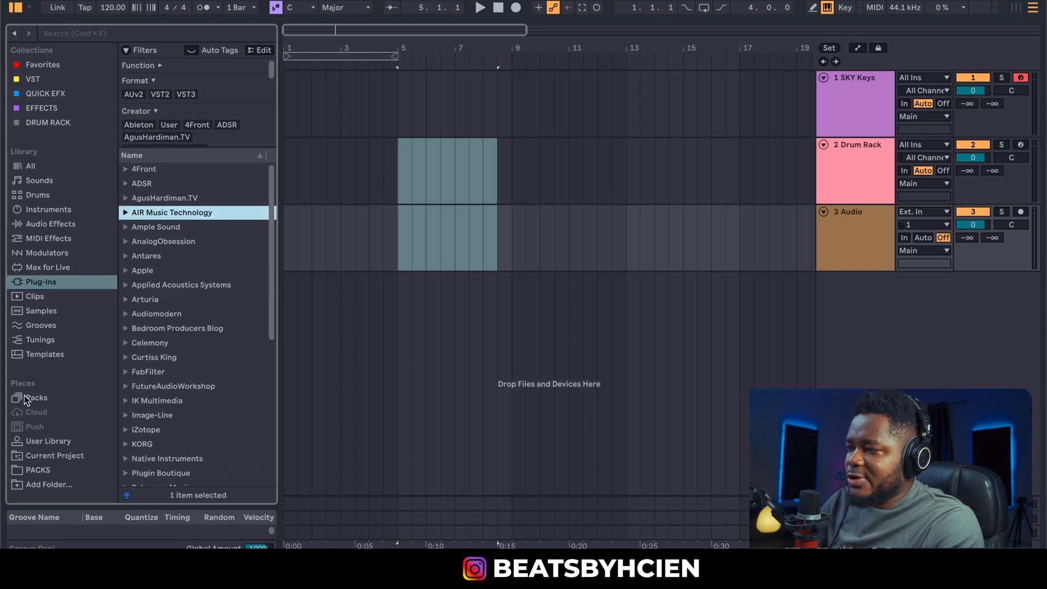
{"action": "left_click", "coordinate": [47, 473]}
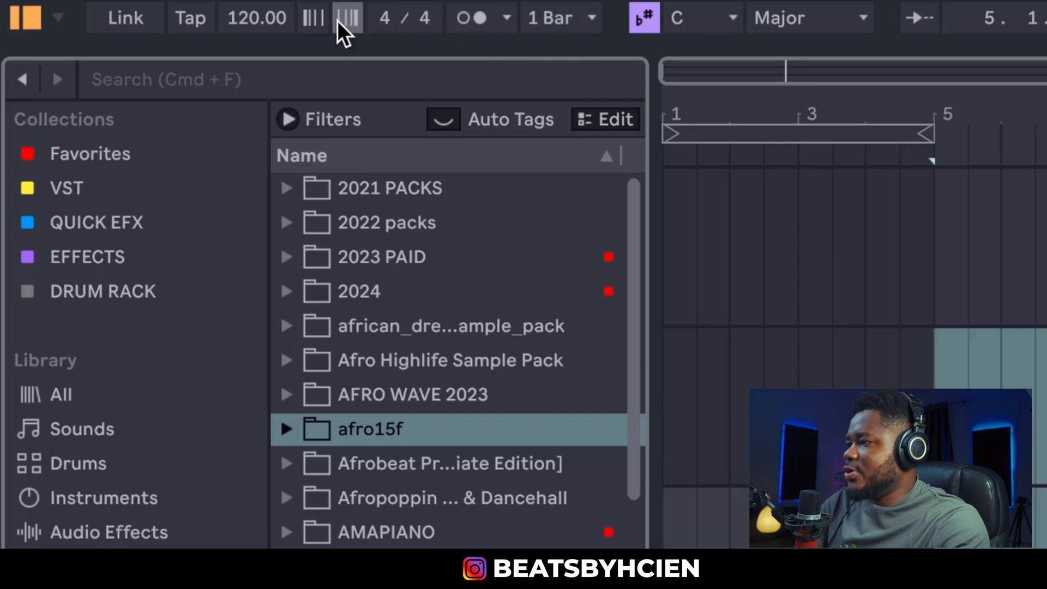
Switch the Link tempo synchronisation on and back off.
{"action": "left_click", "coordinate": [149, 18]}
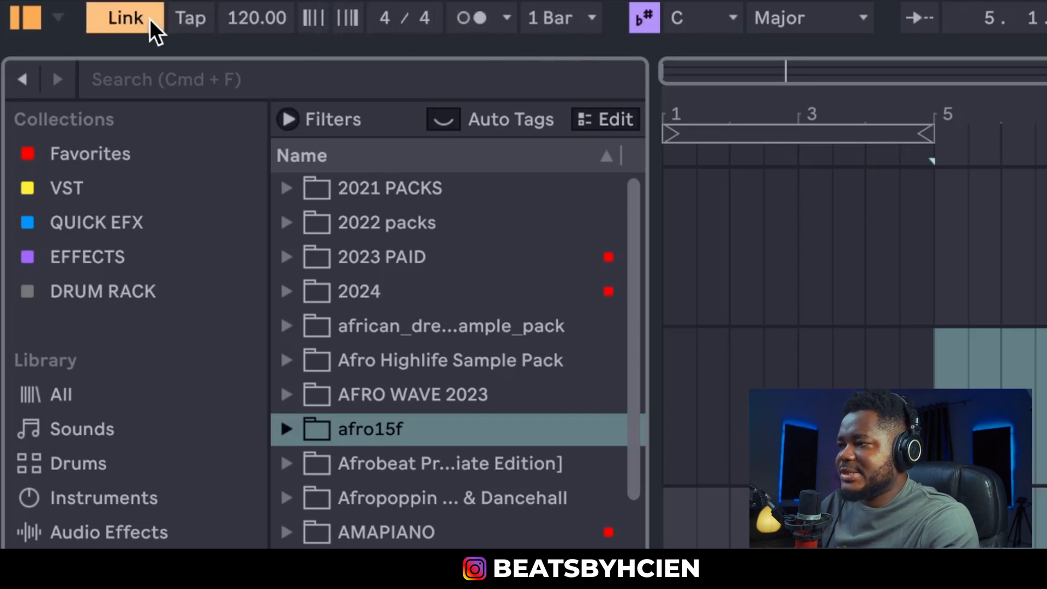
{"action": "left_click", "coordinate": [150, 18]}
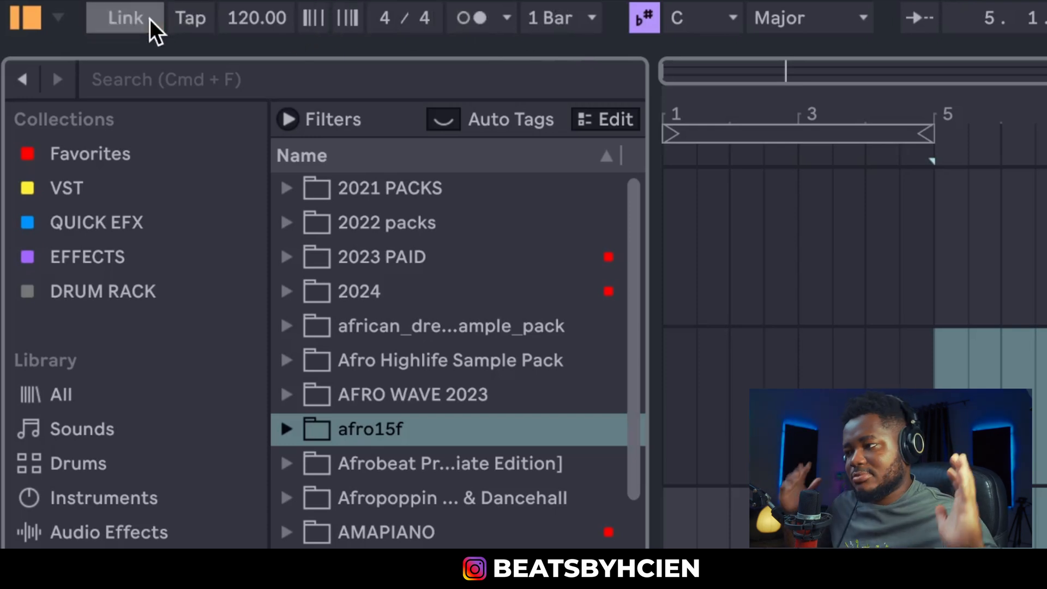
Set the project tempo to 100 BPM and adjust it to 106 BPM.
{"action": "left_click", "coordinate": [250, 27]}
{"action": "type", "text": "100"}
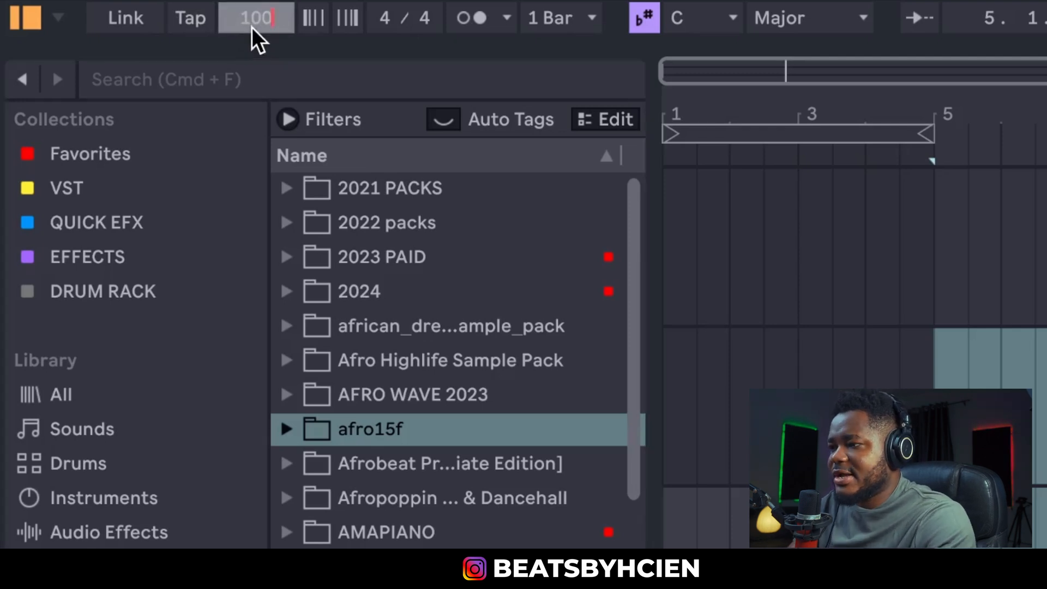
{"action": "left_click_drag", "start_coordinate": [252, 28], "coordinate": [251, 24]}
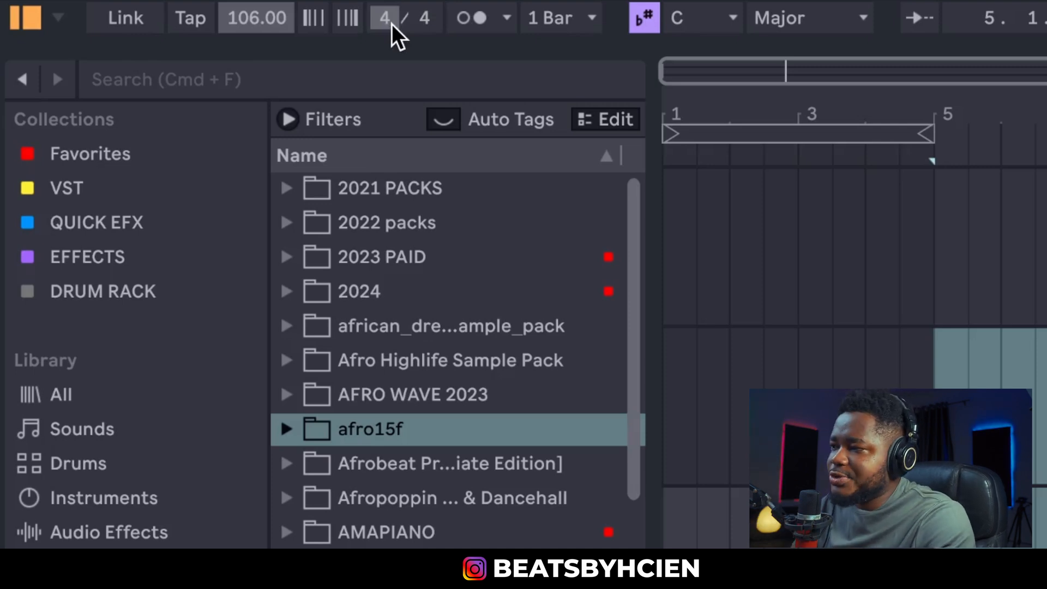
Switch the metronome on, play the arrangement from bar 1 and switch the metronome back off.
{"action": "left_click", "coordinate": [480, 21]}
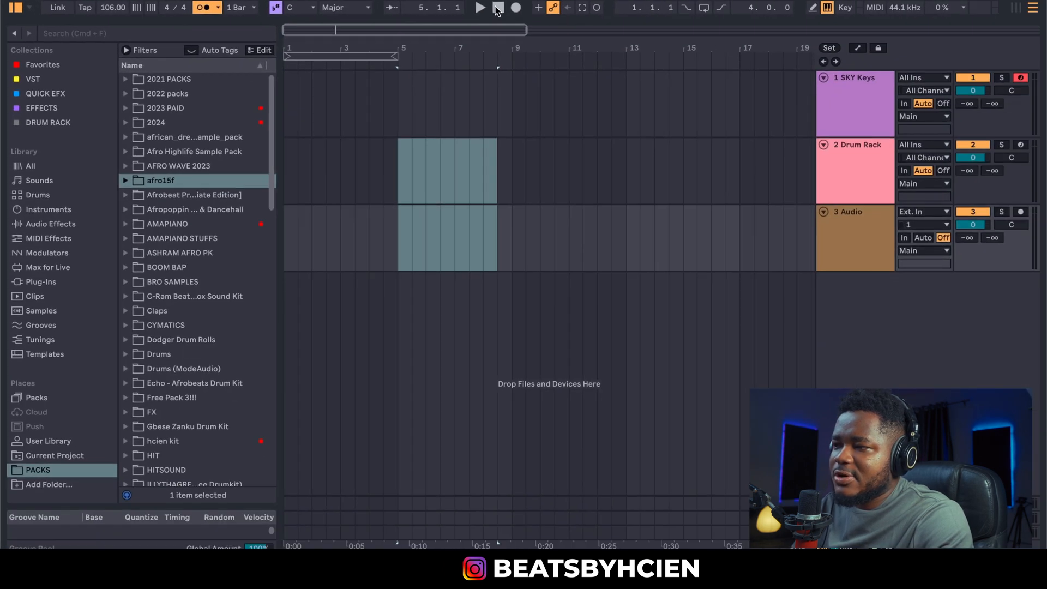
{"action": "key", "text": "space"}
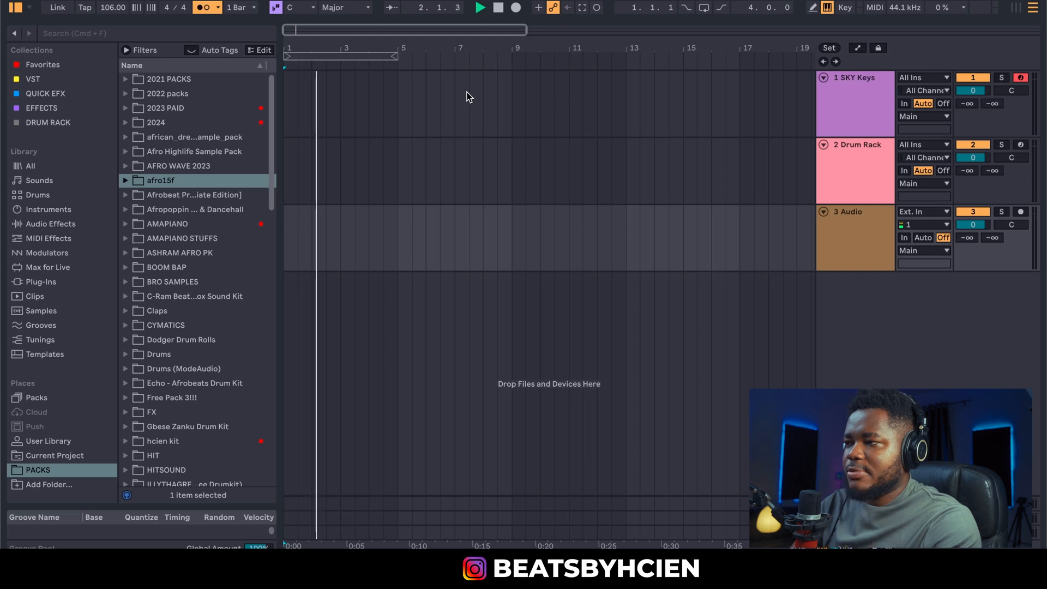
{"action": "left_click", "coordinate": [205, 7]}
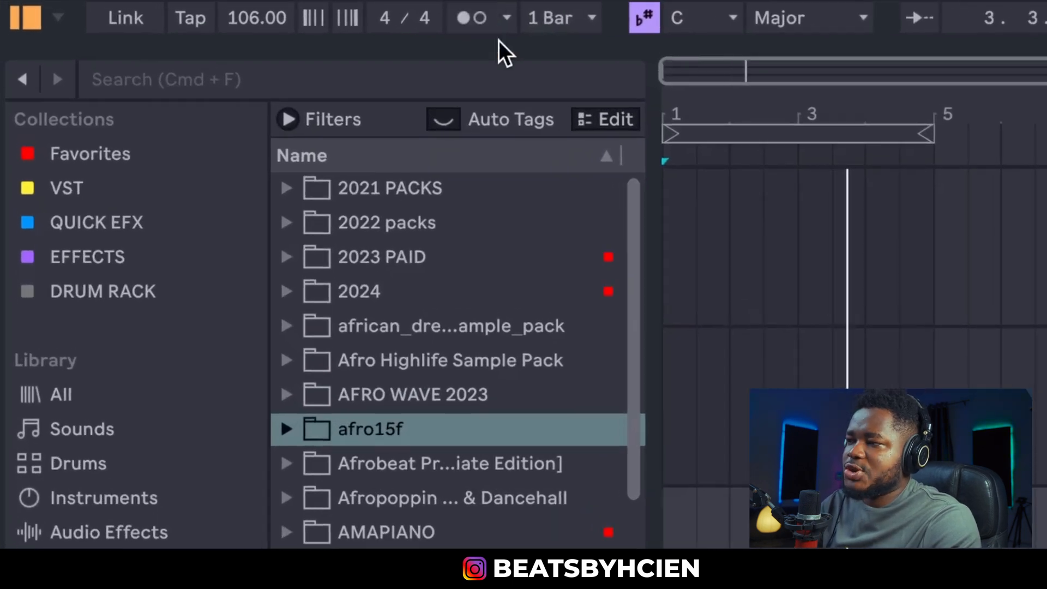
Look at the metronome's count-in, sound and rhythm options and the available global quantization values.
{"action": "left_click", "coordinate": [507, 17]}
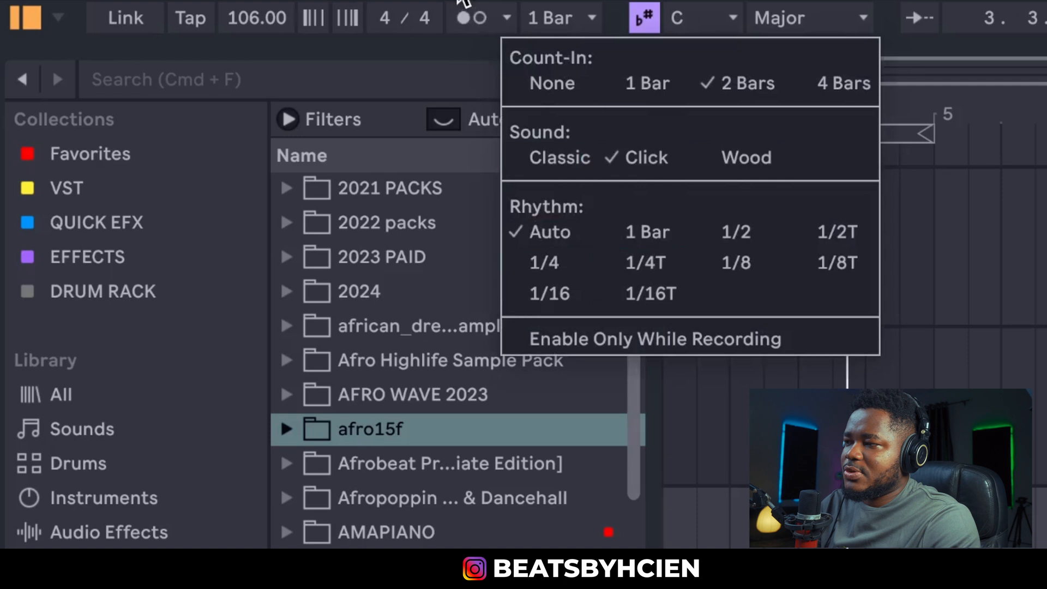
{"action": "left_click", "coordinate": [500, 22]}
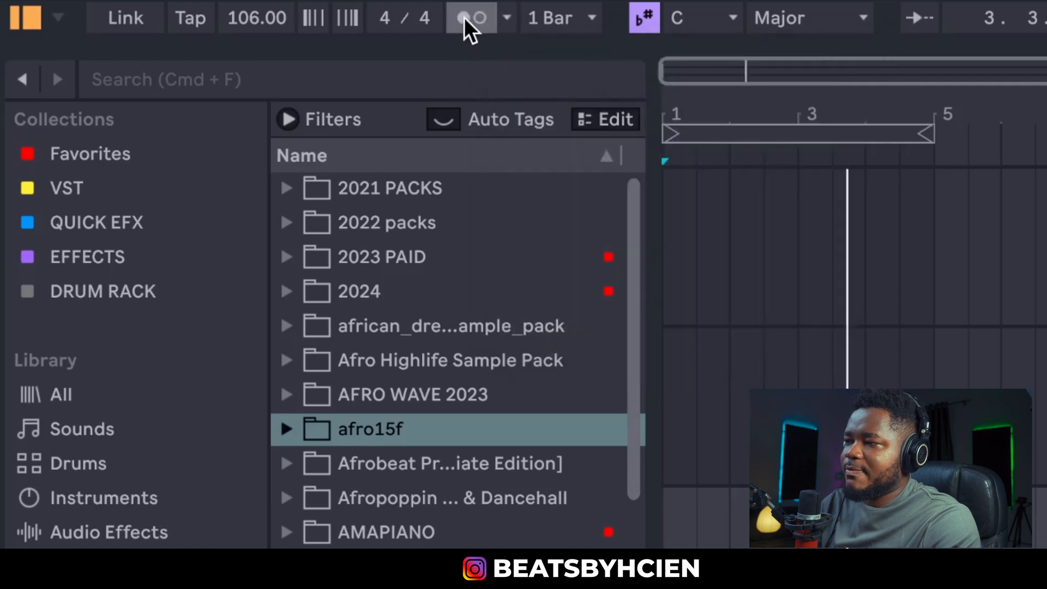
{"action": "left_click", "coordinate": [582, 23]}
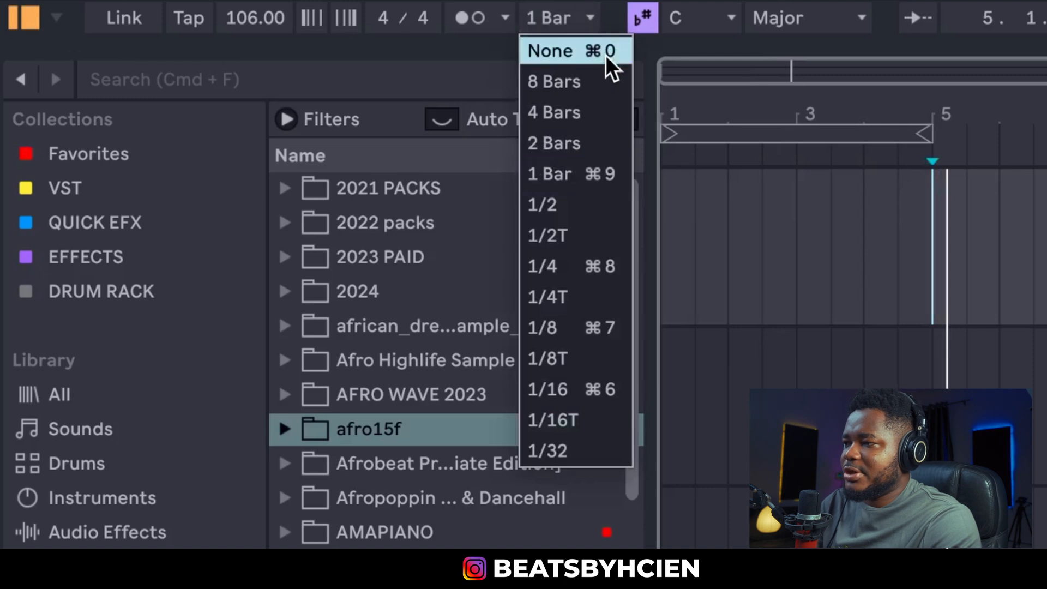
{"action": "left_click", "coordinate": [591, 19]}
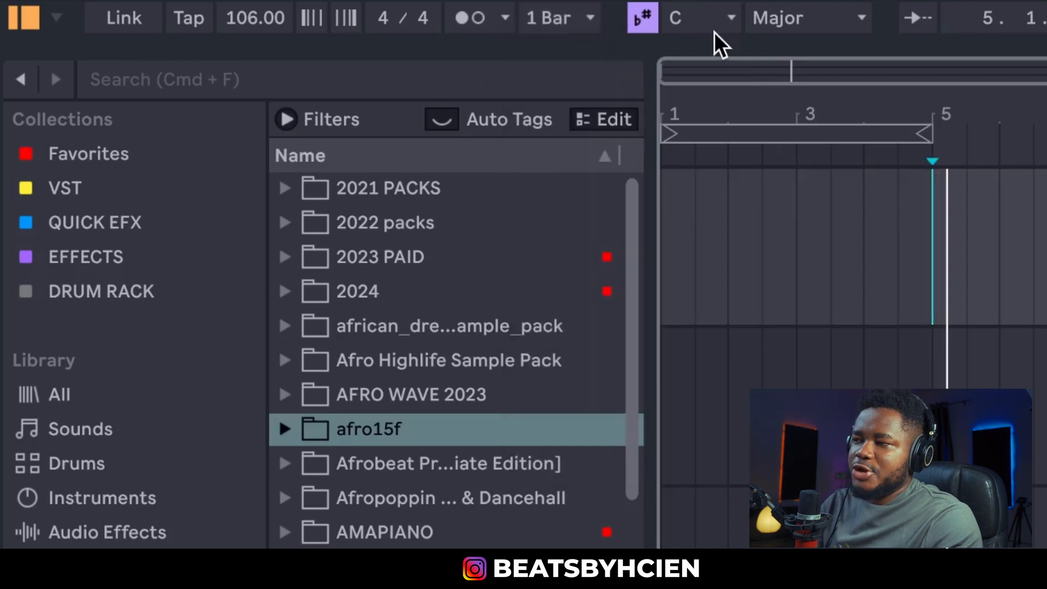
Look through the scale root notes, keep C, and toggle Scale Mode off and back on.
{"action": "left_click", "coordinate": [729, 8]}
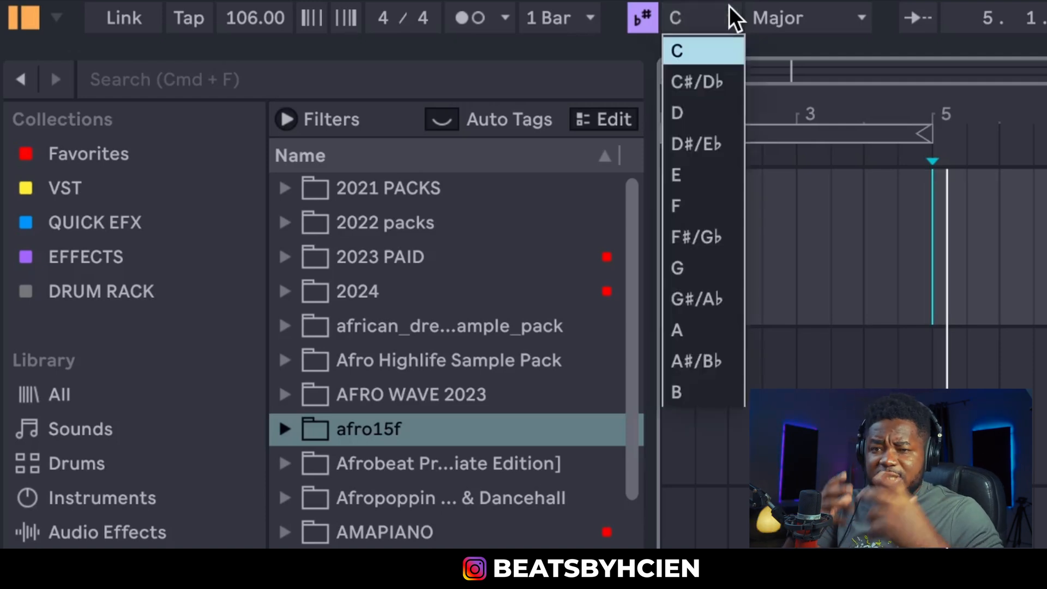
{"action": "left_click", "coordinate": [708, 45]}
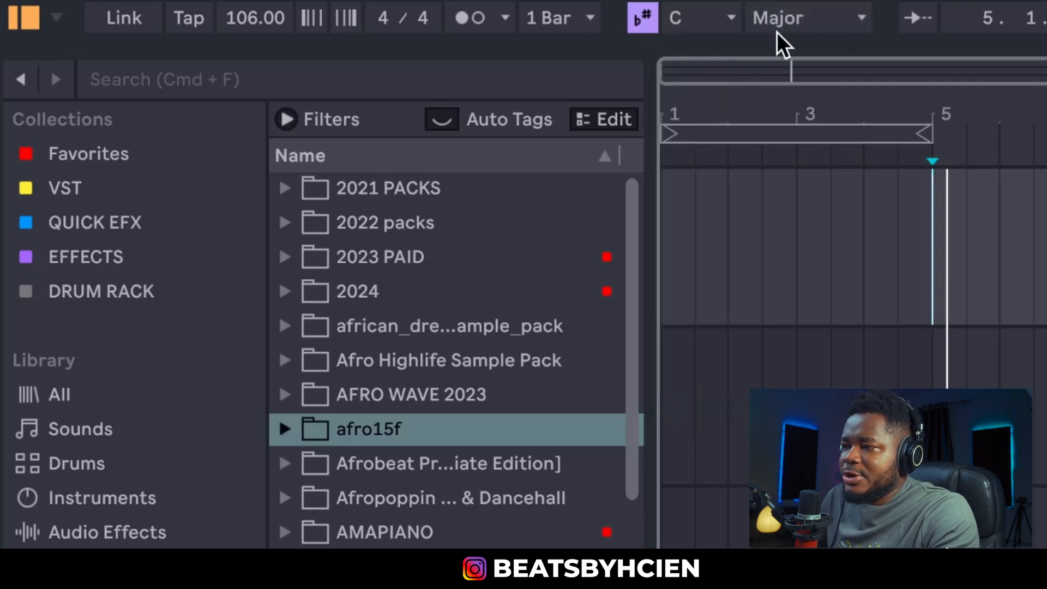
{"action": "left_click", "coordinate": [641, 25]}
{"action": "left_click", "coordinate": [640, 25]}
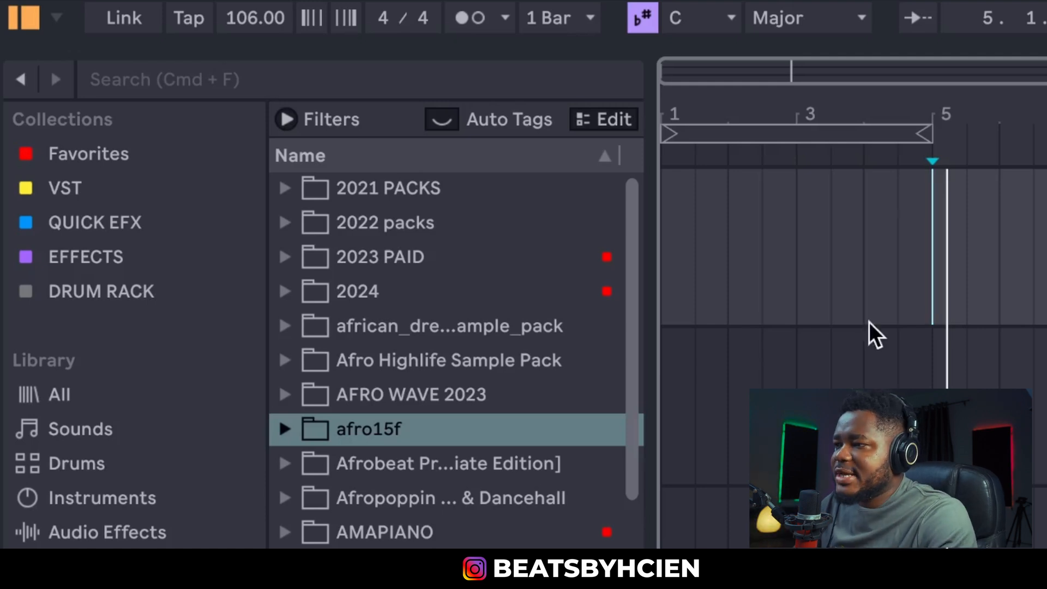
Start arrangement recording at bar 17 and switch it off again.
{"action": "left_click", "coordinate": [917, 18]}
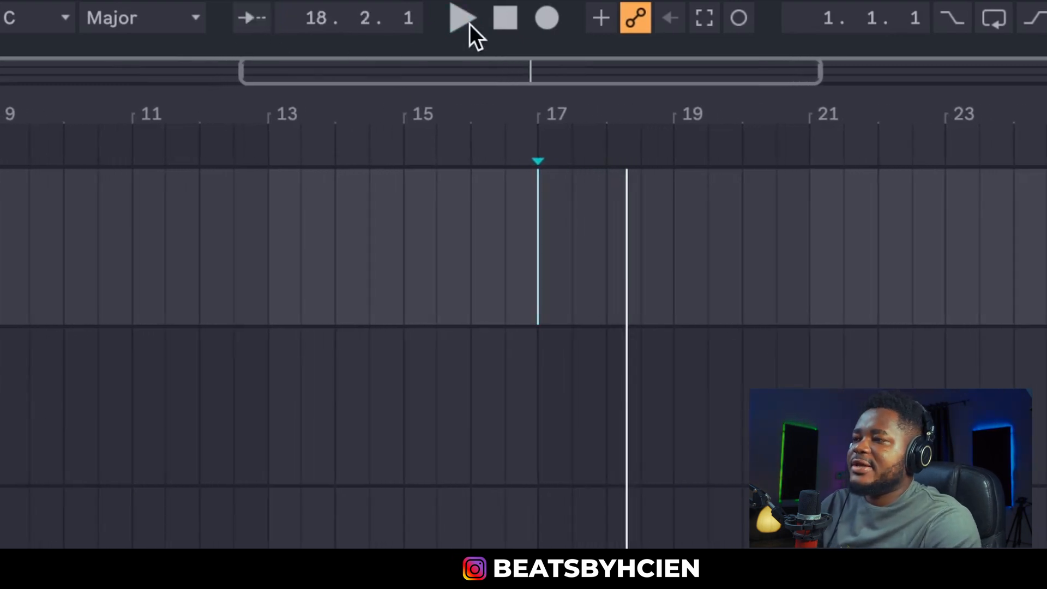
{"action": "left_click", "coordinate": [547, 18]}
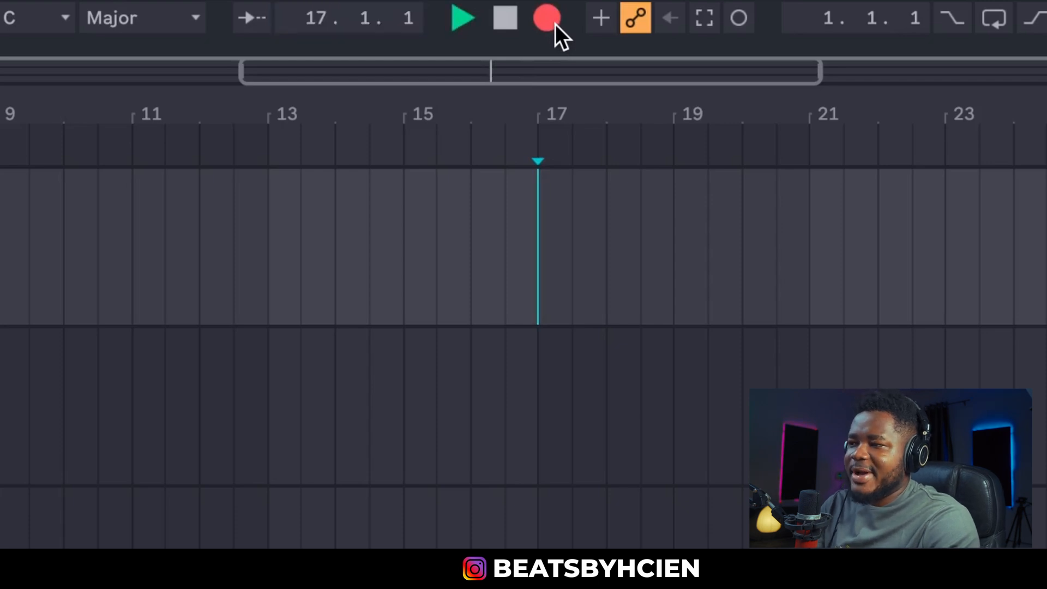
{"action": "left_click", "coordinate": [555, 24]}
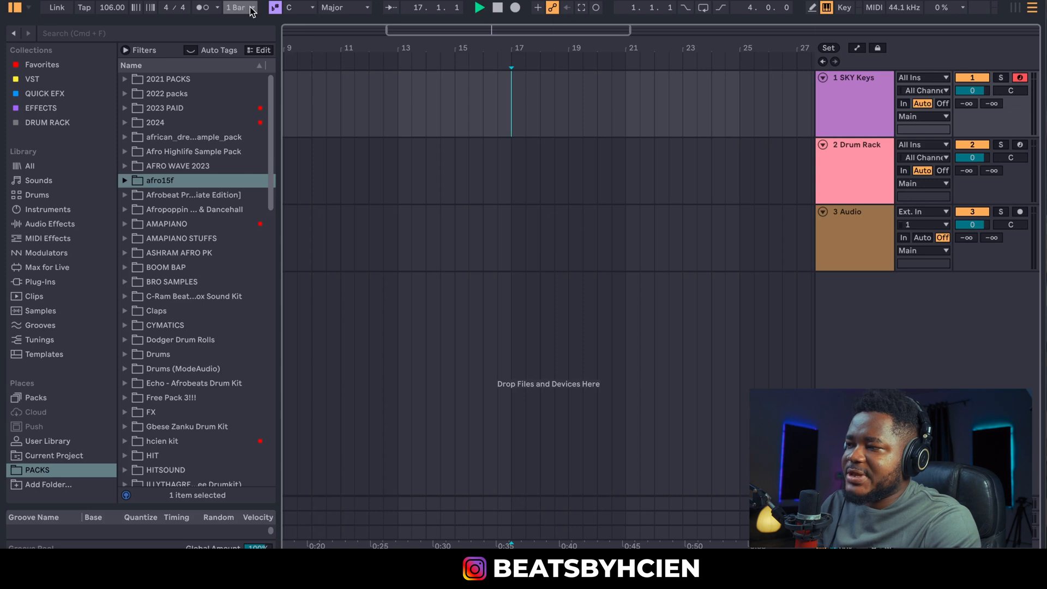
Look at the global quantization values and the metronome's 2 Bars count-in setting.
{"action": "left_click", "coordinate": [252, 11]}
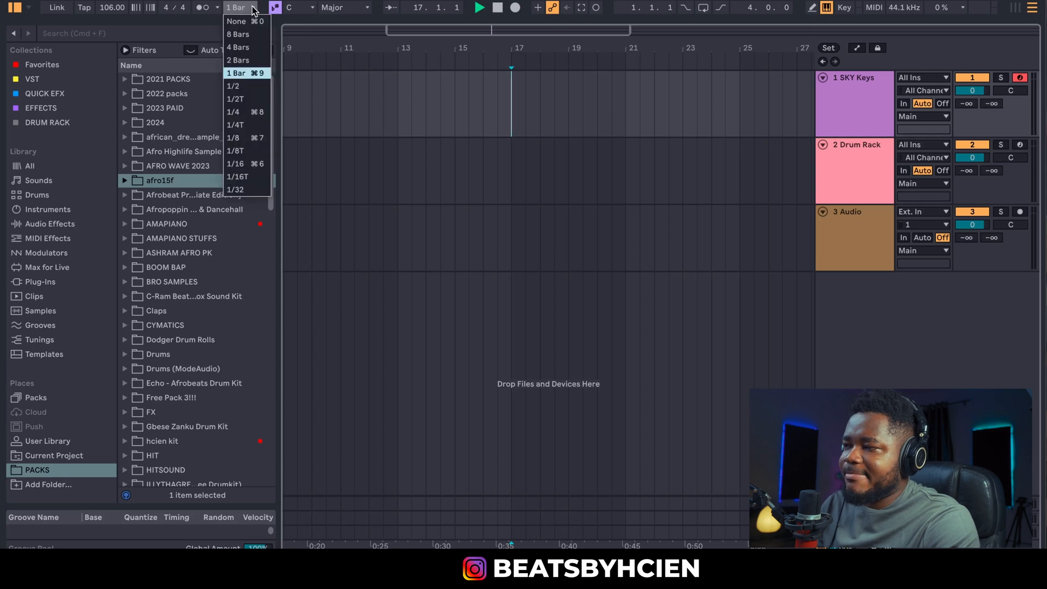
{"action": "left_click", "coordinate": [217, 8]}
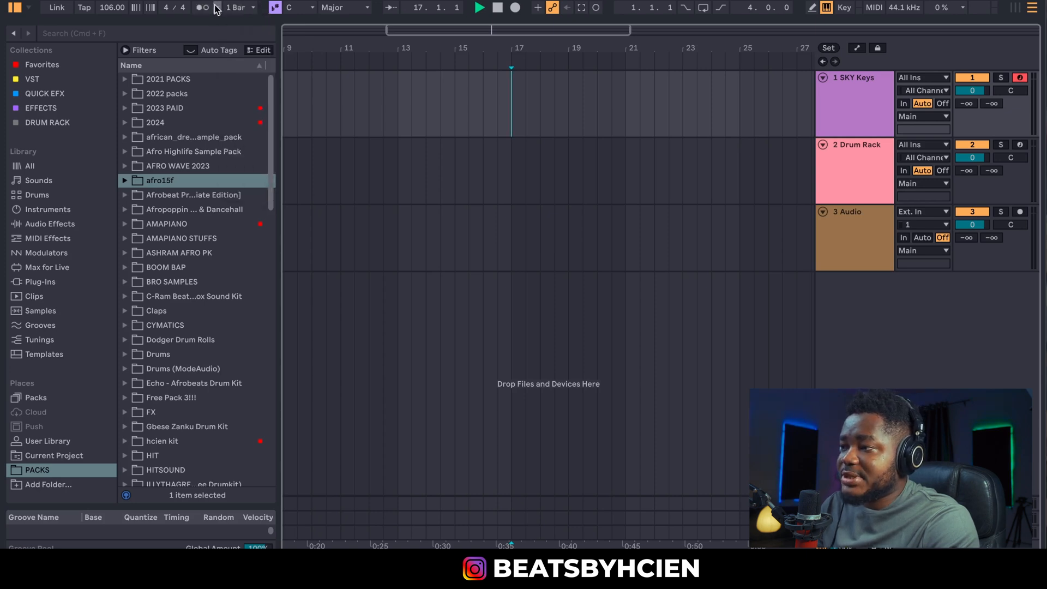
{"action": "left_click", "coordinate": [217, 8]}
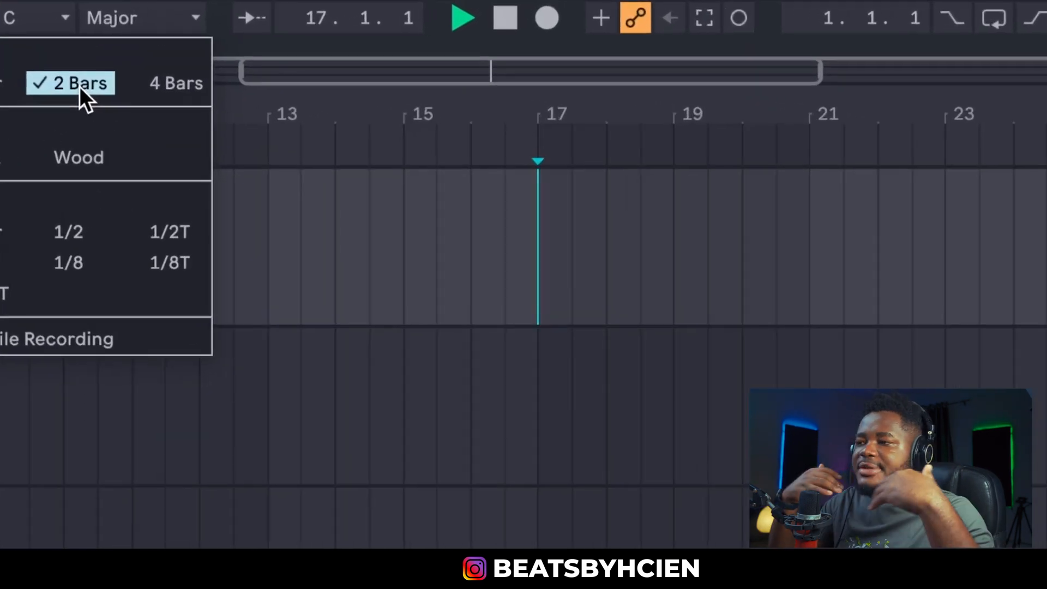
{"action": "left_click", "coordinate": [398, 291]}
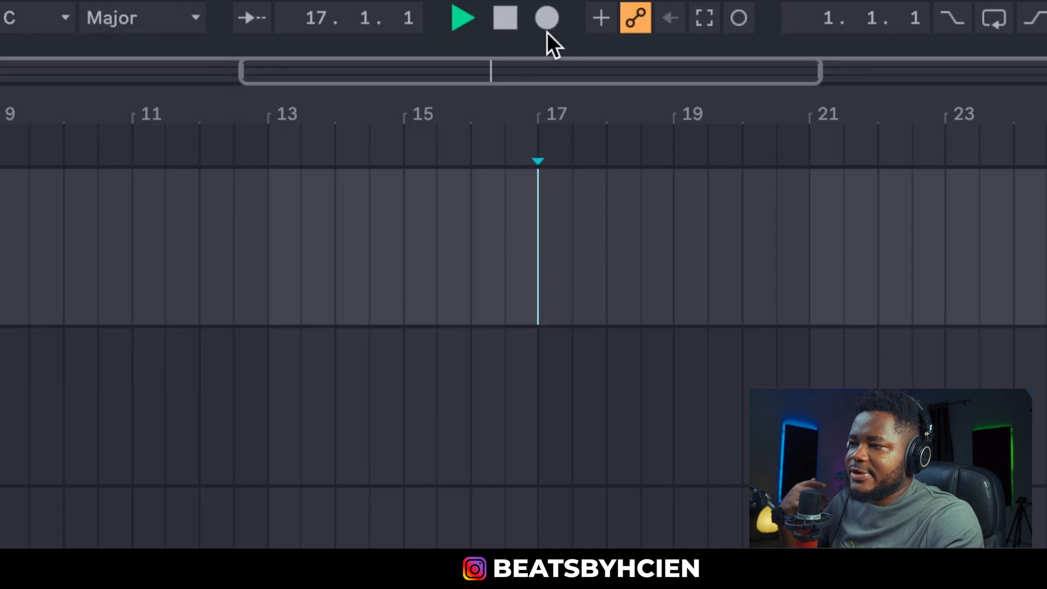
Enable MIDI Arrangement Overdub and insert an empty MIDI clip from bar 8 to bar 13 on the SKY Keys track.
{"action": "left_click", "coordinate": [605, 19]}
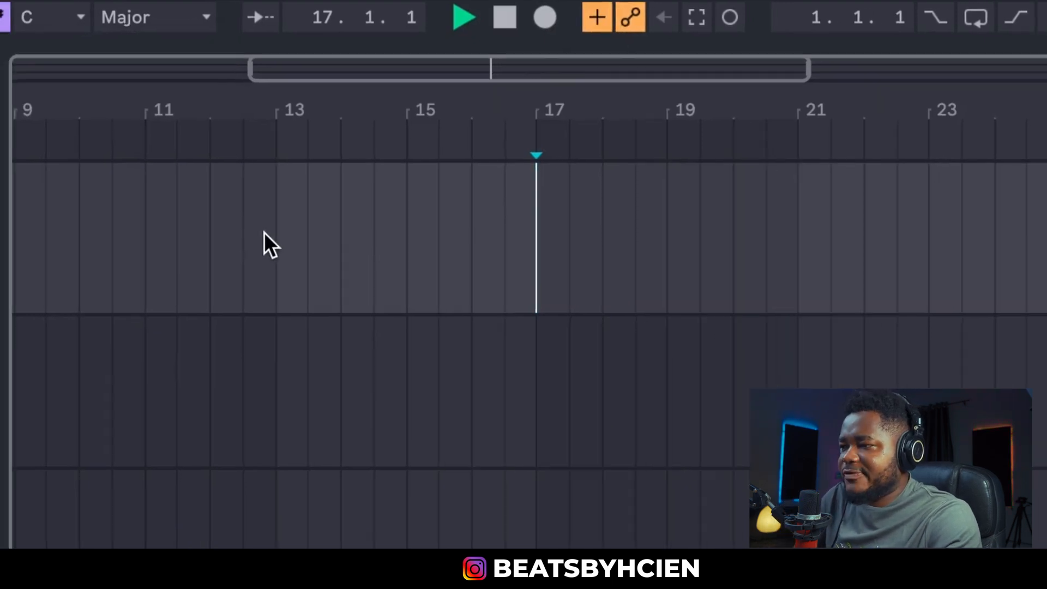
{"action": "left_click_drag", "start_coordinate": [263, 232], "coordinate": [14, 223]}
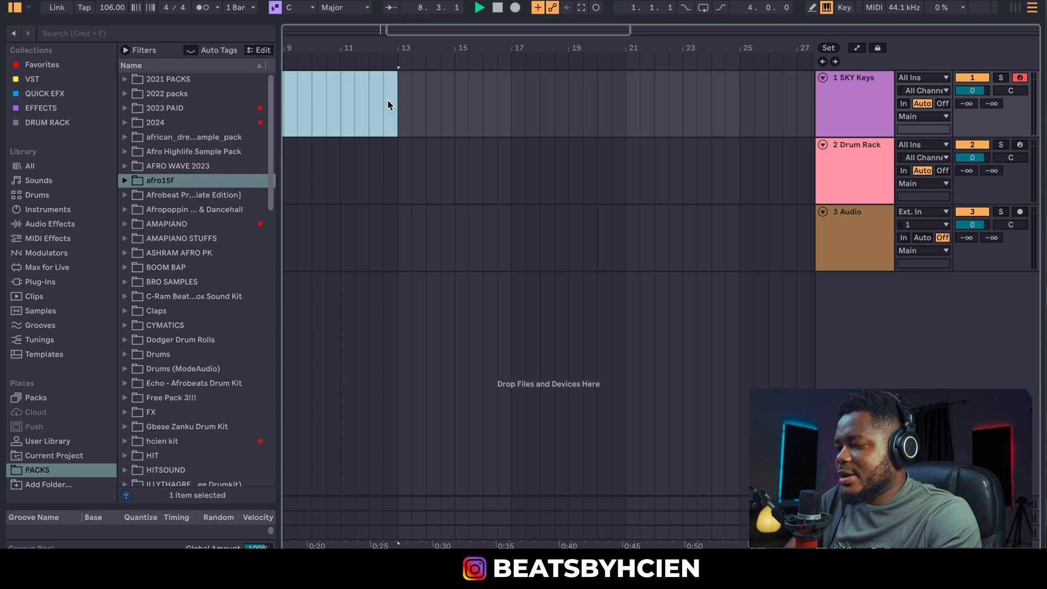
{"action": "key", "text": "super+a"}
{"action": "key", "text": "super+m"}
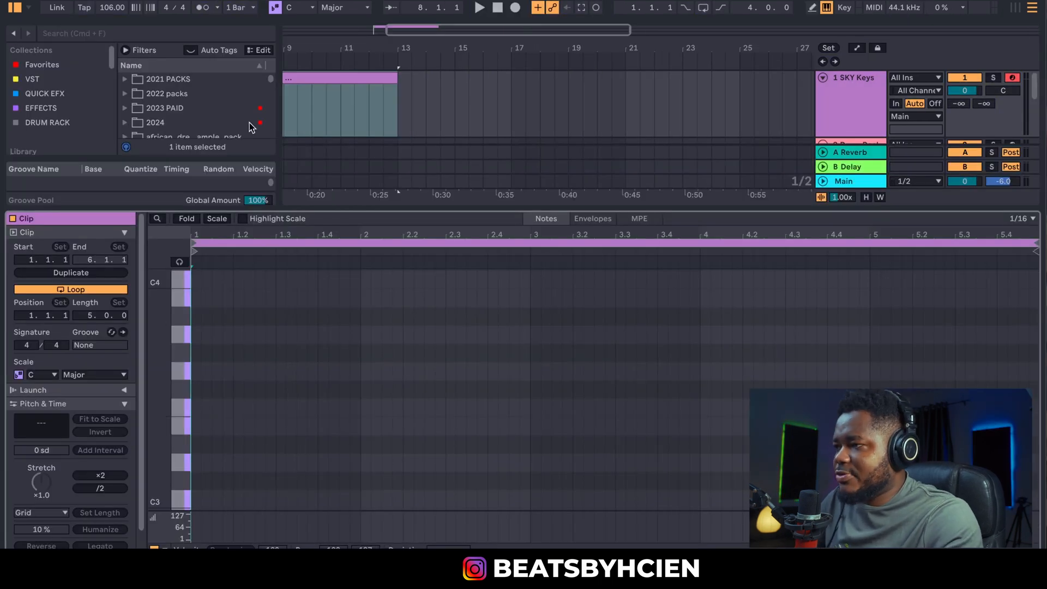
Record a chord about one bar long into the SKY Keys clip and move the clips to start at bar 1.
{"action": "left_click", "coordinate": [515, 7]}
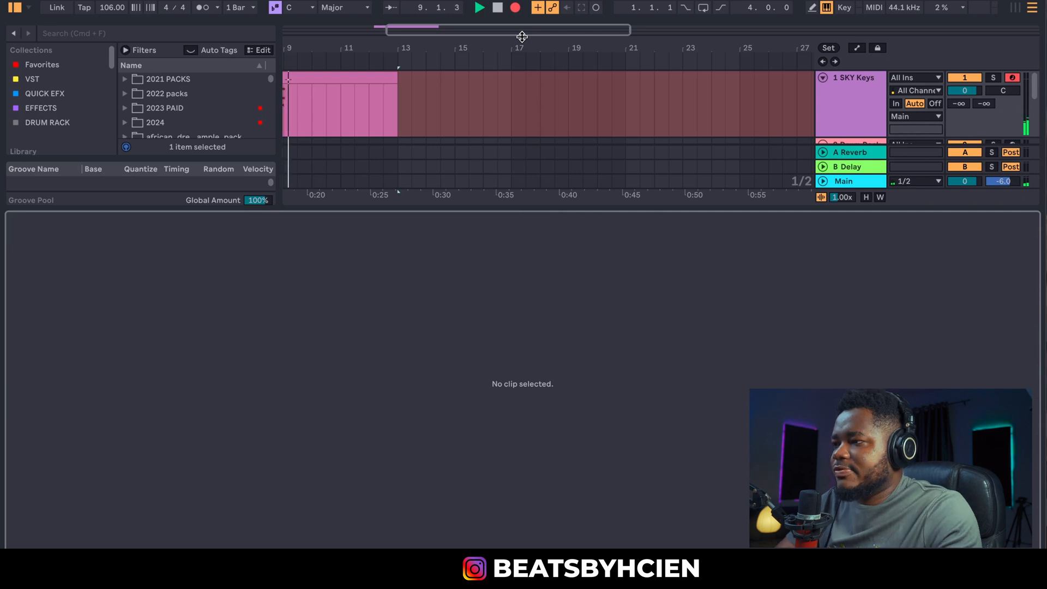
{"action": "key", "text": "space"}
{"action": "left_click_drag", "start_coordinate": [472, 47], "coordinate": [644, 60]}
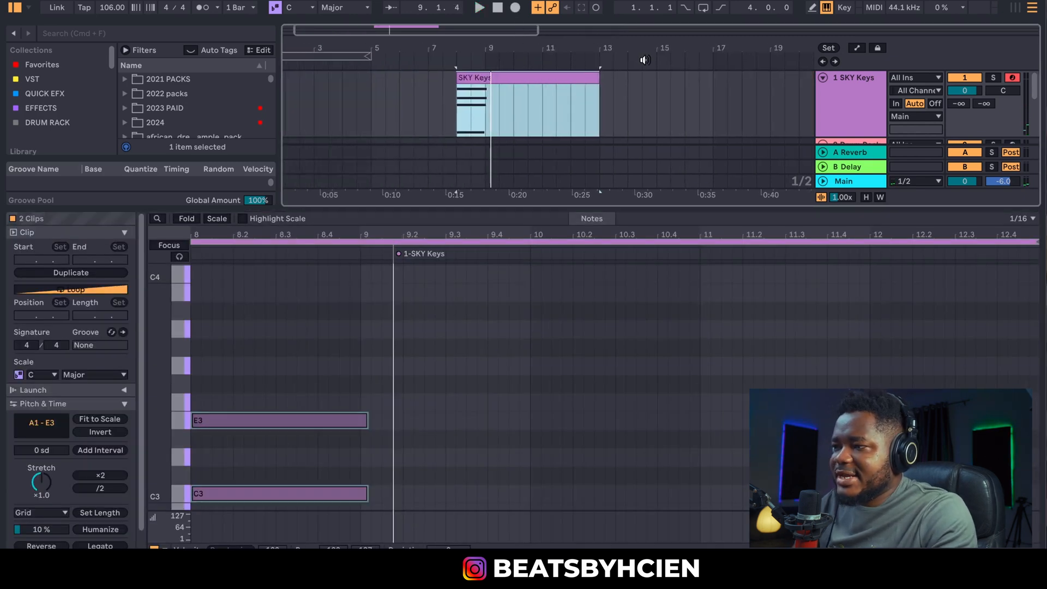
{"action": "left_click_drag", "start_coordinate": [525, 74], "coordinate": [271, 90]}
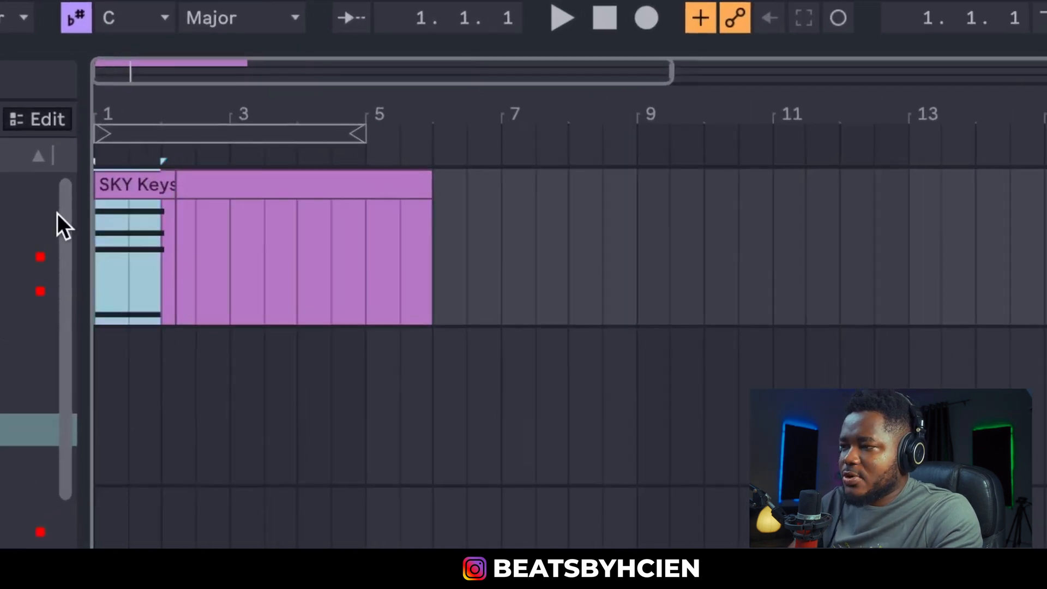
Make the SKY Keys clips one clip ending at 6.3.1 and overdub a second chord in bar 2.
{"action": "left_click_drag", "start_coordinate": [161, 243], "coordinate": [234, 230]}
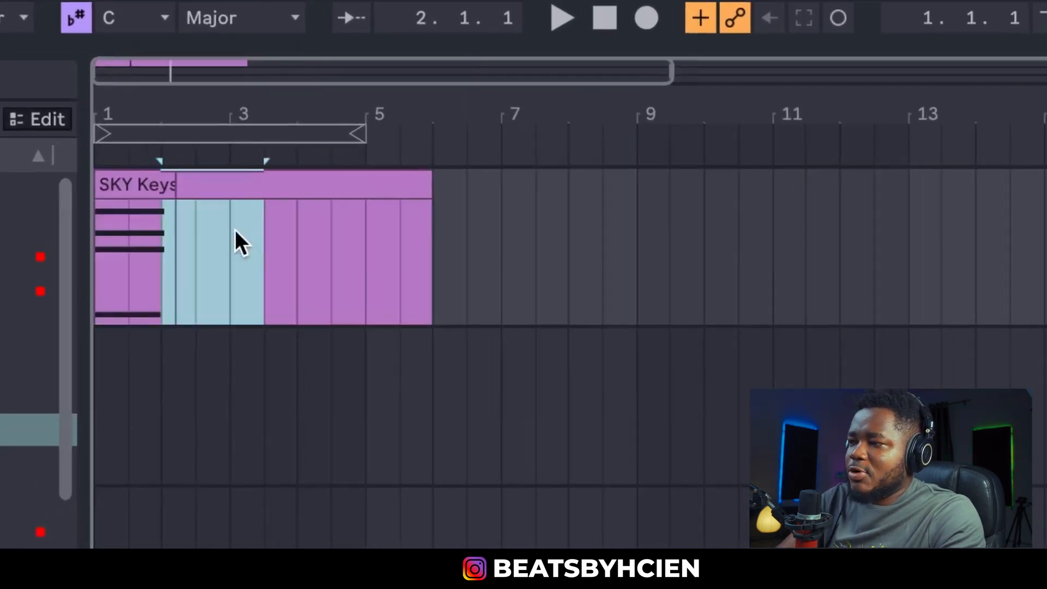
{"action": "left_click", "coordinate": [175, 185]}
{"action": "left_click_drag", "start_coordinate": [432, 240], "coordinate": [466, 241]}
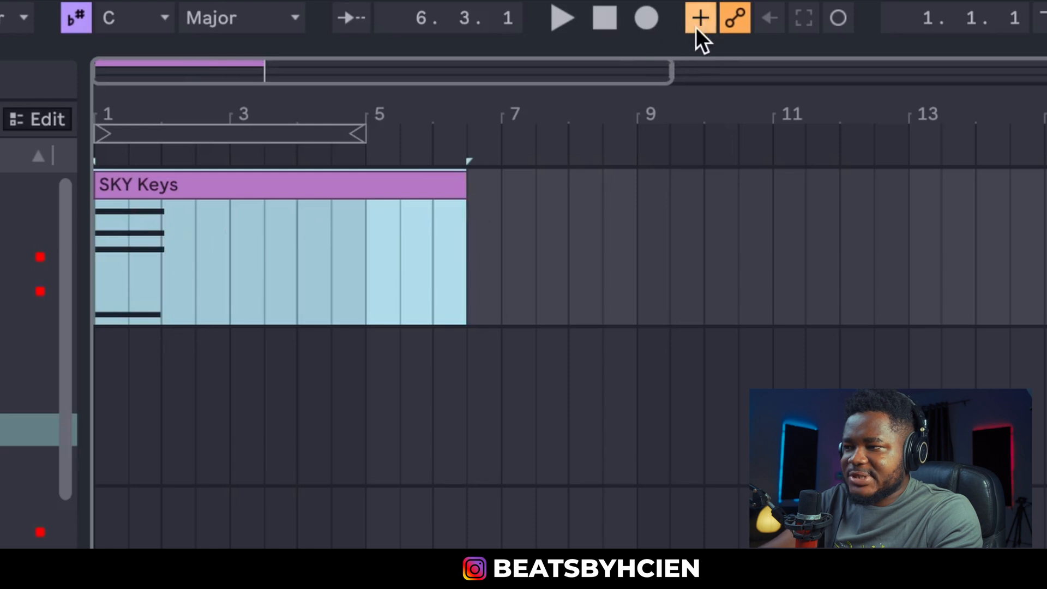
{"action": "left_click", "coordinate": [643, 19]}
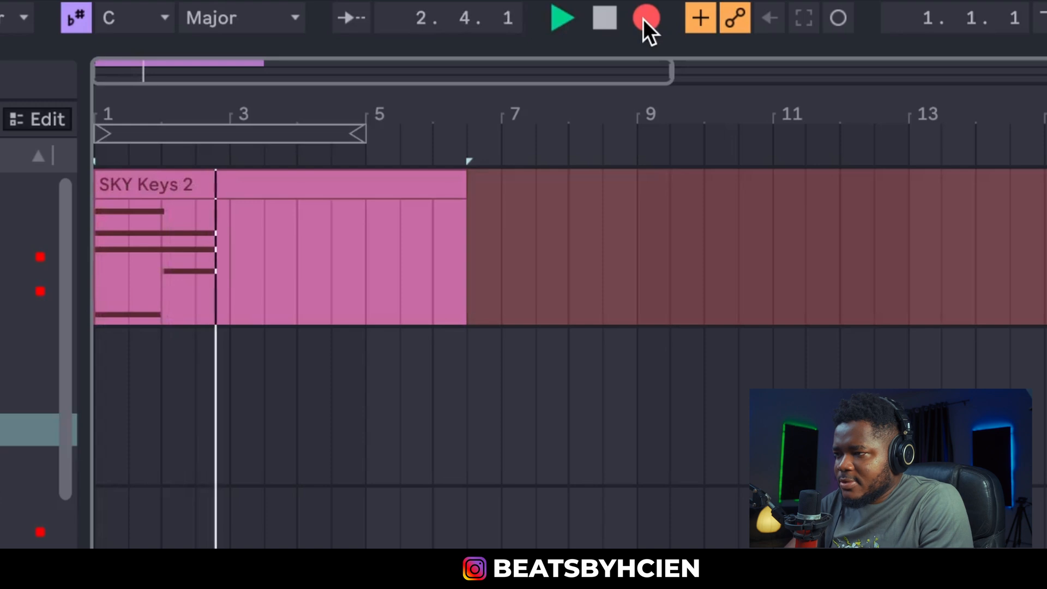
{"action": "key", "text": "space"}
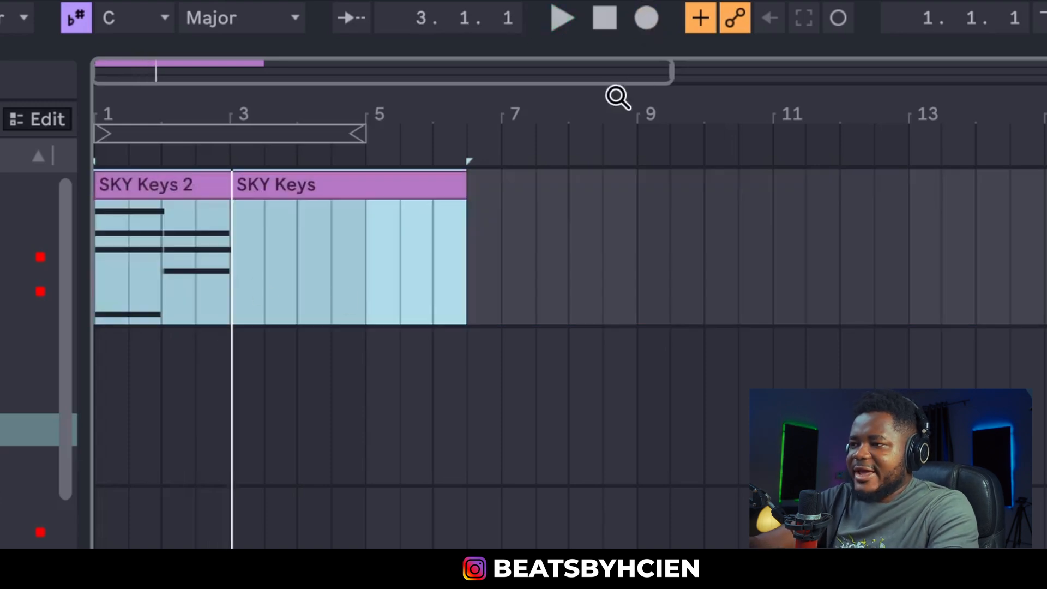
Try recording over the SKY Keys chords twice from bar 1 with MIDI Arrangement Overdub off, and switch overdub back on.
{"action": "key", "text": "space"}
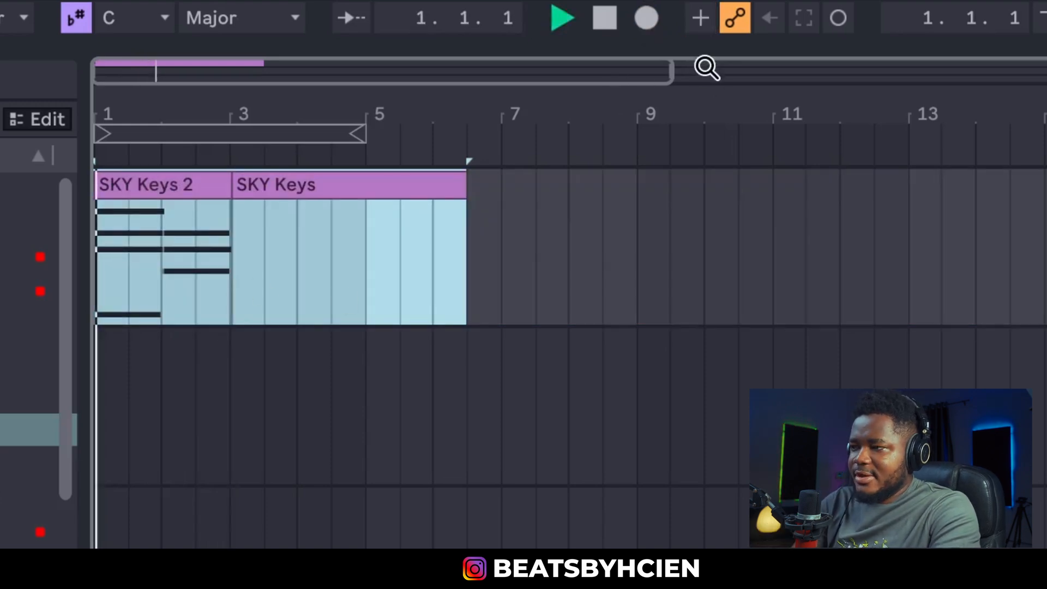
{"action": "left_click", "coordinate": [649, 22]}
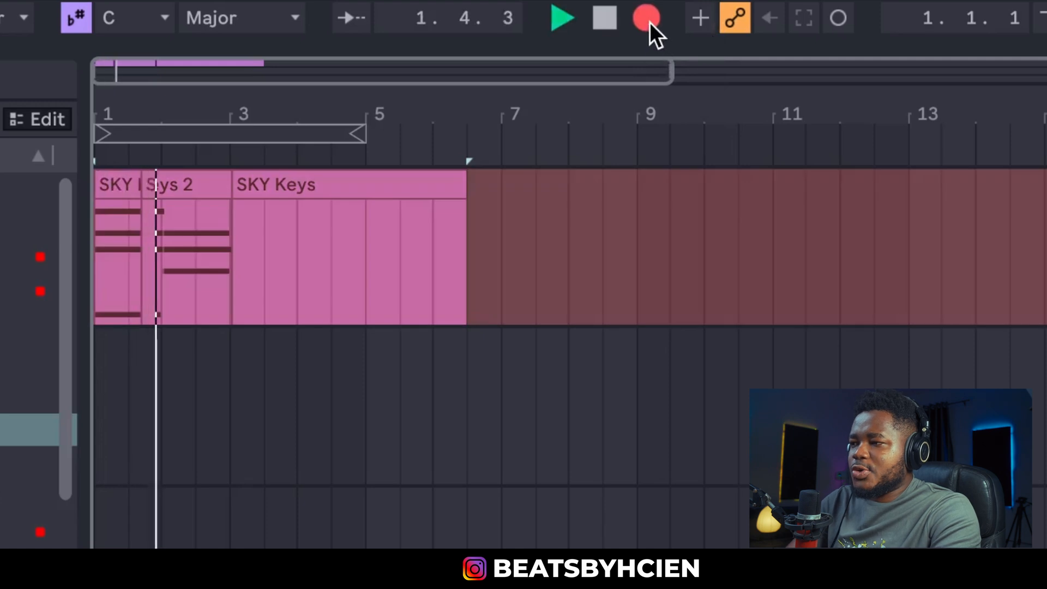
{"action": "key", "text": "space"}
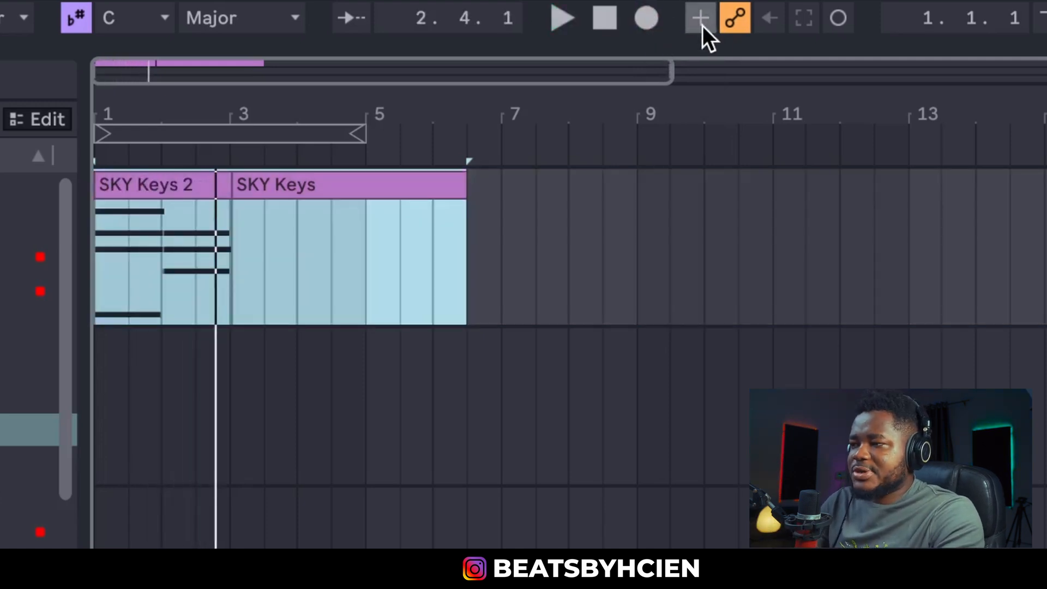
{"action": "left_click", "coordinate": [605, 19]}
{"action": "left_click", "coordinate": [644, 18]}
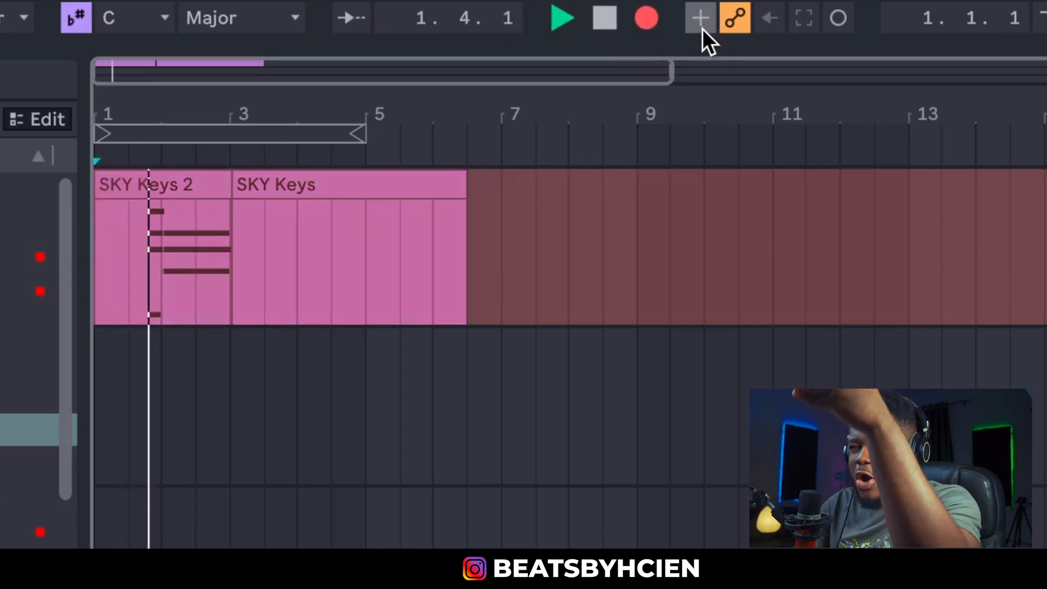
{"action": "key", "text": "space"}
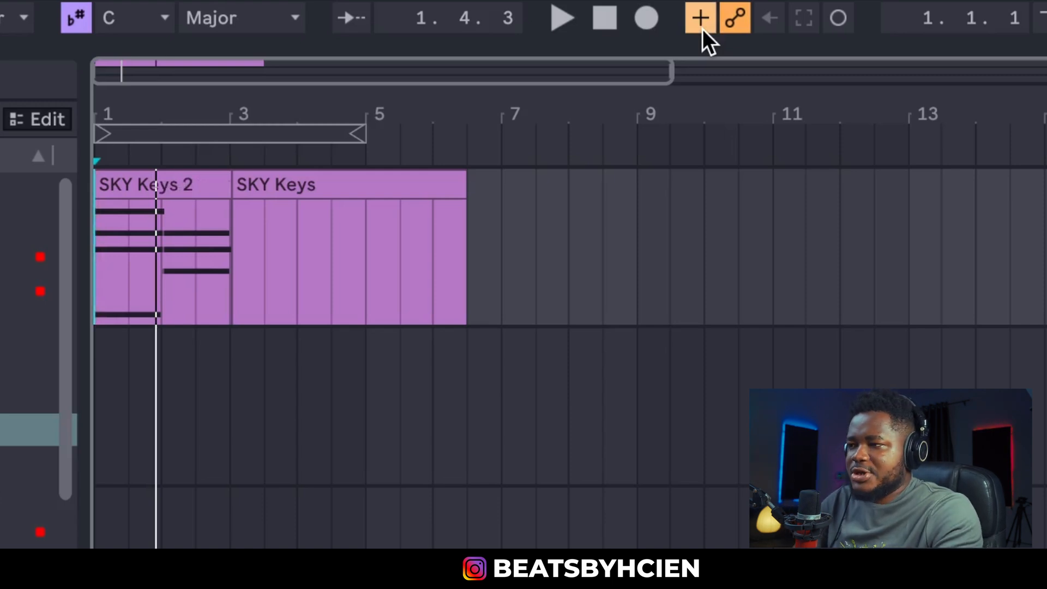
Overdub a short melody over the SKY Keys chords from bar 1 and undo the take.
{"action": "left_click", "coordinate": [658, 21]}
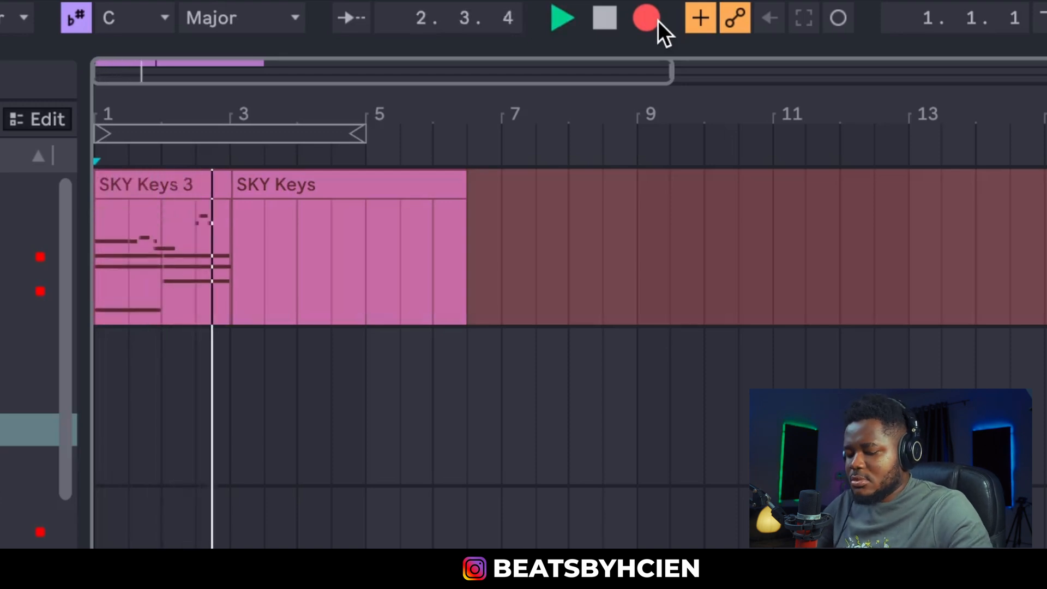
{"action": "key", "text": "space"}
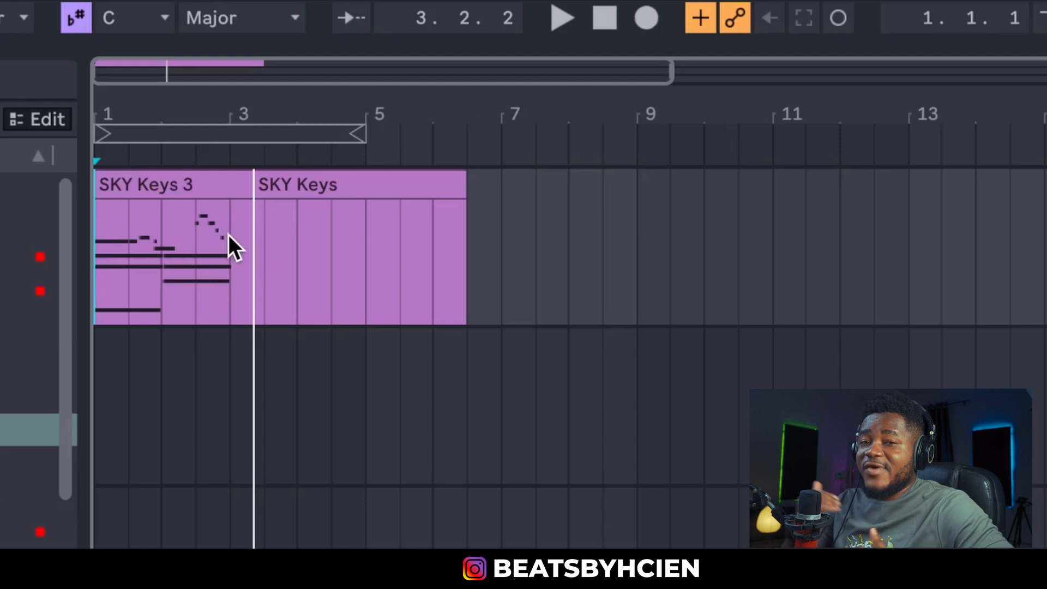
{"action": "key", "text": "ctrl+z"}
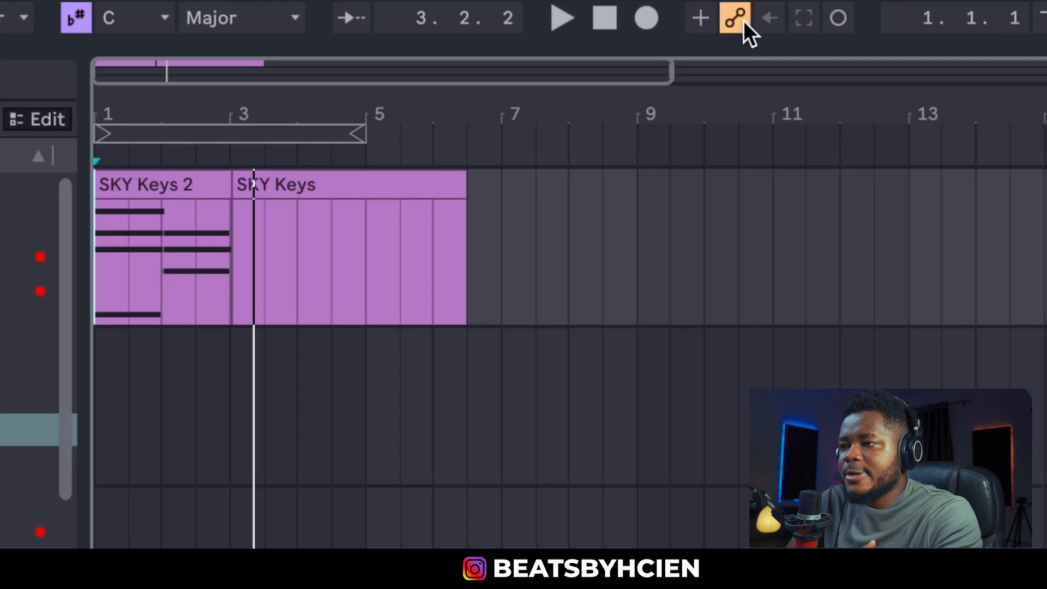
Turn on Punch-In with the loop brace moved to start at bar 5, try recording from 4.3.1, and undo the take.
{"action": "left_click", "coordinate": [1041, 18]}
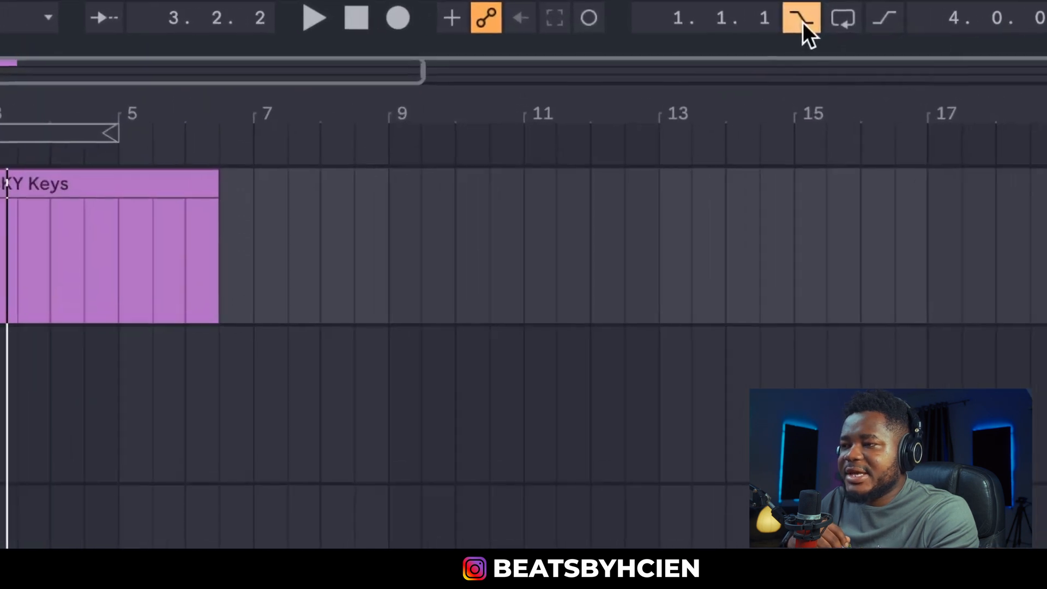
{"action": "left_click_drag", "start_coordinate": [50, 133], "coordinate": [357, 154]}
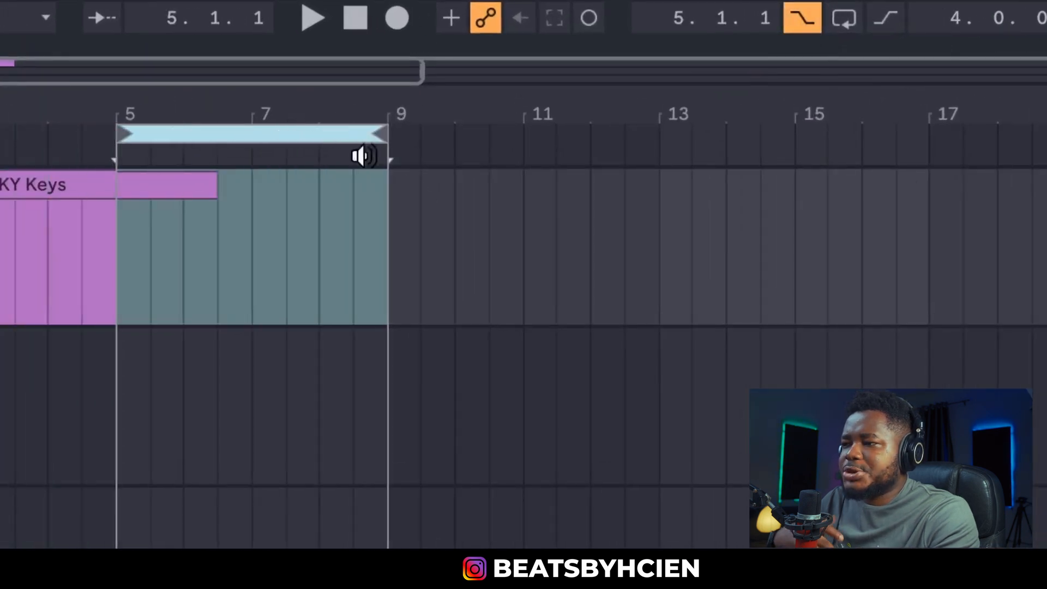
{"action": "left_click", "coordinate": [98, 260]}
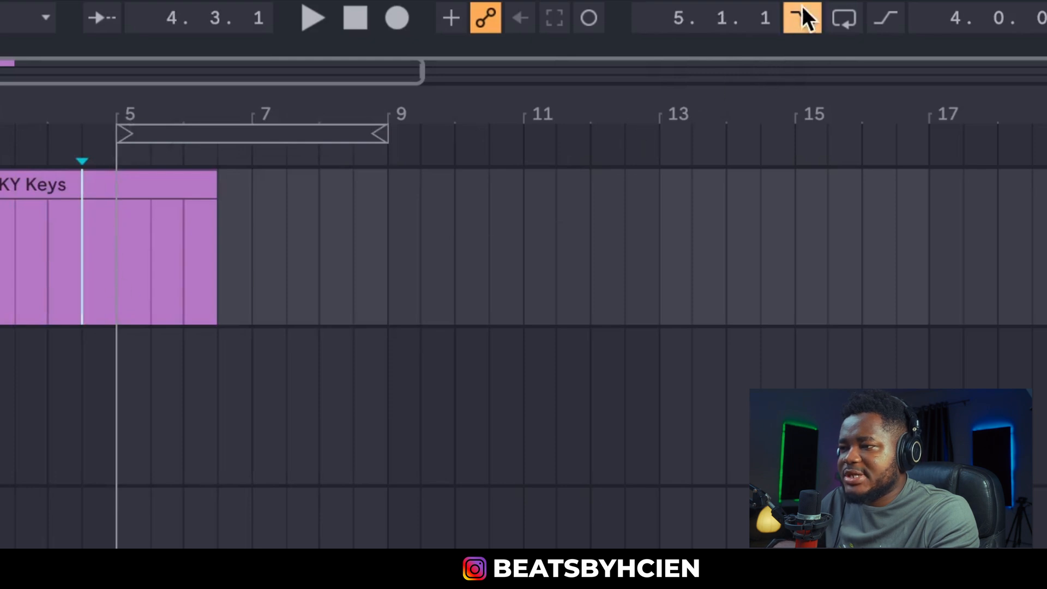
{"action": "left_click", "coordinate": [327, 18]}
{"action": "left_click", "coordinate": [388, 22]}
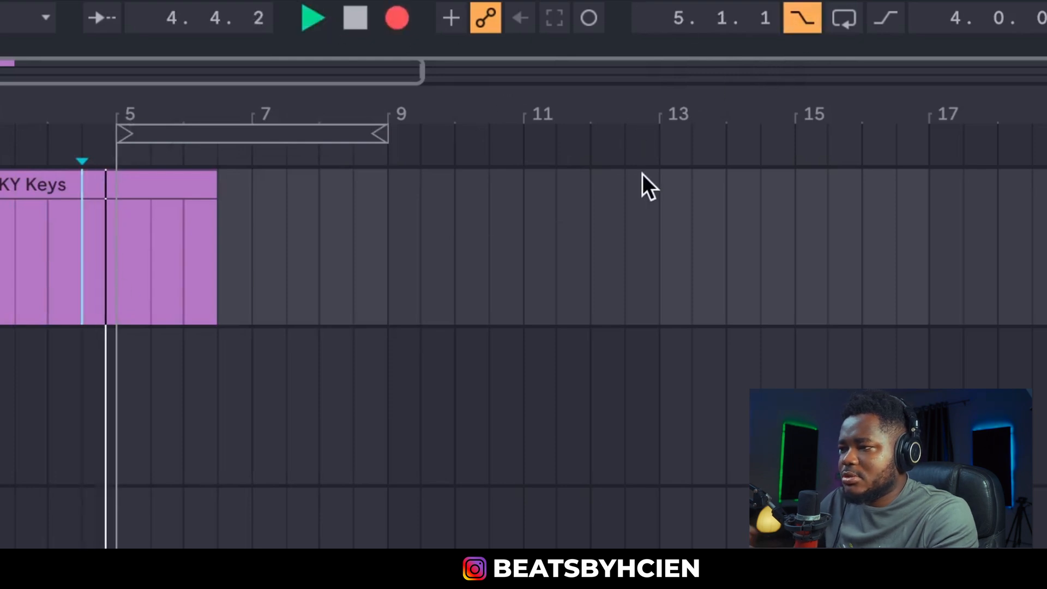
{"action": "key", "text": "space"}
{"action": "key", "text": "ctrl+z"}
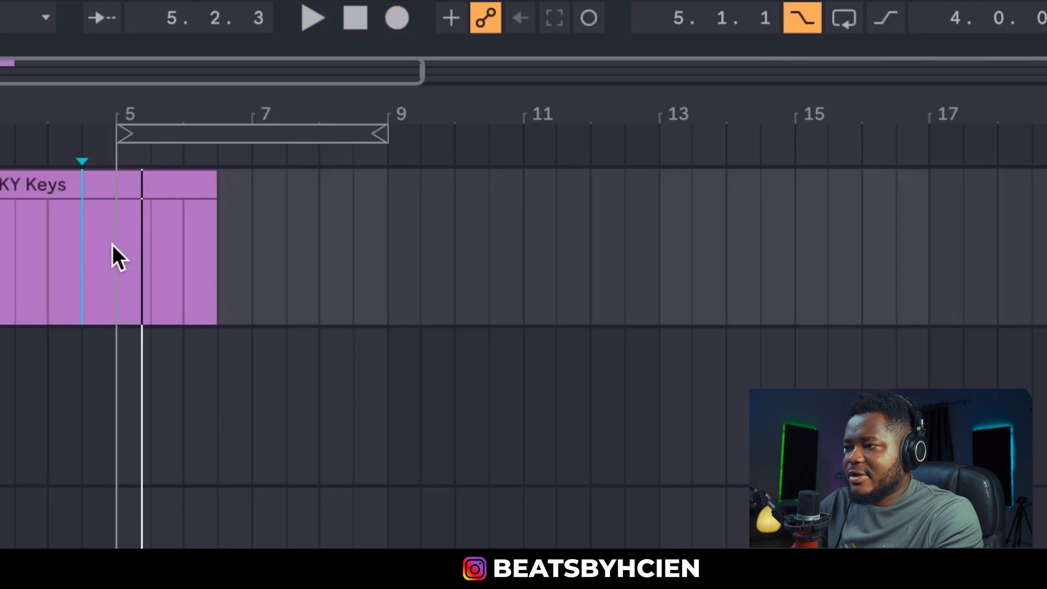
Move the loop brace to start at bar 9, record a punch-in take started from bar 7, and undo it.
{"action": "left_click_drag", "start_coordinate": [168, 136], "coordinate": [451, 135]}
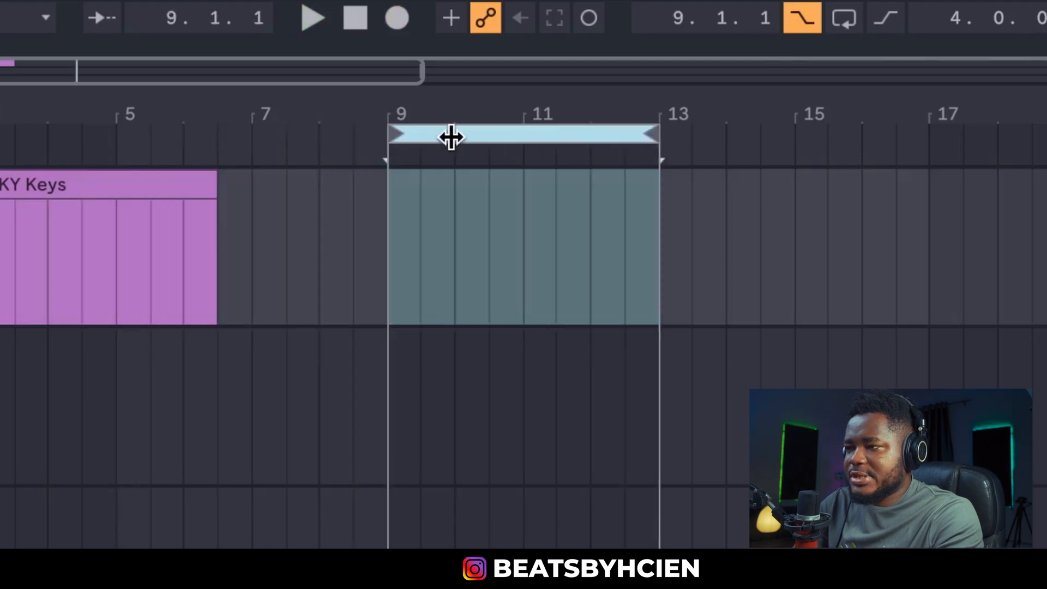
{"action": "left_click", "coordinate": [258, 258]}
{"action": "left_click", "coordinate": [393, 27]}
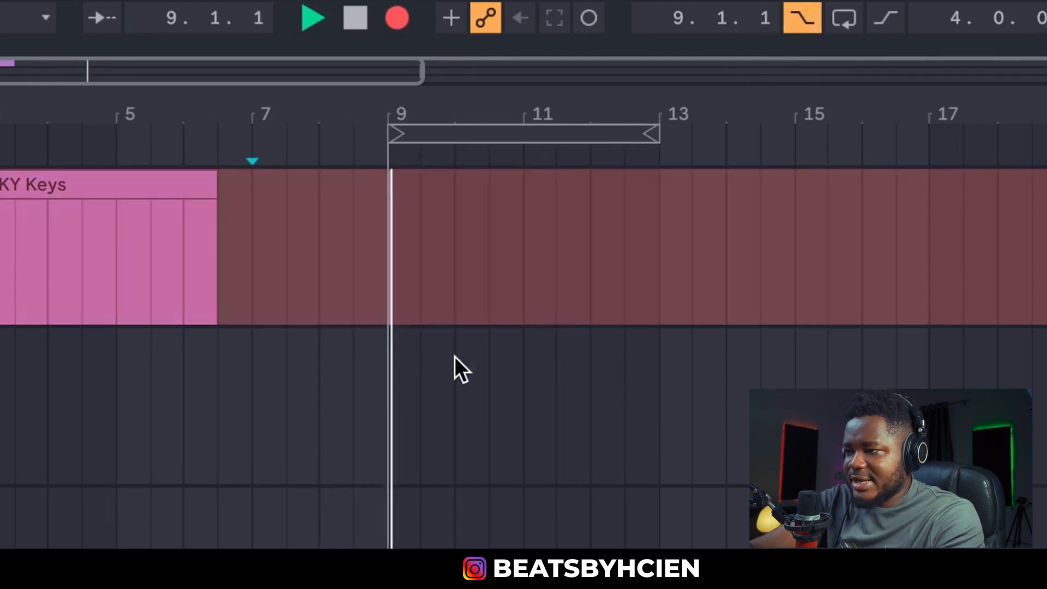
{"action": "key", "text": "space"}
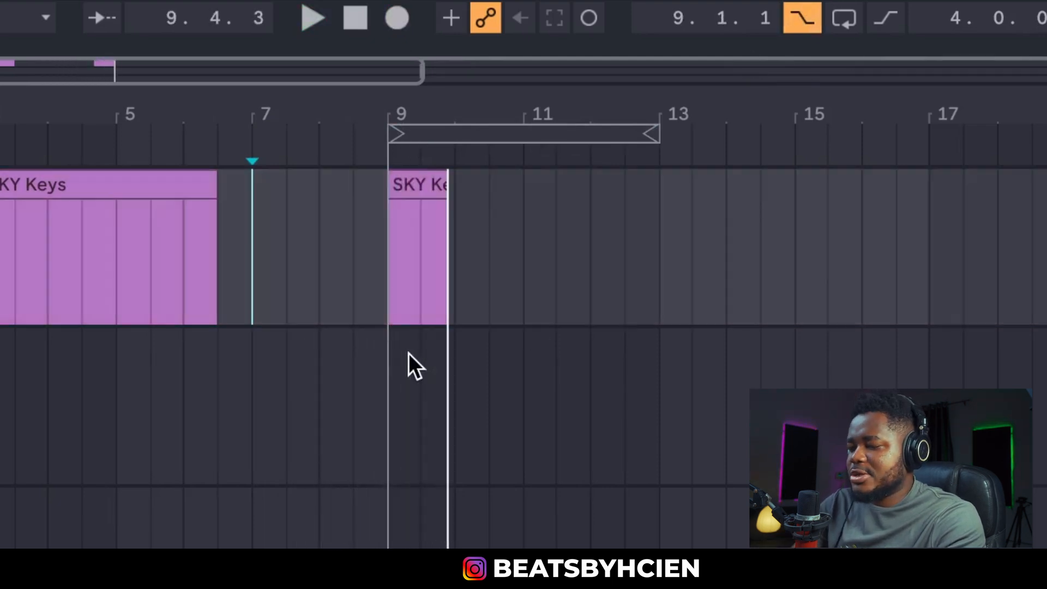
{"action": "key", "text": "ctrl+z"}
Extend the loop brace's start to bar 8, record a punch-in take started from 6.3.1, and undo it.
{"action": "left_click_drag", "start_coordinate": [400, 126], "coordinate": [321, 133]}
{"action": "left_click", "coordinate": [250, 210]}
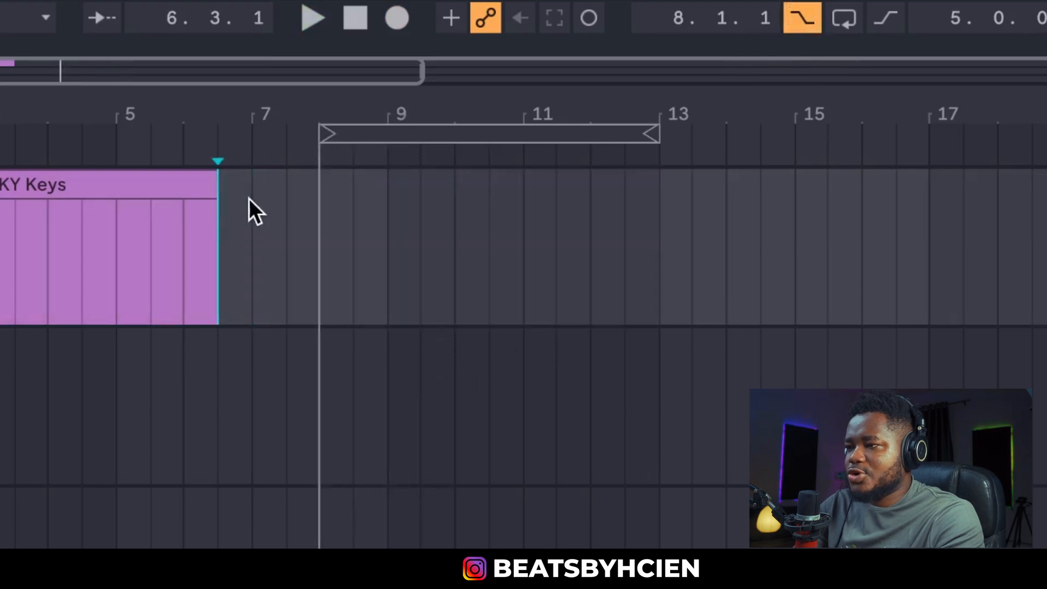
{"action": "key", "text": "space"}
{"action": "left_click", "coordinate": [388, 25]}
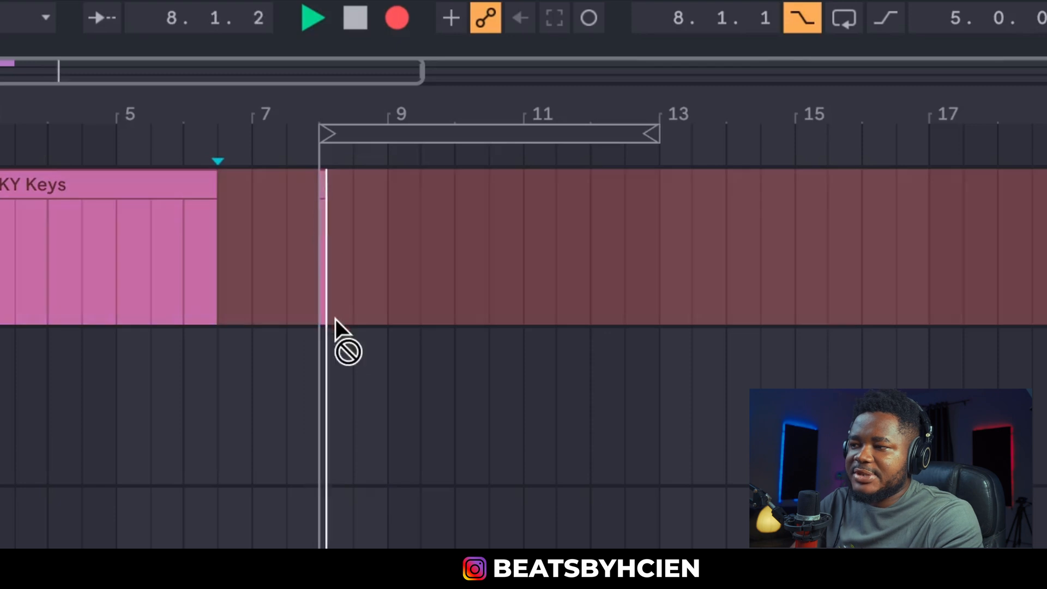
{"action": "key", "text": "space"}
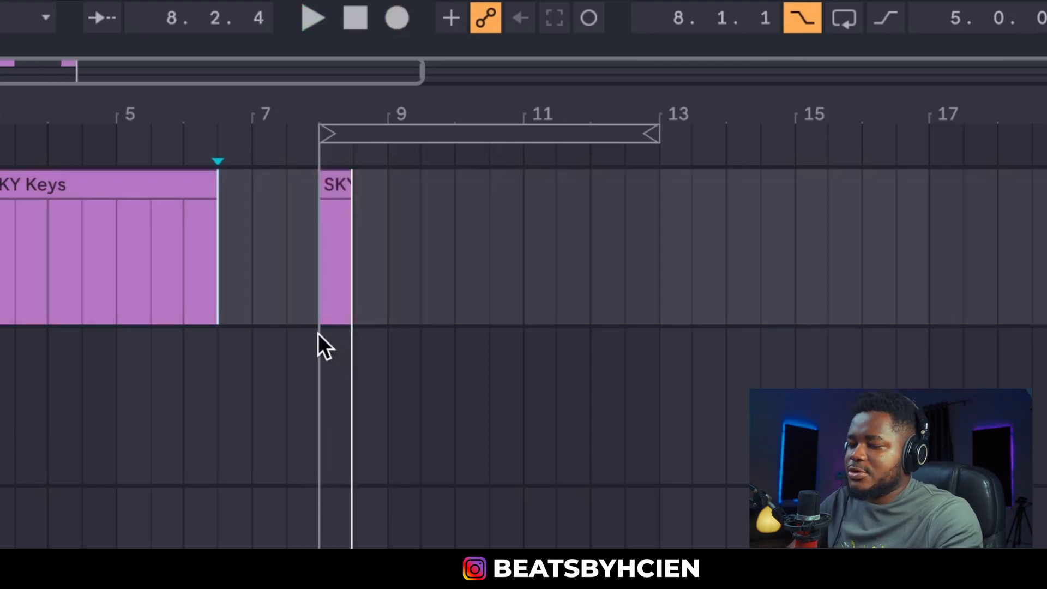
{"action": "key", "text": "ctrl+z"}
{"action": "left_click", "coordinate": [218, 267]}
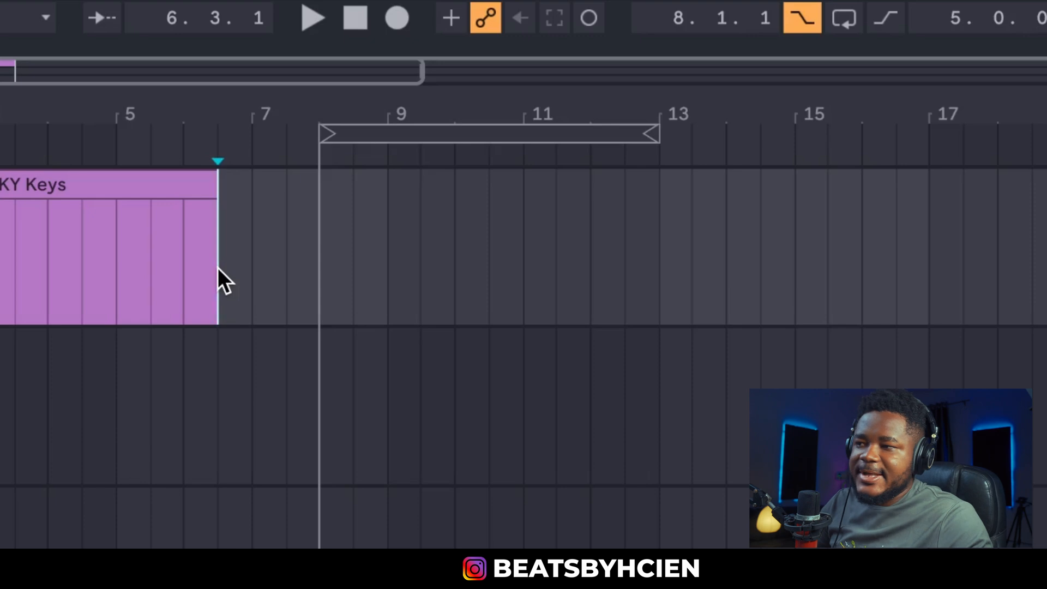
Turn on Loop, turn off Punch-In, and select bars 8 to 13 on the SKY Keys track.
{"action": "left_click", "coordinate": [845, 20]}
{"action": "left_click", "coordinate": [802, 18]}
{"action": "left_click_drag", "start_coordinate": [345, 243], "coordinate": [653, 235]}
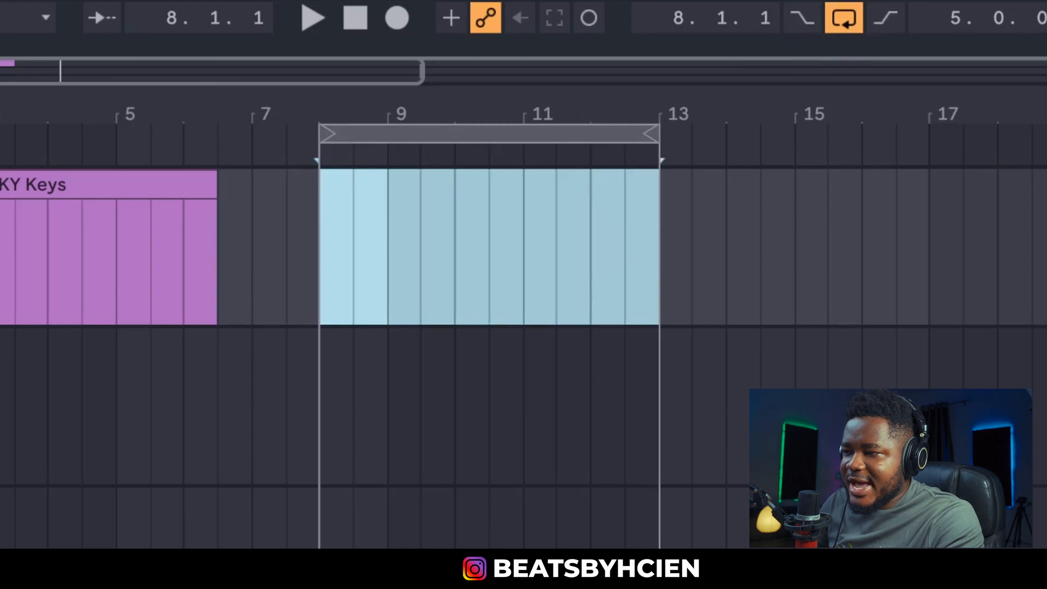
Turn on Punch-Out and Punch-In together and turn off Loop.
{"action": "left_click", "coordinate": [880, 23]}
{"action": "left_click", "coordinate": [854, 24]}
{"action": "left_click", "coordinate": [803, 22]}
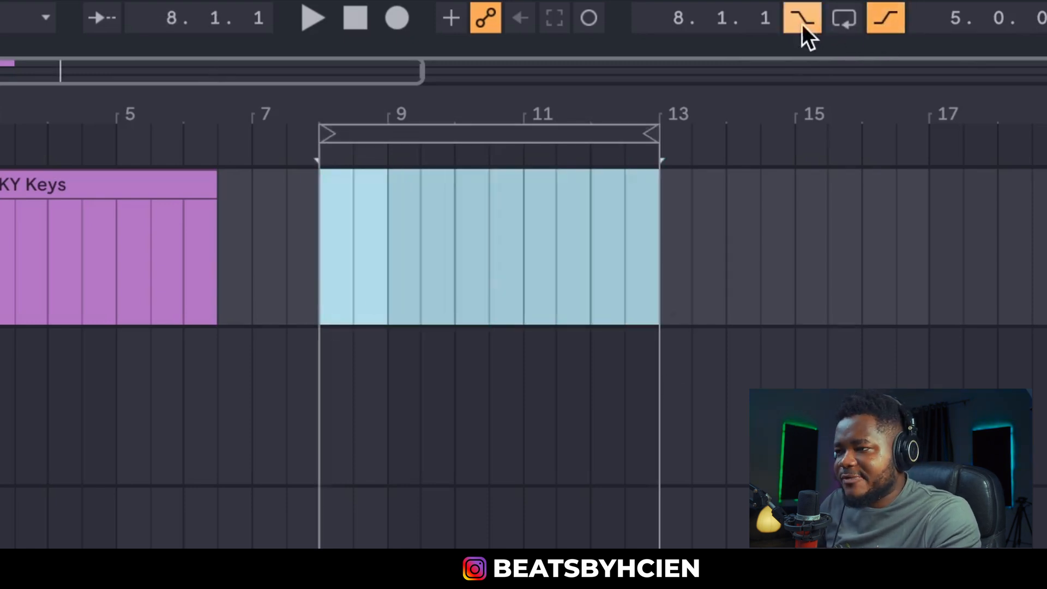
Record on SKY Keys from 7.3.1 with the punch range shortened to end at bar 10, and delete the recorded clip.
{"action": "left_click", "coordinate": [268, 273]}
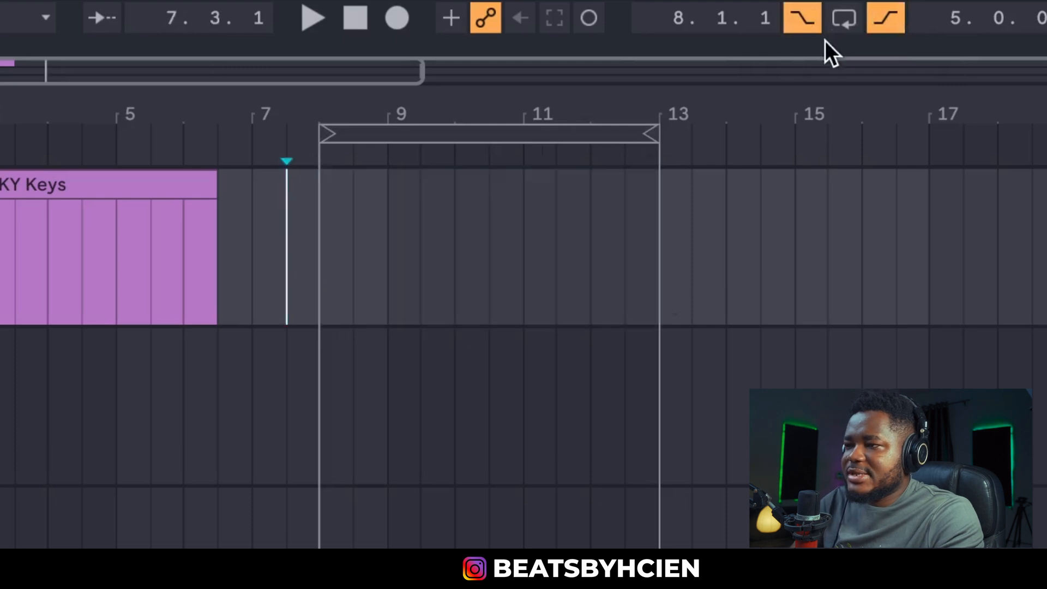
{"action": "left_click", "coordinate": [397, 19]}
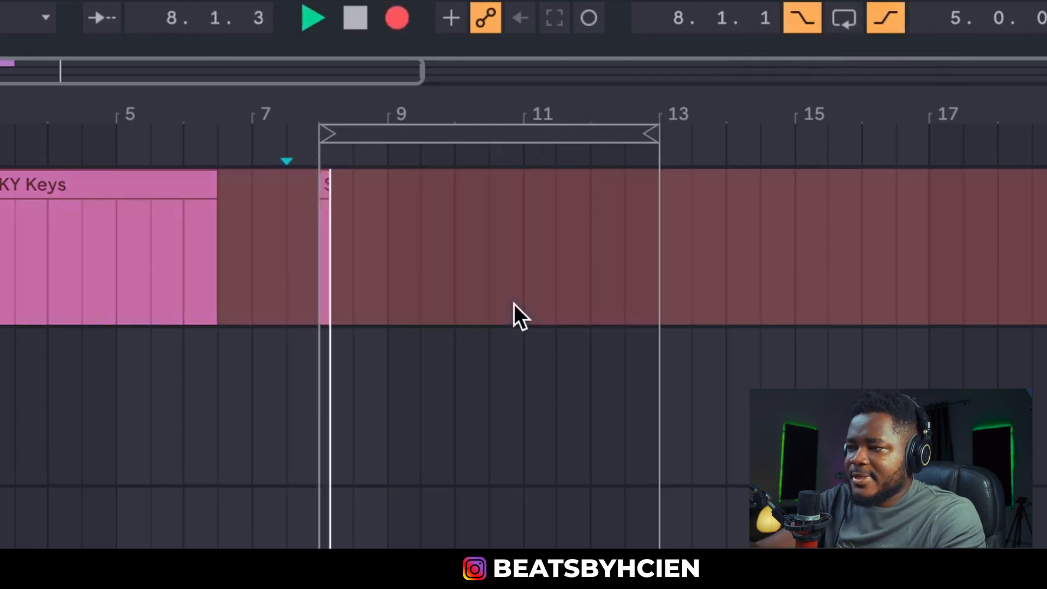
{"action": "mouse_move", "coordinate": [648, 137]}
{"action": "left_mouse_down"}
{"action": "mouse_move", "coordinate": [472, 182]}
{"action": "mouse_move", "coordinate": [465, 203]}
{"action": "left_mouse_up"}
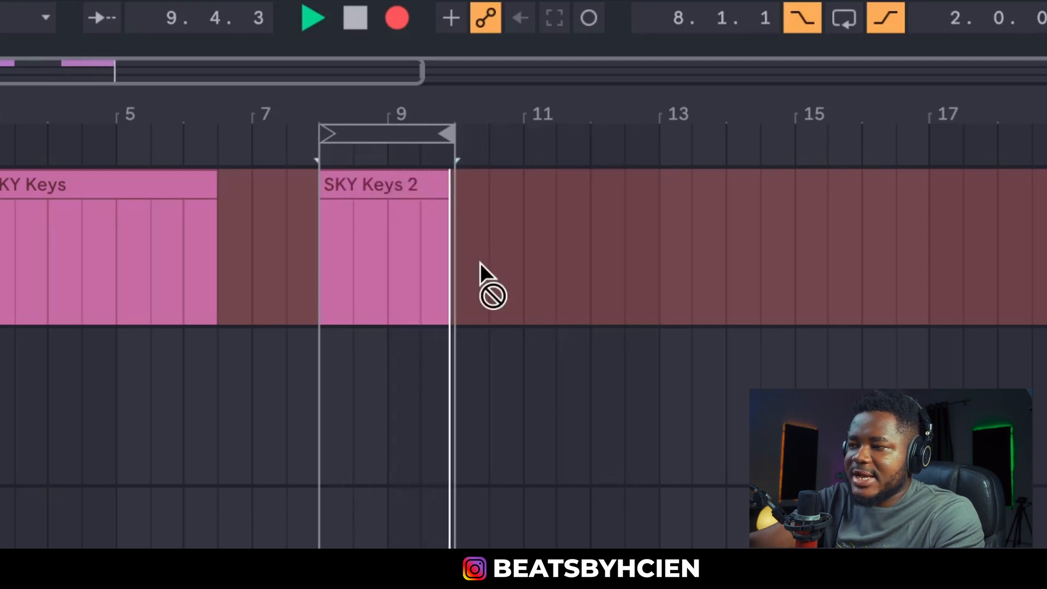
{"action": "key", "text": "space"}
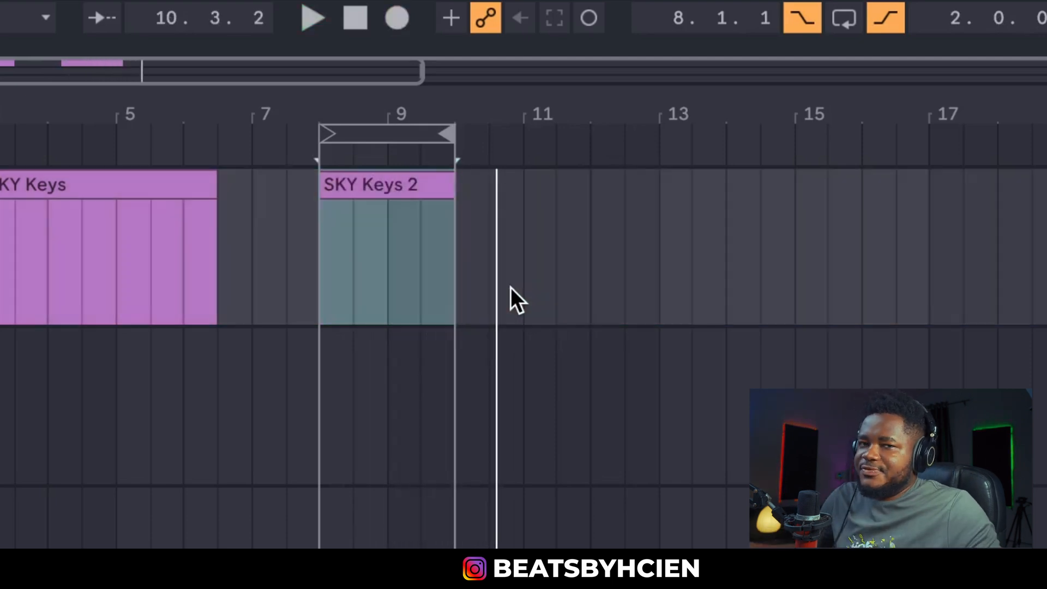
{"action": "left_click", "coordinate": [384, 188]}
{"action": "key", "text": "Delete"}
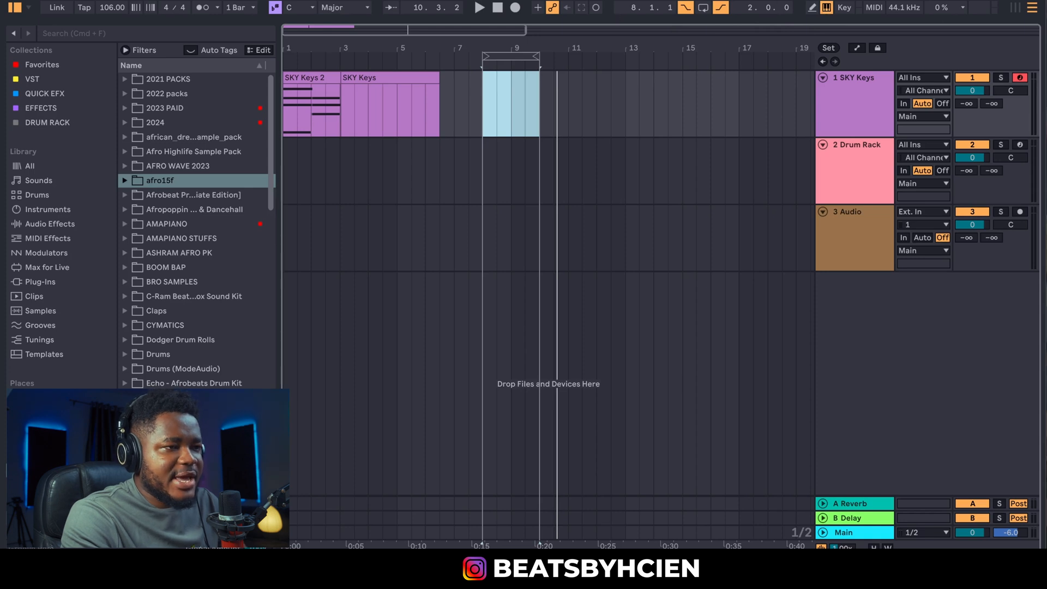
Look at the CPU meter options and select each of the three tracks in turn, returning to SKY Keys.
{"action": "left_click", "coordinate": [963, 7]}
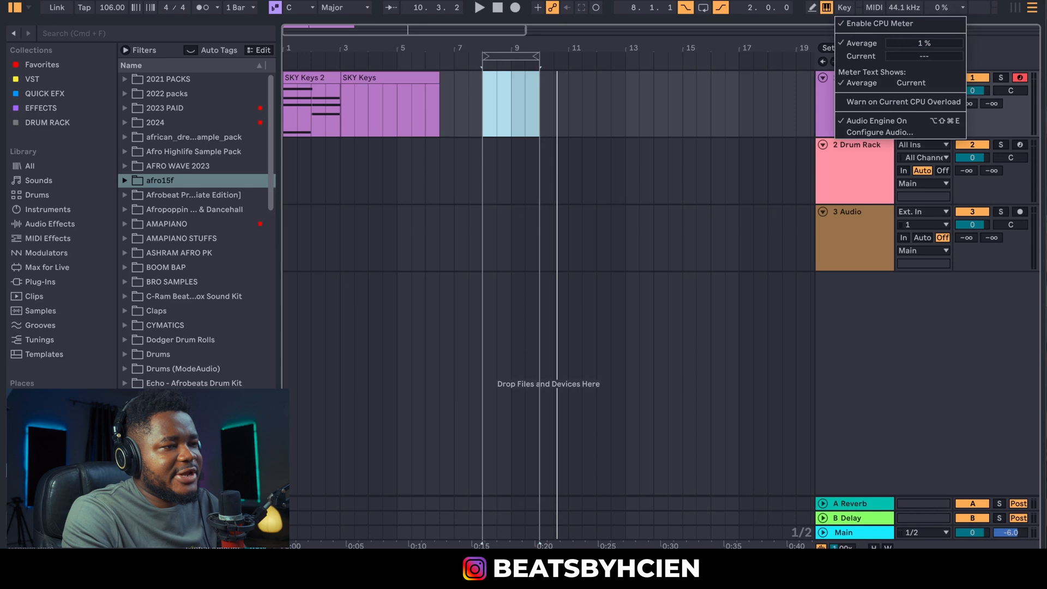
{"action": "left_click", "coordinate": [774, 80]}
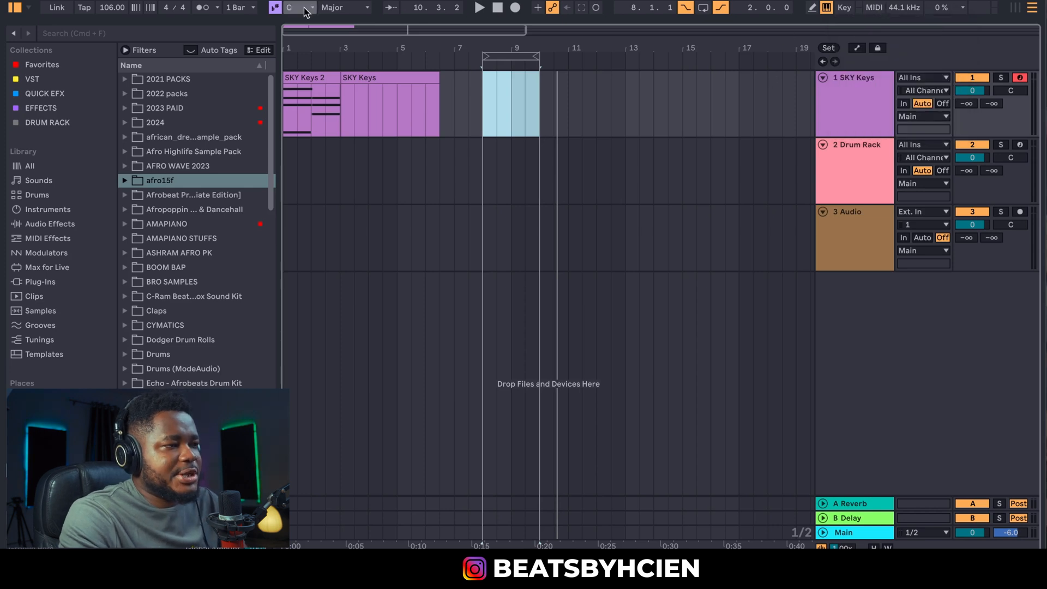
{"action": "left_click", "coordinate": [851, 90]}
{"action": "left_click", "coordinate": [851, 160]}
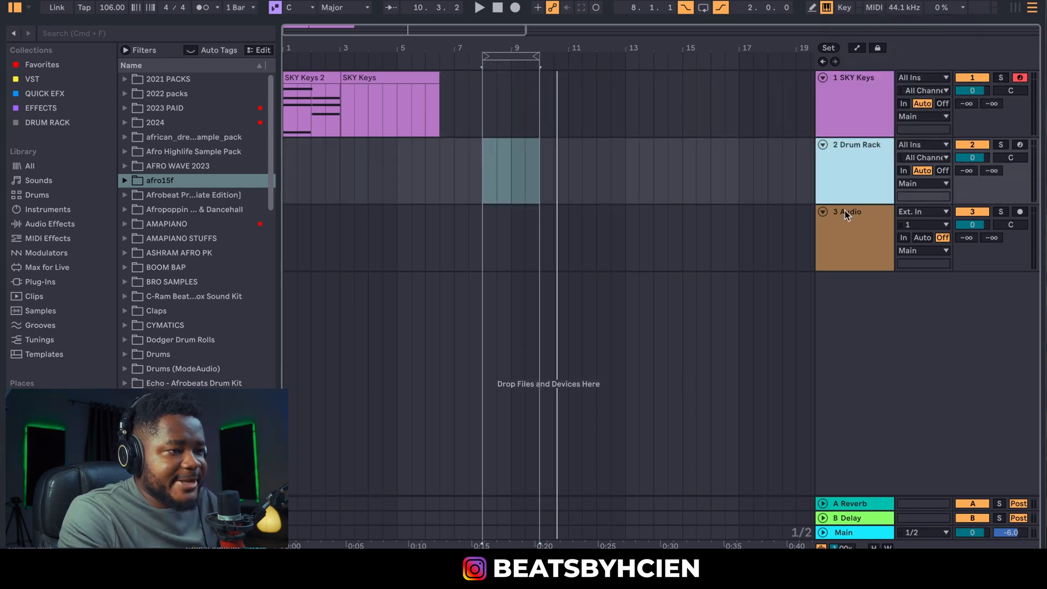
{"action": "left_click", "coordinate": [845, 230]}
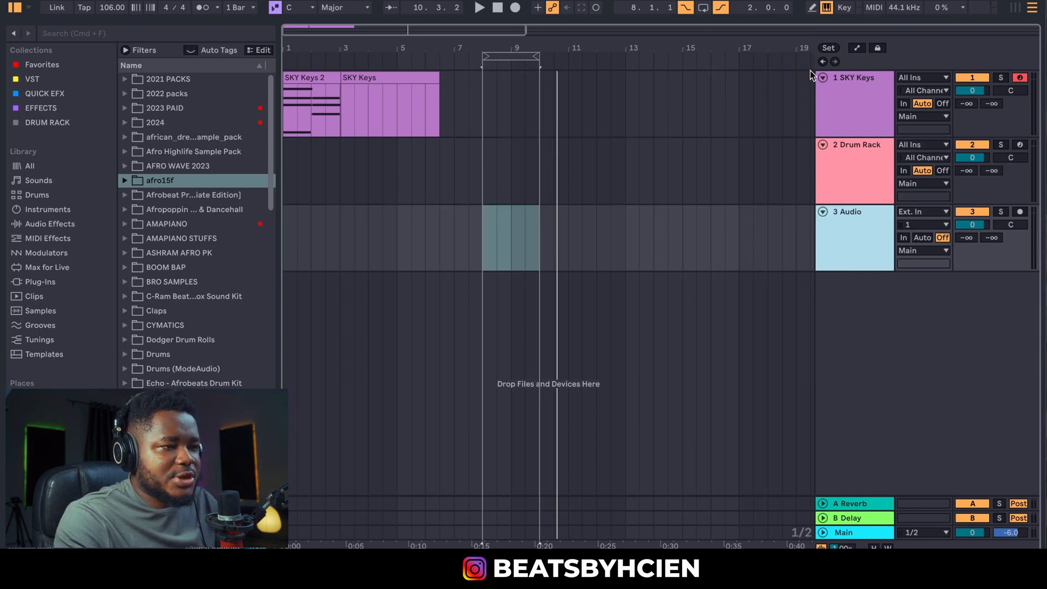
{"action": "left_click", "coordinate": [861, 118]}
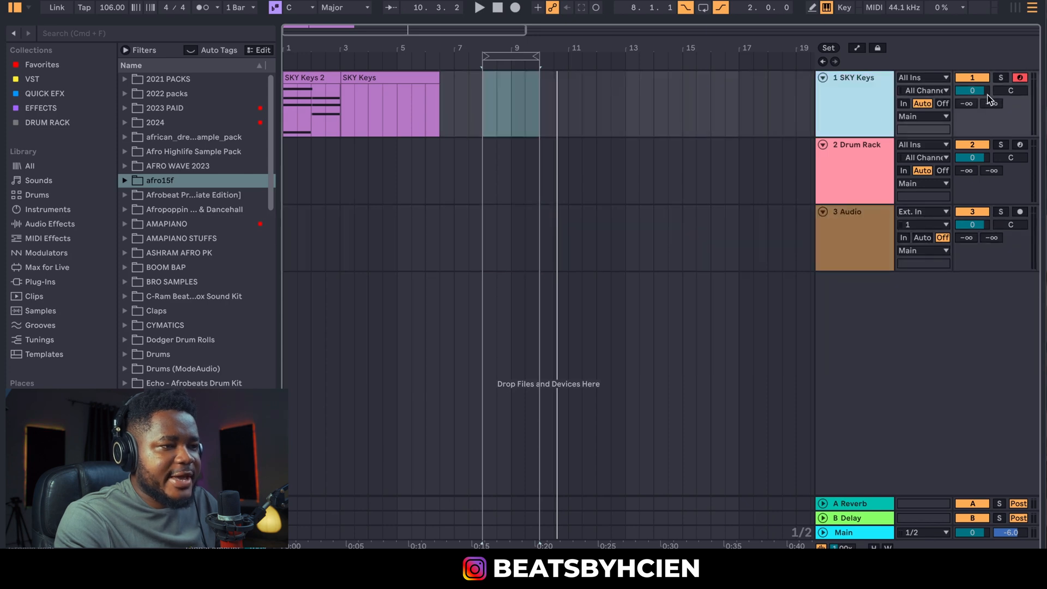
Lower the SKY Keys track volume to -11.6 dB and try its pan control, leaving it centred.
{"action": "key", "text": "Delete"}
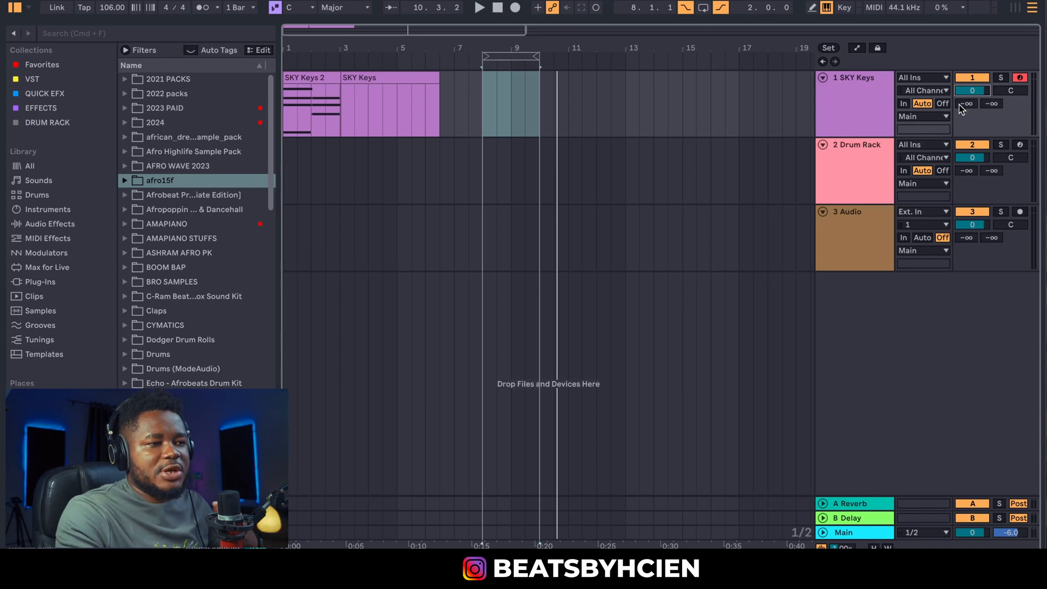
{"action": "mouse_move", "coordinate": [976, 91]}
{"action": "left_mouse_down"}
{"action": "mouse_move", "coordinate": [976, 108]}
{"action": "mouse_move", "coordinate": [977, 98]}
{"action": "left_mouse_up"}
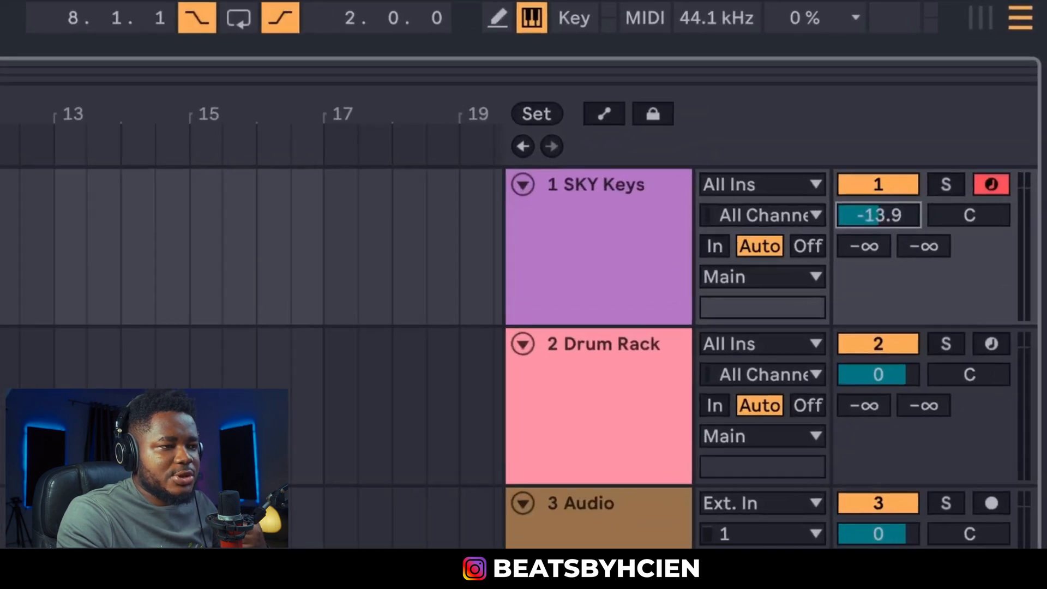
{"action": "left_click_drag", "start_coordinate": [904, 218], "coordinate": [904, 215]}
{"action": "mouse_move", "coordinate": [969, 215]}
{"action": "left_mouse_down"}
{"action": "mouse_move", "coordinate": [969, 234]}
{"action": "mouse_move", "coordinate": [969, 201]}
{"action": "mouse_move", "coordinate": [983, 211]}
{"action": "left_mouse_up"}
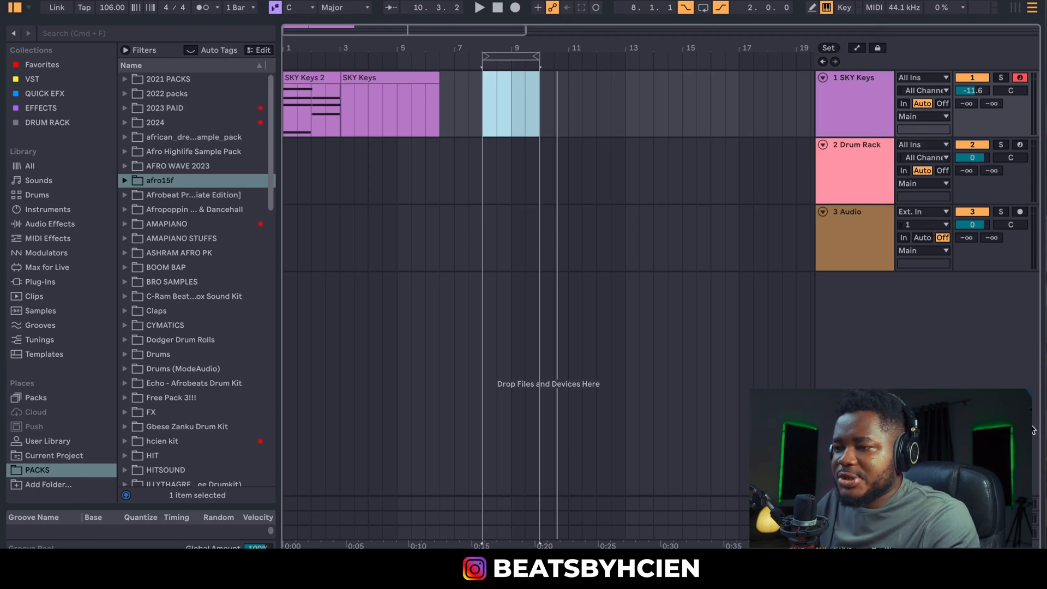
View the SKY Keys track's editing options, and select the Drum Rack and Audio tracks in turn.
{"action": "left_click", "coordinate": [848, 95]}
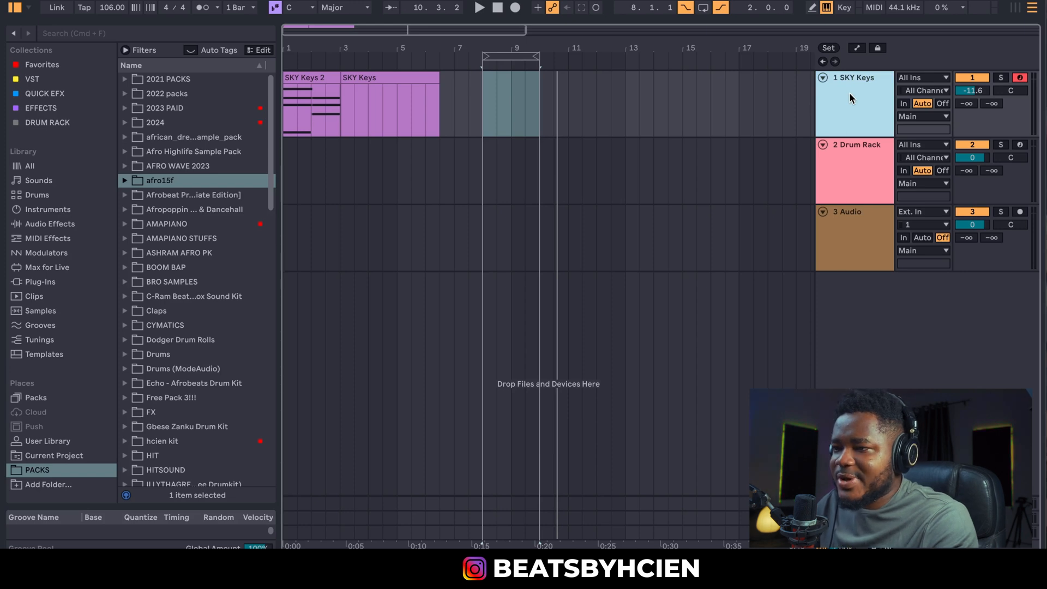
{"action": "right_click", "coordinate": [849, 95]}
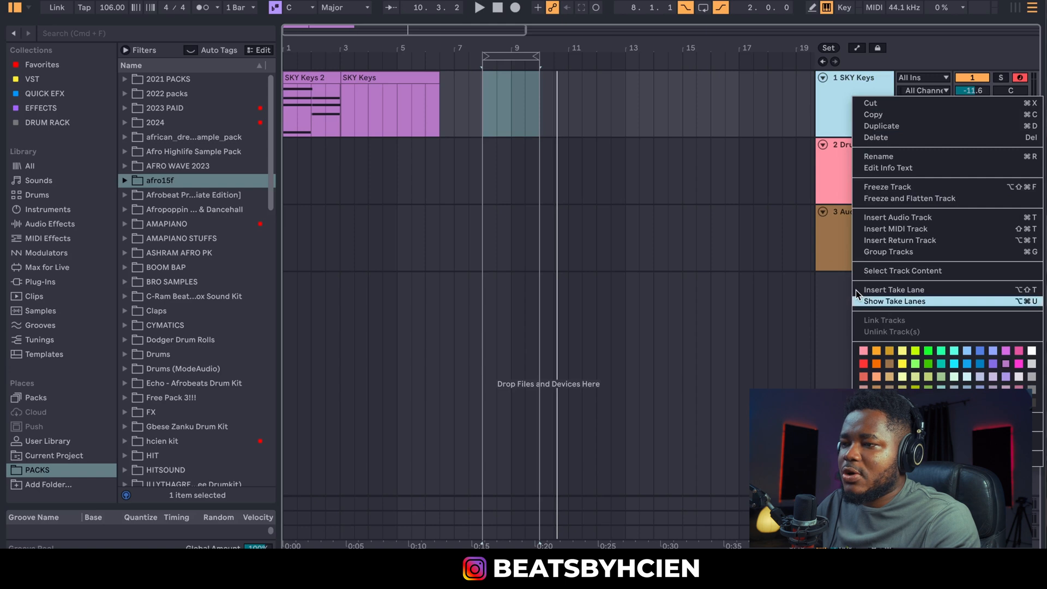
{"action": "left_click", "coordinate": [832, 224]}
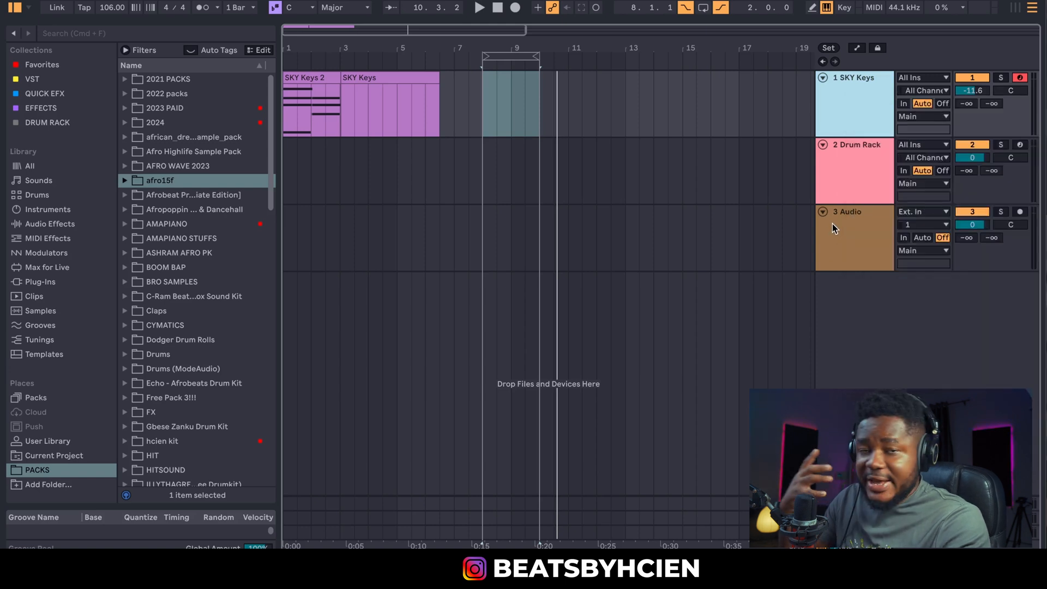
{"action": "left_click", "coordinate": [849, 164]}
{"action": "left_click", "coordinate": [853, 243]}
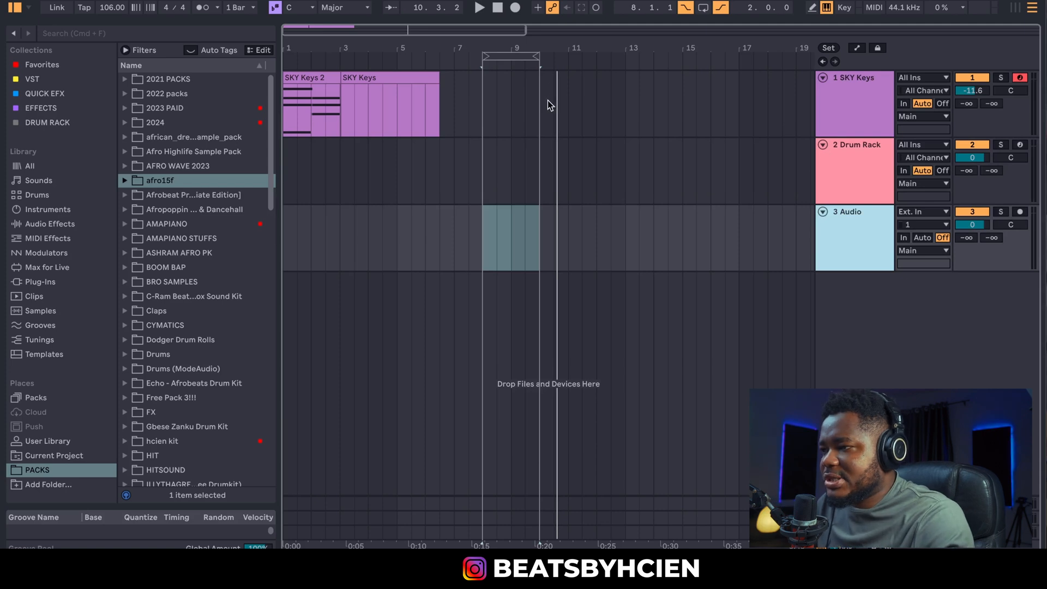
Delete all clips from the SKY Keys track, from bar 1 up to the empty area past bar 10.
{"action": "left_click_drag", "start_coordinate": [552, 104], "coordinate": [262, 95]}
{"action": "key", "text": "Delete"}
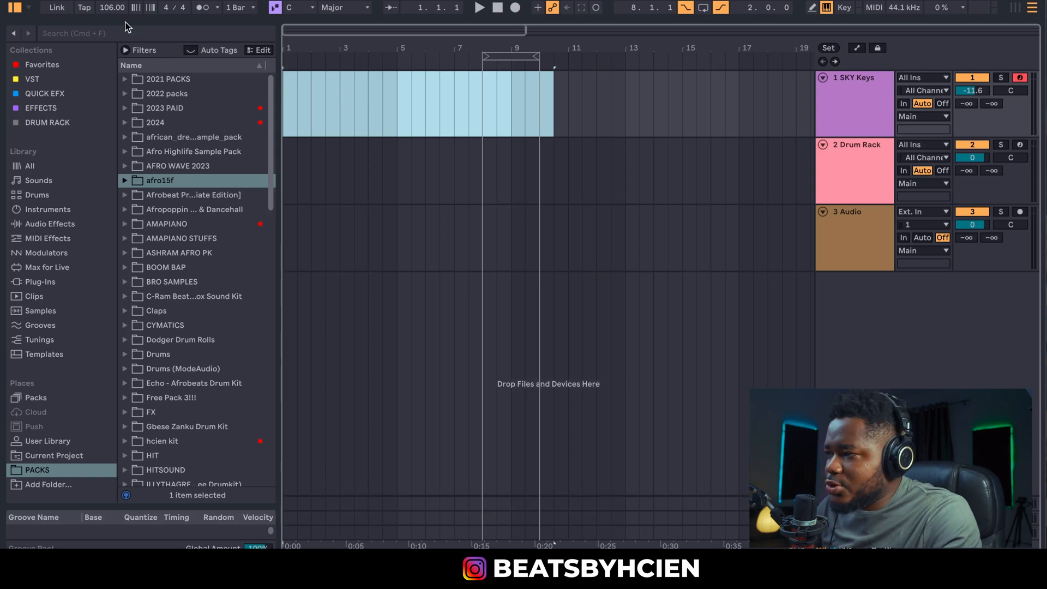
Set the project tempo to 100 BPM.
{"action": "left_click", "coordinate": [113, 11]}
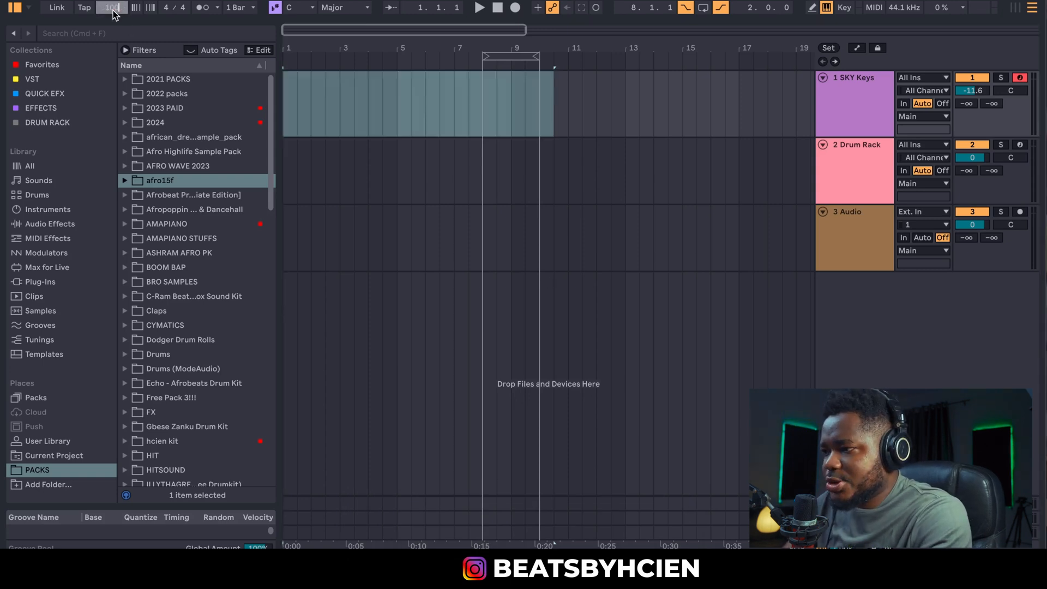
{"action": "key", "text": "Return"}
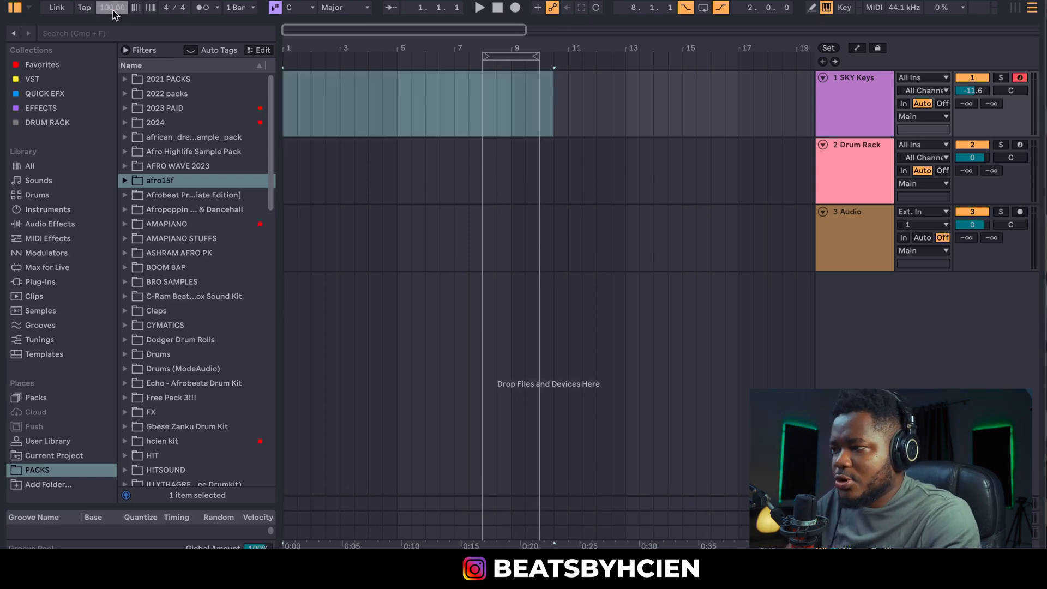
Look through the root note and scale choices, keeping C Major, and move the two-bar loop region to start at bar 1.
{"action": "left_click", "coordinate": [313, 8]}
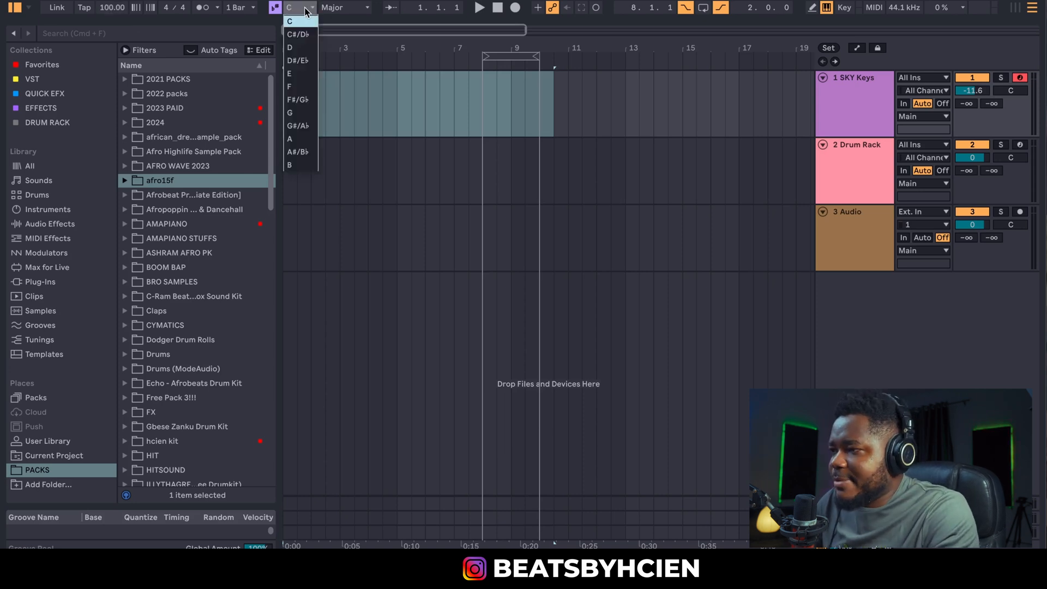
{"action": "left_click", "coordinate": [343, 8]}
{"action": "left_click", "coordinate": [343, 8]}
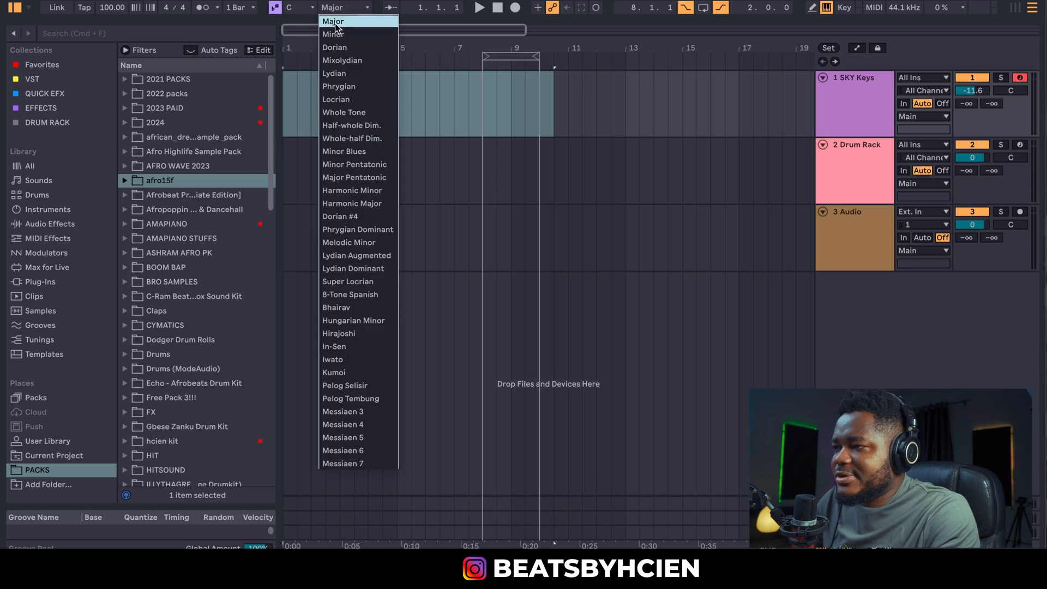
{"action": "left_click", "coordinate": [434, 76]}
{"action": "left_click_drag", "start_coordinate": [510, 55], "coordinate": [311, 55]}
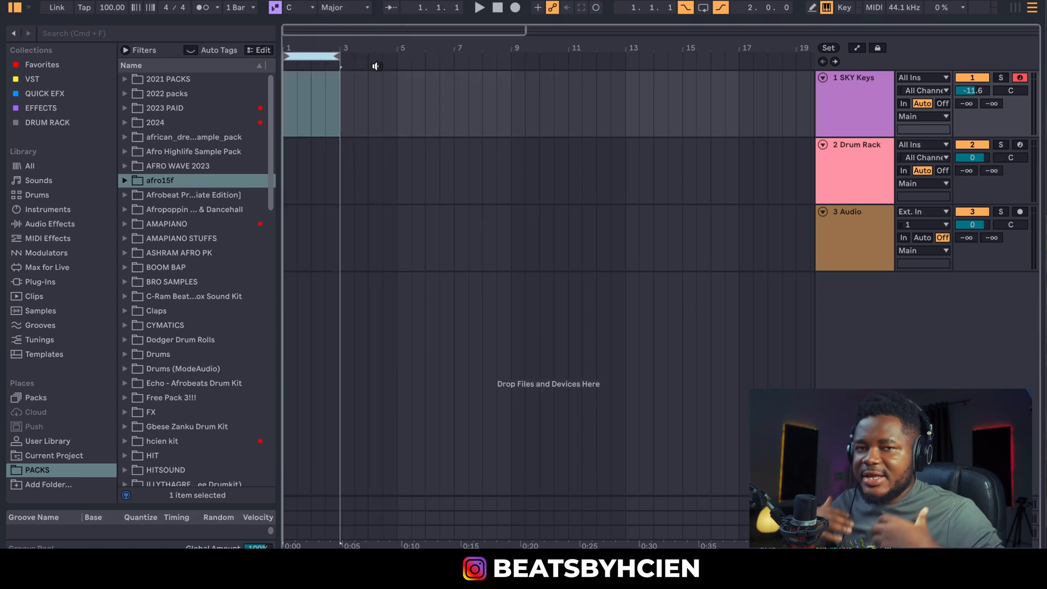
Add Arturia's Analog Lab V plug-in to a new track below the Audio track and close its window.
{"action": "left_click", "coordinate": [55, 285]}
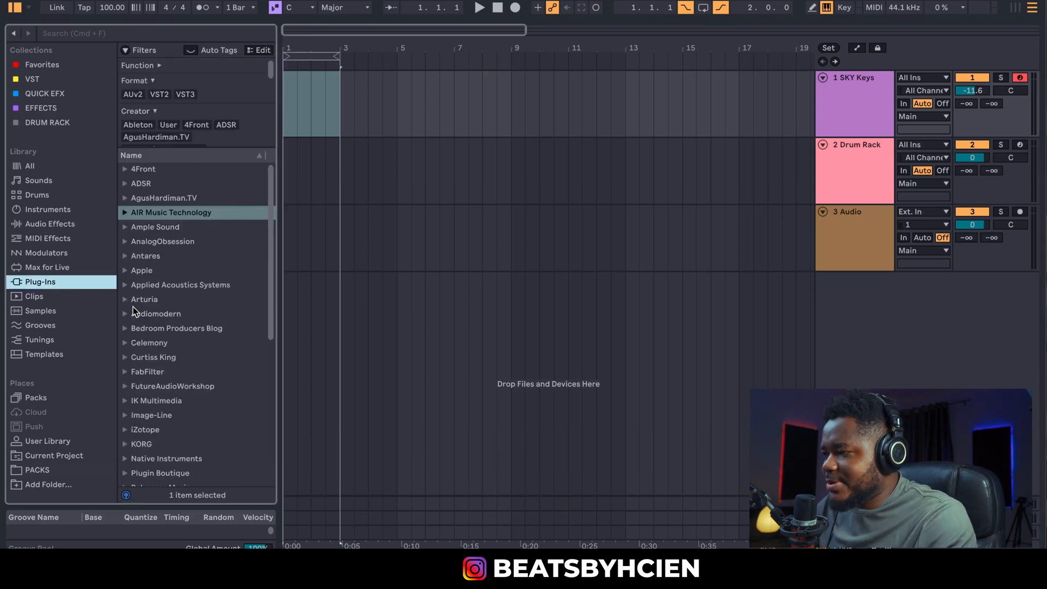
{"action": "left_click", "coordinate": [124, 299]}
{"action": "left_click", "coordinate": [191, 274]}
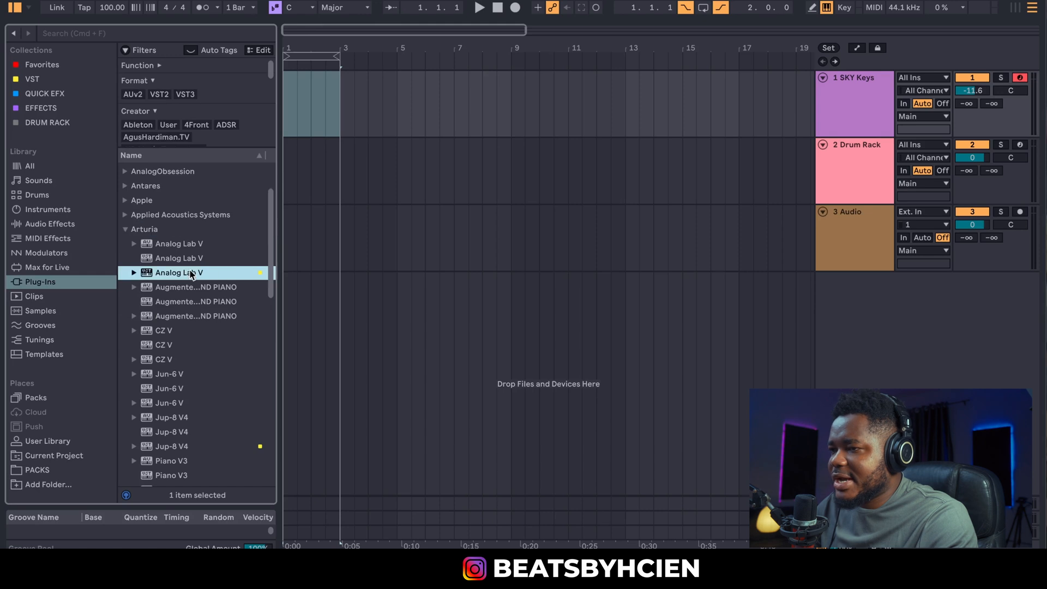
{"action": "left_click_drag", "start_coordinate": [393, 161], "coordinate": [384, 321]}
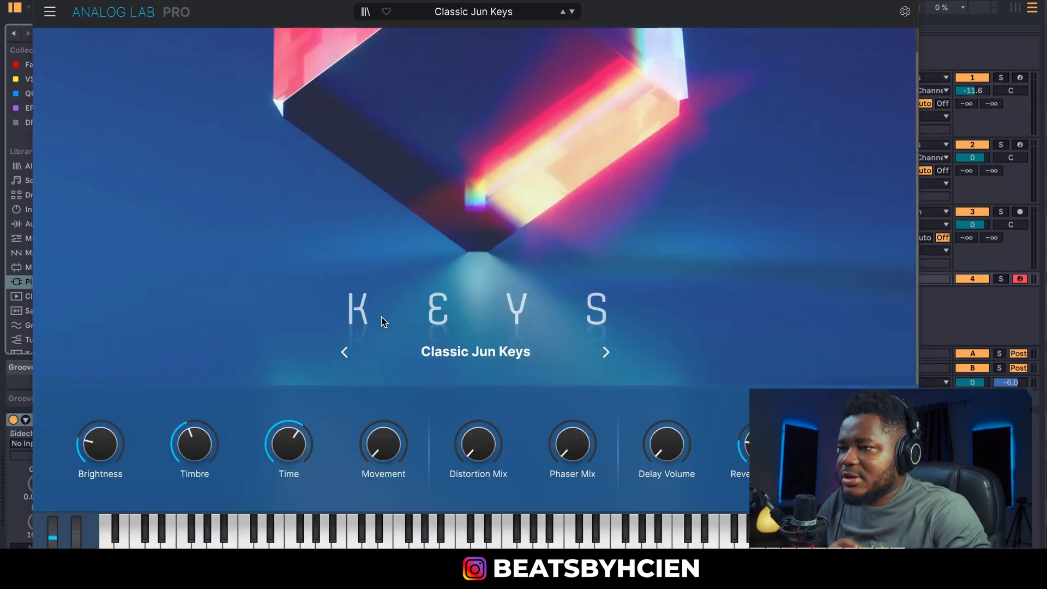
{"action": "left_click_drag", "start_coordinate": [191, 1], "coordinate": [281, 2]}
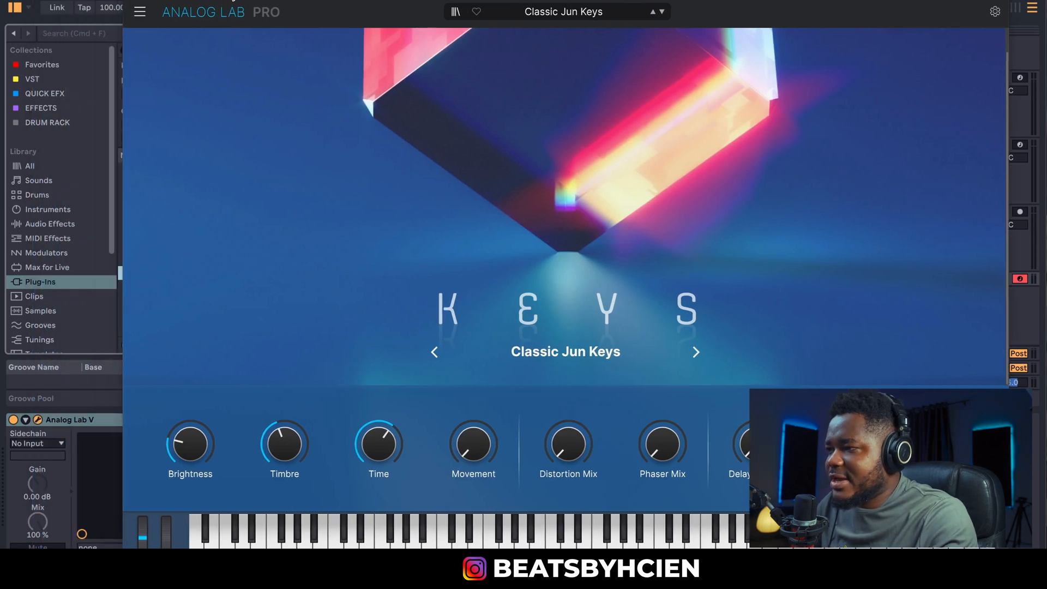
{"action": "left_click", "coordinate": [131, 1]}
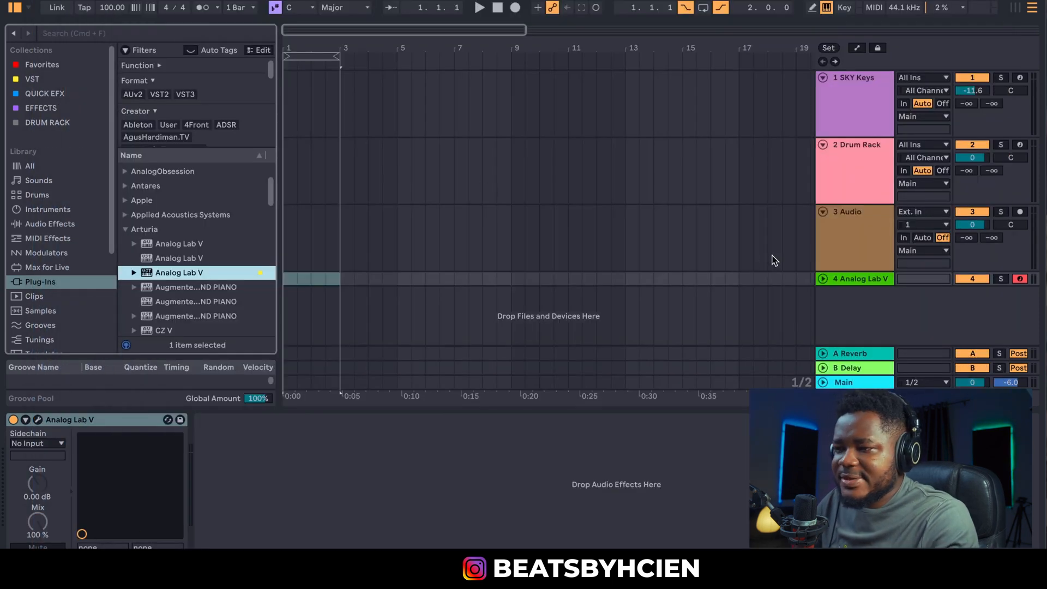
Delete the Drum Rack, Audio and SKY Keys tracks.
{"action": "left_click", "coordinate": [848, 277]}
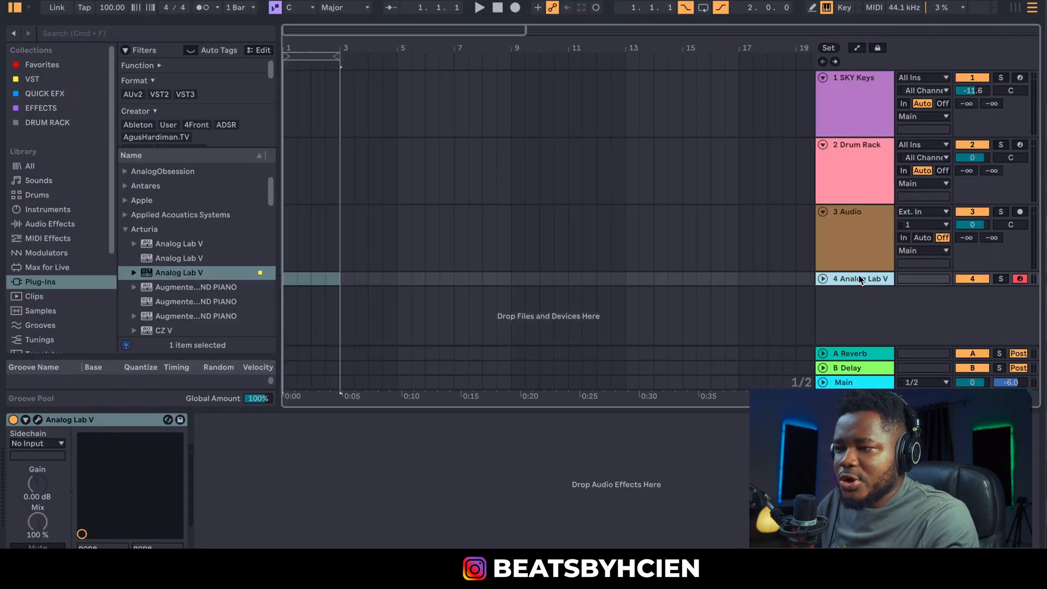
{"action": "left_click", "coordinate": [863, 247]}
{"action": "left_click", "coordinate": [848, 159]}
{"action": "key", "text": "Delete"}
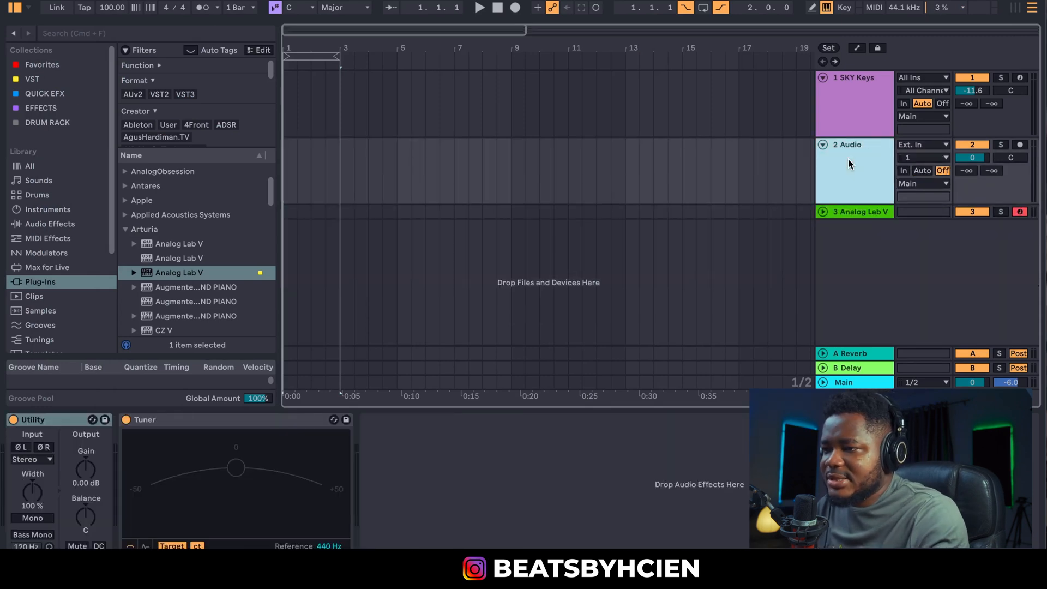
{"action": "key", "text": "Delete"}
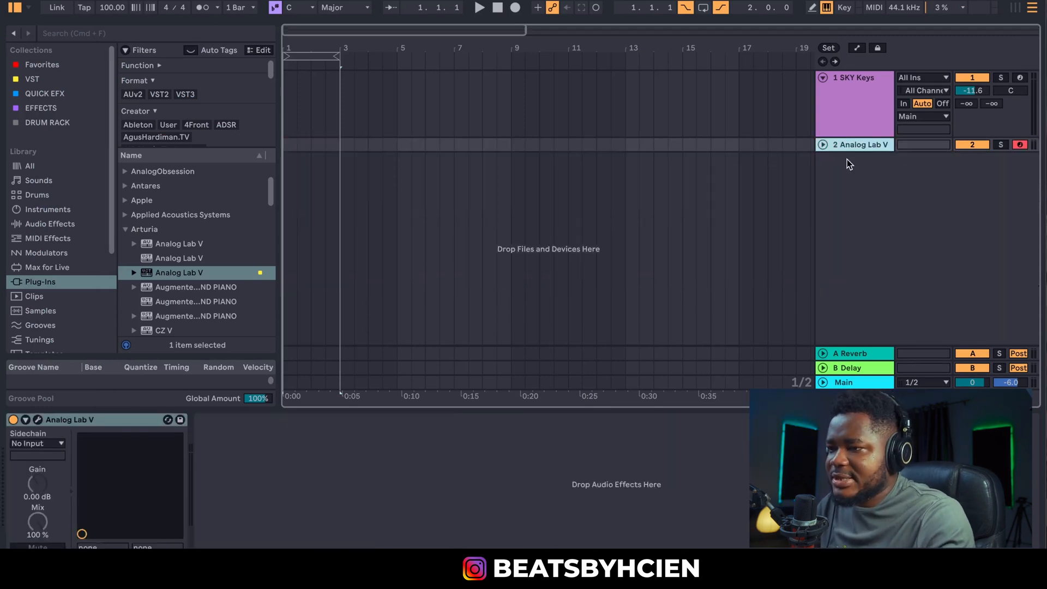
{"action": "left_click", "coordinate": [833, 92]}
{"action": "key", "text": "Delete"}
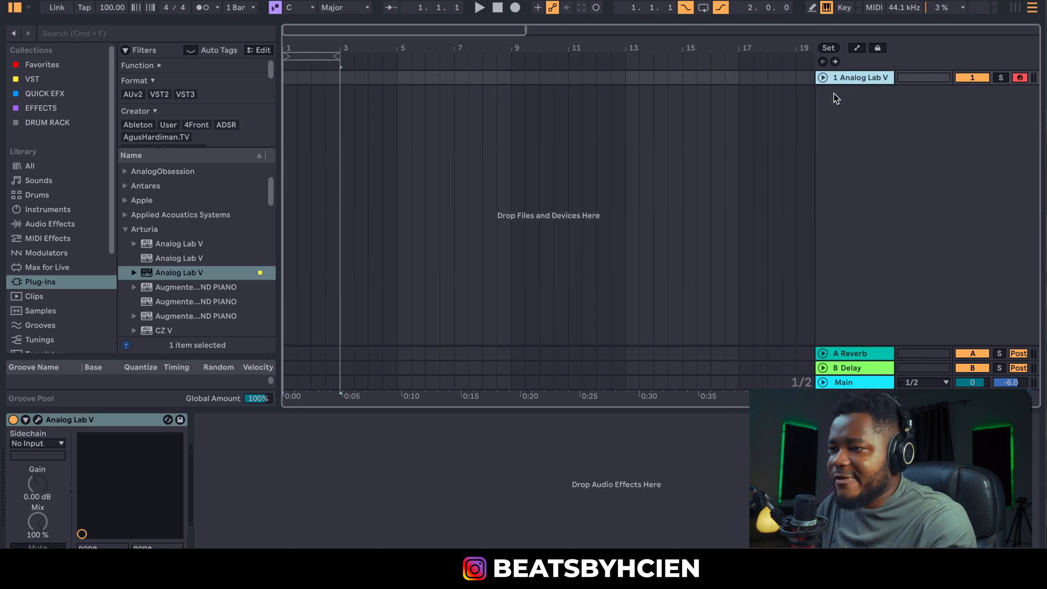
Unfold the Analog Lab V track and lower its volume to -4.9 dB.
{"action": "left_click", "coordinate": [821, 79]}
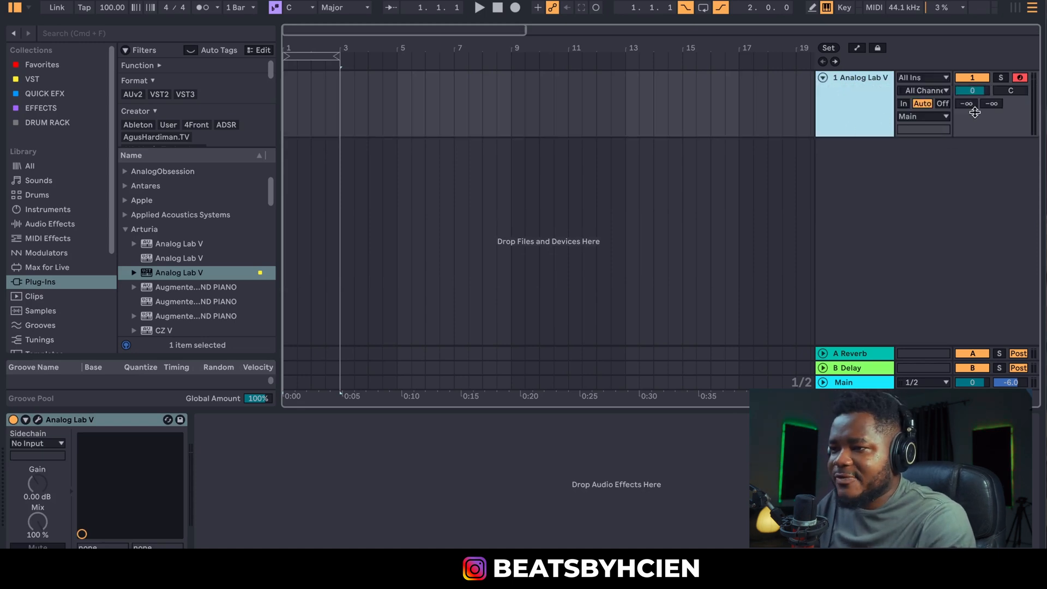
{"action": "left_click_drag", "start_coordinate": [983, 91], "coordinate": [973, 100]}
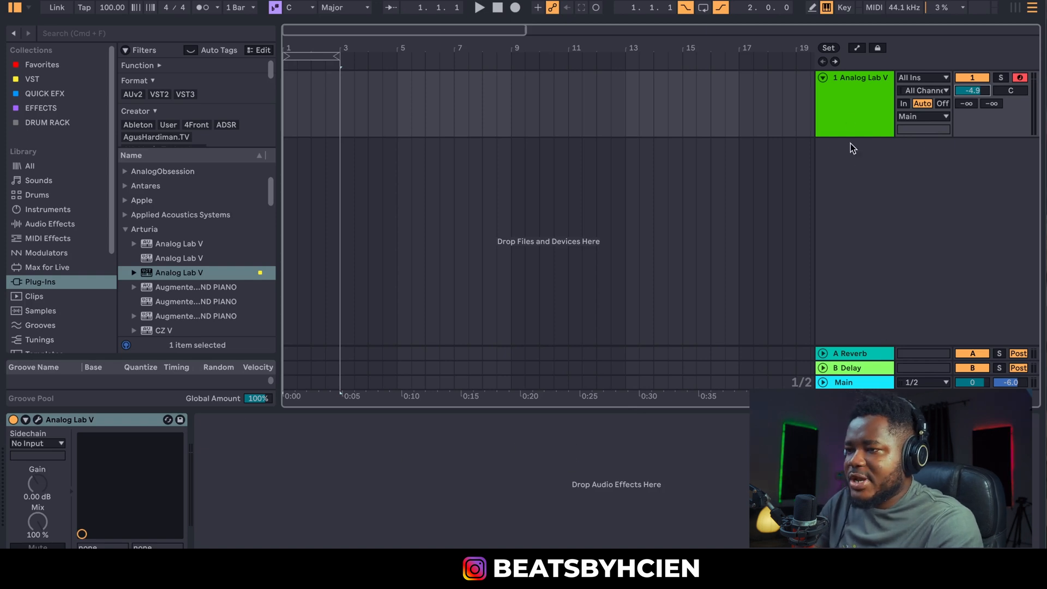
{"action": "left_click", "coordinate": [848, 109]}
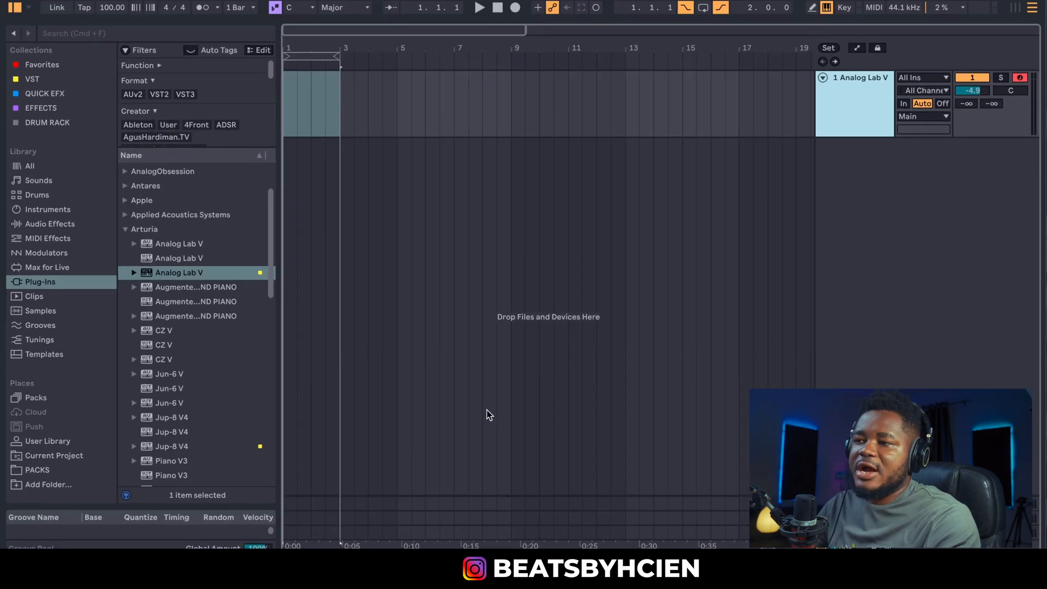
Try placing a Compressor audio effect after the Analog Lab V instrument and delete it from the device chain.
{"action": "double_click", "coordinate": [862, 106]}
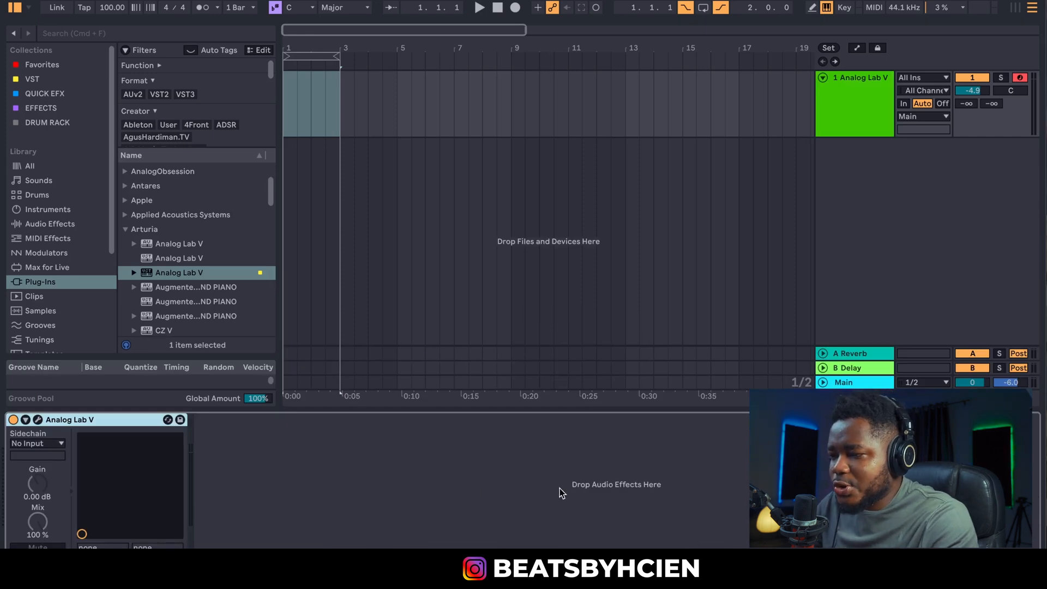
{"action": "left_click", "coordinate": [52, 228]}
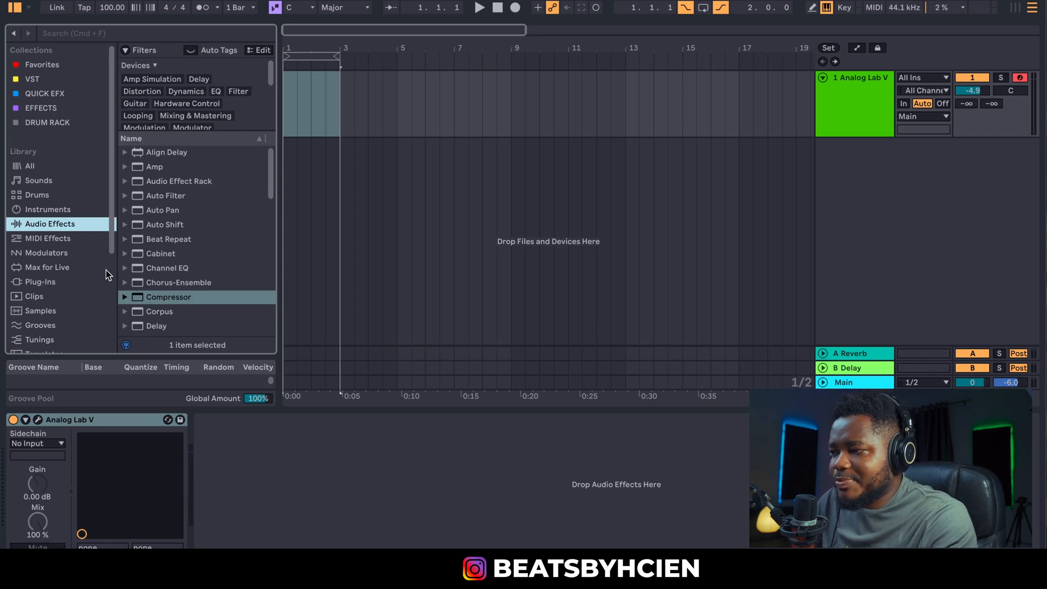
{"action": "left_click_drag", "start_coordinate": [129, 296], "coordinate": [312, 493]}
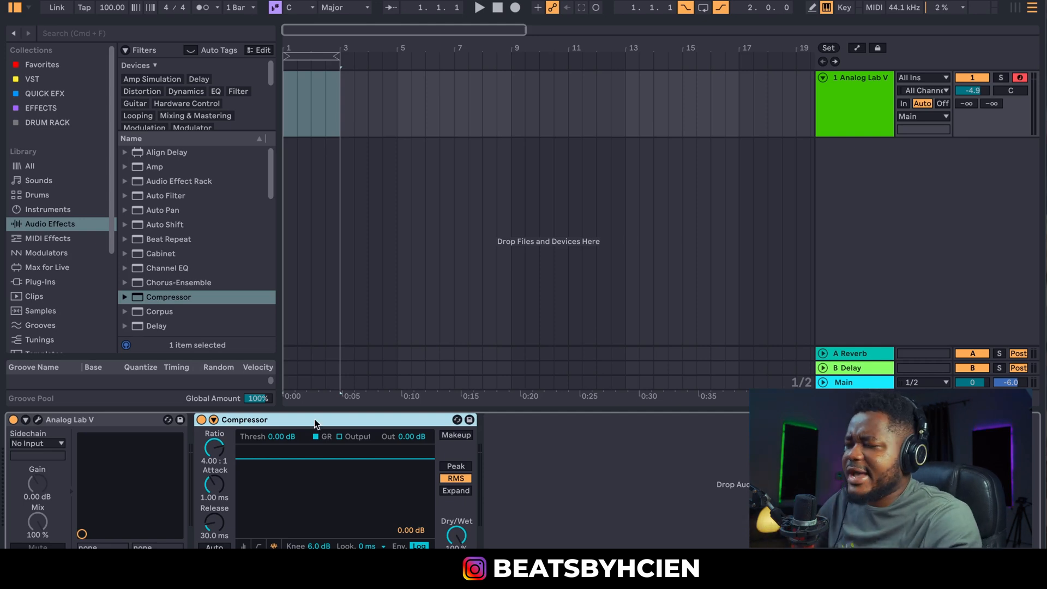
{"action": "key", "text": "Delete"}
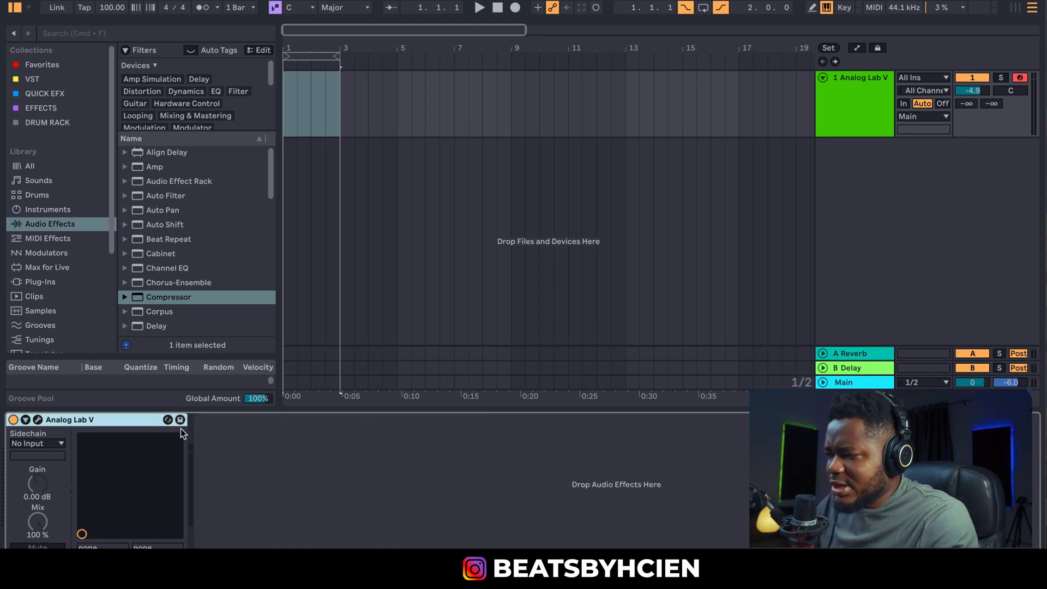
Open the Analog Lab V plug-in window and load the Kalimba Keys preset from the liked presets.
{"action": "left_click", "coordinate": [38, 419]}
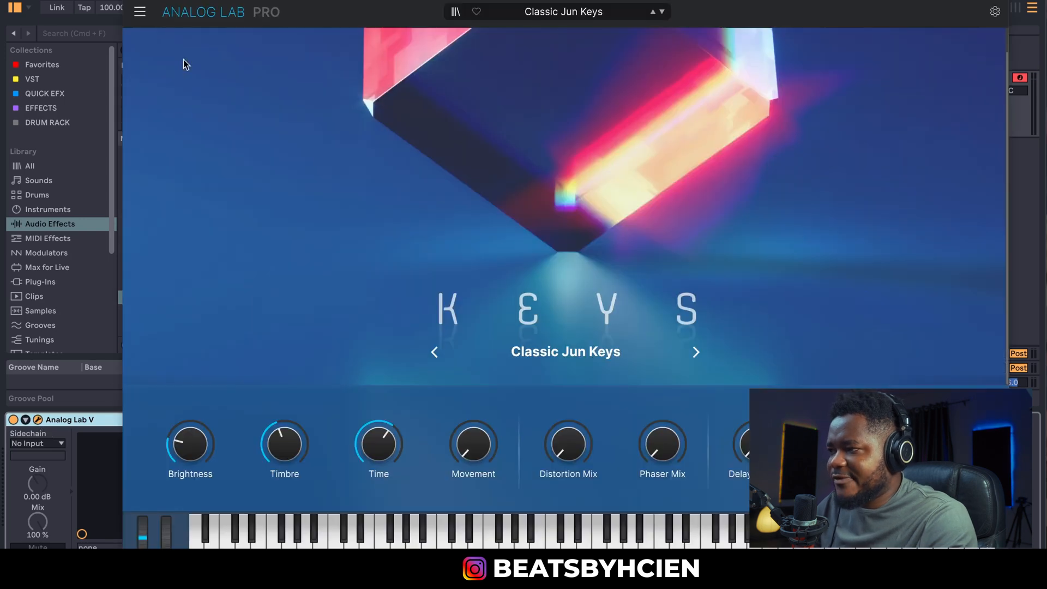
{"action": "left_click", "coordinate": [127, 1]}
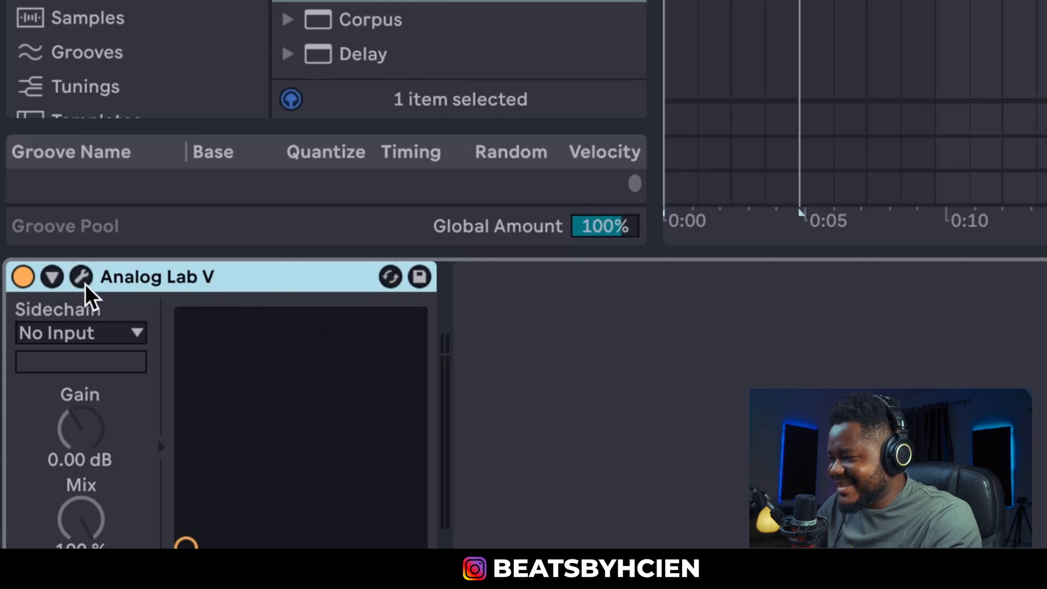
{"action": "left_click", "coordinate": [85, 283]}
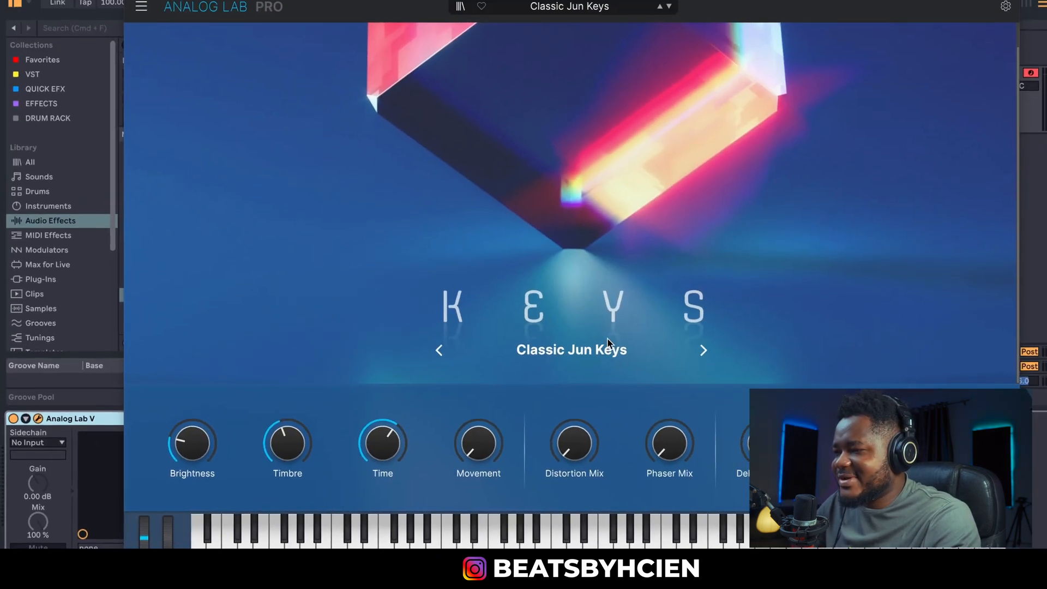
{"action": "left_click", "coordinate": [570, 11]}
{"action": "left_click", "coordinate": [536, 15]}
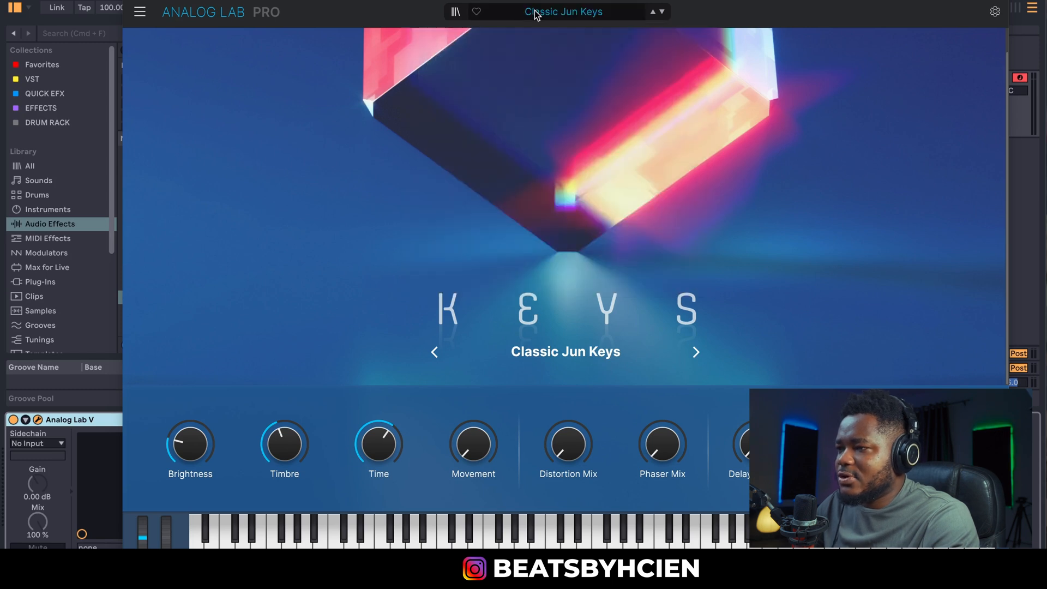
{"action": "left_click", "coordinate": [455, 11]}
{"action": "left_click", "coordinate": [174, 165]}
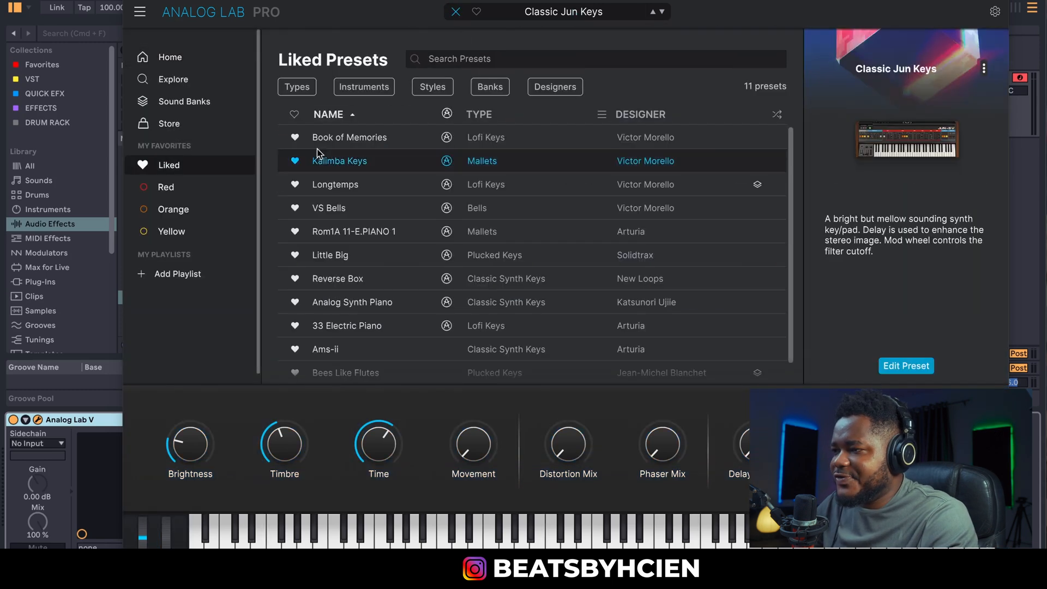
{"action": "left_click", "coordinate": [328, 160]}
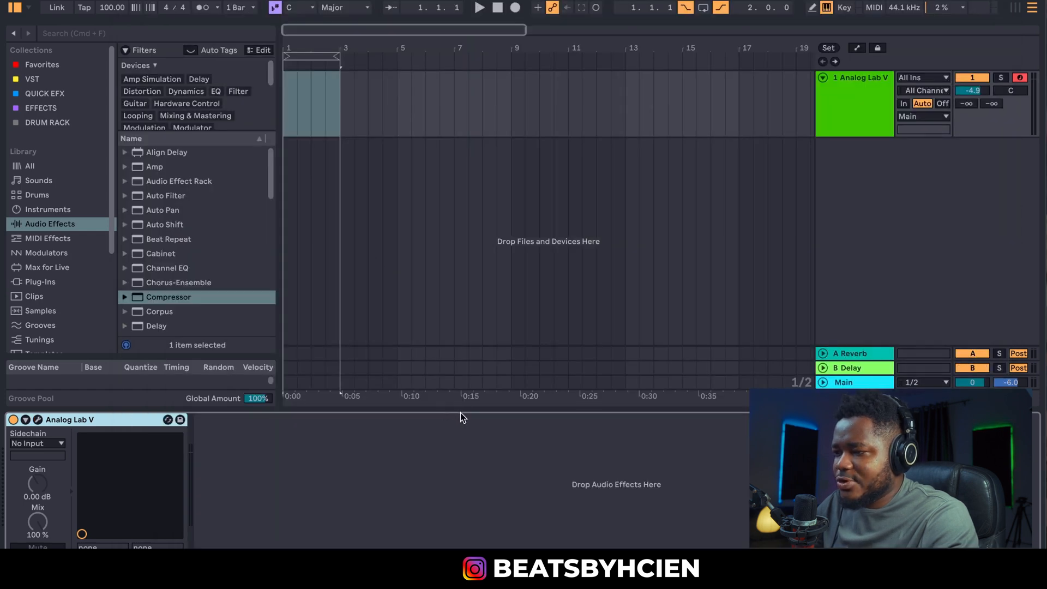
Hide the device view and narrow the browser slightly to widen the arrangement.
{"action": "key", "text": "super+alt+l"}
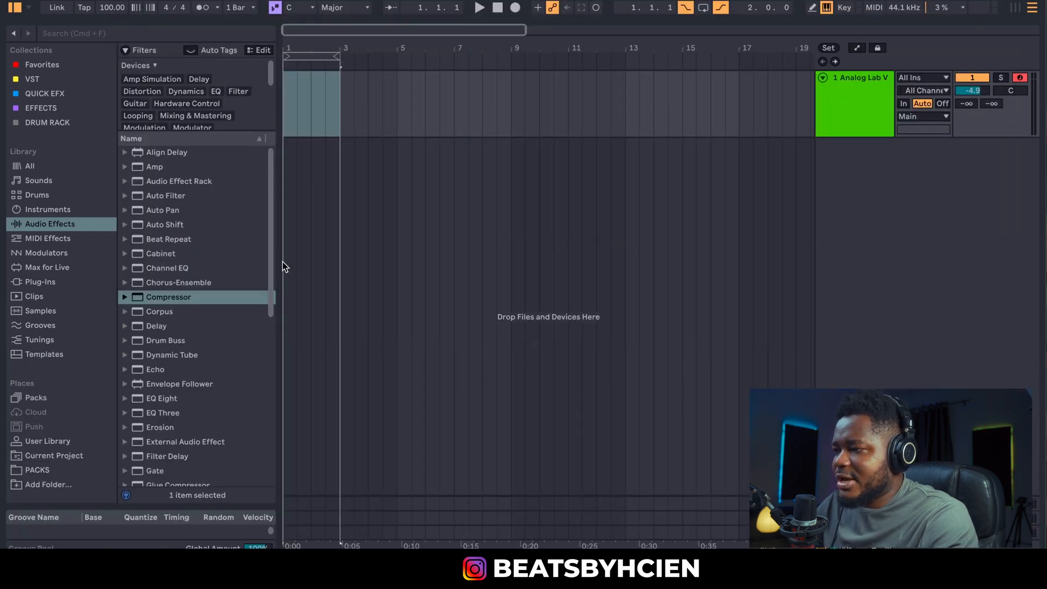
{"action": "left_click_drag", "start_coordinate": [278, 263], "coordinate": [272, 340]}
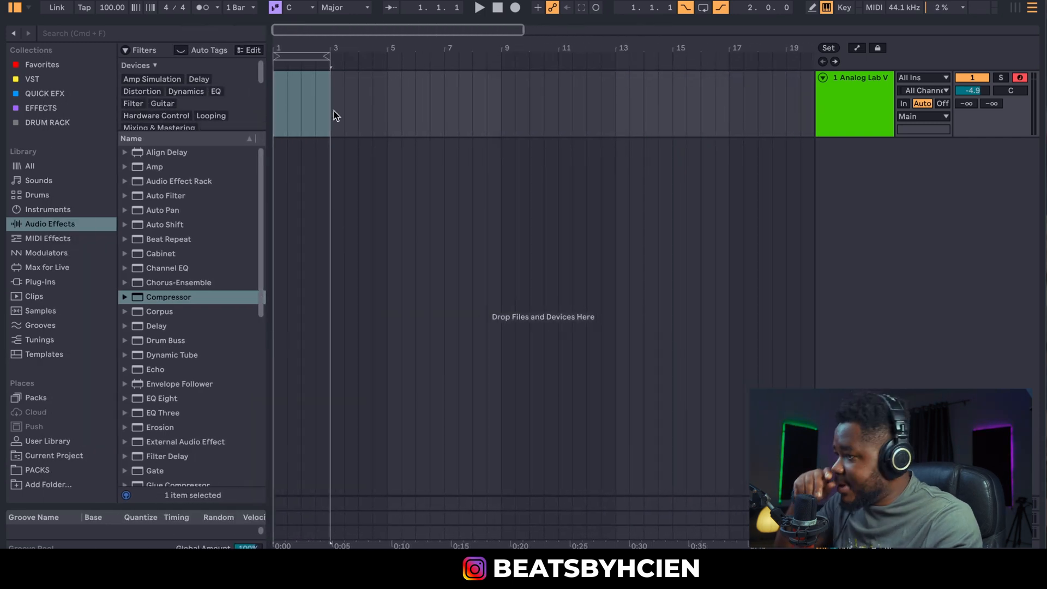
Try recording a two-bar keys part on the Analog Lab V track from bar 1, and undo the recording.
{"action": "left_click", "coordinate": [304, 57]}
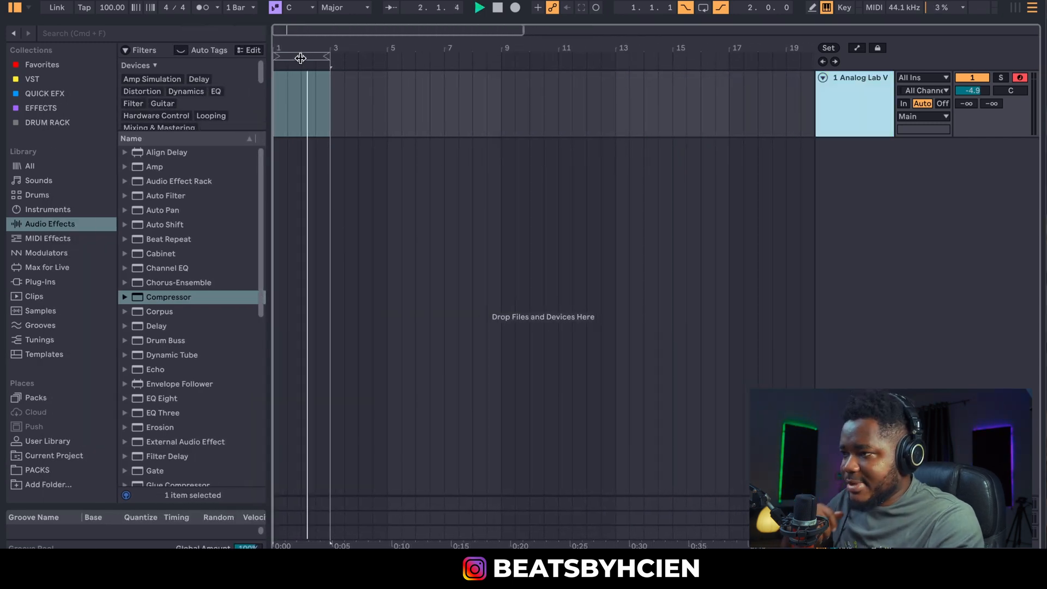
{"action": "key", "text": "space"}
{"action": "left_click", "coordinate": [514, 8]}
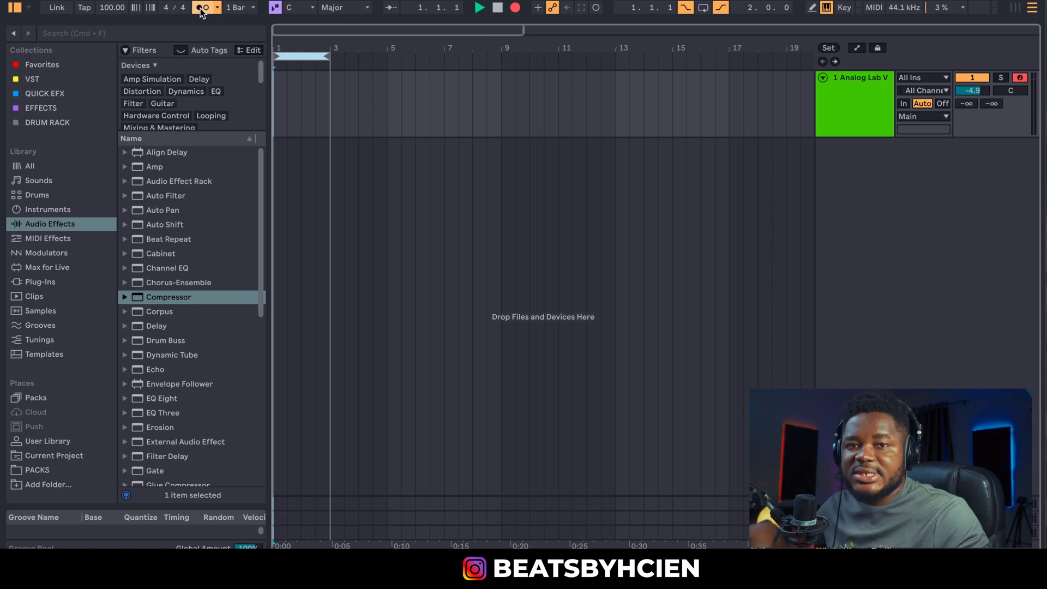
{"action": "key", "text": "space"}
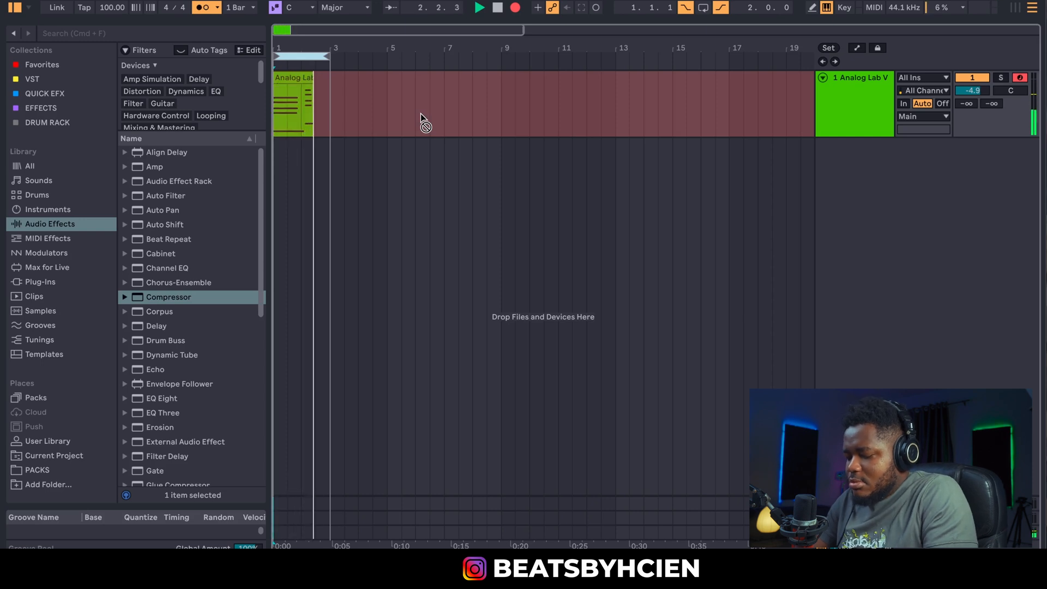
{"action": "key", "text": "space"}
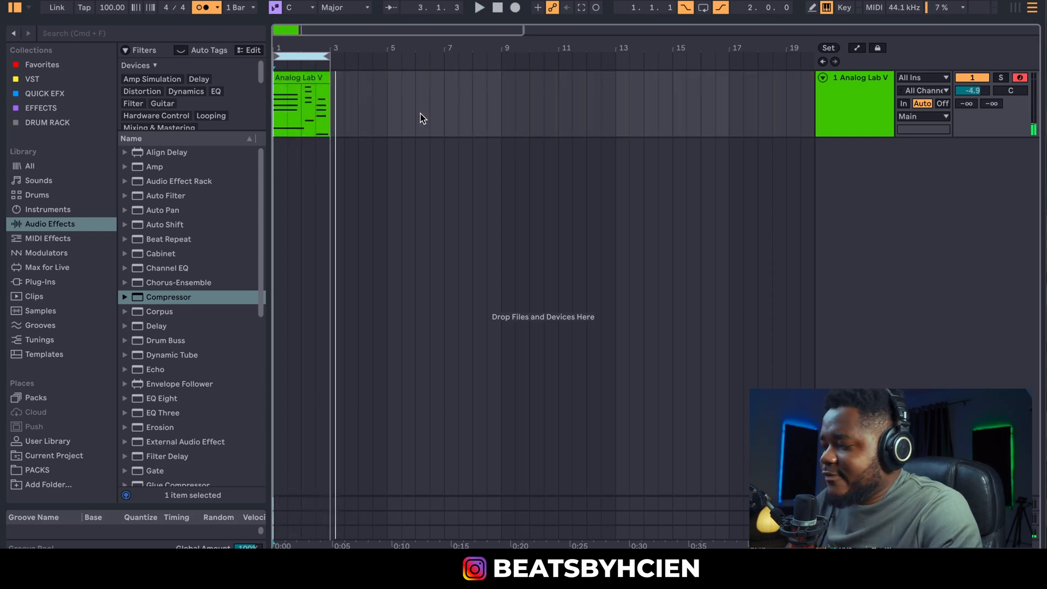
{"action": "key", "text": "super+z"}
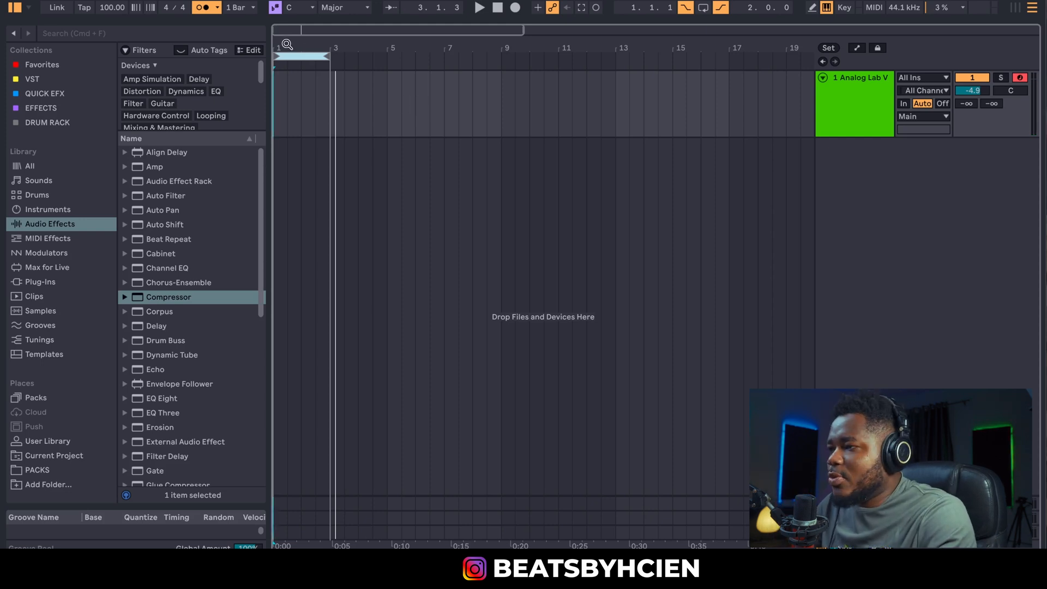
{"action": "left_click_drag", "start_coordinate": [286, 44], "coordinate": [306, 44]}
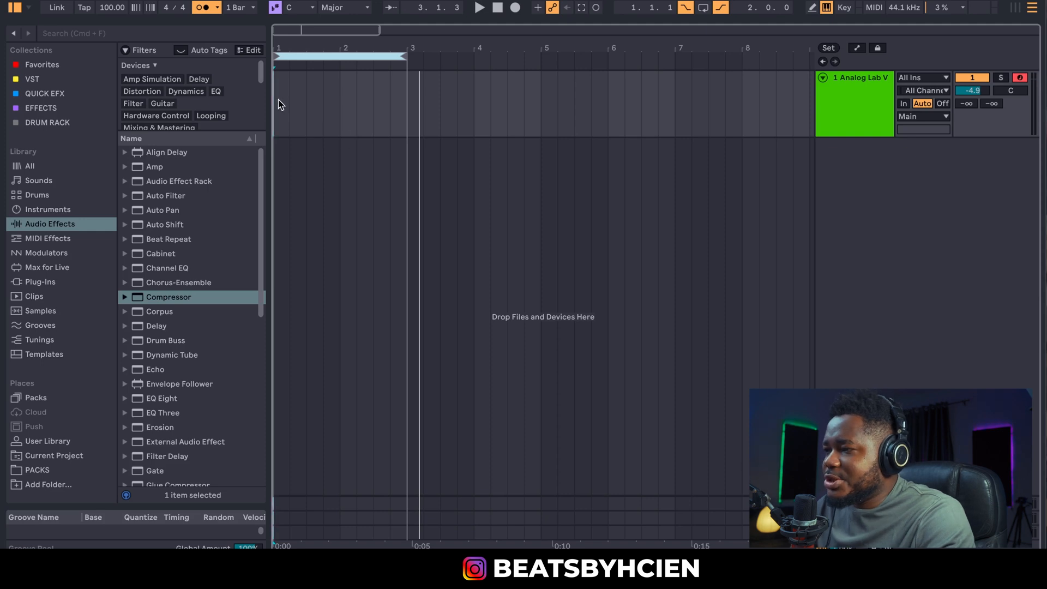
Insert an empty MIDI clip across bars 1 and 2 of the Analog Lab V track and enlarge its note editor.
{"action": "left_click_drag", "start_coordinate": [278, 102], "coordinate": [370, 112]}
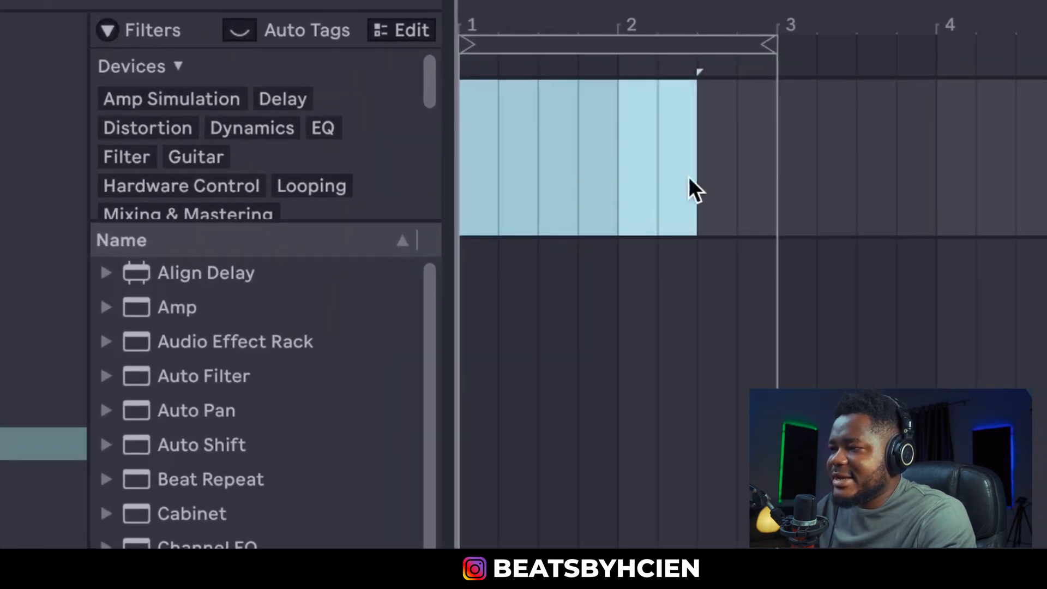
{"action": "left_click_drag", "start_coordinate": [688, 178], "coordinate": [760, 203]}
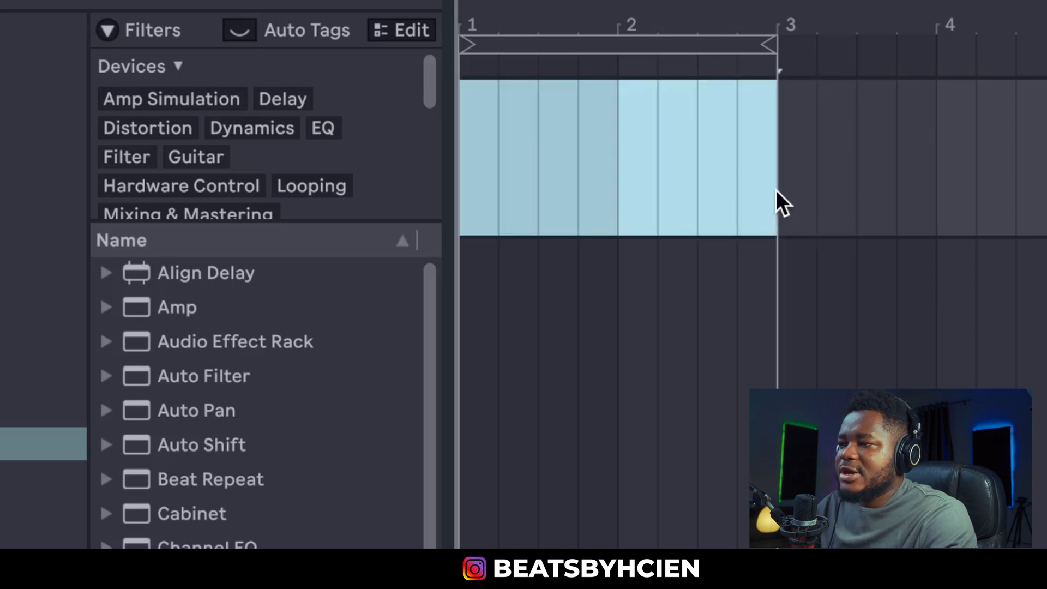
{"action": "right_click", "coordinate": [752, 183]}
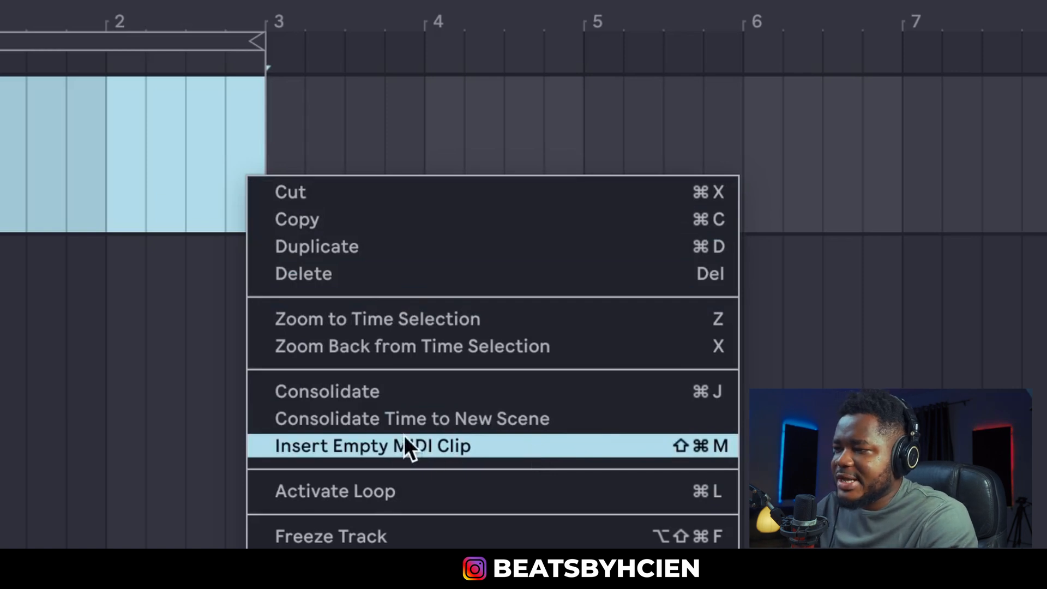
{"action": "left_click", "coordinate": [412, 446]}
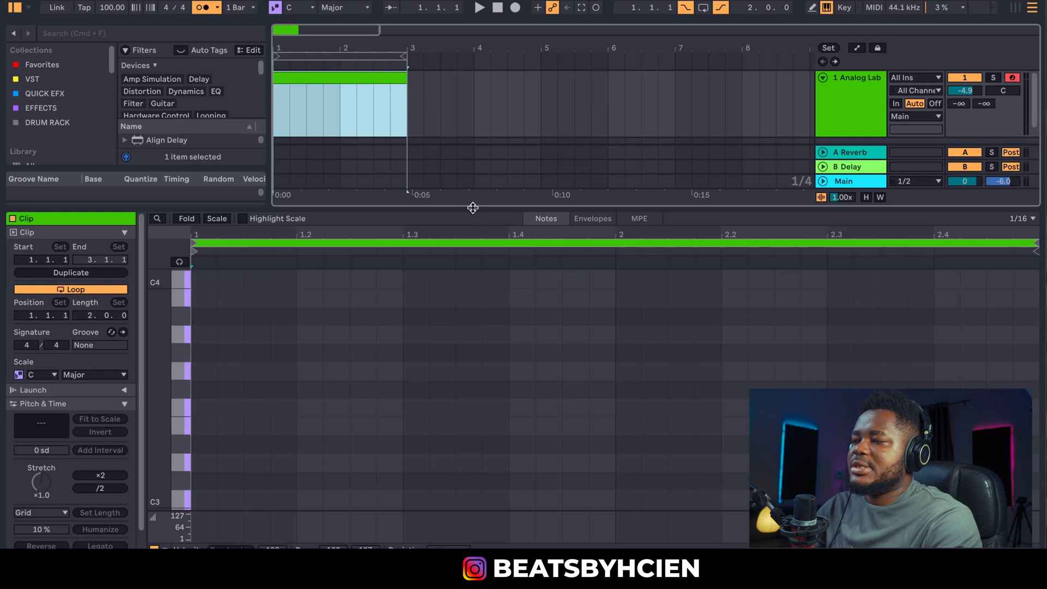
{"action": "double_click", "coordinate": [473, 208]}
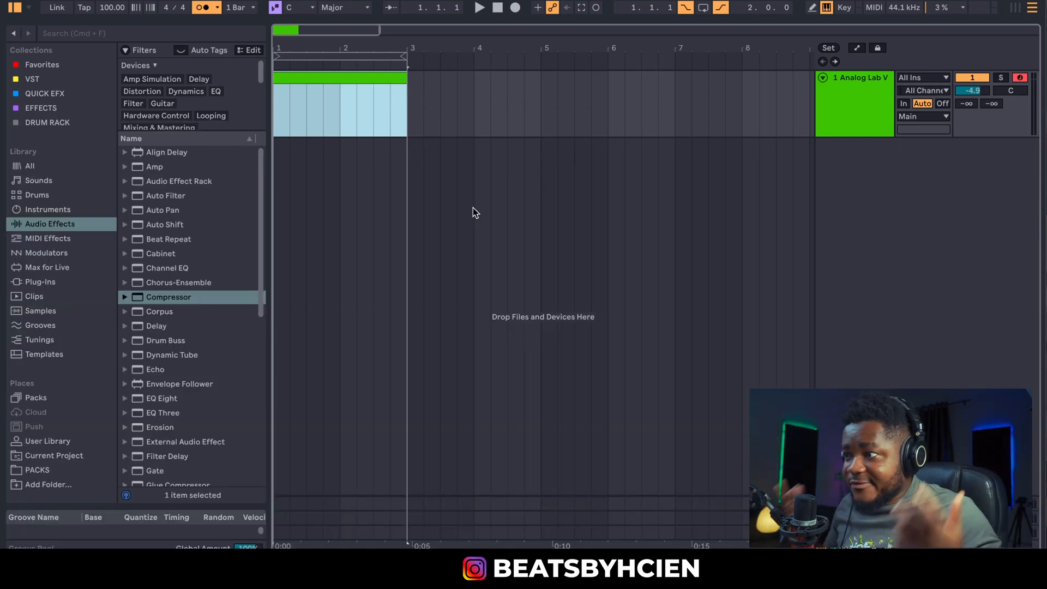
{"action": "double_click", "coordinate": [342, 79]}
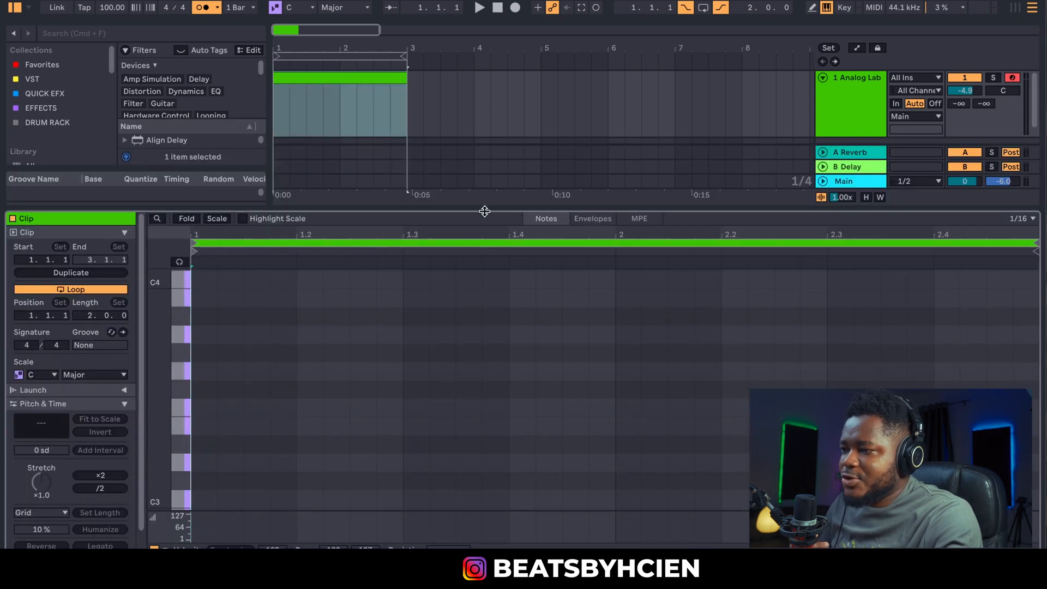
{"action": "left_click_drag", "start_coordinate": [483, 213], "coordinate": [510, 162]}
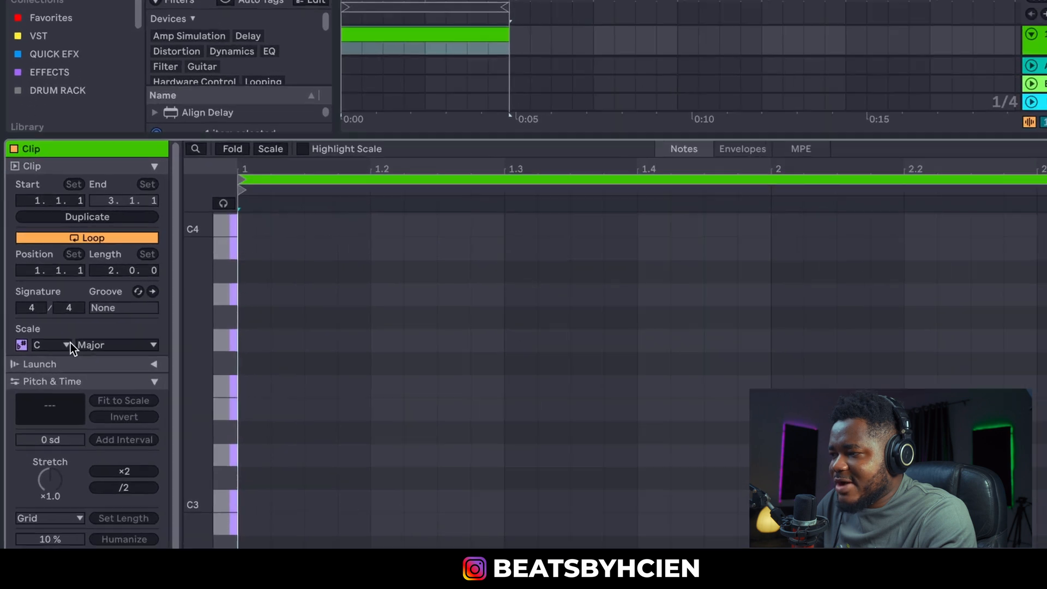
Check the root note choices for the clip, keep C Major, and highlight the scale notes in the piano roll.
{"action": "left_click", "coordinate": [40, 325]}
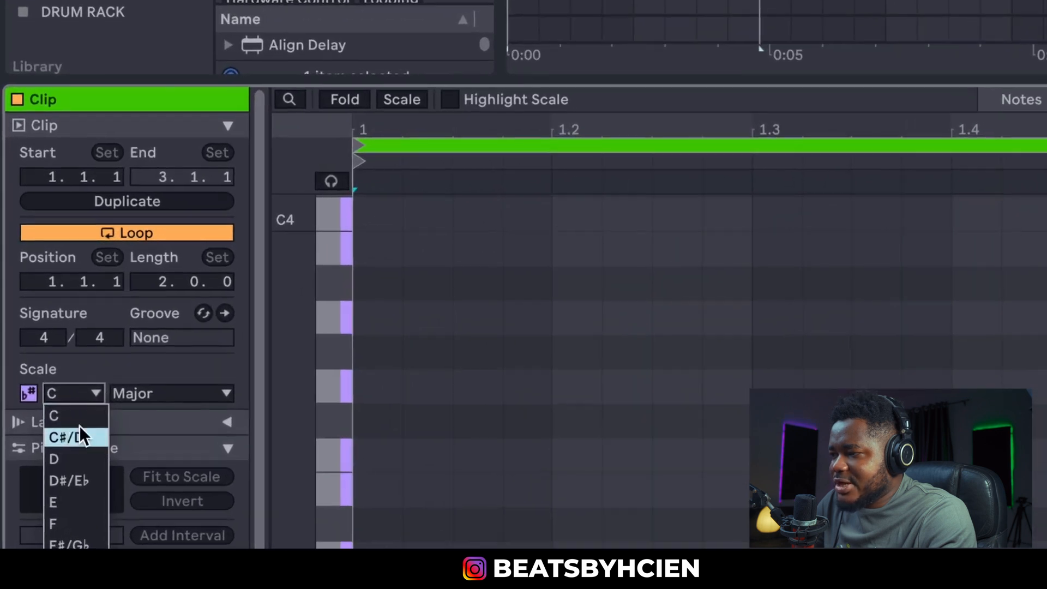
{"action": "left_click", "coordinate": [39, 337]}
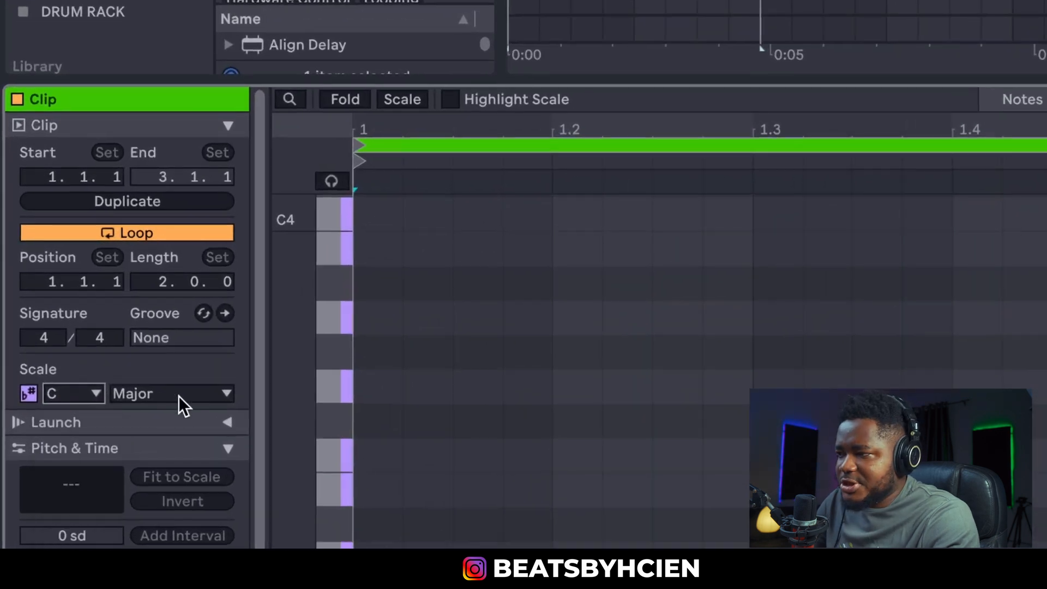
{"action": "left_click", "coordinate": [452, 99]}
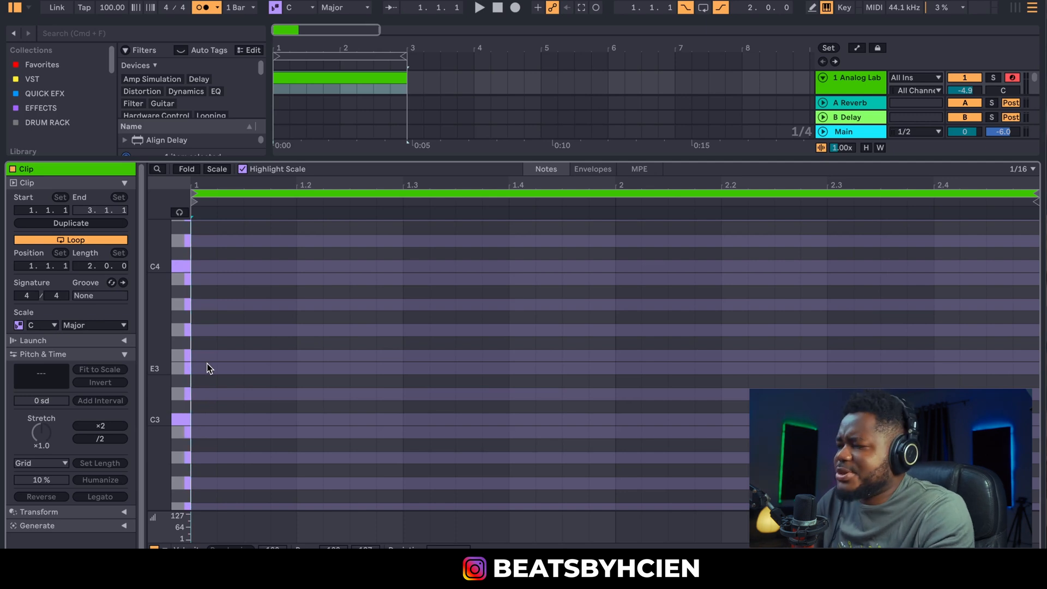
Try building a two-beat chord upward from a C3 note at the start of the clip.
{"action": "double_click", "coordinate": [203, 421]}
{"action": "left_click_drag", "start_coordinate": [217, 420], "coordinate": [404, 428]}
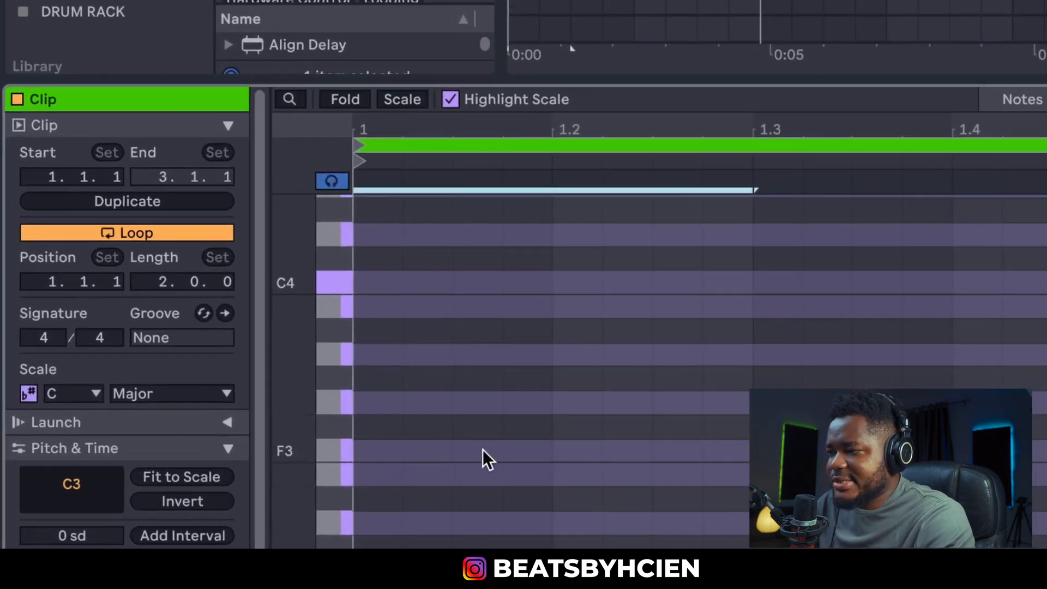
{"action": "left_click", "coordinate": [338, 474]}
{"action": "left_click_drag", "start_coordinate": [338, 473], "coordinate": [339, 374]}
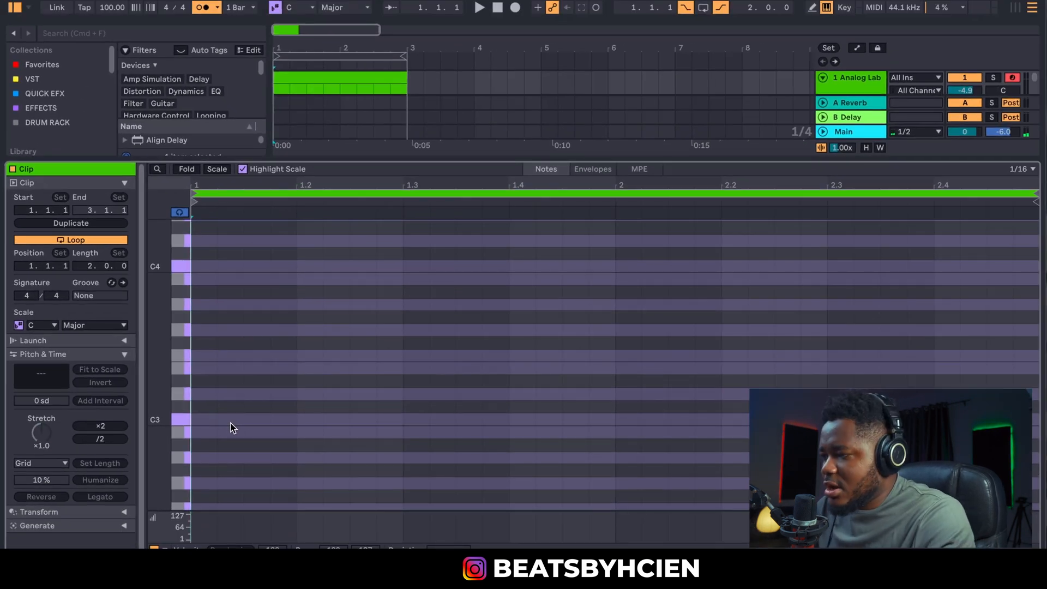
Draw a two-beat A2 note at the clip start, copy it to C3 and E3, and play the chord.
{"action": "double_click", "coordinate": [200, 458]}
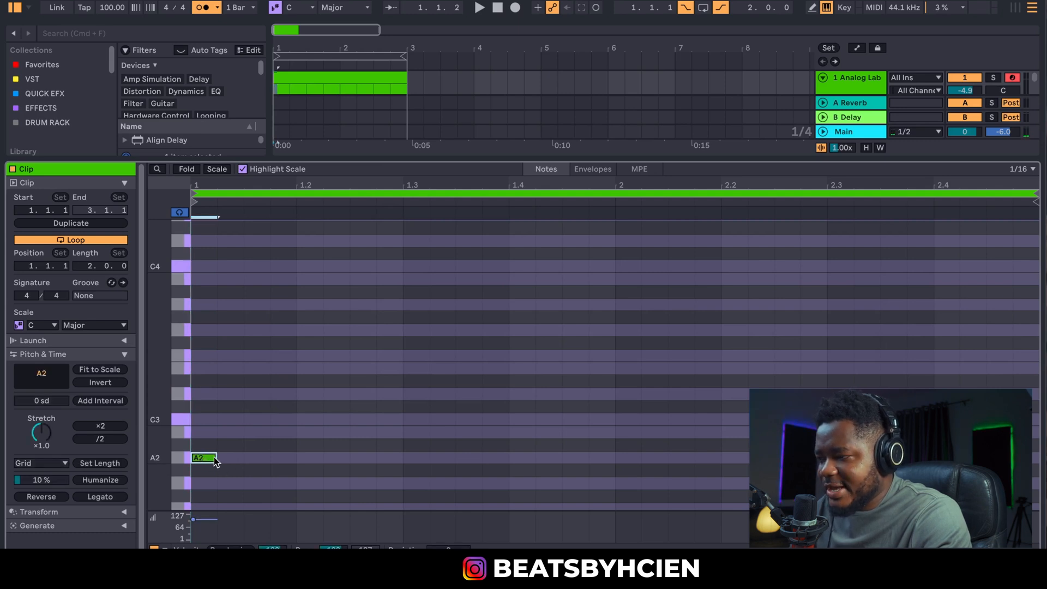
{"action": "left_click_drag", "start_coordinate": [216, 457], "coordinate": [402, 458]}
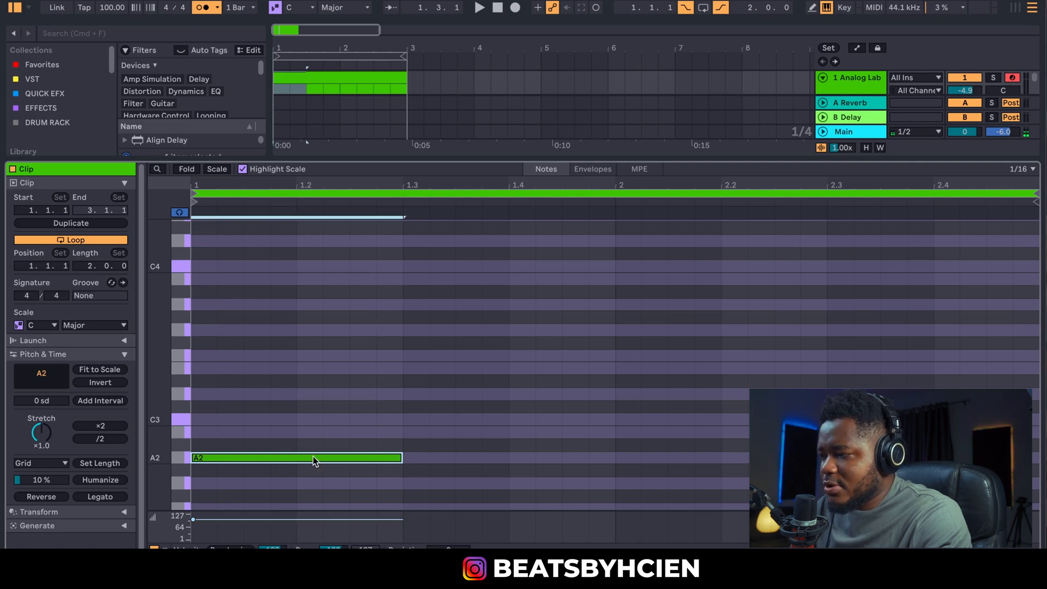
{"action": "left_click_drag", "start_coordinate": [313, 460], "coordinate": [315, 378]}
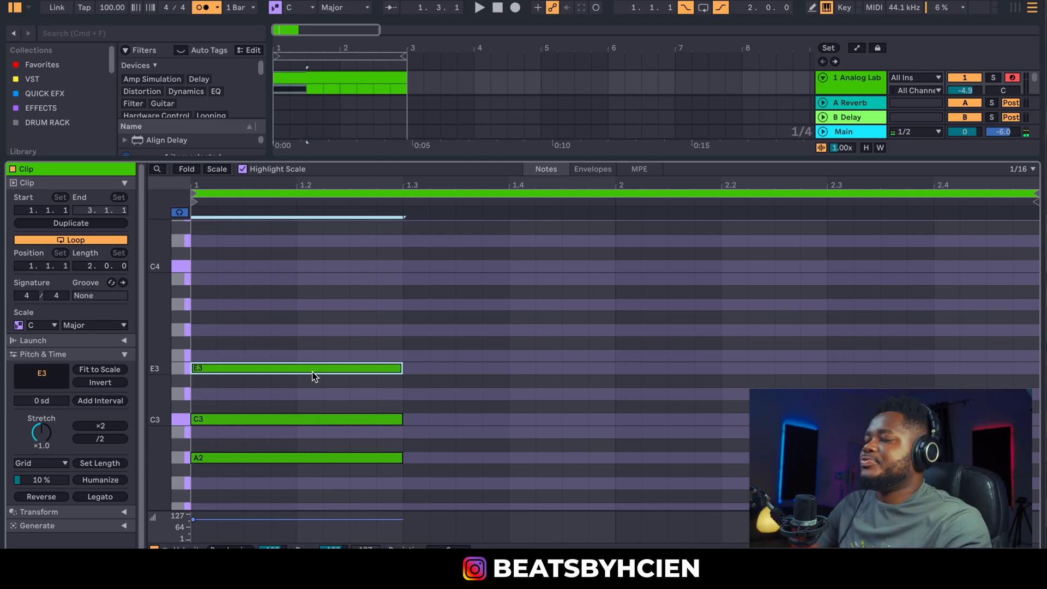
{"action": "scroll", "coordinate": [157, 404], "scroll_direction": "down", "scroll_amount": 1}
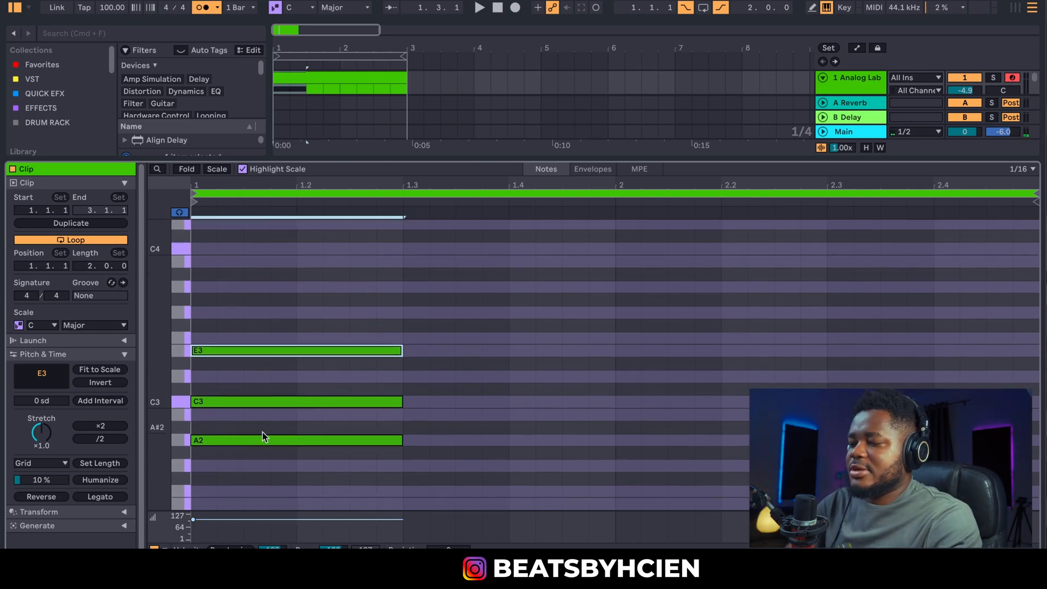
{"action": "key", "text": "space"}
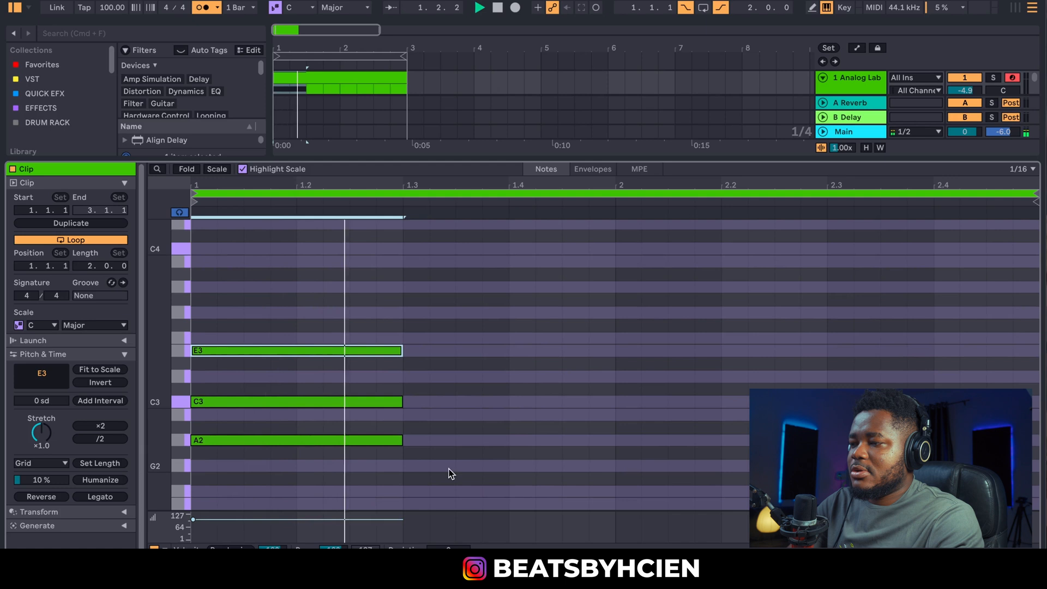
Lower the velocity of all three chord notes to about 45 and extend the notes to fill bar 1.
{"action": "key", "text": "super+a"}
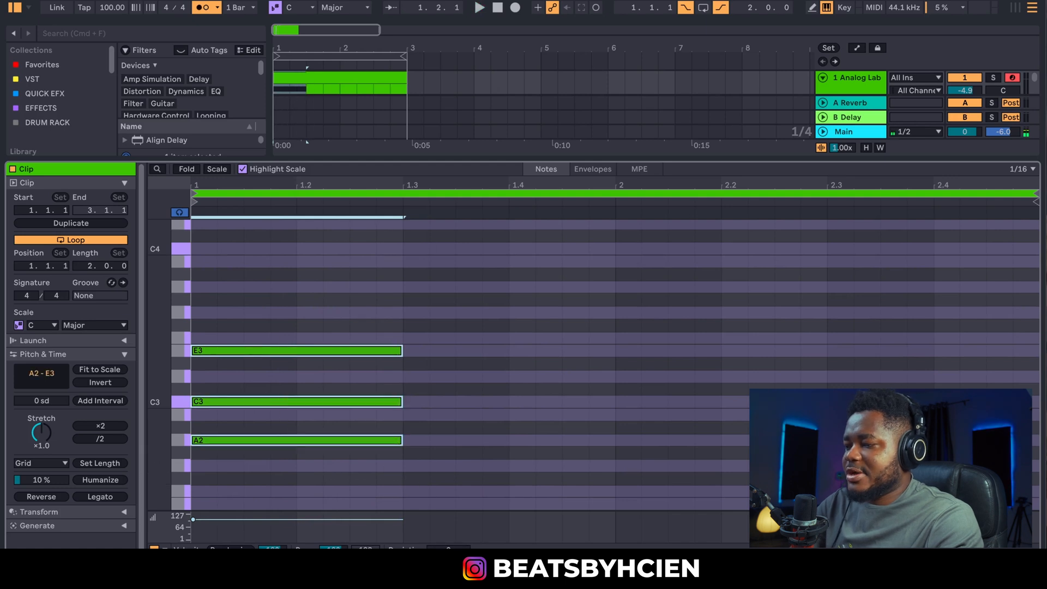
{"action": "left_click_drag", "start_coordinate": [195, 528], "coordinate": [198, 533]}
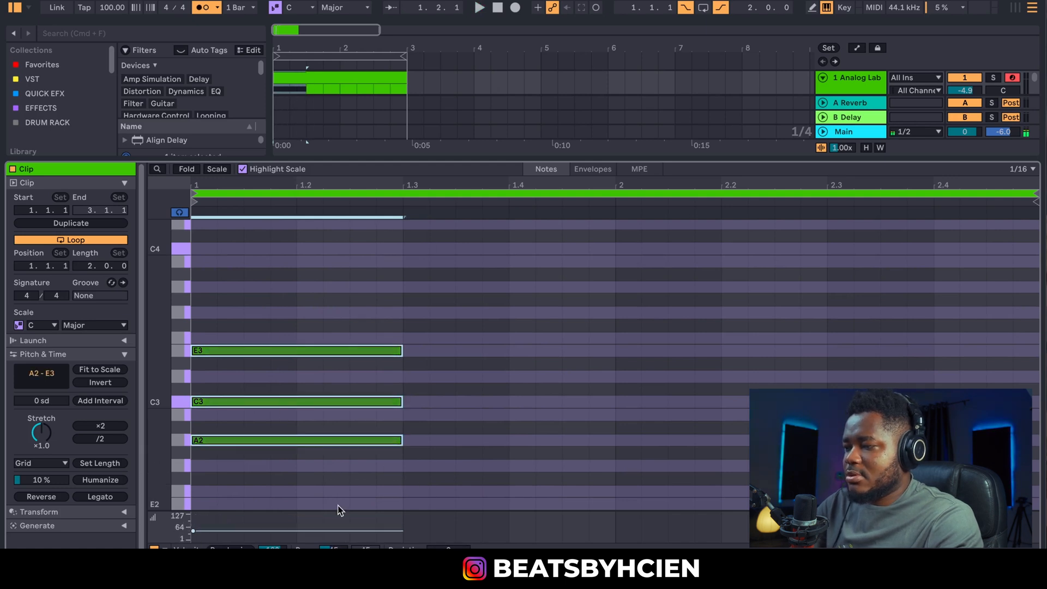
{"action": "key", "text": "space"}
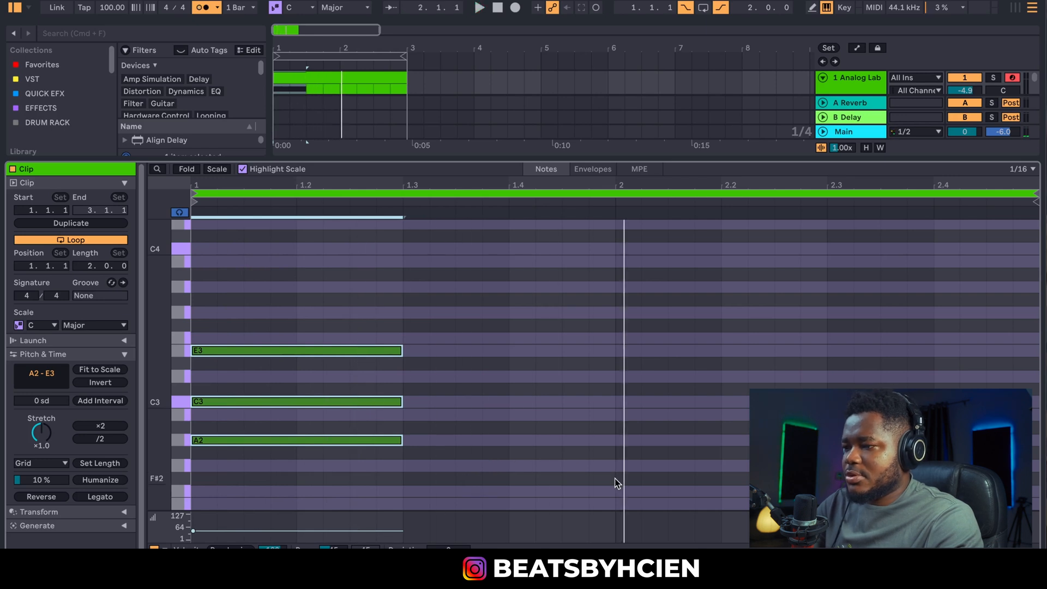
{"action": "left_click_drag", "start_coordinate": [614, 479], "coordinate": [279, 348]}
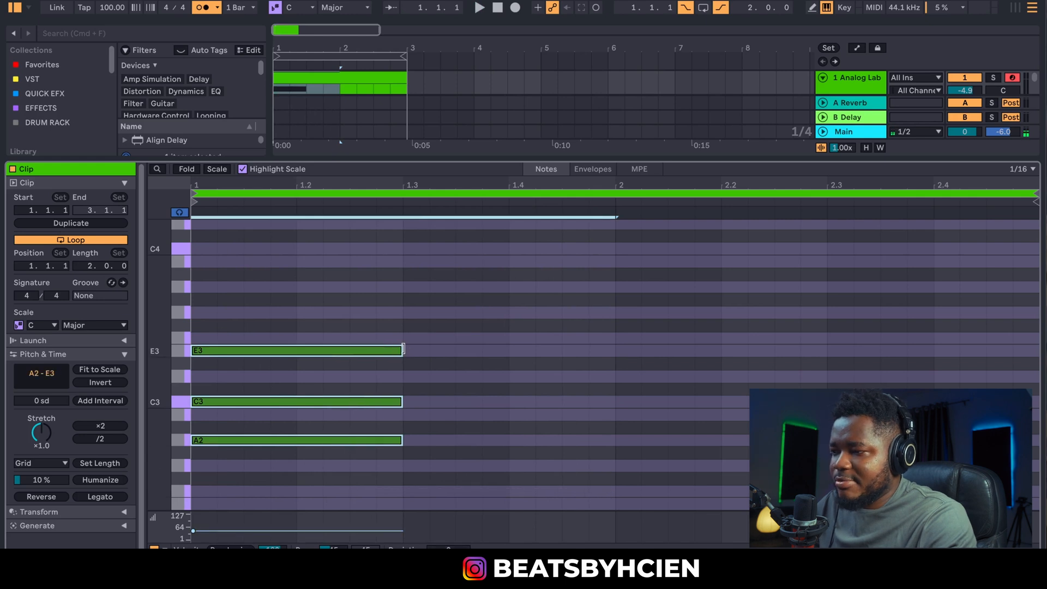
{"action": "left_click_drag", "start_coordinate": [402, 351], "coordinate": [610, 383]}
{"action": "key", "text": "space"}
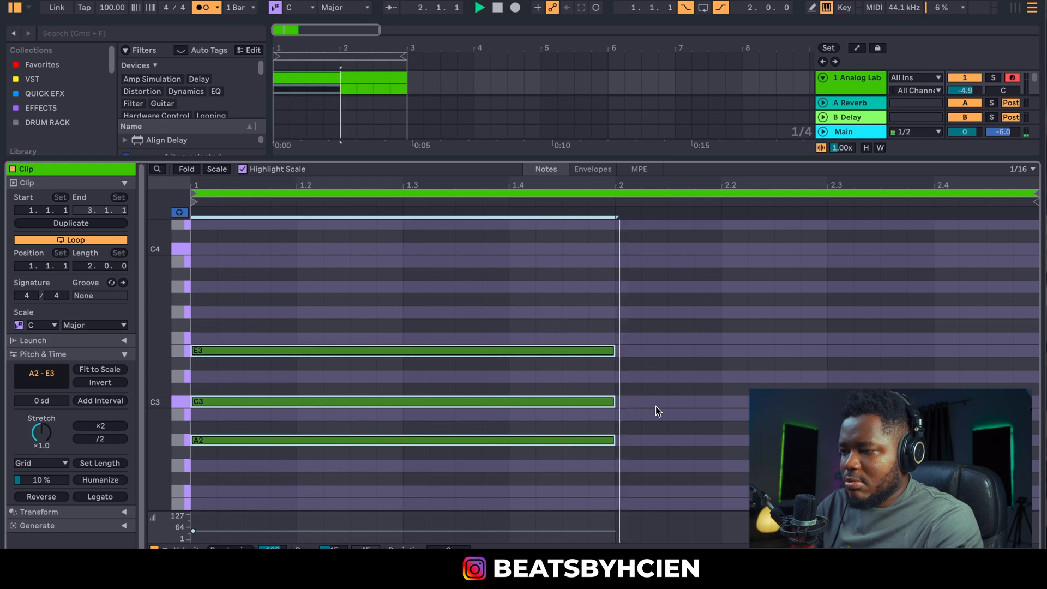
Draw a G2 note filling bar 2, copy it to B2 and D3, and play both chords.
{"action": "double_click", "coordinate": [621, 466]}
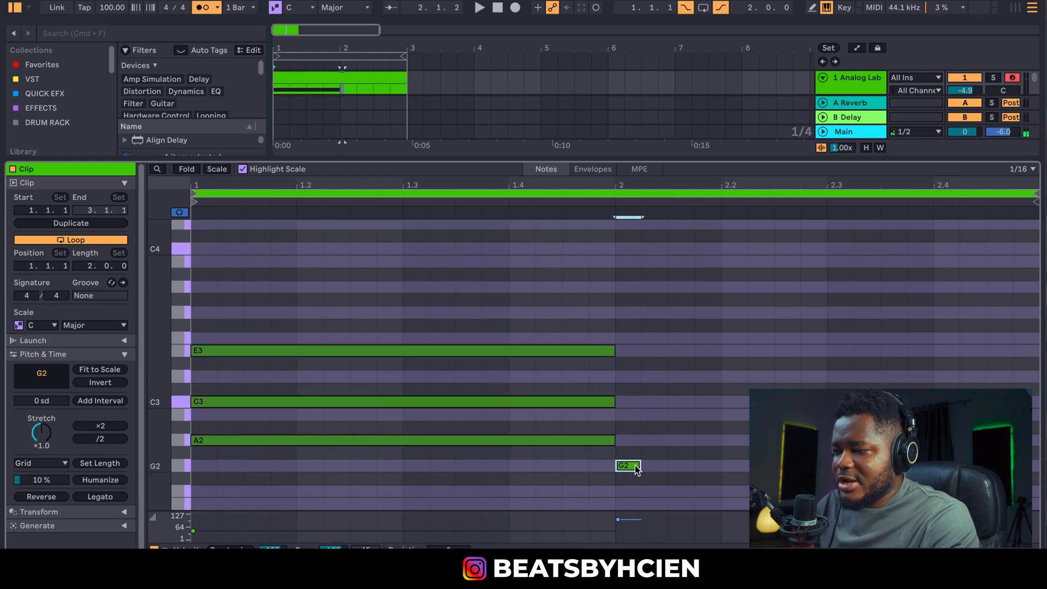
{"action": "left_click_drag", "start_coordinate": [637, 465], "coordinate": [1035, 465]}
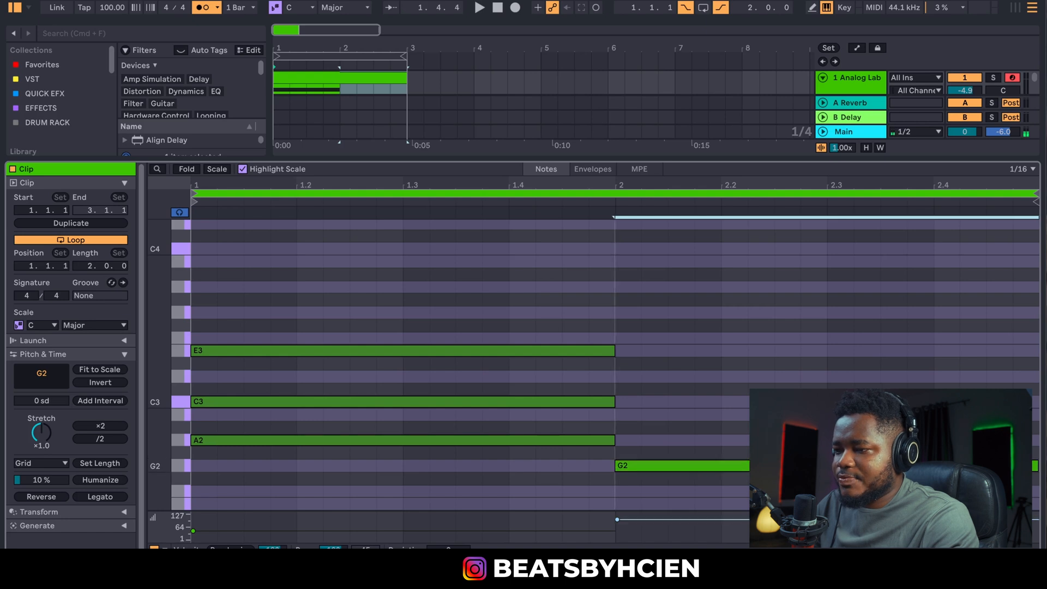
{"action": "left_click_drag", "start_coordinate": [697, 465], "coordinate": [682, 376]}
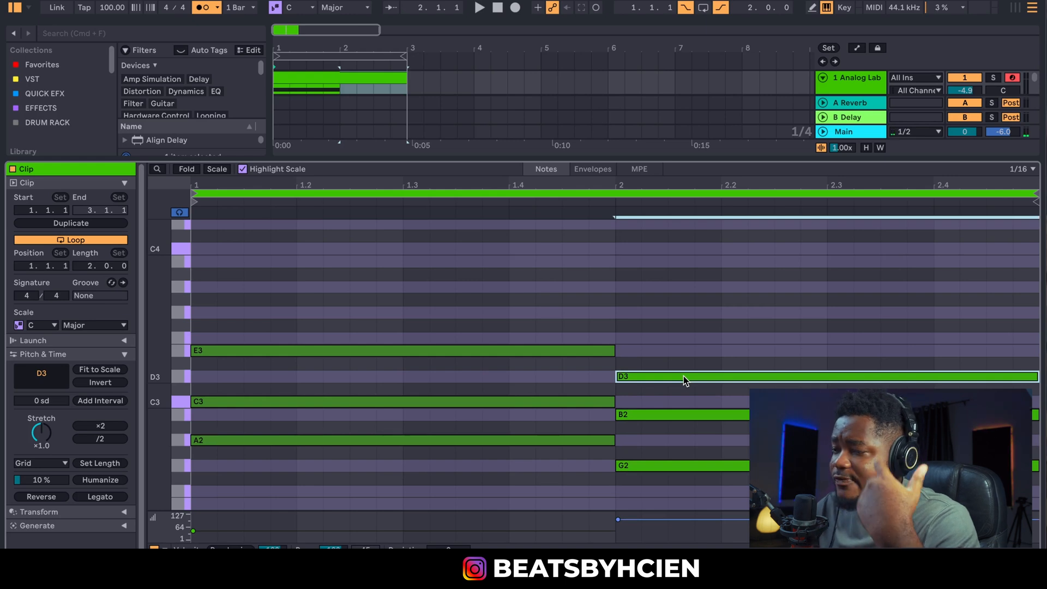
{"action": "key", "text": "space"}
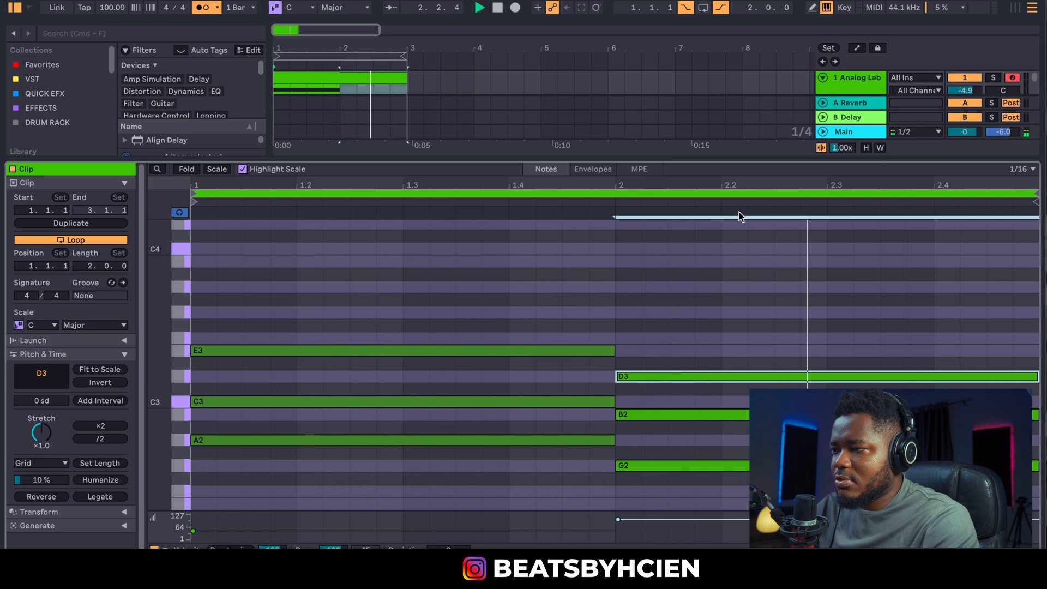
{"action": "key", "text": "space"}
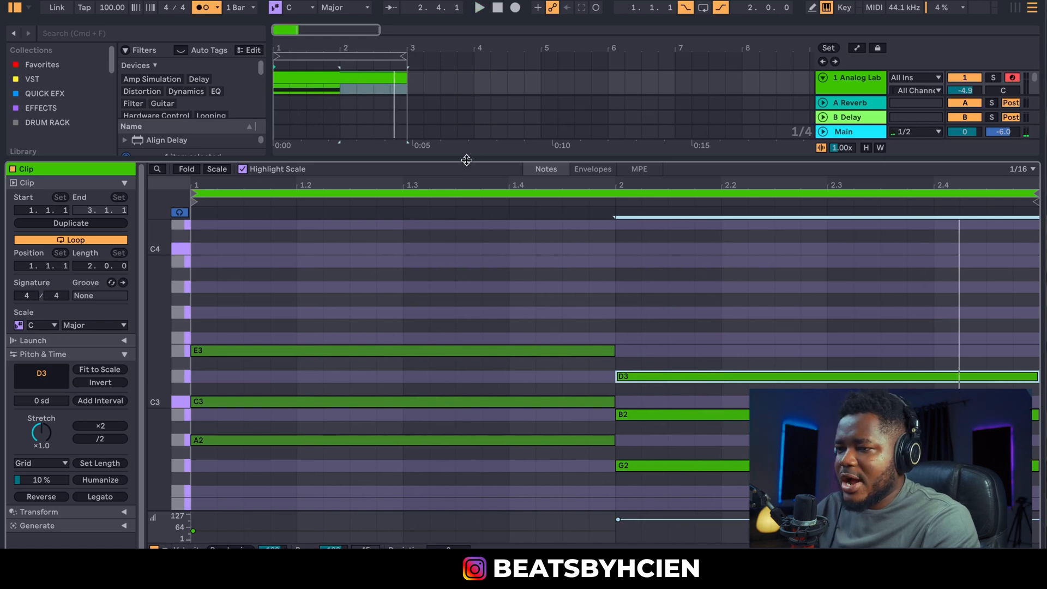
Close the note editor, extend the looped clip to the start of bar 5, and lengthen the arrangement loop to four bars.
{"action": "double_click", "coordinate": [467, 160]}
{"action": "left_click", "coordinate": [404, 77]}
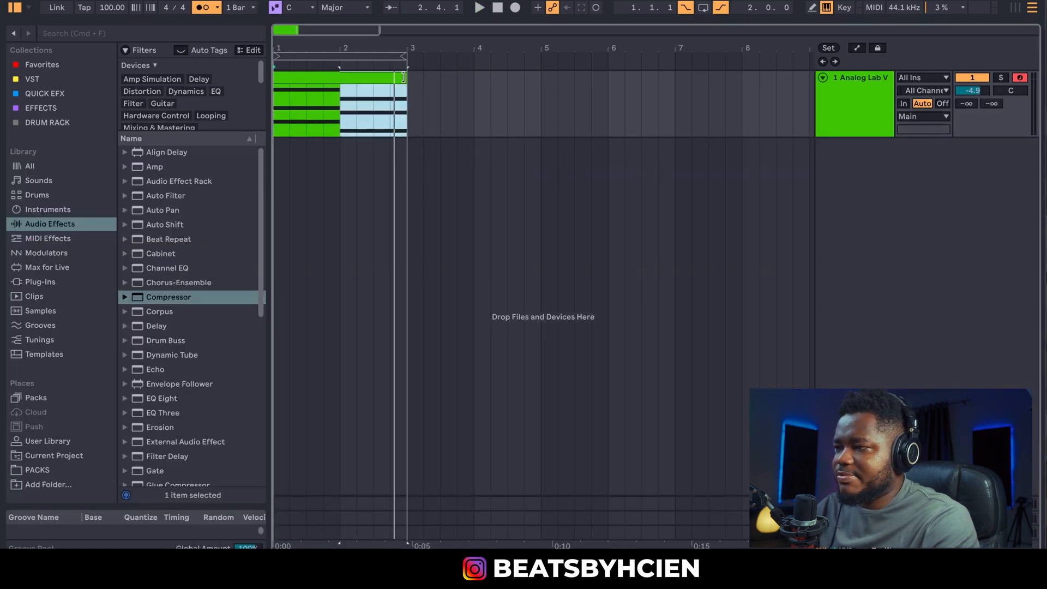
{"action": "left_click_drag", "start_coordinate": [404, 77], "coordinate": [541, 77]}
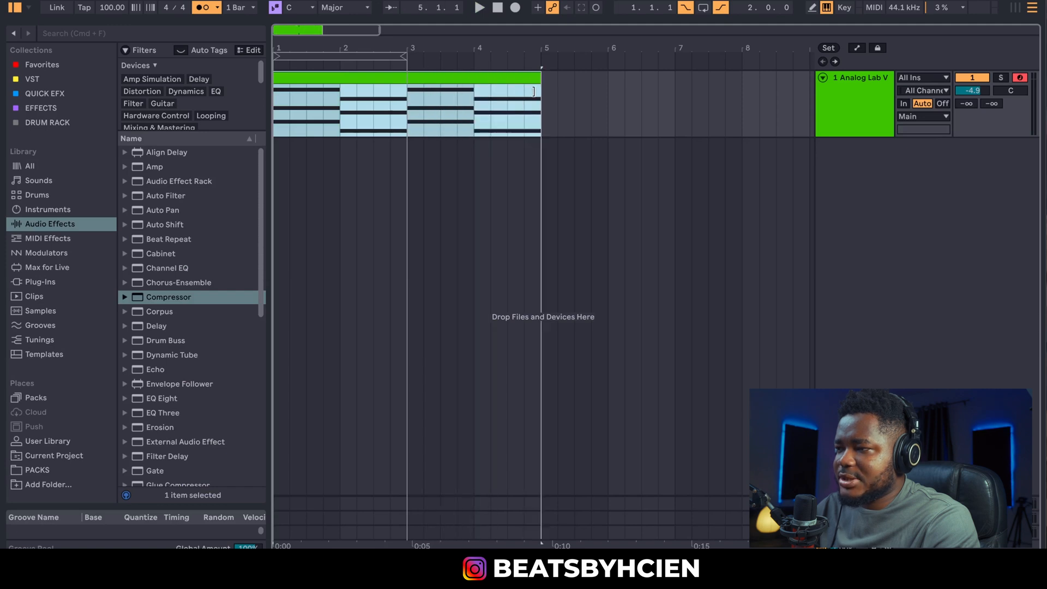
{"action": "left_click_drag", "start_coordinate": [404, 56], "coordinate": [537, 56]}
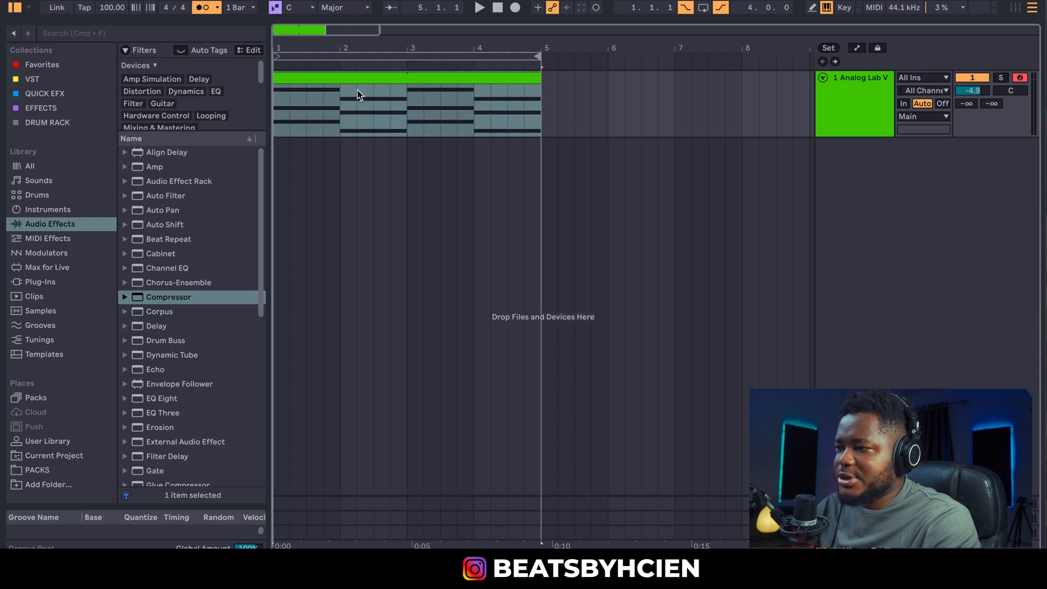
Turn the four bars into one consolidated clip and delete the repeated chord notes in bars 3 and 4.
{"action": "left_click_drag", "start_coordinate": [524, 107], "coordinate": [286, 87]}
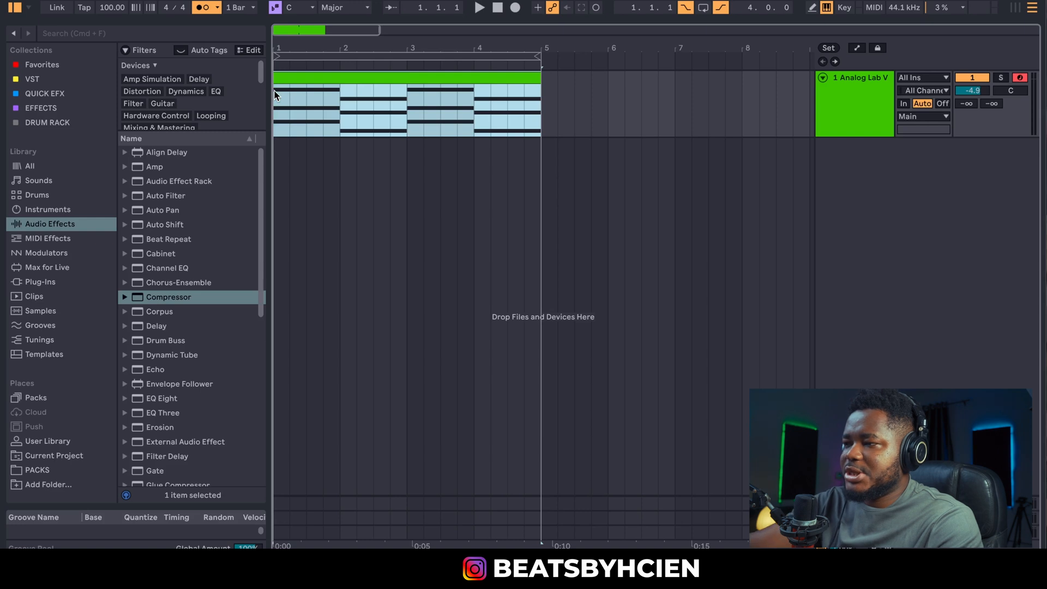
{"action": "double_click", "coordinate": [436, 79]}
{"action": "left_click_drag", "start_coordinate": [674, 496], "coordinate": [977, 249]}
{"action": "key", "text": "Delete"}
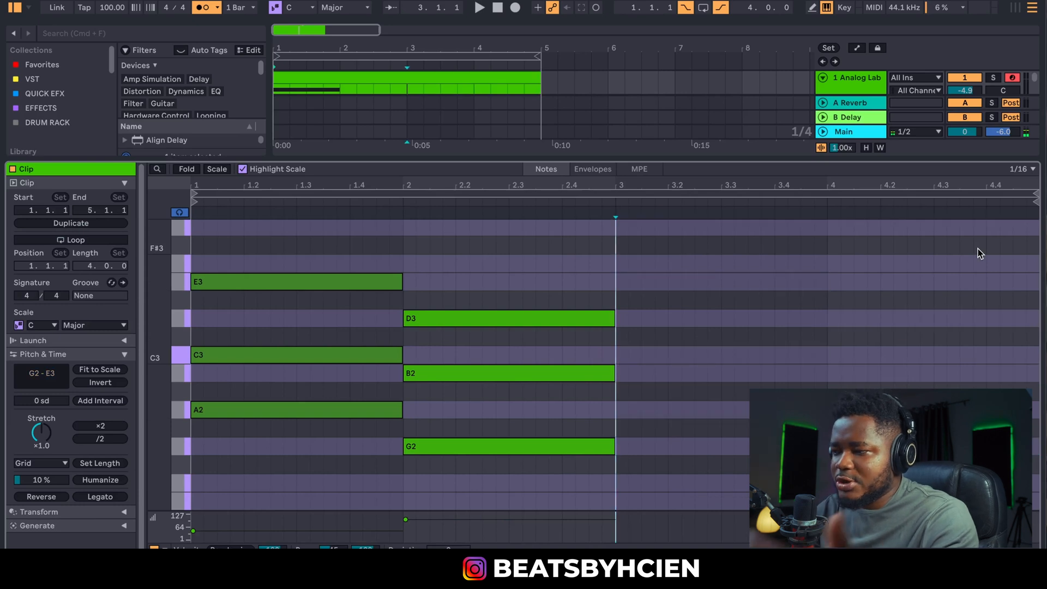
Play the first chords, copy the bar 2 chord into bar 3, and lower the copy to F2, A2 and C3.
{"action": "key", "text": "space"}
{"action": "left_click_drag", "start_coordinate": [161, 416], "coordinate": [161, 398]}
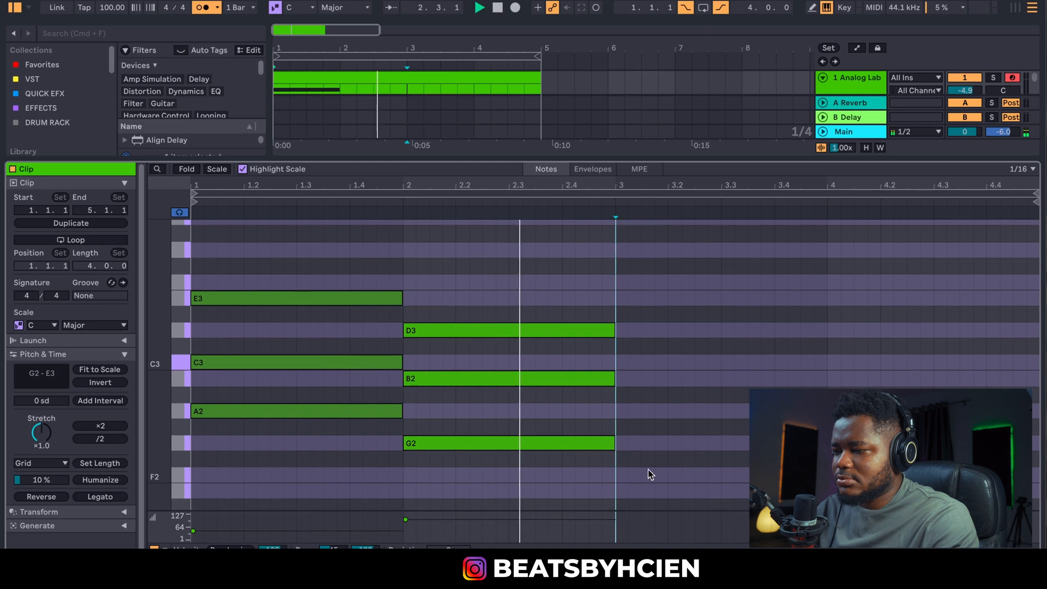
{"action": "key", "text": "space"}
{"action": "left_click_drag", "start_coordinate": [589, 481], "coordinate": [500, 319]}
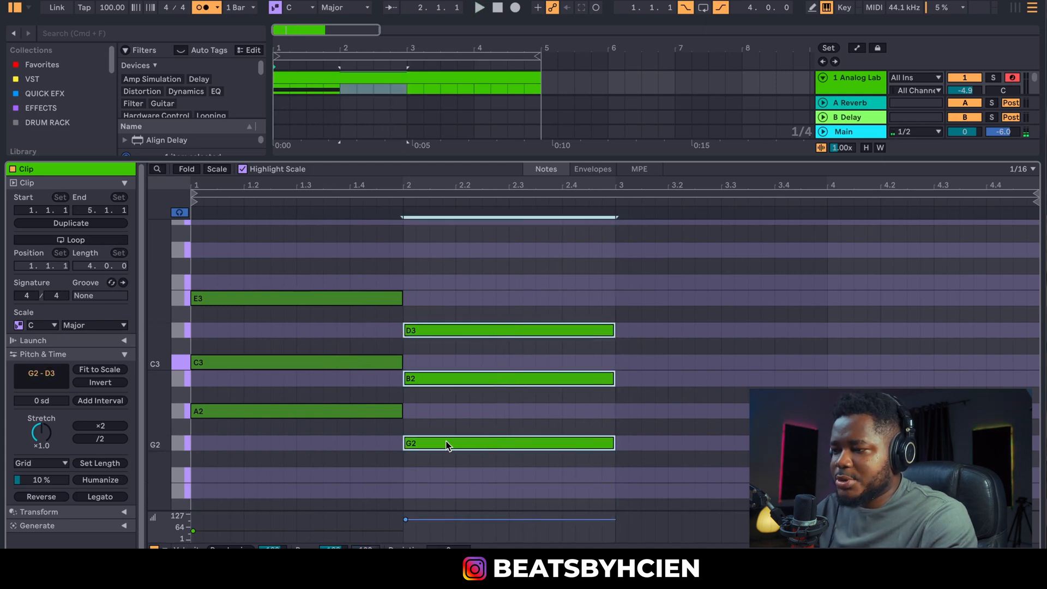
{"action": "left_click_drag", "start_coordinate": [446, 445], "coordinate": [685, 445]}
{"action": "left_click_drag", "start_coordinate": [659, 454], "coordinate": [653, 468]}
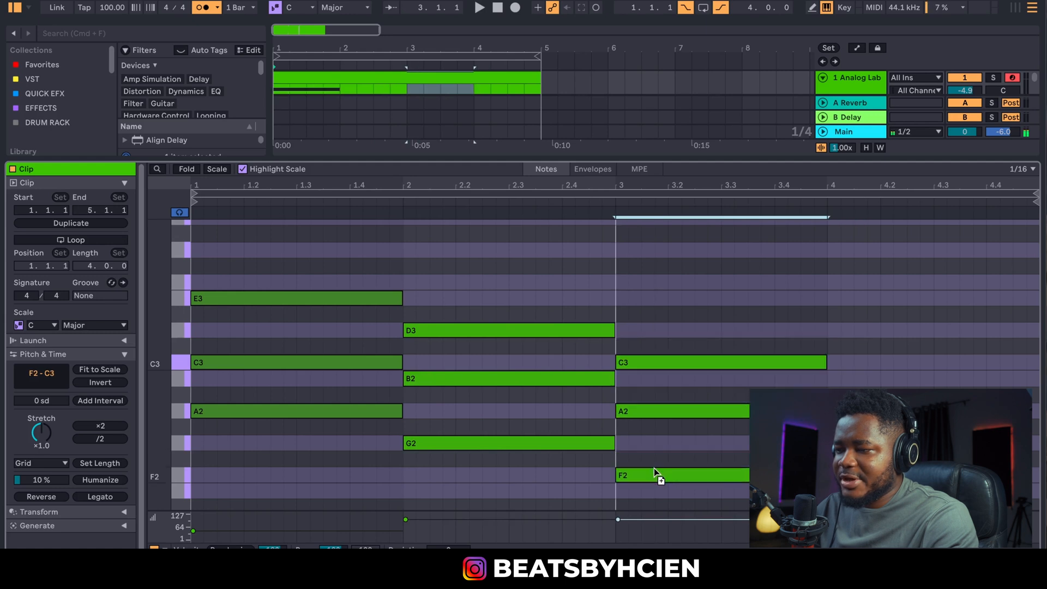
Play the progression and copy the bar 3 chord into bar 4, raising the copy to G2, B2 and D3.
{"action": "key", "text": "space"}
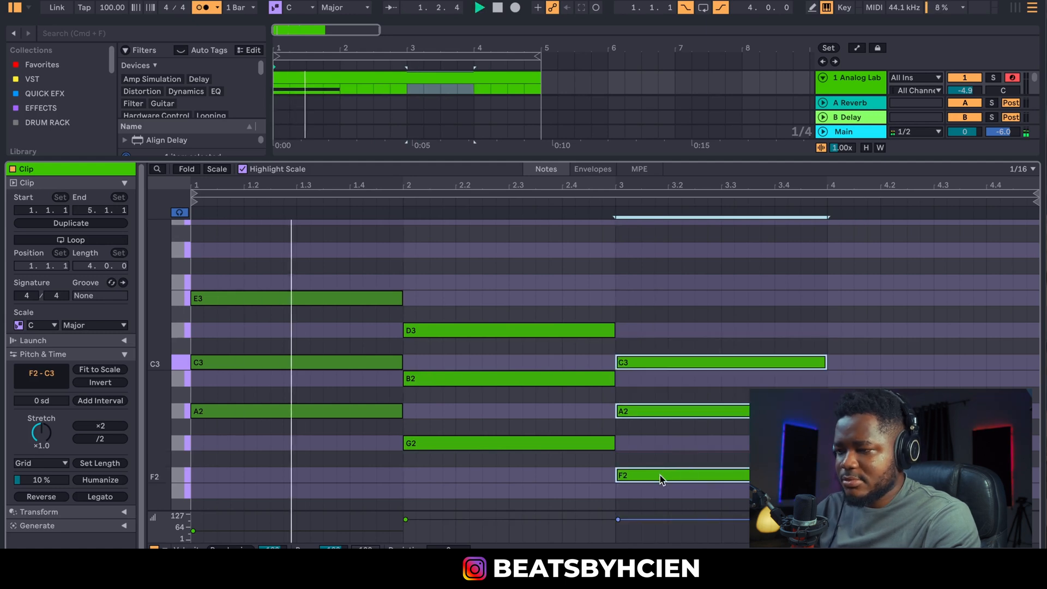
{"action": "left_click_drag", "start_coordinate": [658, 473], "coordinate": [869, 442]}
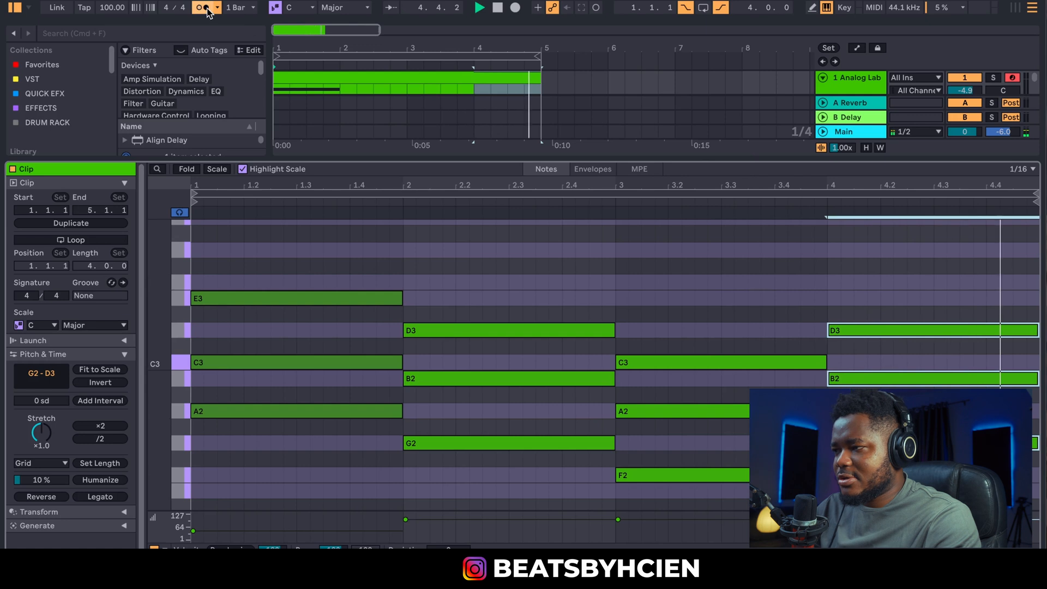
Stop playback, switch off the metronome, enable the four-bar arrangement loop and return to the song start.
{"action": "key", "text": "space"}
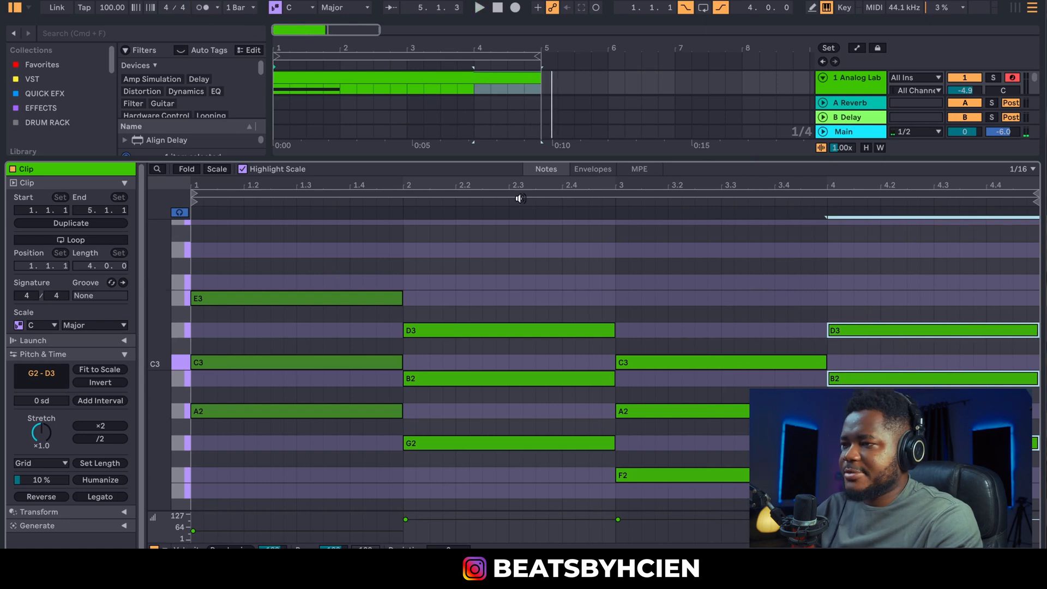
{"action": "left_click", "coordinate": [702, 9]}
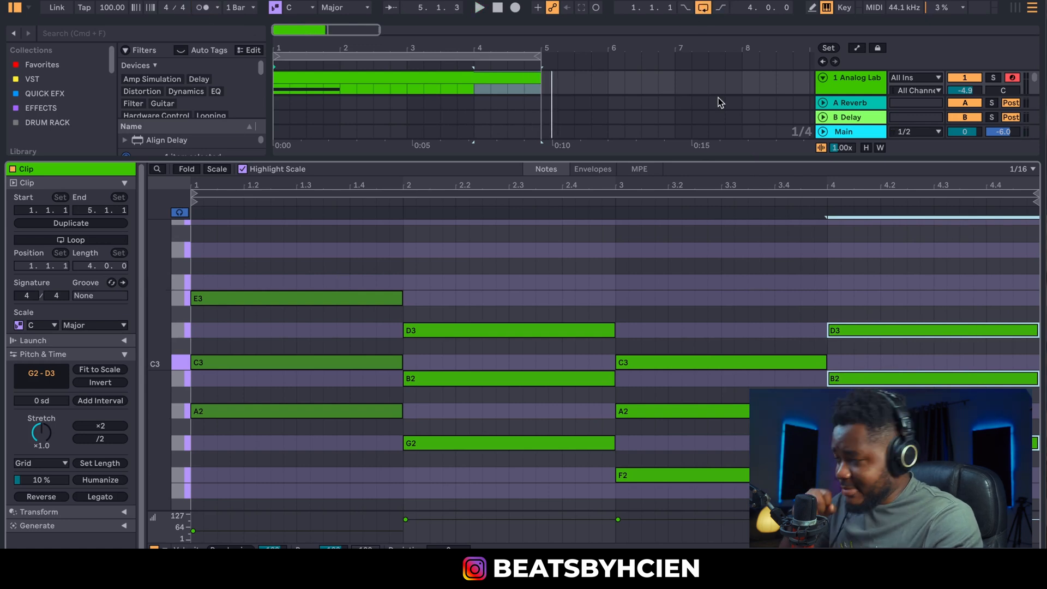
{"action": "left_click", "coordinate": [497, 7]}
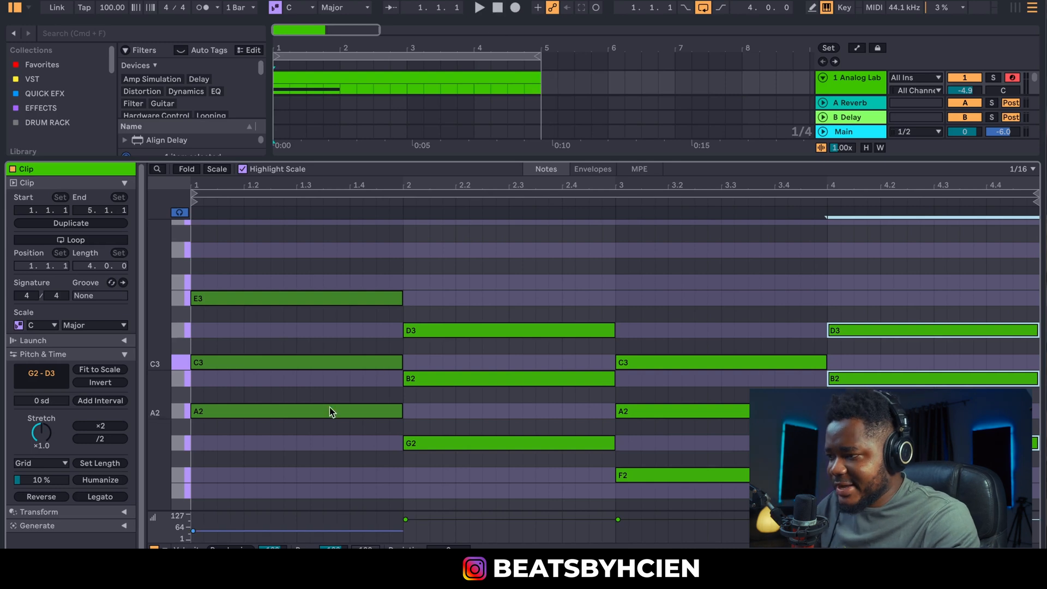
Lower the velocity of all chord notes together, then close the note editor while playing back the looped progression.
{"action": "key", "text": "super+a"}
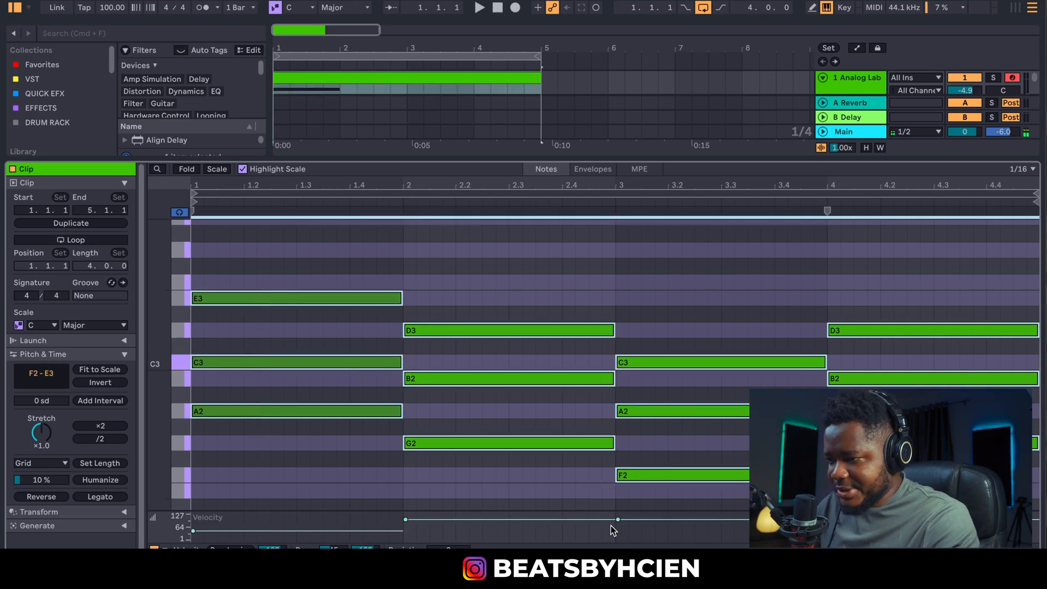
{"action": "left_click_drag", "start_coordinate": [610, 526], "coordinate": [622, 529]}
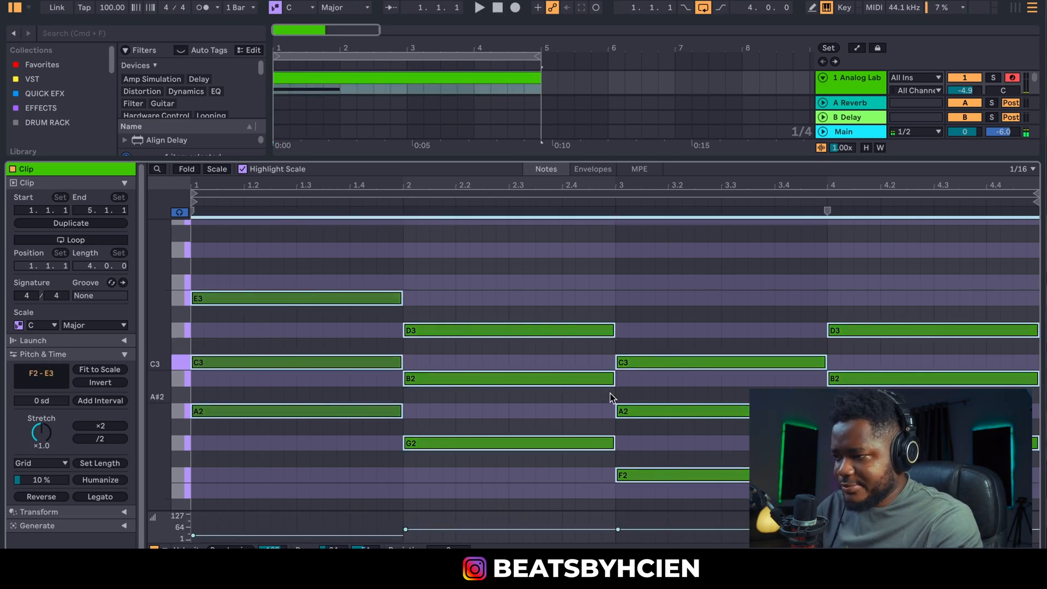
{"action": "key", "text": "space"}
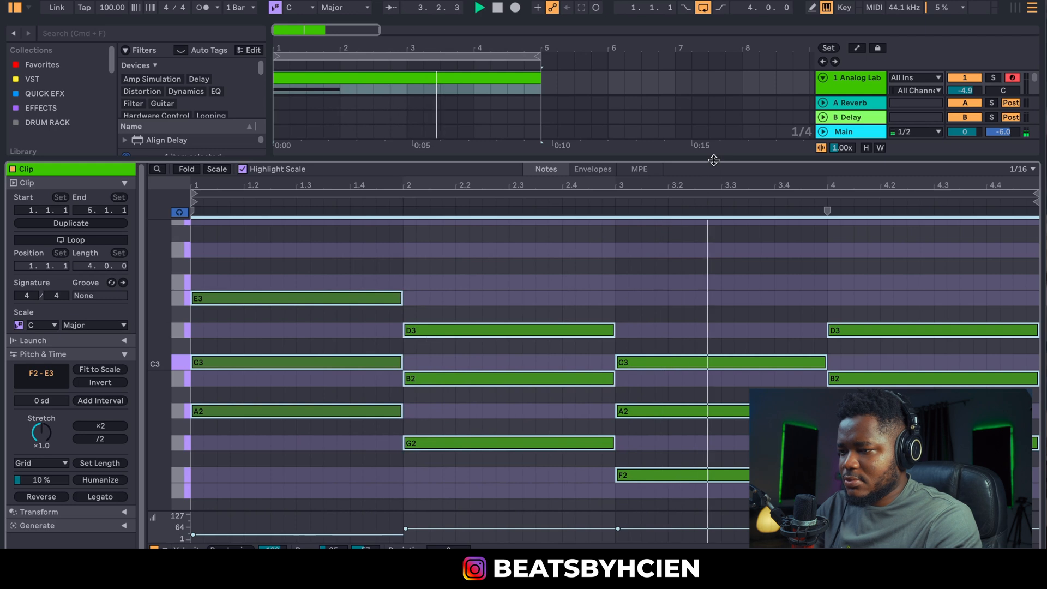
{"action": "key", "text": "super+alt+l"}
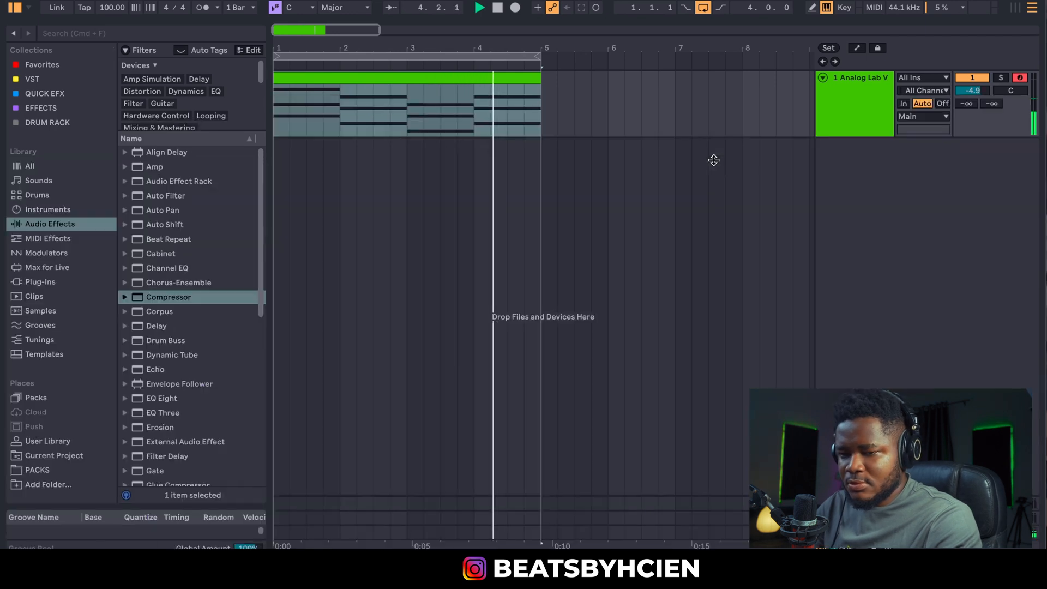
{"action": "key", "text": "space"}
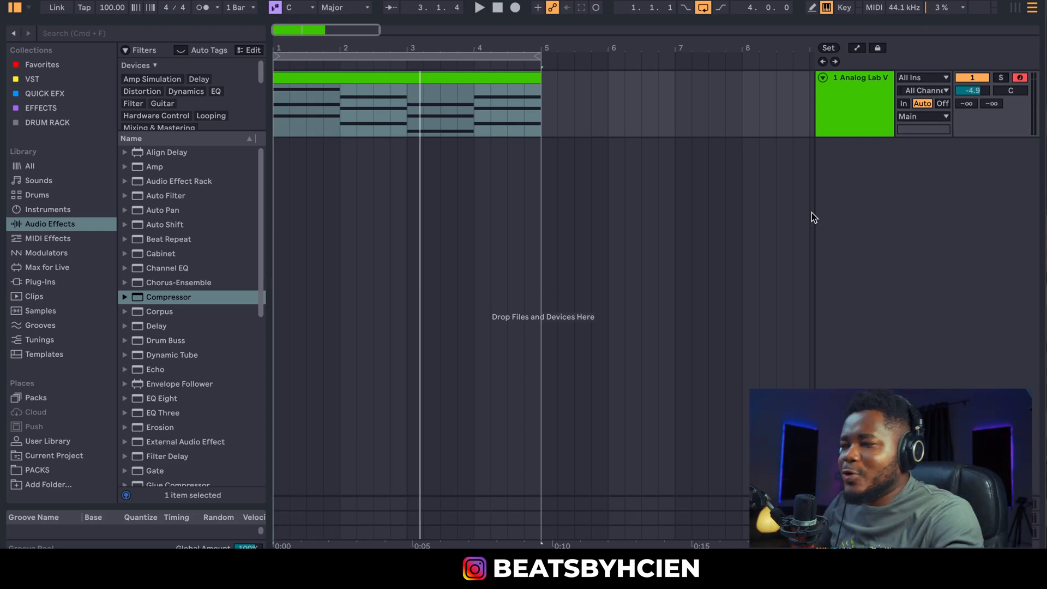
Insert a new MIDI track below the Analog Lab V track.
{"action": "left_click", "coordinate": [43, 282]}
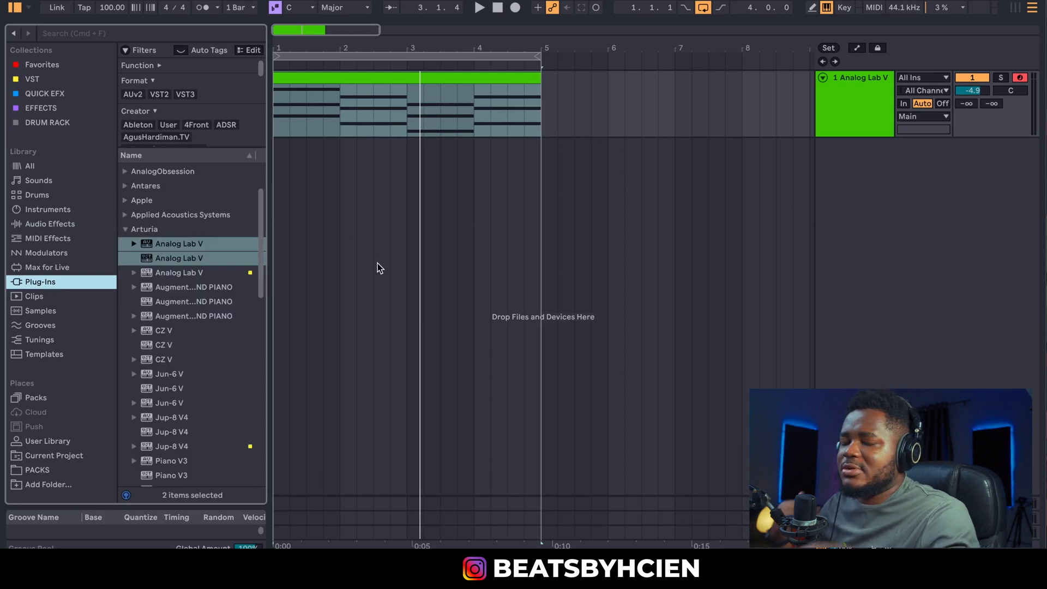
{"action": "right_click", "coordinate": [836, 165]}
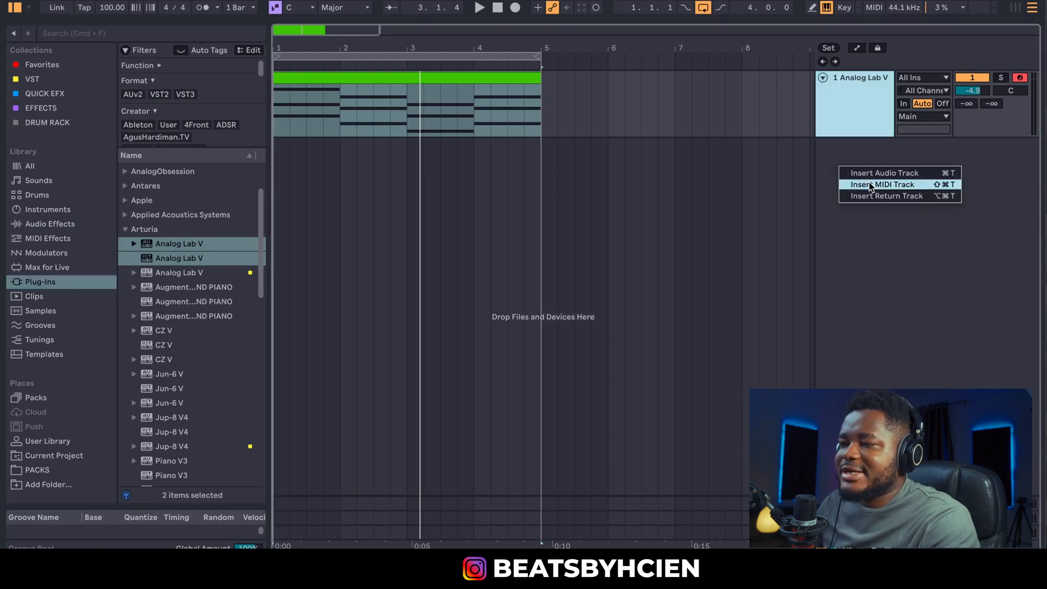
{"action": "left_click", "coordinate": [870, 186]}
{"action": "left_click", "coordinate": [820, 147]}
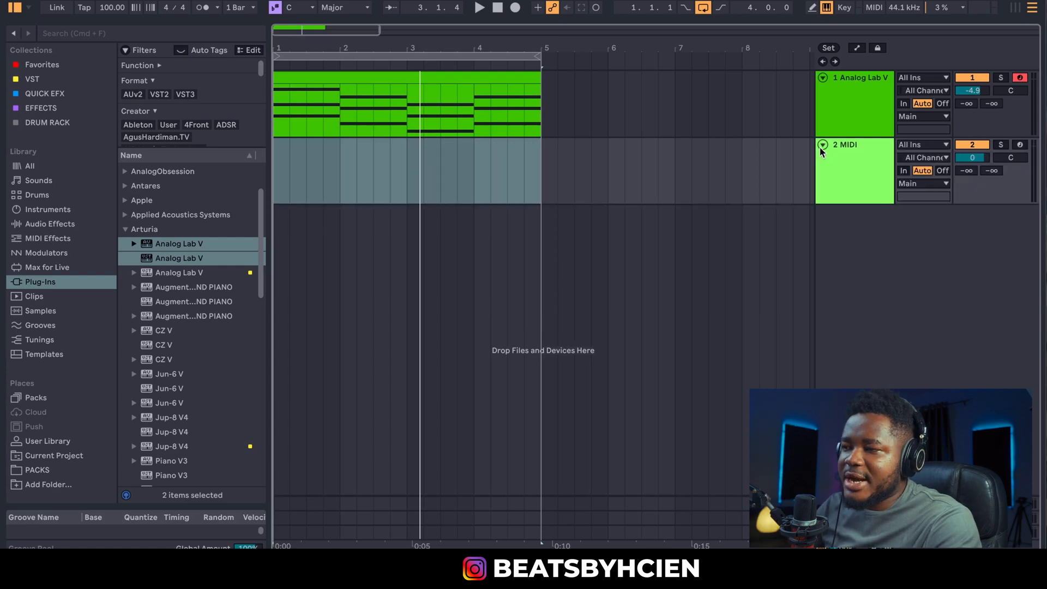
{"action": "left_click", "coordinate": [855, 252]}
{"action": "right_click", "coordinate": [854, 252]}
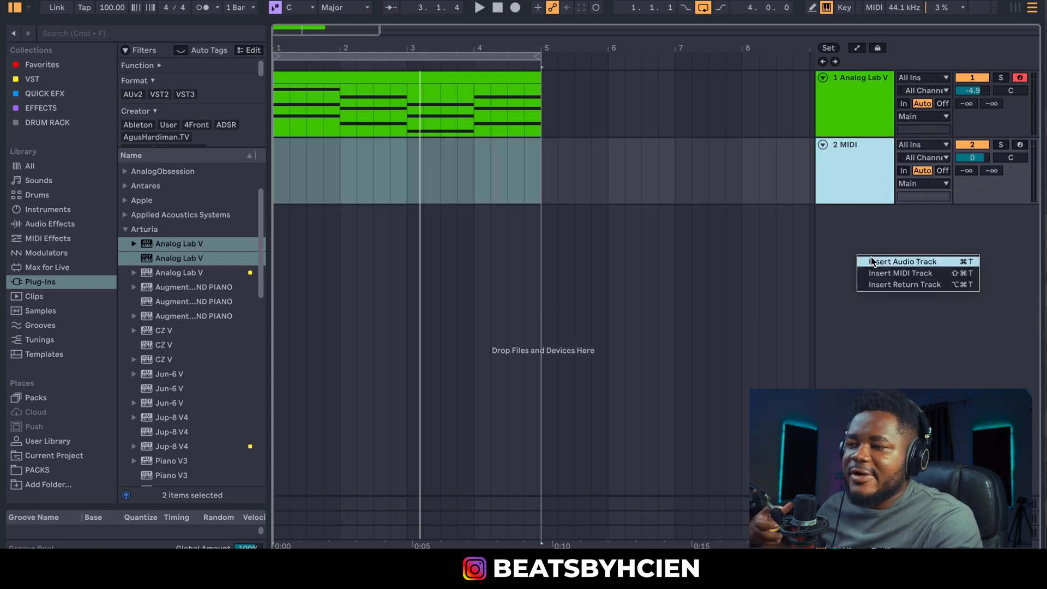
{"action": "left_click", "coordinate": [821, 266]}
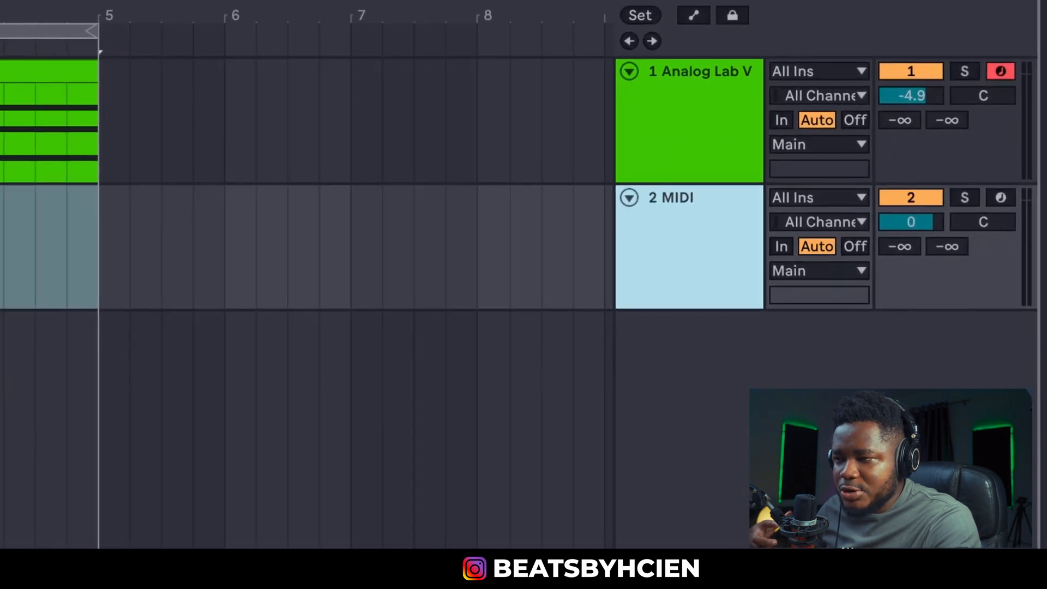
{"action": "right_click", "coordinate": [707, 413]}
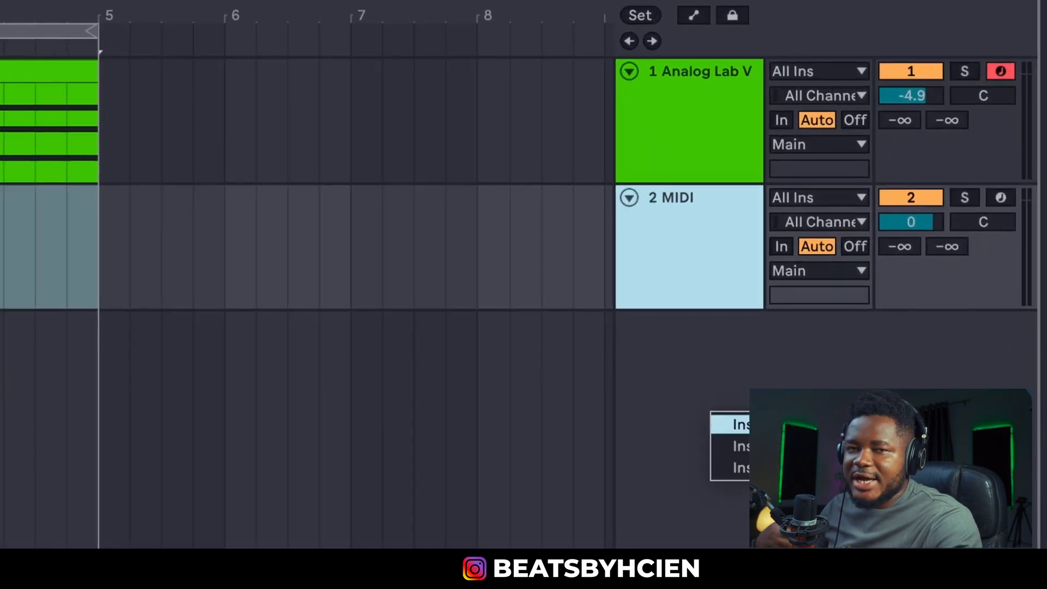
{"action": "left_click", "coordinate": [655, 277]}
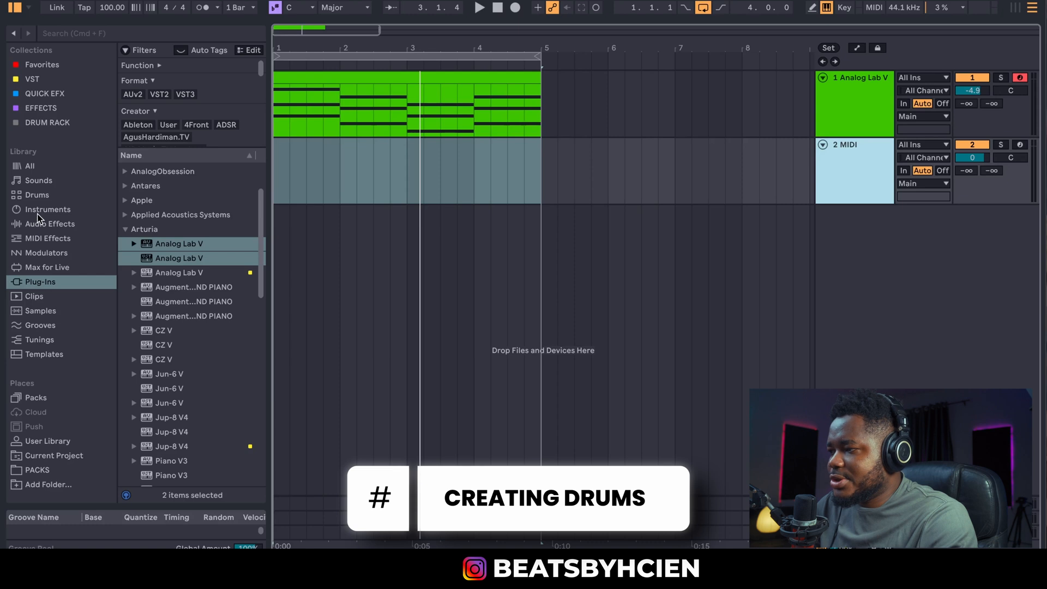
Load a Drum Rack instrument onto the new MIDI track.
{"action": "left_click", "coordinate": [37, 213]}
{"action": "left_click", "coordinate": [157, 204]}
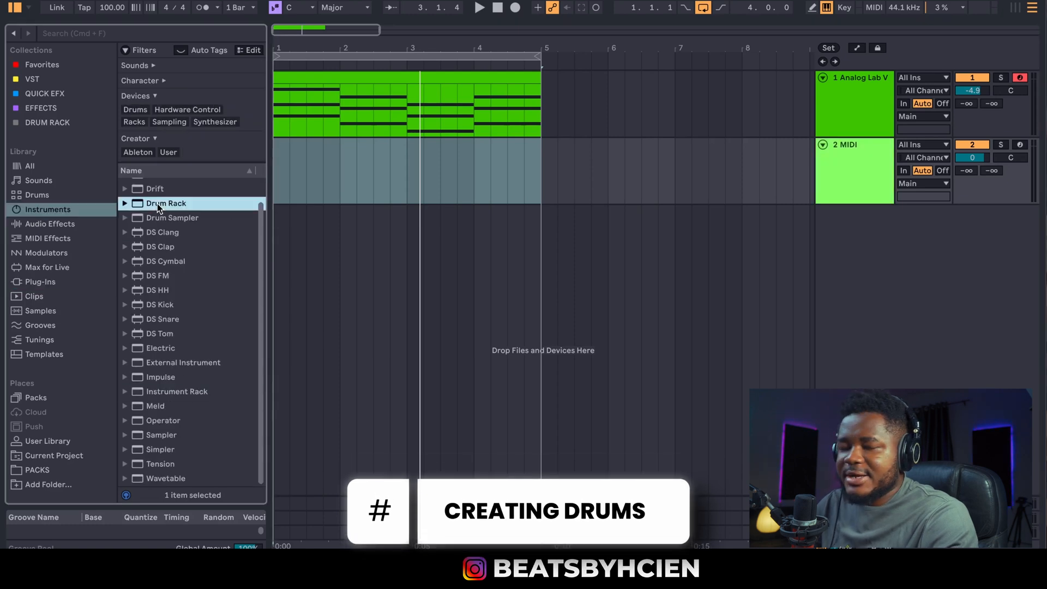
{"action": "left_click_drag", "start_coordinate": [156, 203], "coordinate": [571, 172]}
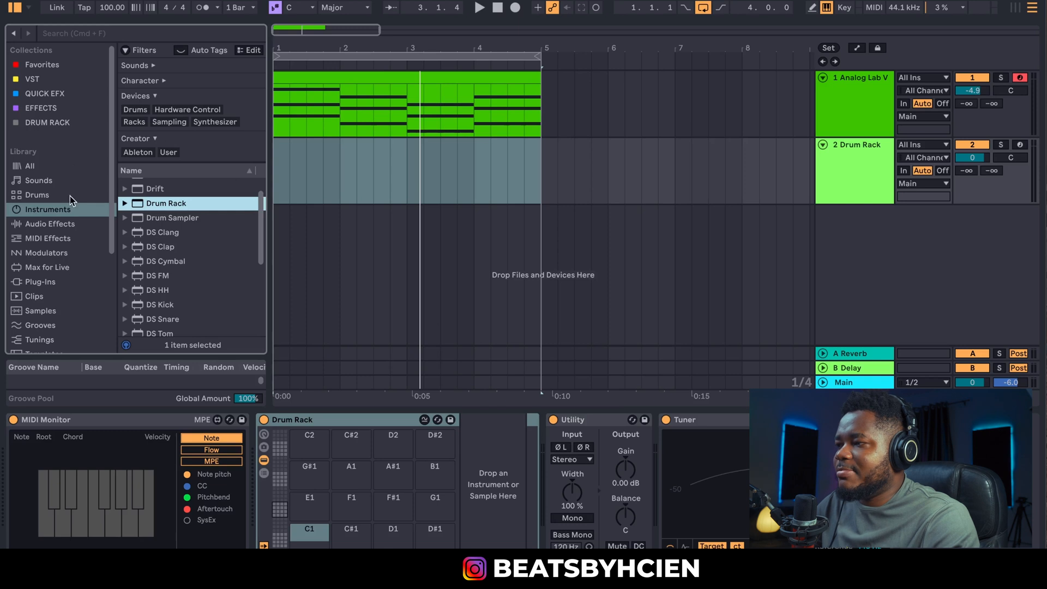
In the PACKS sample folder, open hcien kit, HCIEN ATAYA KIT PREMIUM, DRUM ONE SHOTS and KICKS, widening the browser to read the names.
{"action": "scroll", "coordinate": [69, 180], "scroll_direction": "down", "scroll_amount": 5}
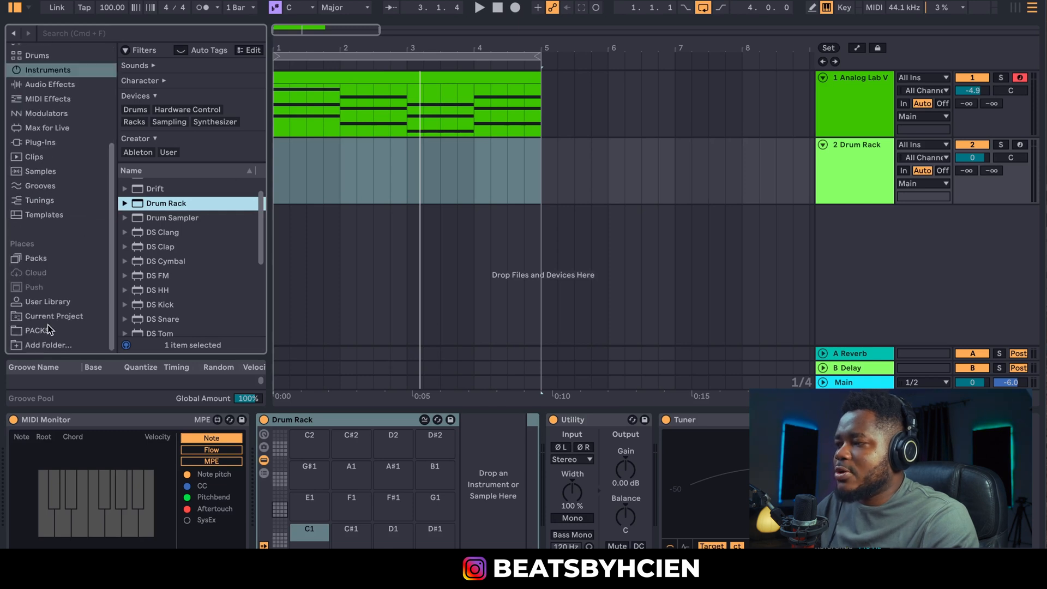
{"action": "left_click", "coordinate": [48, 329]}
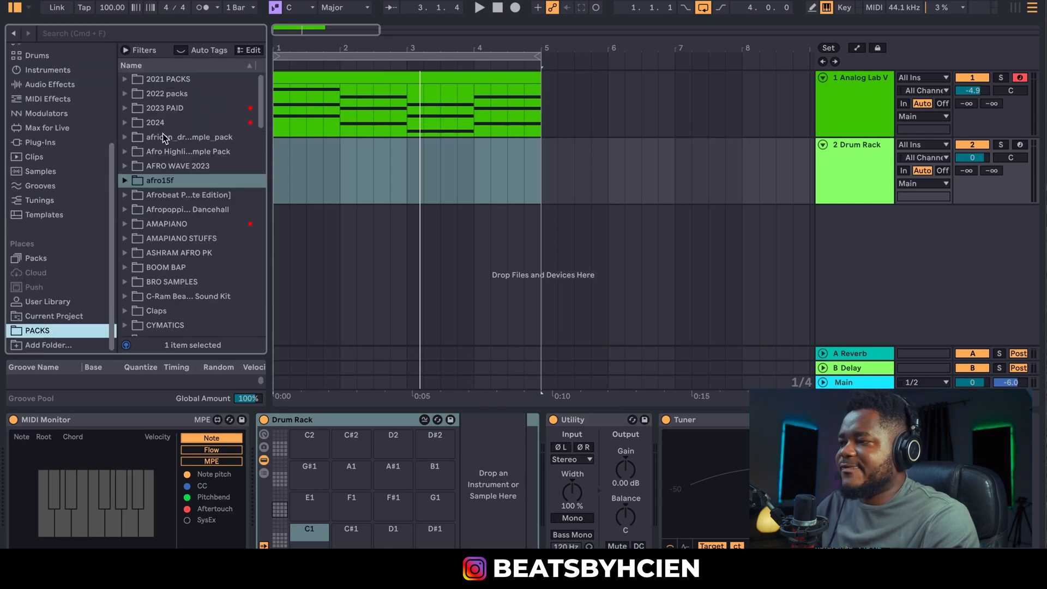
{"action": "scroll", "coordinate": [144, 191], "scroll_direction": "down", "scroll_amount": 10}
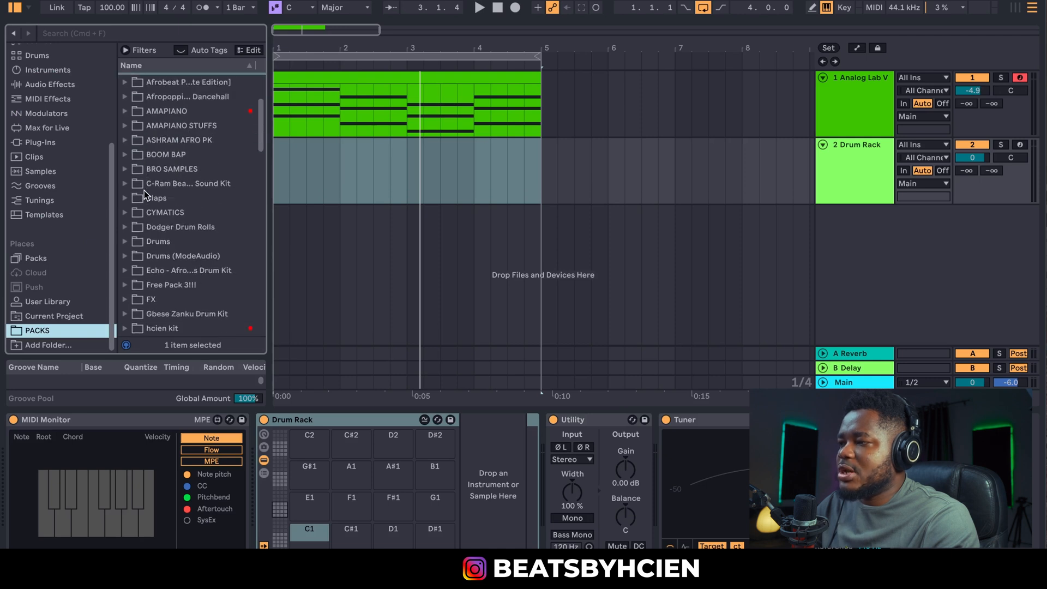
{"action": "left_click", "coordinate": [125, 124]}
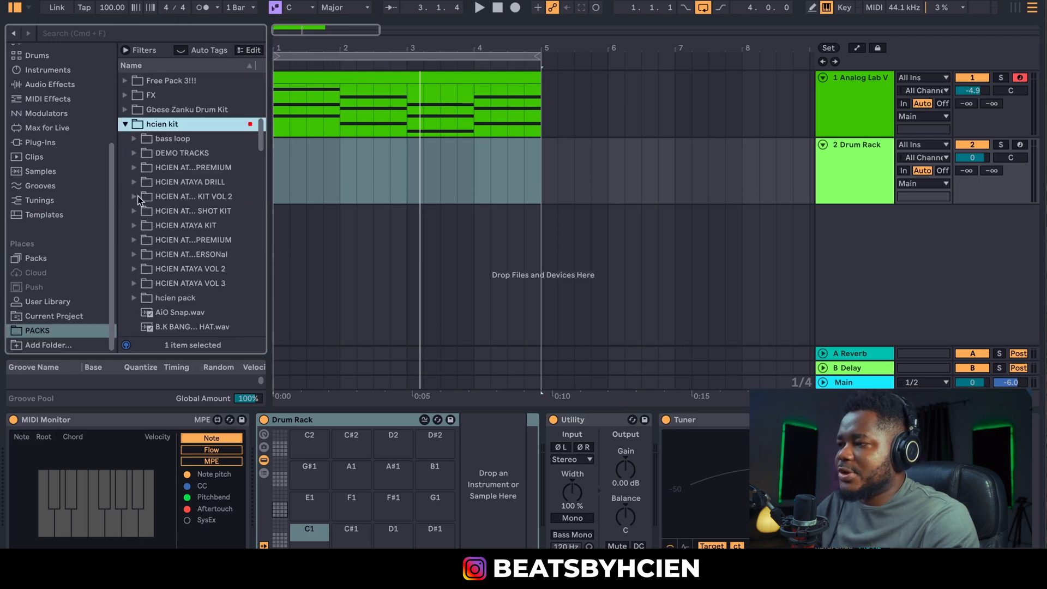
{"action": "left_click_drag", "start_coordinate": [267, 238], "coordinate": [341, 239]}
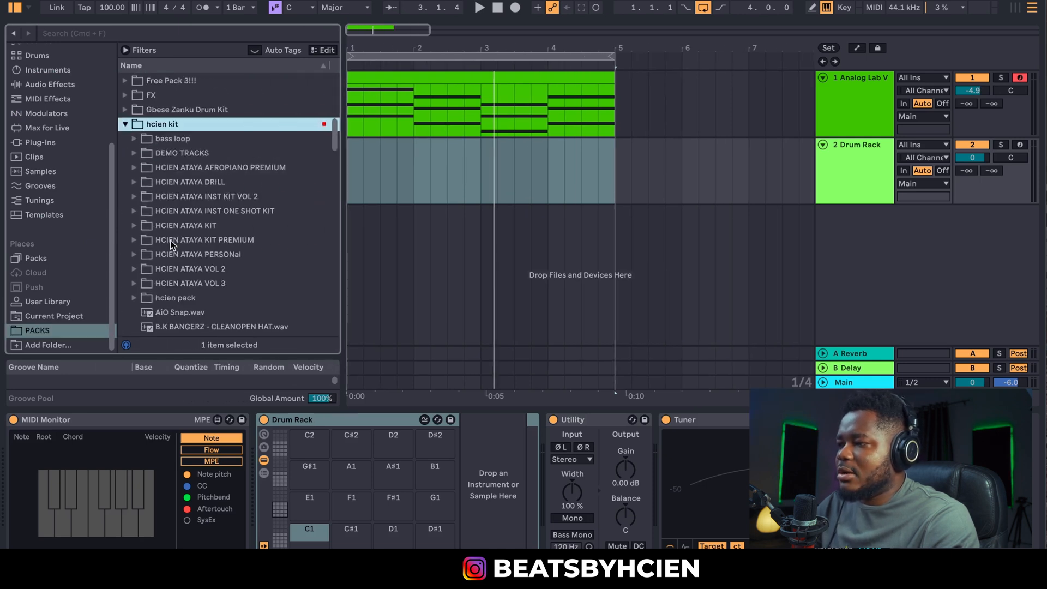
{"action": "left_click", "coordinate": [133, 239]}
{"action": "scroll", "coordinate": [159, 217], "scroll_direction": "down", "scroll_amount": 3}
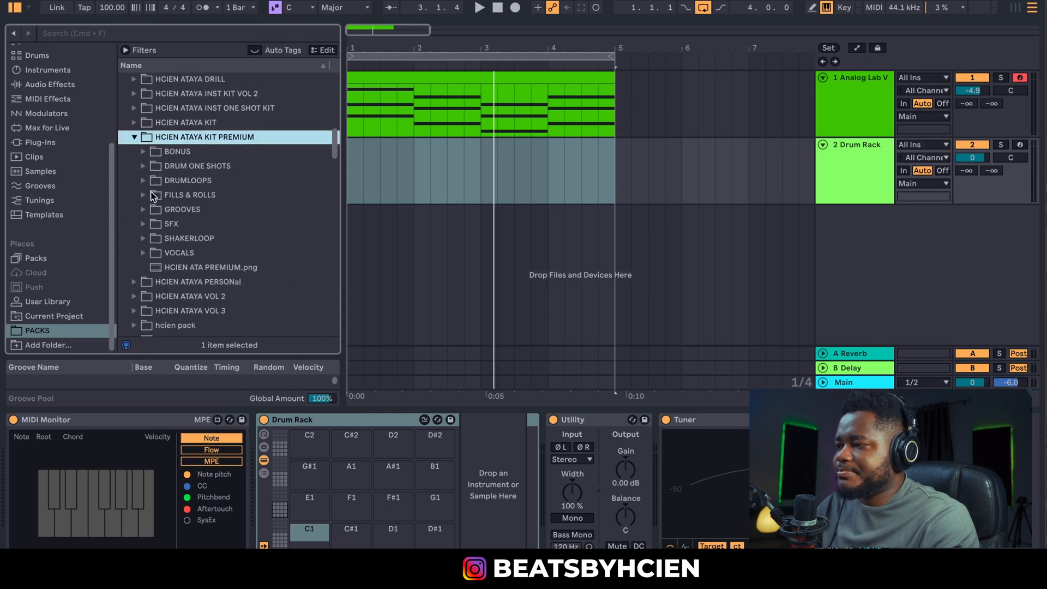
{"action": "left_click", "coordinate": [154, 166]}
{"action": "scroll", "coordinate": [160, 158], "scroll_direction": "down", "scroll_amount": 5}
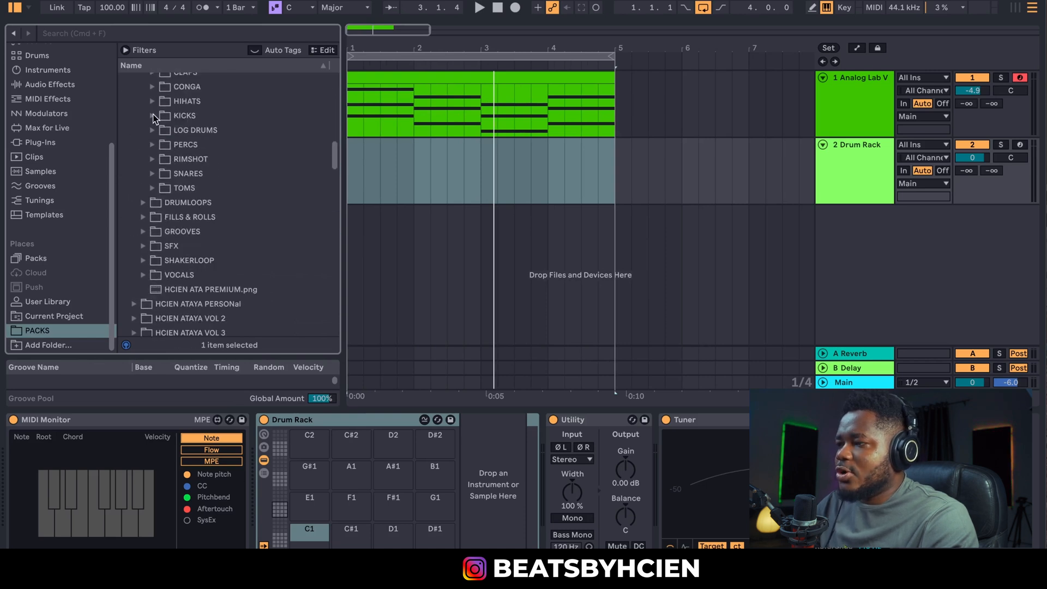
{"action": "left_click", "coordinate": [153, 115]}
Audition several kick samples, load HCIEN BOOST KICK.wav onto the Drum Rack's C1 pad and play the pad.
{"action": "left_click", "coordinate": [227, 175]}
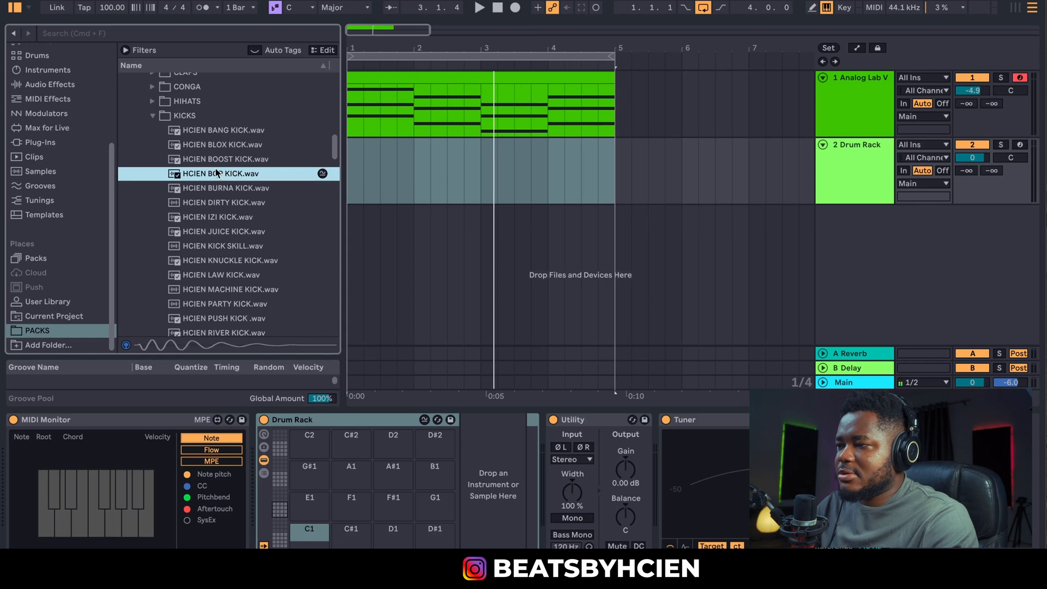
{"action": "key", "text": "Up"}
{"action": "key", "text": "Up"}
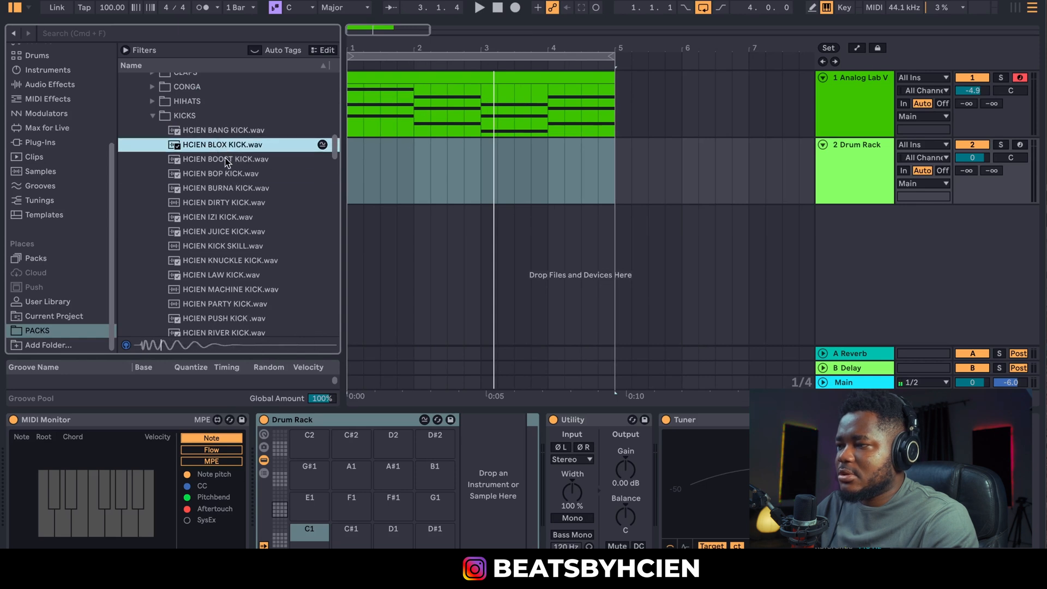
{"action": "left_click", "coordinate": [223, 158]}
{"action": "left_click", "coordinate": [213, 217]}
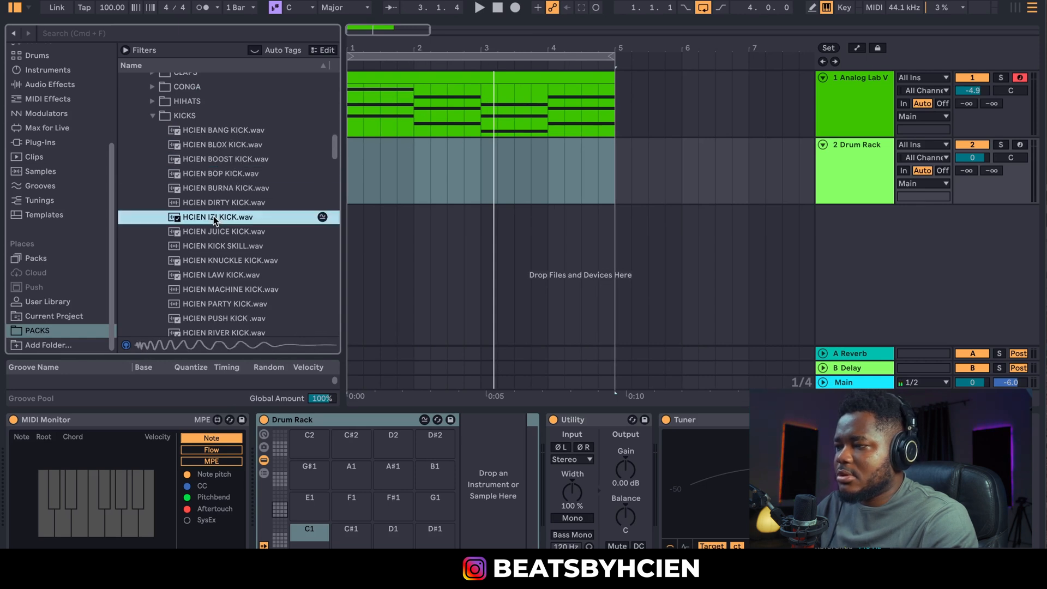
{"action": "left_click", "coordinate": [221, 163]}
{"action": "left_click_drag", "start_coordinate": [220, 159], "coordinate": [317, 530]}
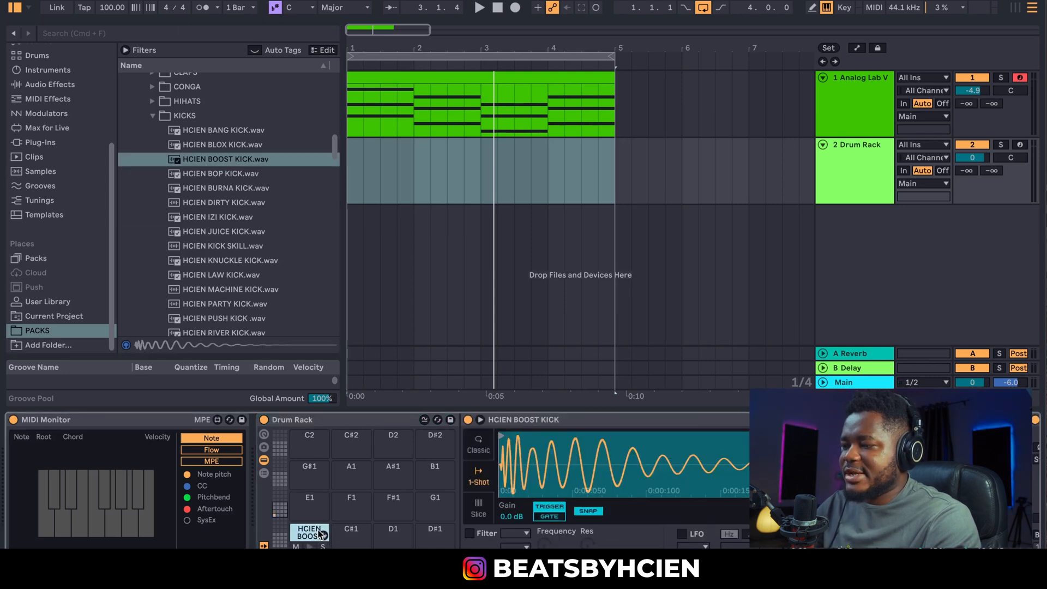
{"action": "left_click", "coordinate": [309, 546]}
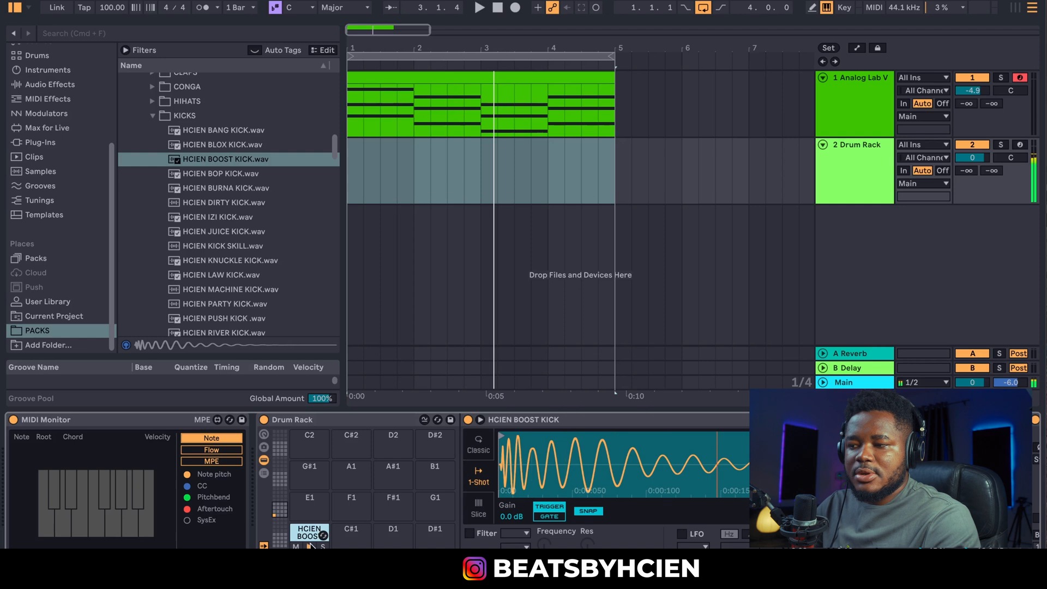
Audition samples from the RIMSHOT folder and load HCIEN LATIN REEM.wav onto the Drum Rack's C#1 pad.
{"action": "left_click", "coordinate": [150, 115]}
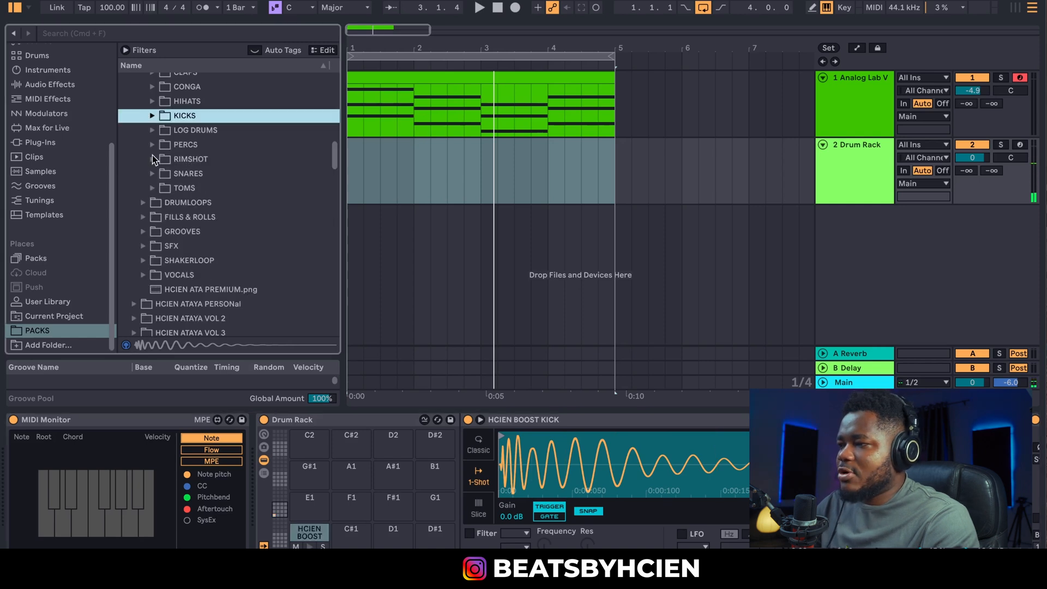
{"action": "left_click", "coordinate": [154, 159]}
{"action": "left_click", "coordinate": [232, 217]}
{"action": "left_click", "coordinate": [238, 232]}
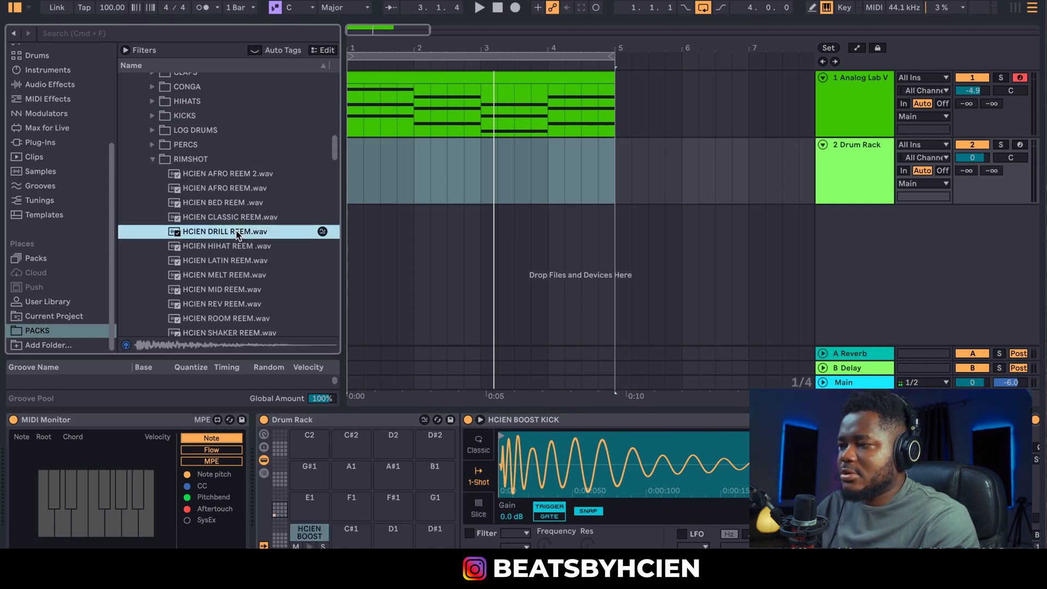
{"action": "left_click", "coordinate": [226, 262]}
{"action": "left_click", "coordinate": [223, 249]}
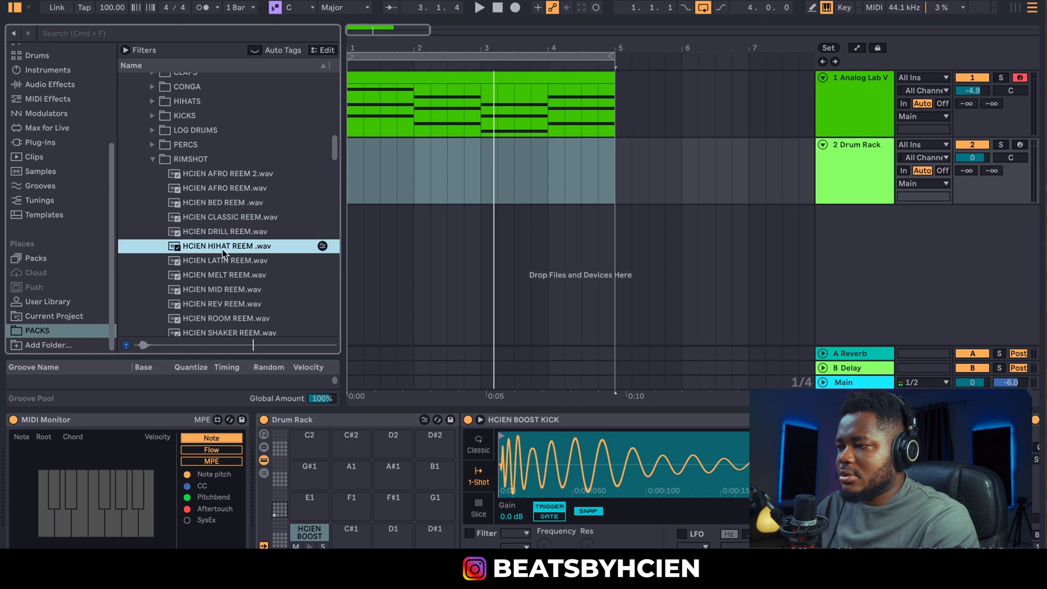
{"action": "left_click", "coordinate": [226, 261]}
{"action": "left_click_drag", "start_coordinate": [215, 257], "coordinate": [355, 533]}
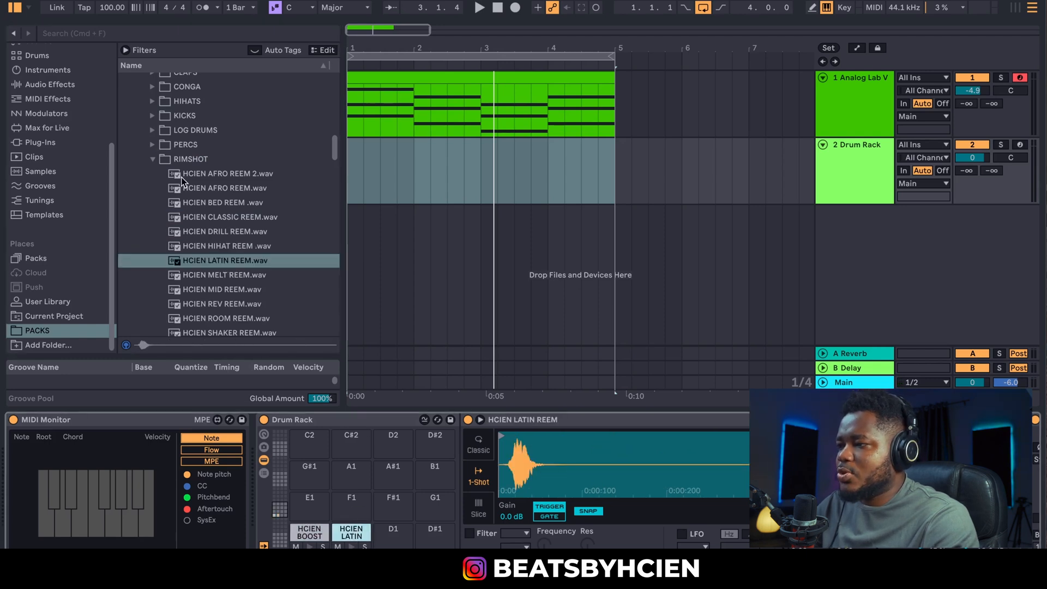
Open the CLHH folder within HIHATS, audition HCIEN CLHH 3.wav and undo its accidental loading into the rack.
{"action": "left_click", "coordinate": [154, 160]}
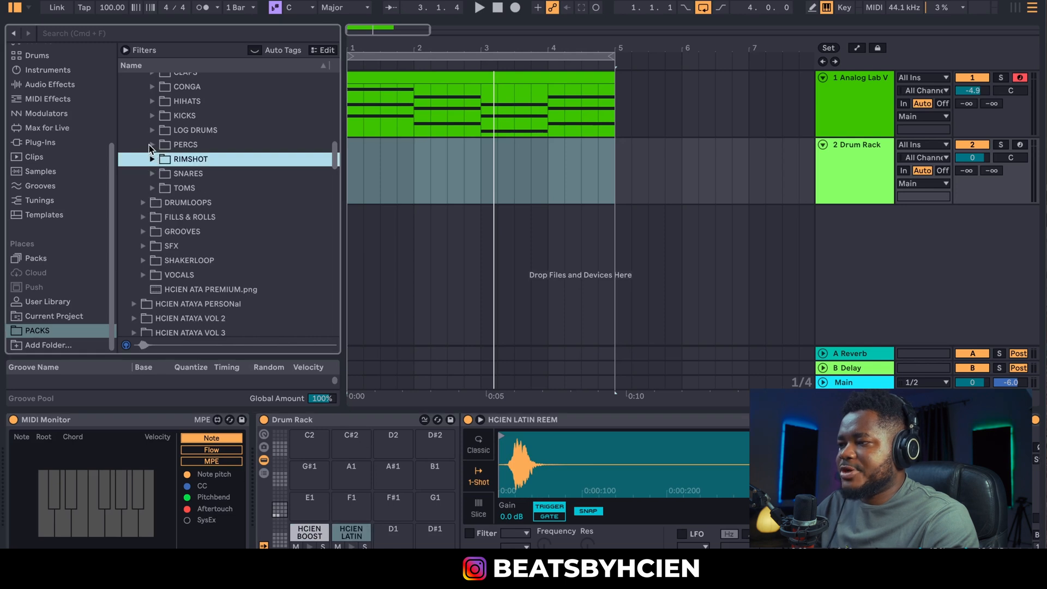
{"action": "left_click", "coordinate": [153, 101]}
{"action": "left_click", "coordinate": [161, 116]}
{"action": "double_click", "coordinate": [218, 161]}
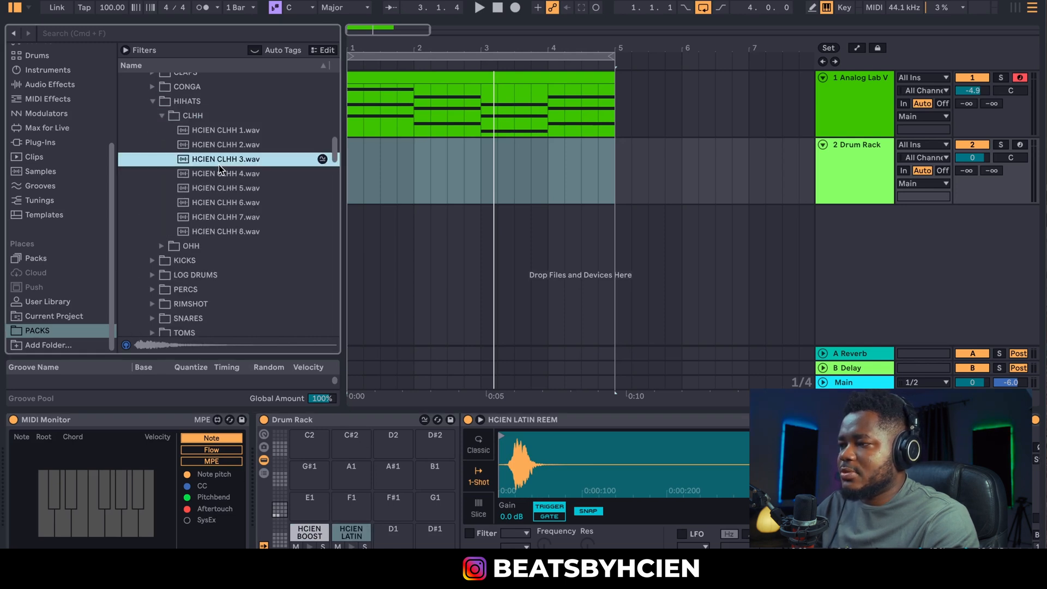
{"action": "key", "text": "super+z"}
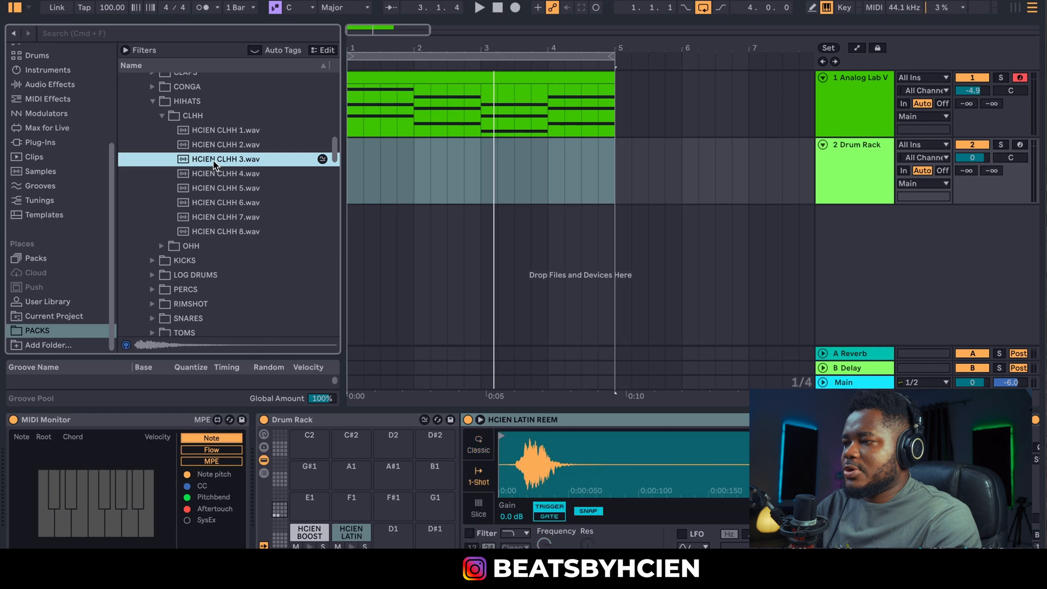
Undo the sample swap on the HCIEN LATIN pad and load HCIEN CLHH 3.wav onto the empty D1 pad.
{"action": "key", "text": "super+shift+z"}
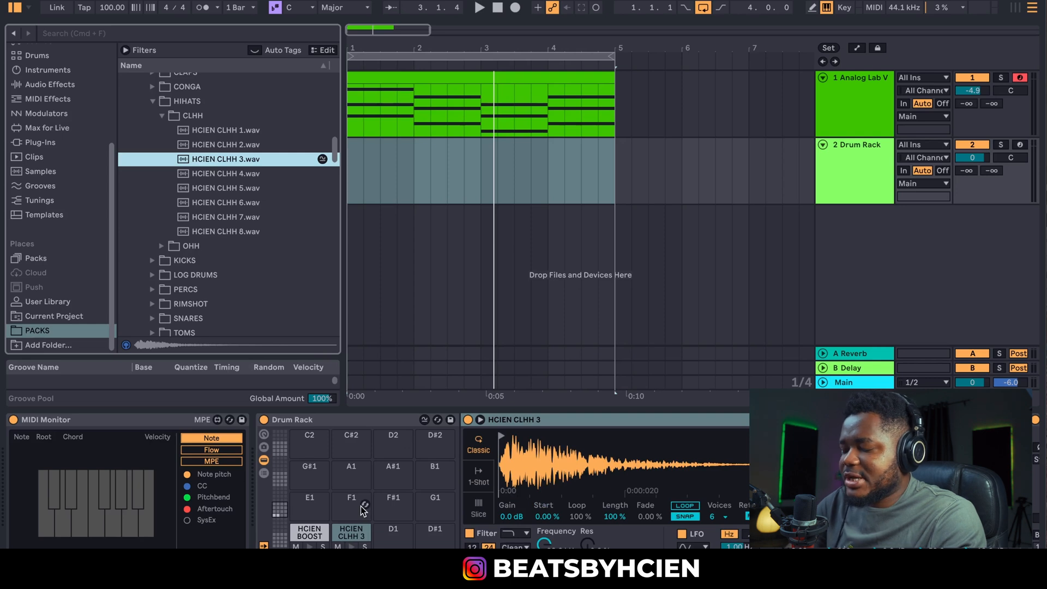
{"action": "key", "text": "super+z"}
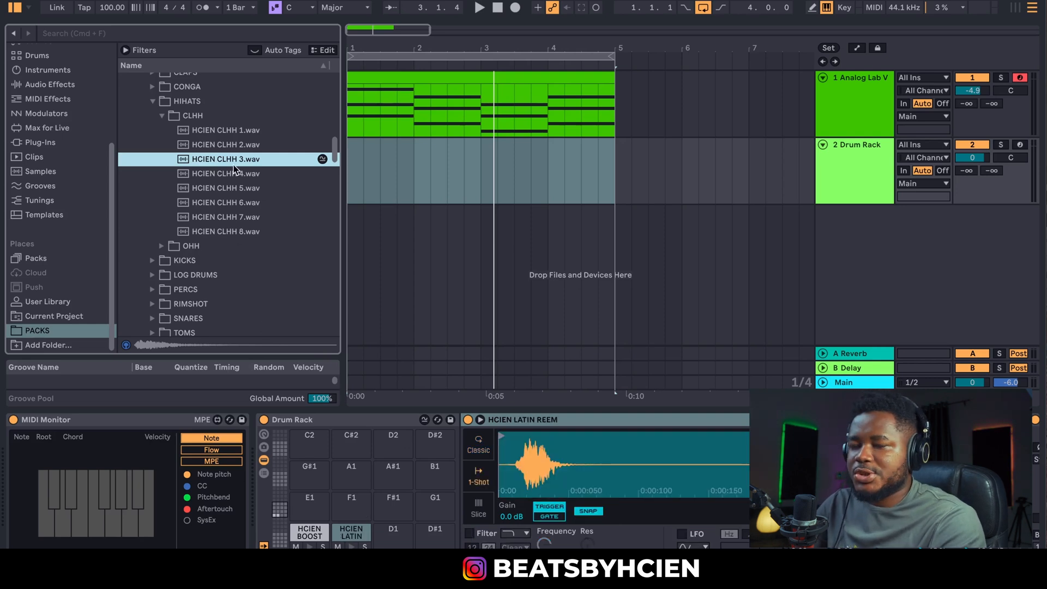
{"action": "left_click_drag", "start_coordinate": [218, 158], "coordinate": [401, 538]}
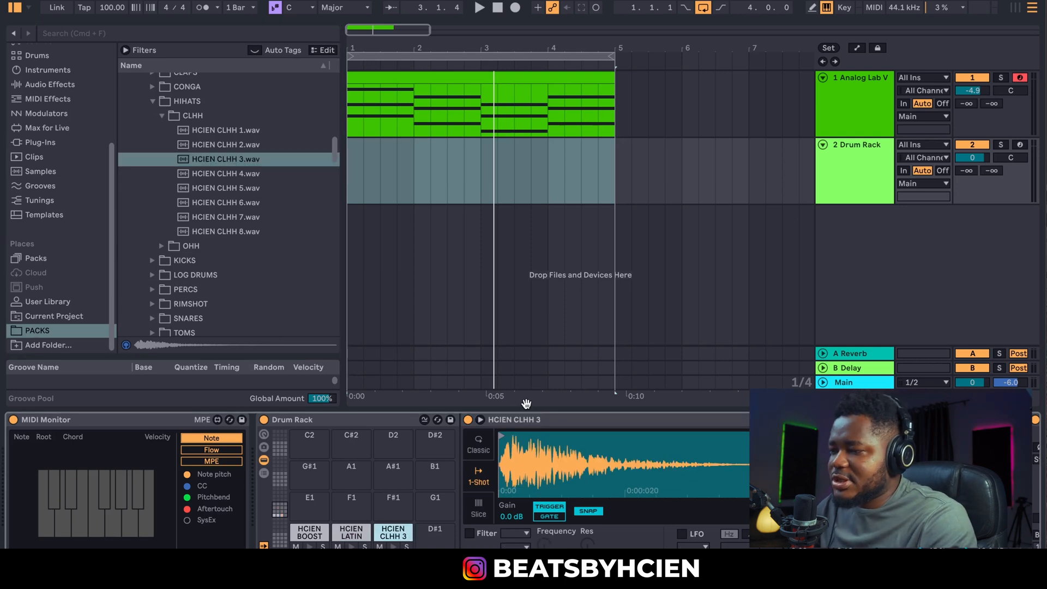
Insert an empty four-bar MIDI clip on the Drum Rack track, spanning bars 1 to 5.
{"action": "left_click_drag", "start_coordinate": [525, 409], "coordinate": [525, 546]}
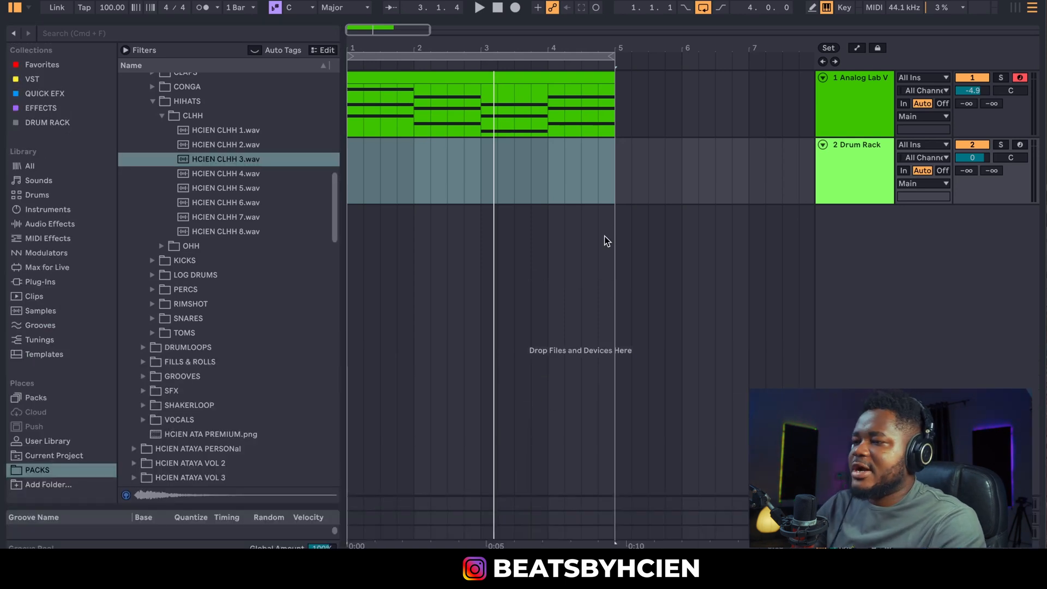
{"action": "left_click", "coordinate": [608, 198]}
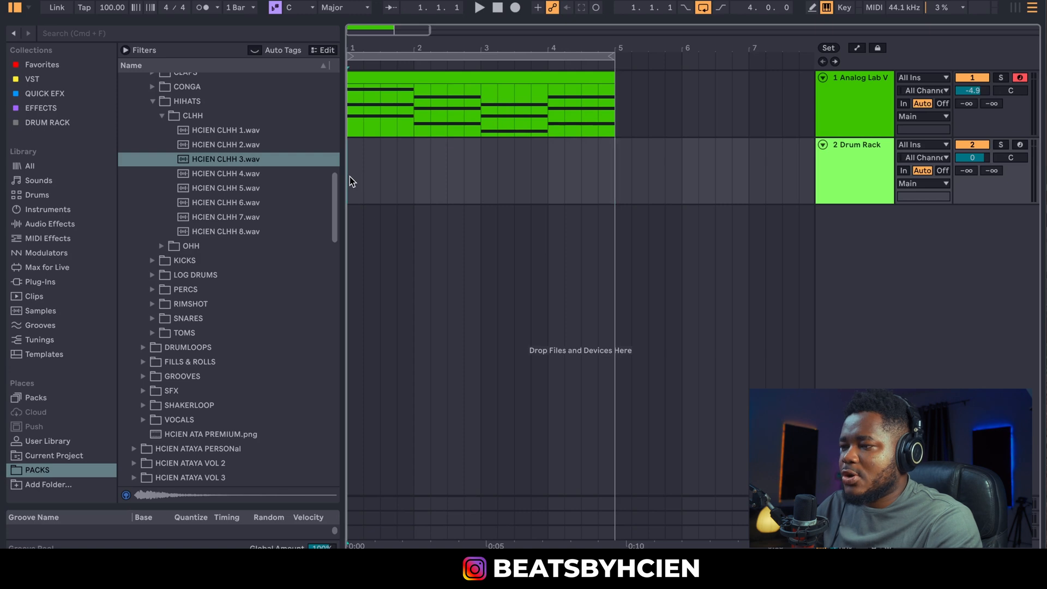
{"action": "left_click_drag", "start_coordinate": [349, 176], "coordinate": [606, 178]}
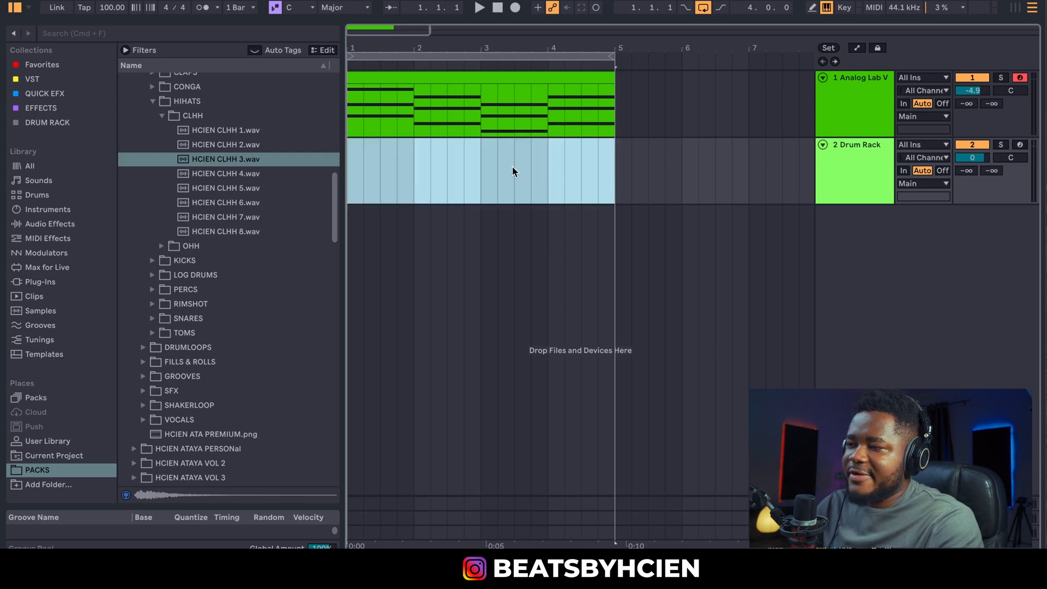
{"action": "right_click", "coordinate": [513, 169]}
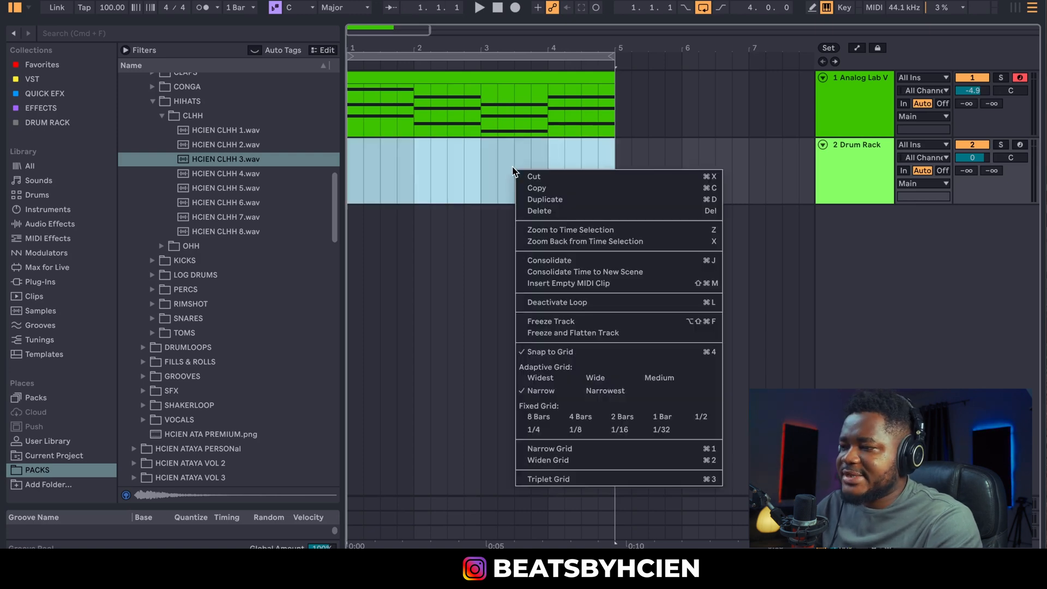
{"action": "left_click", "coordinate": [568, 283]}
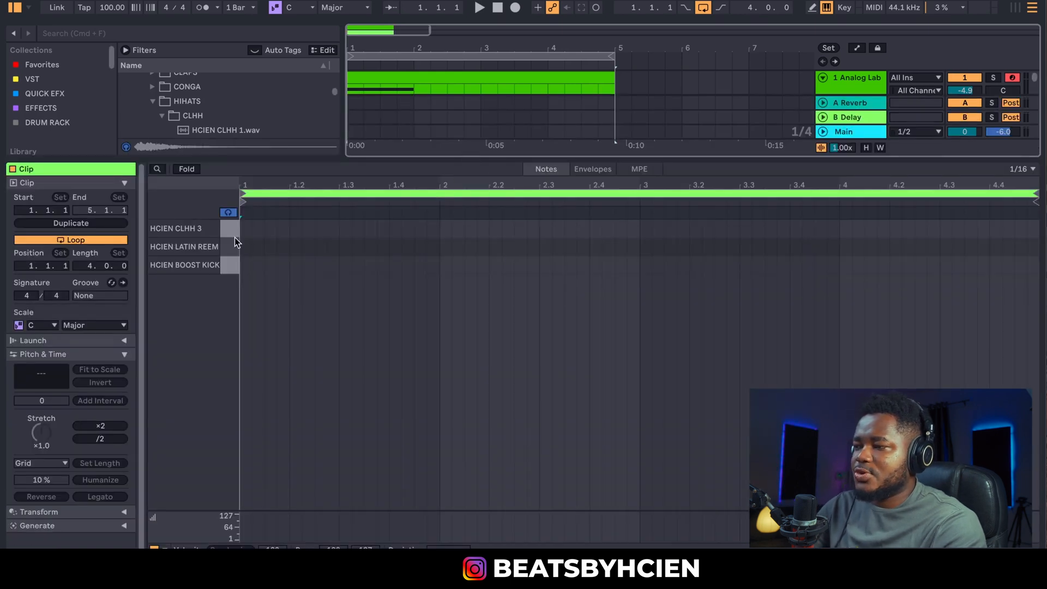
Return to the arrangement and reopen the new Drum Rack clip in the note editor.
{"action": "left_click", "coordinate": [401, 229]}
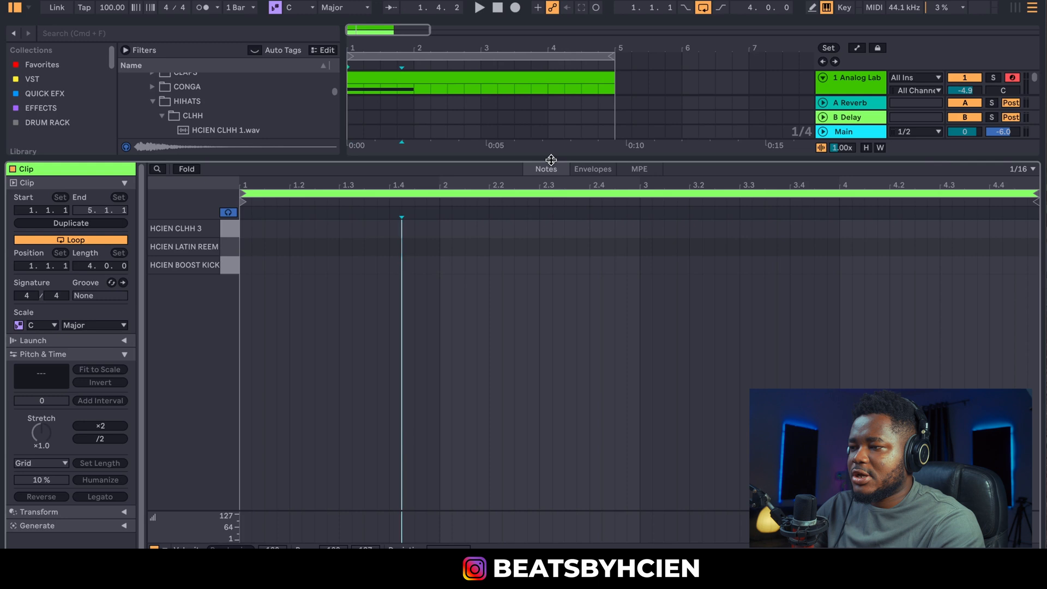
{"action": "double_click", "coordinate": [550, 159]}
{"action": "left_click", "coordinate": [698, 169]}
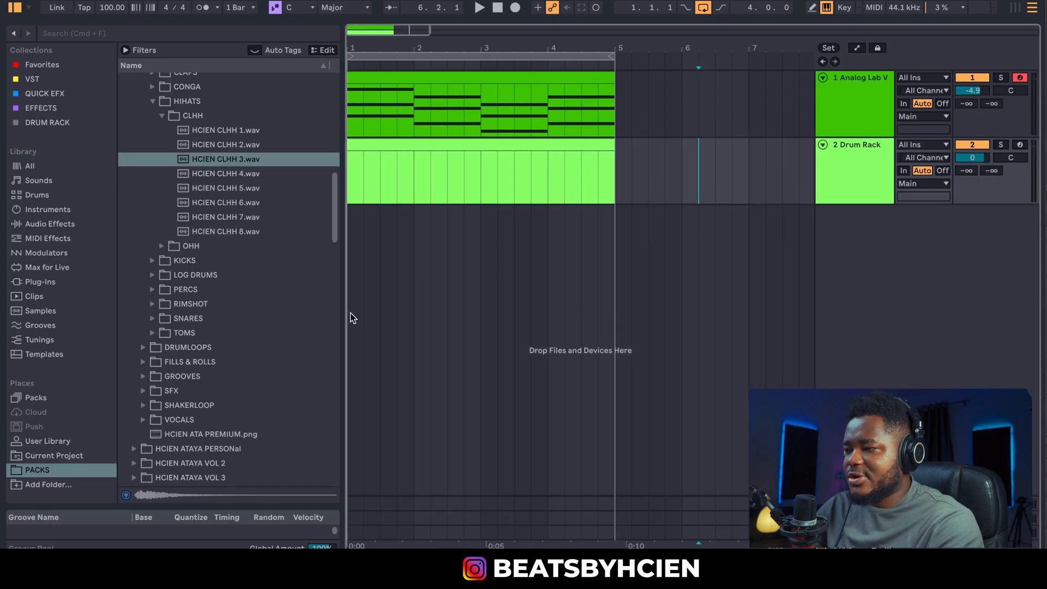
{"action": "left_click_drag", "start_coordinate": [350, 312], "coordinate": [334, 321]}
{"action": "double_click", "coordinate": [418, 144]}
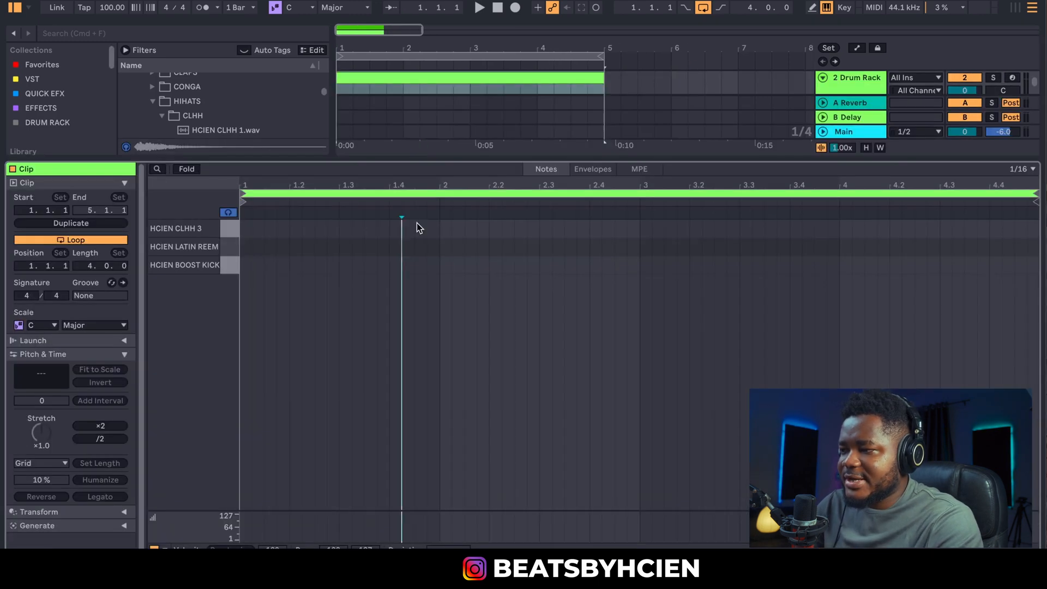
Add a HCIEN BOOST KICK note at 1.1.1 and HCIEN LATIN REEM notes at 1.1.1, 1.1.4 and 1.2.3.
{"action": "double_click", "coordinate": [244, 264]}
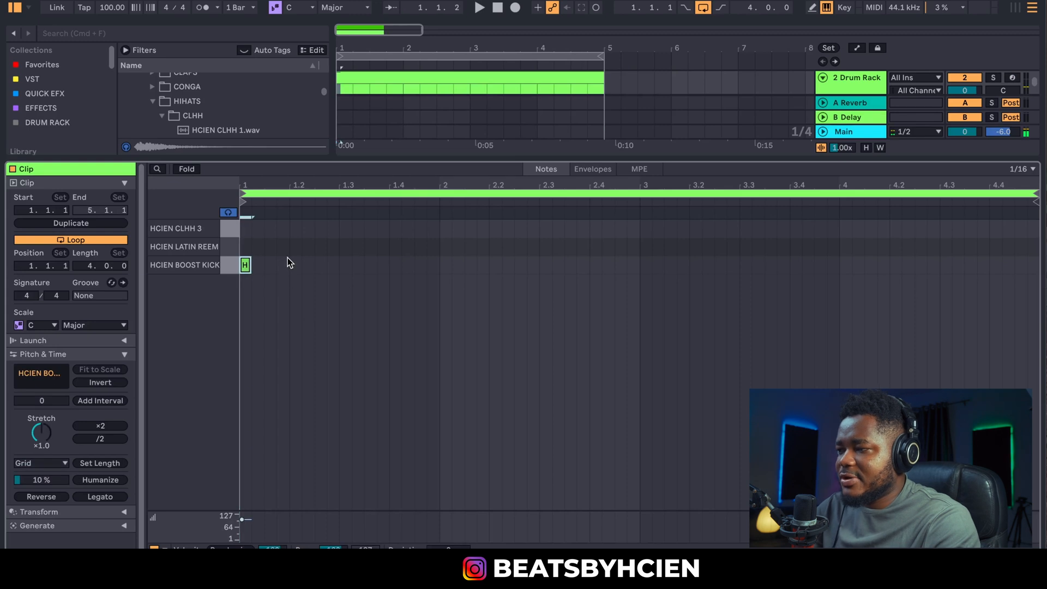
{"action": "double_click", "coordinate": [245, 247]}
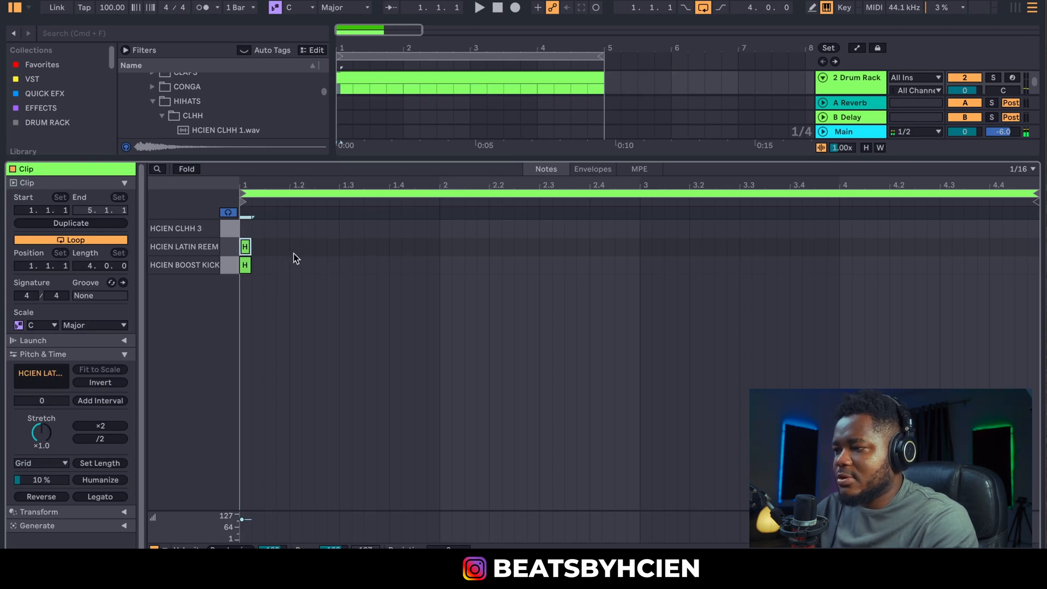
{"action": "left_click", "coordinate": [289, 252]}
{"action": "double_click", "coordinate": [282, 246]}
{"action": "double_click", "coordinate": [320, 246]}
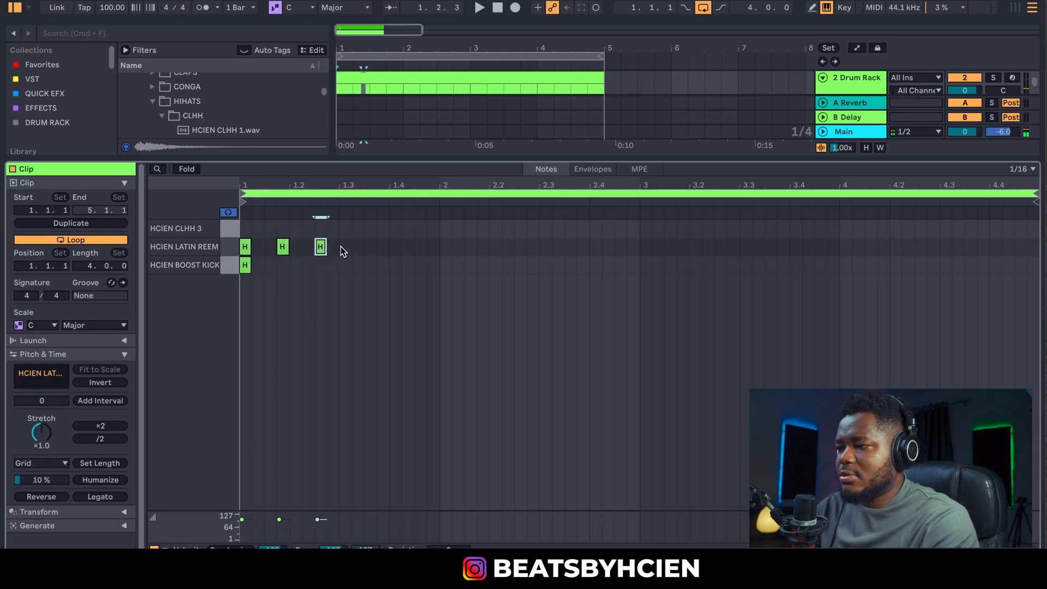
Lower the velocity of all three HCIEN LATIN REEM notes and add a kick note on 1.2 during playback.
{"action": "left_click", "coordinate": [177, 246]}
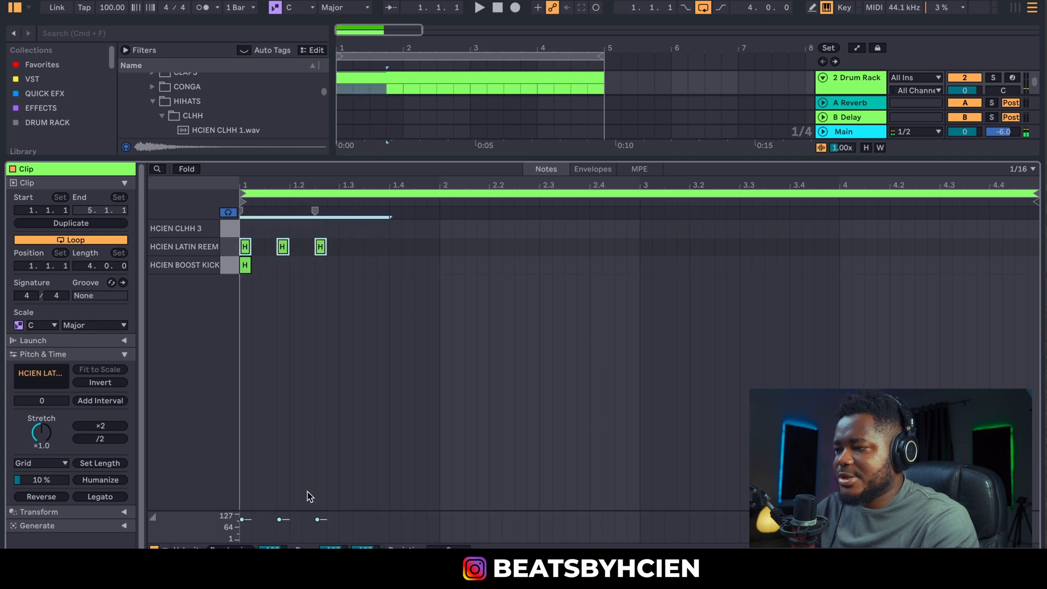
{"action": "left_click_drag", "start_coordinate": [320, 519], "coordinate": [320, 531]}
{"action": "key", "text": "space"}
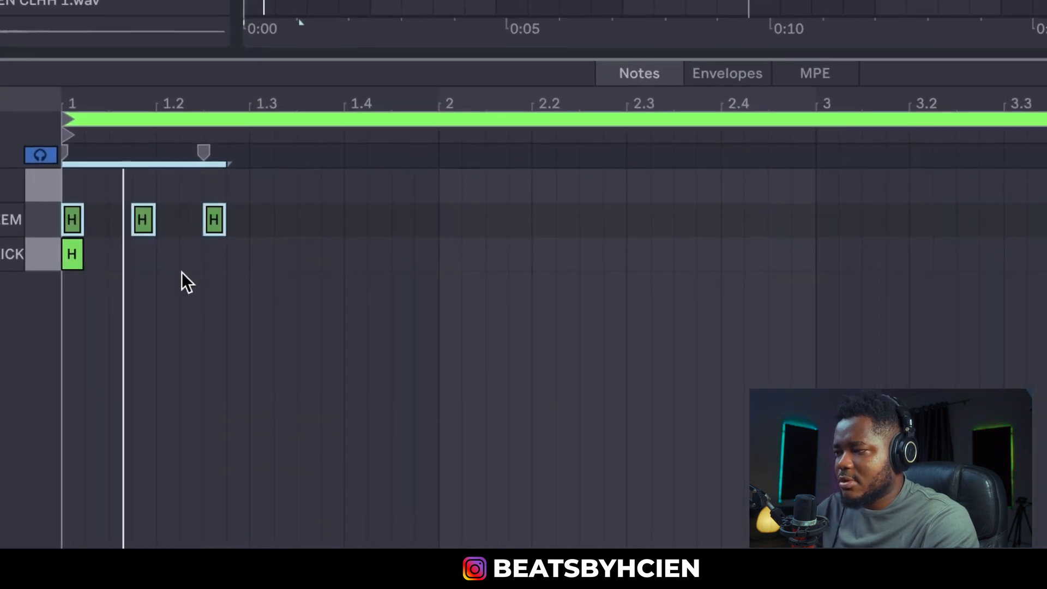
{"action": "double_click", "coordinate": [171, 260]}
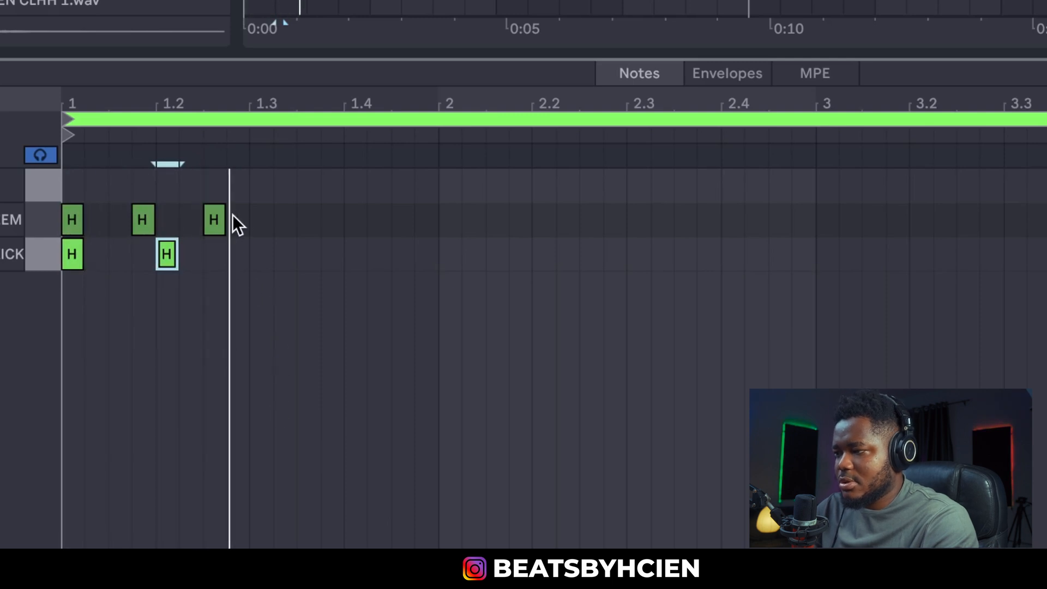
{"action": "key", "text": "space"}
Duplicate the three HCIEN LATIN REEM notes from the first two beats into beats 3 and 4 of bar 1.
{"action": "left_click", "coordinate": [248, 216]}
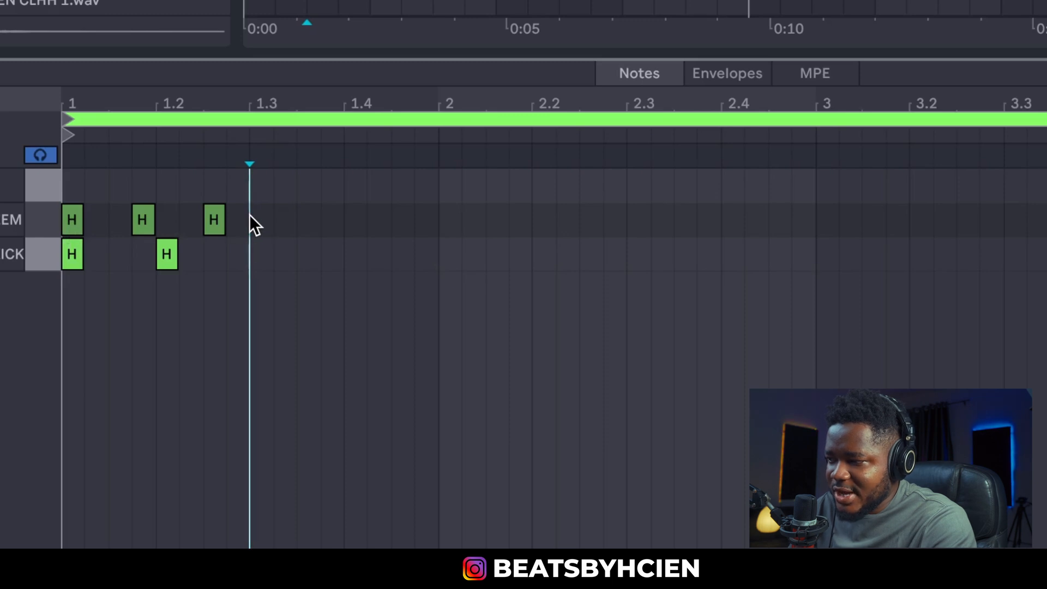
{"action": "left_click_drag", "start_coordinate": [249, 218], "coordinate": [52, 218]}
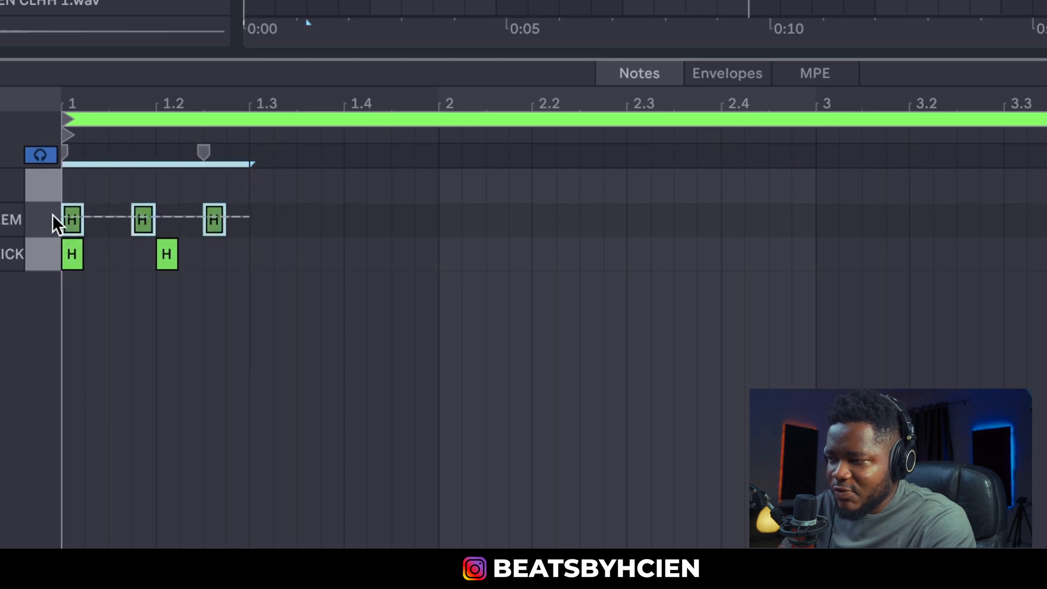
{"action": "key", "text": "ctrl+d"}
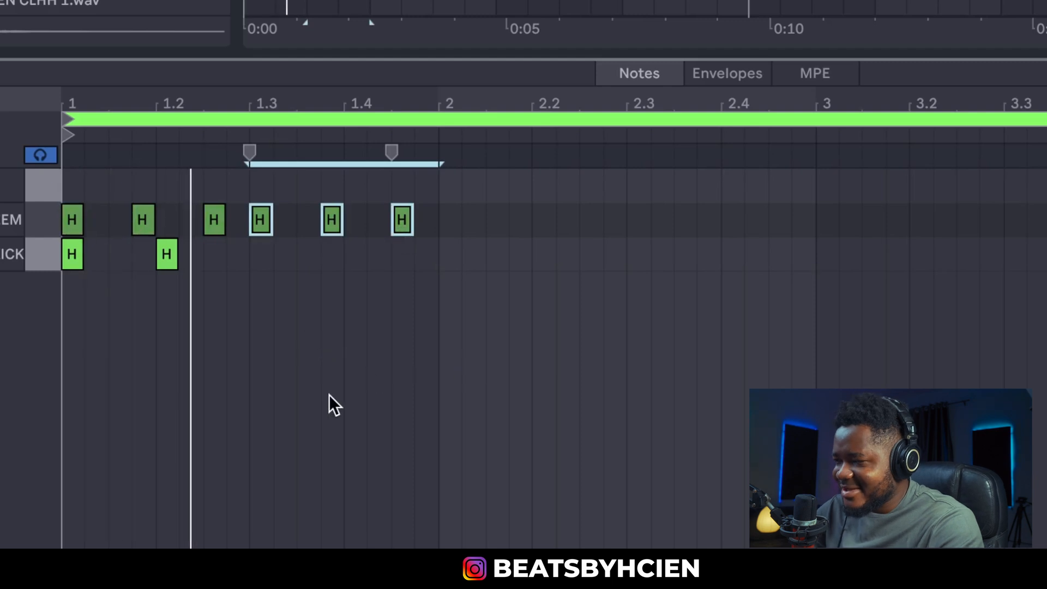
Add kick notes at 1.3, 1.4 and 1.4.3 to complete the first bar.
{"action": "double_click", "coordinate": [254, 248]}
{"action": "double_click", "coordinate": [355, 254]}
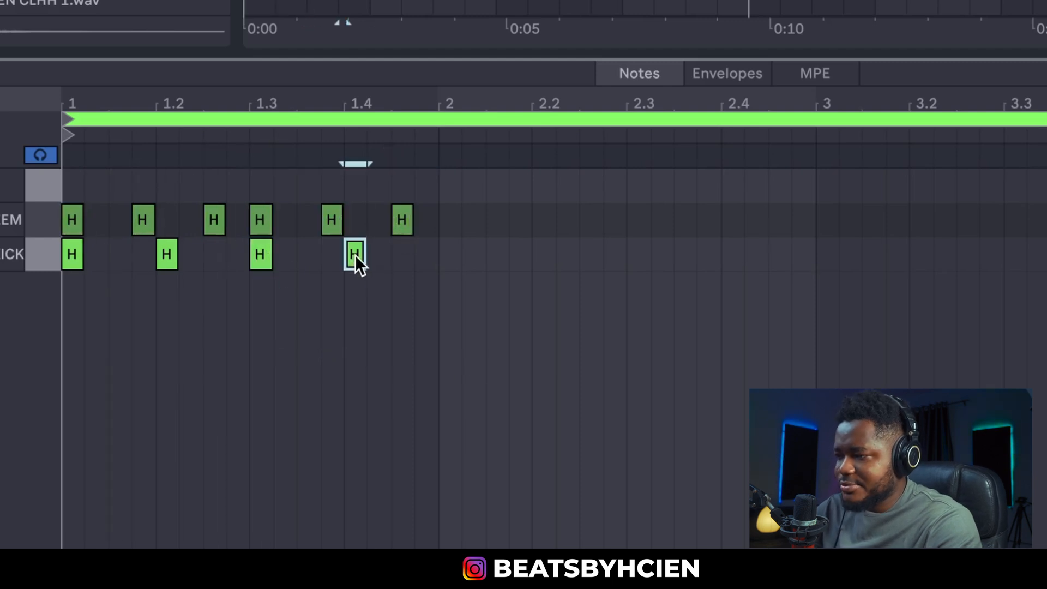
{"action": "key", "text": "space"}
{"action": "double_click", "coordinate": [407, 256]}
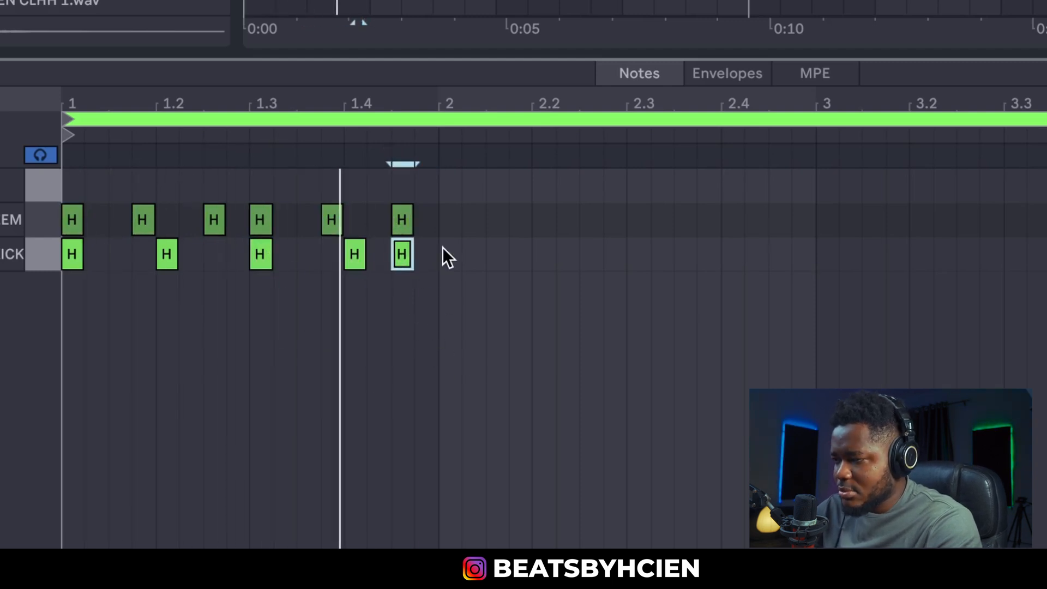
Duplicate the complete one-bar kick and Latin Reem pattern across bars 2 to 4 and add a quieter kick note at 4.2.4.
{"action": "key", "text": "ctrl+a"}
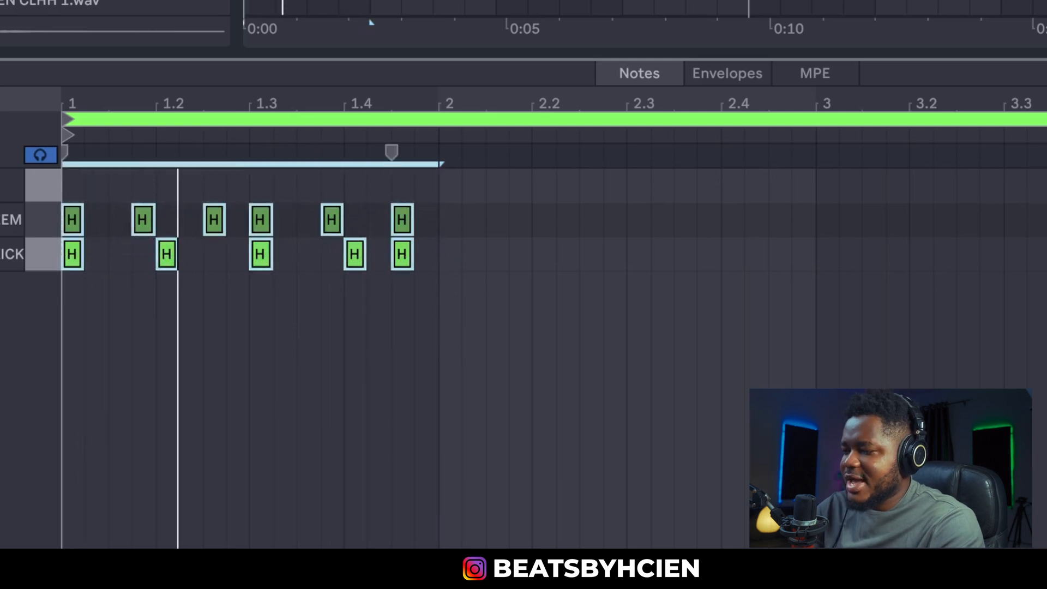
{"action": "key", "text": "ctrl+d"}
{"action": "key", "text": "ctrl+d"}
{"action": "left_click", "coordinate": [104, 298]}
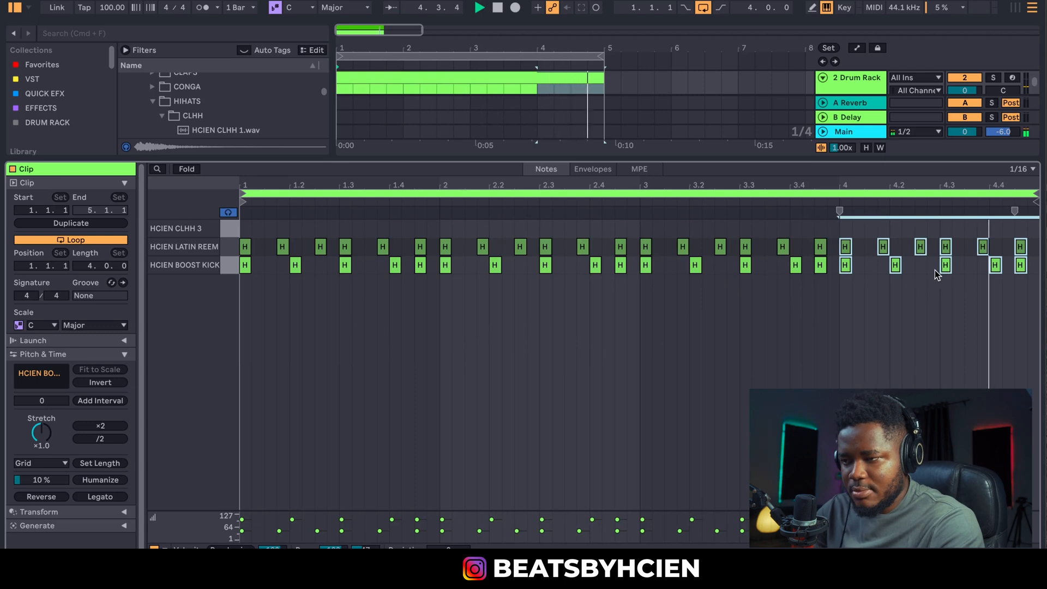
{"action": "left_click", "coordinate": [936, 273]}
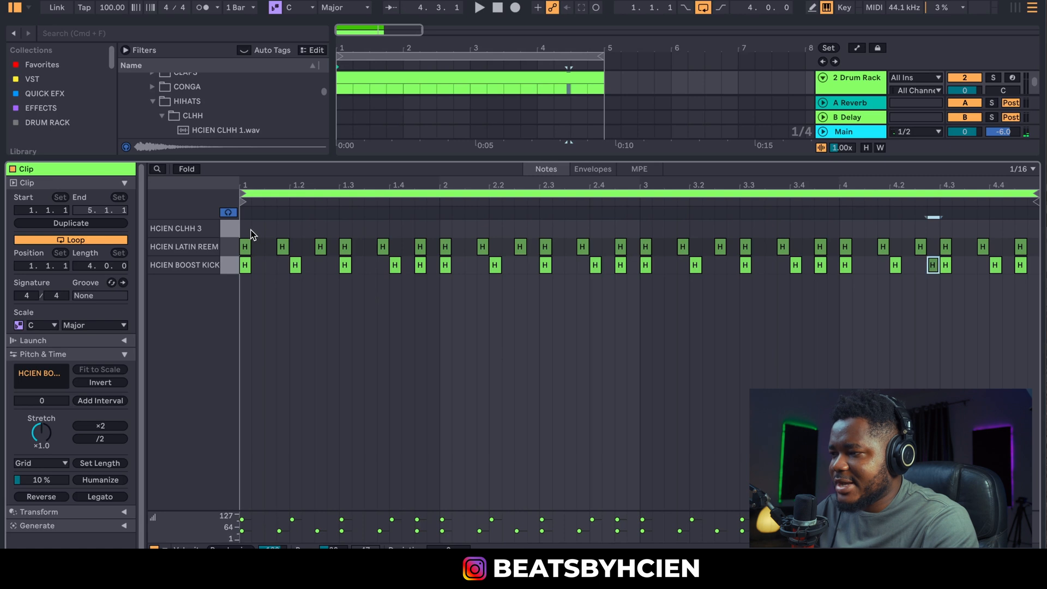
Place HCIEN CLHH 3 hi-hat notes at 1.1.1 and 1.1.4 and lower their velocity.
{"action": "double_click", "coordinate": [280, 228]}
{"action": "left_click", "coordinate": [220, 225]}
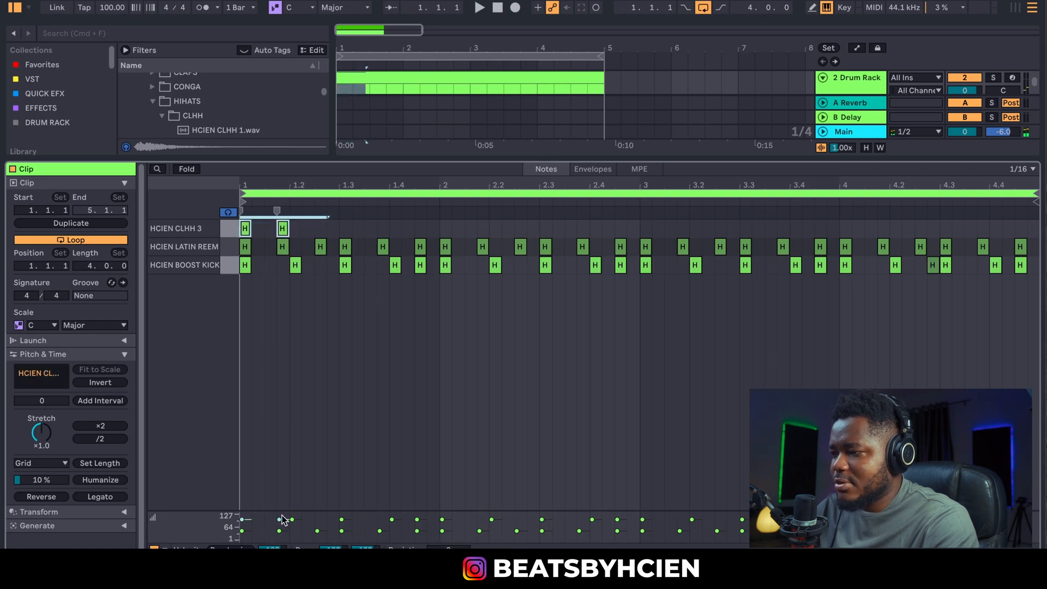
{"action": "left_click_drag", "start_coordinate": [280, 519], "coordinate": [280, 524]}
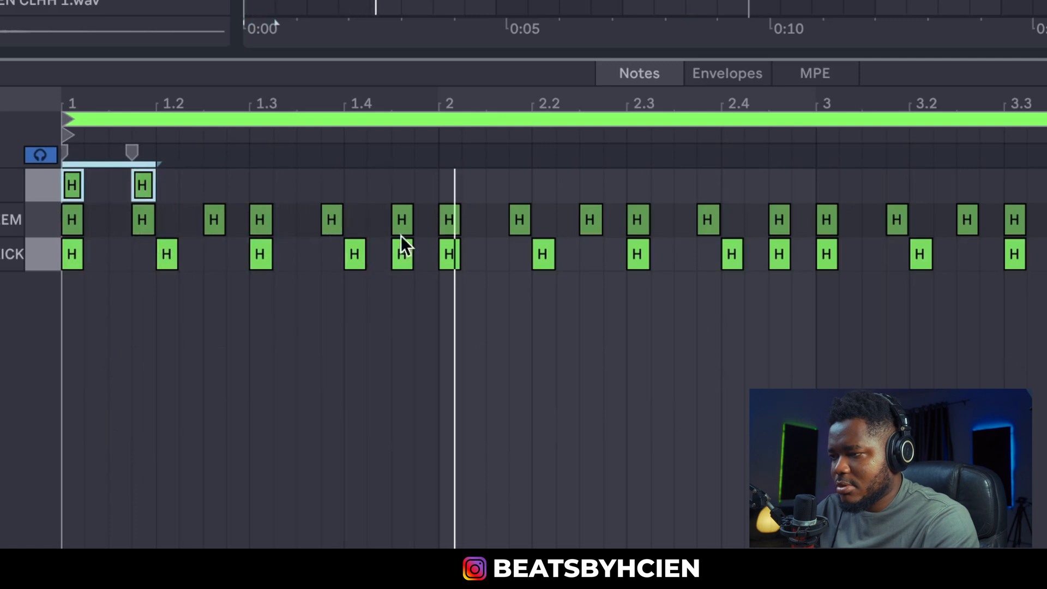
Add HCIEN CLHH 3 hi-hat notes at 2.2.3 and 1.3.3 while auditioning the pattern.
{"action": "double_click", "coordinate": [607, 186]}
{"action": "key", "text": "Left"}
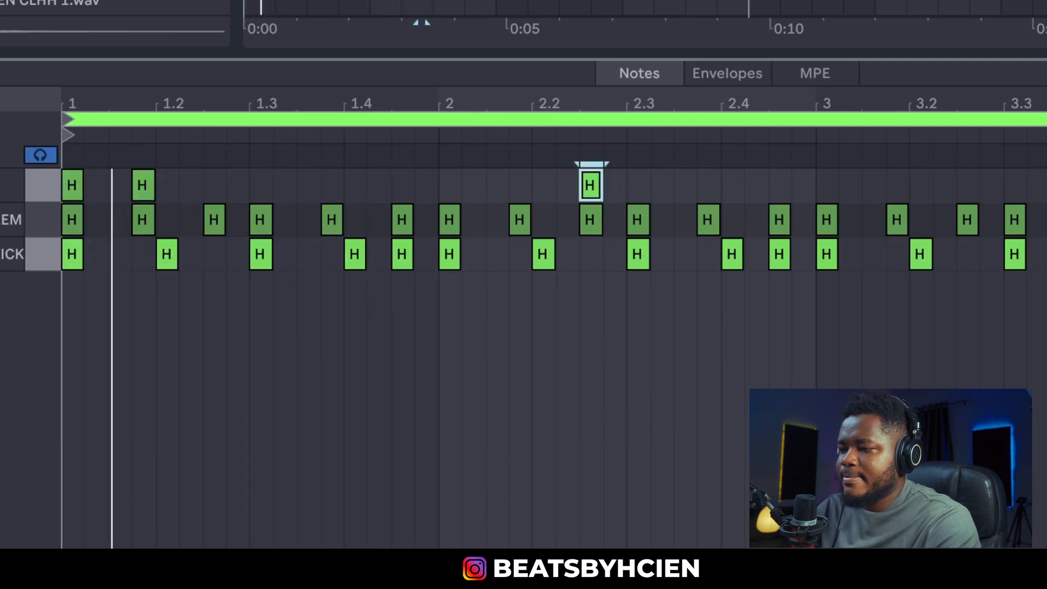
{"action": "key", "text": "space"}
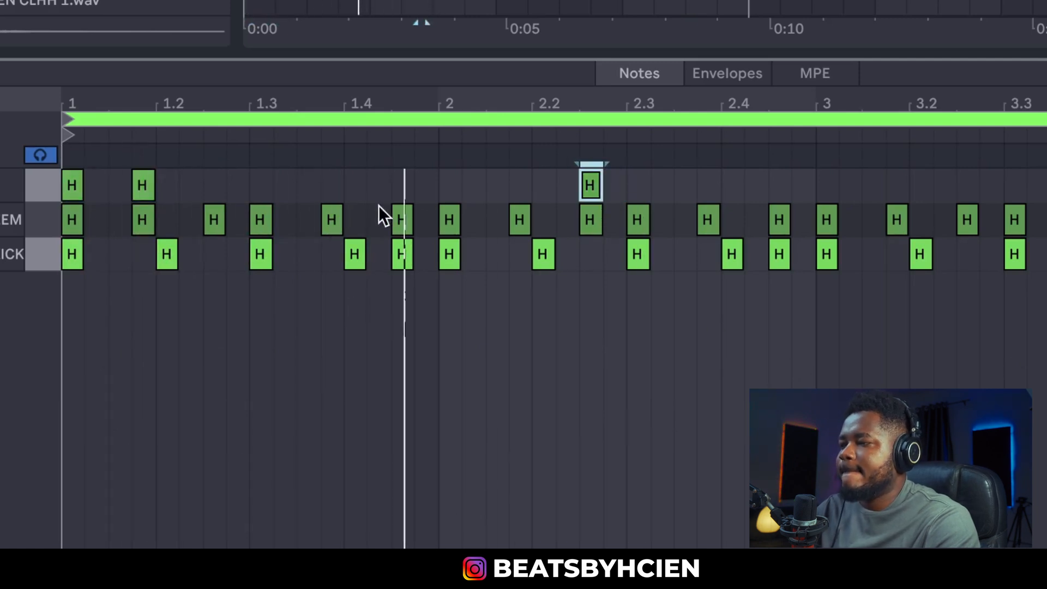
{"action": "key", "text": "space"}
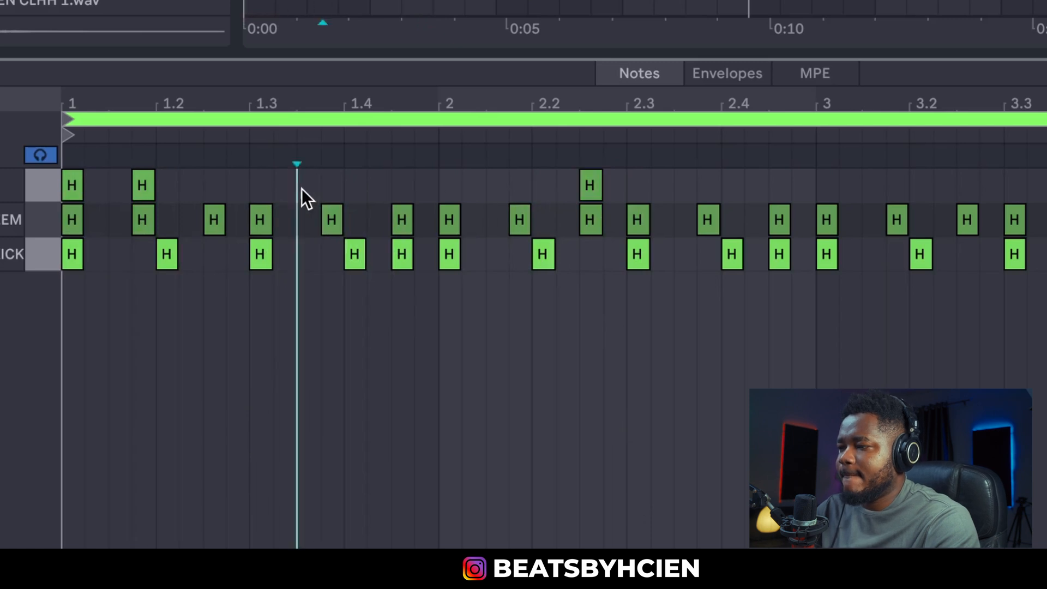
{"action": "double_click", "coordinate": [300, 192]}
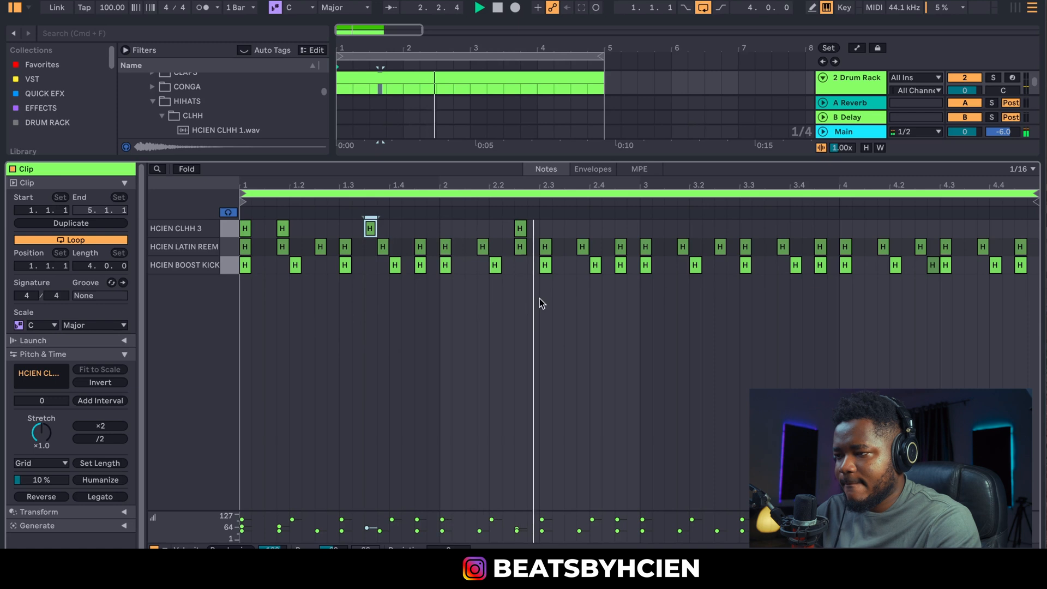
Try the note editor's fixed grid at 1/32 and 1/16, and set it to 1/8.
{"action": "left_click", "coordinate": [1020, 170]}
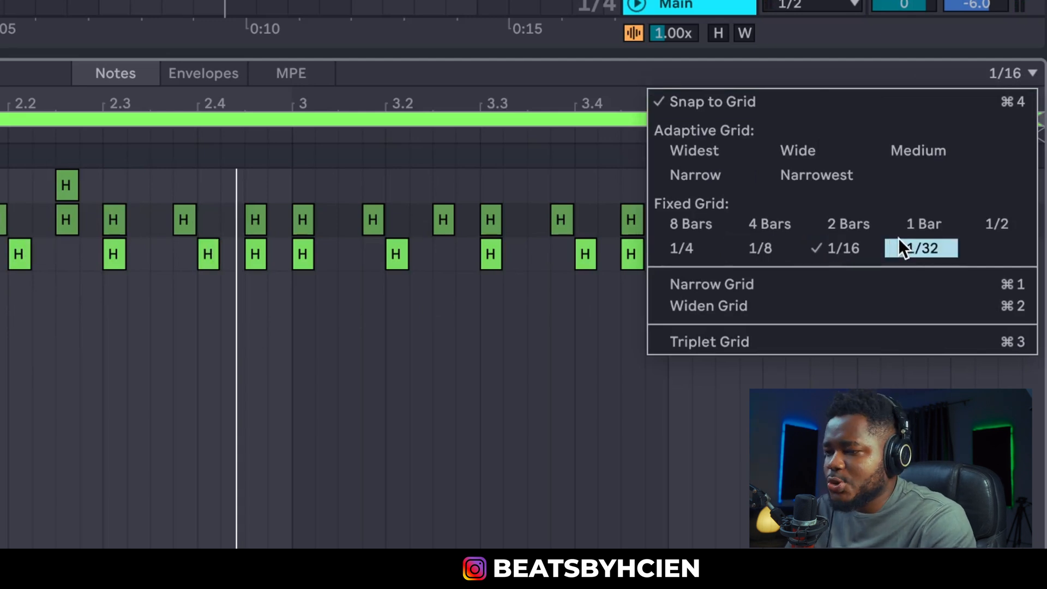
{"action": "left_click", "coordinate": [925, 248]}
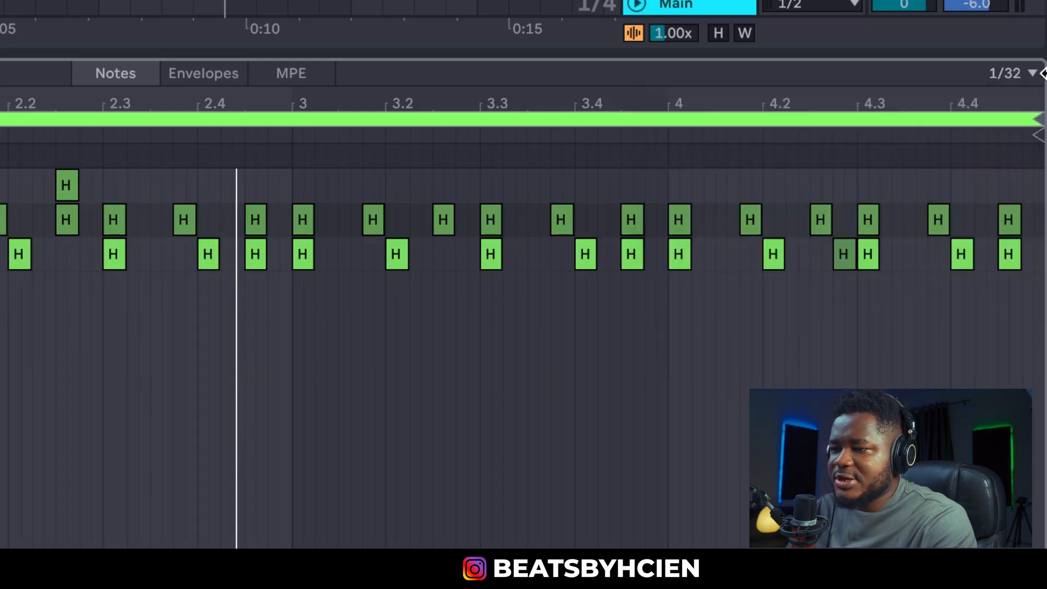
{"action": "left_click", "coordinate": [1013, 81]}
{"action": "left_click", "coordinate": [833, 248]}
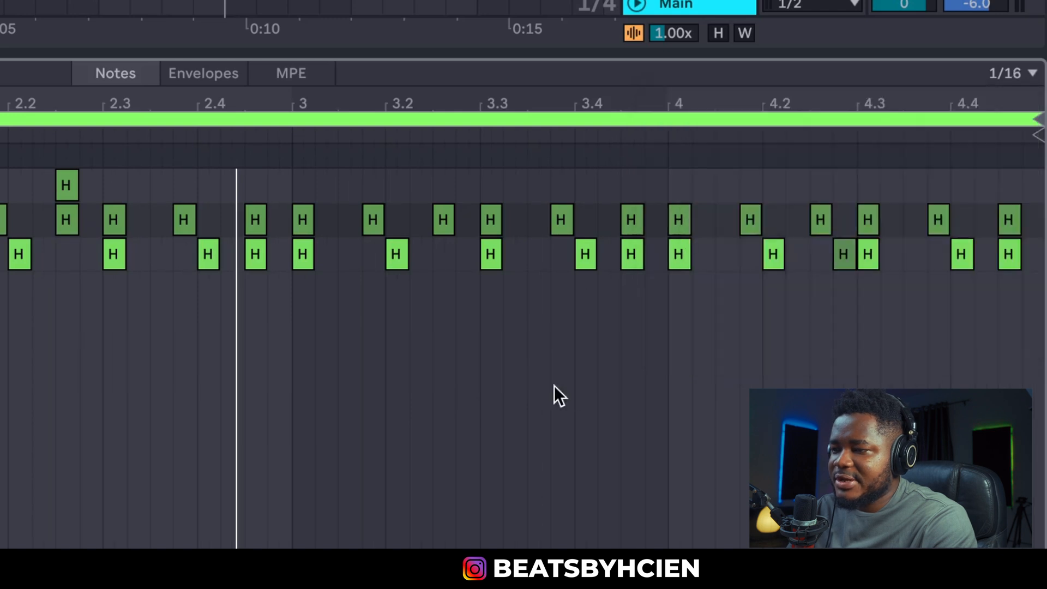
{"action": "left_click", "coordinate": [1004, 83]}
{"action": "left_click", "coordinate": [774, 248]}
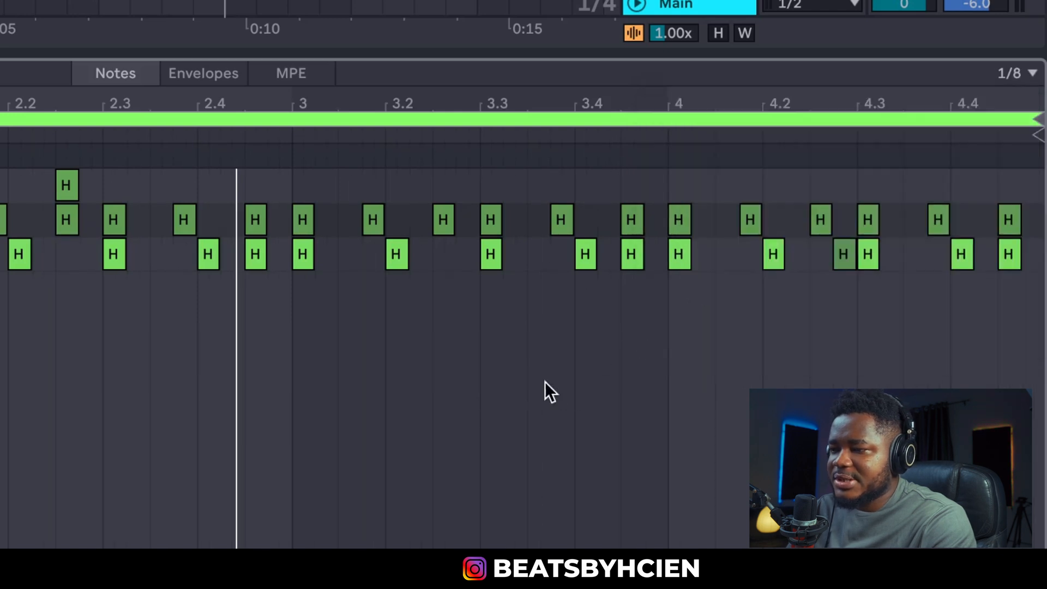
Set the note grid to 1/32 and add a roll of four quiet HCIEN CLHH 3 notes from 2.4.3 to bar 3.
{"action": "left_click", "coordinate": [1023, 89]}
{"action": "left_click", "coordinate": [927, 248]}
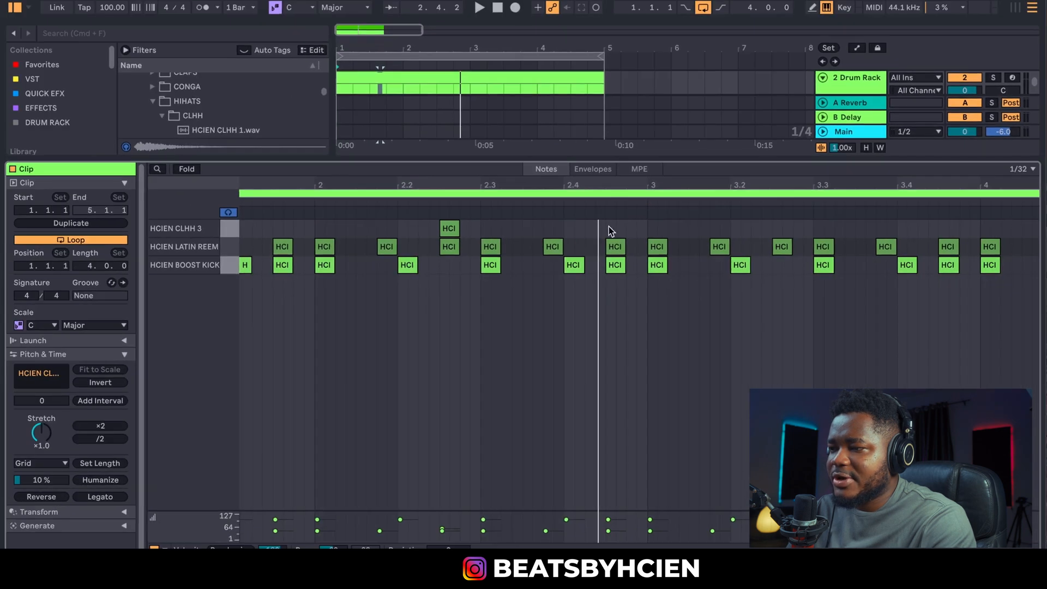
{"action": "double_click", "coordinate": [609, 228]}
{"action": "left_click_drag", "start_coordinate": [611, 228], "coordinate": [613, 238]}
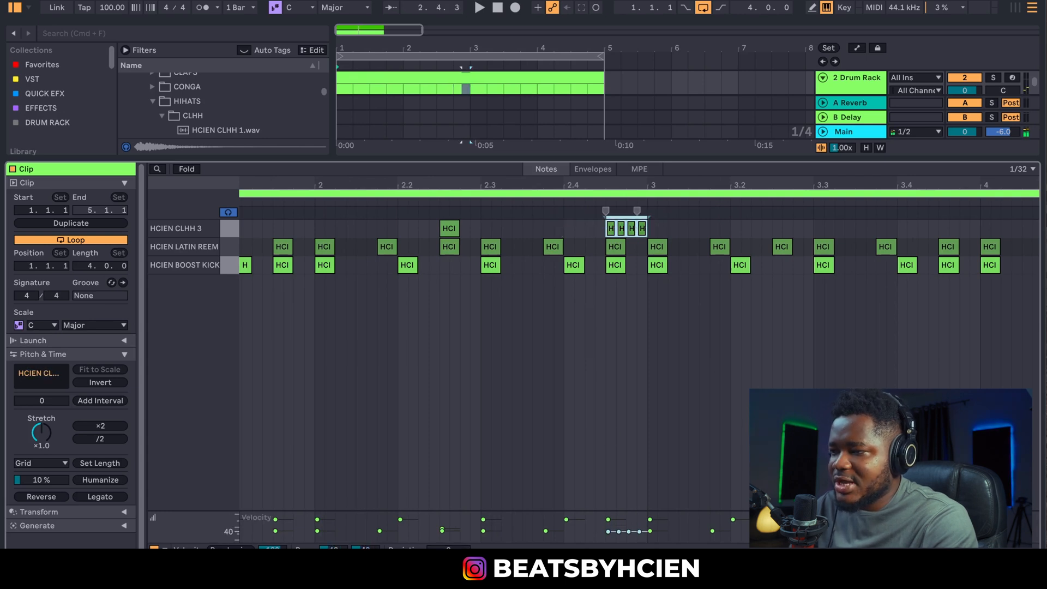
{"action": "left_click_drag", "start_coordinate": [652, 184], "coordinate": [645, 158]}
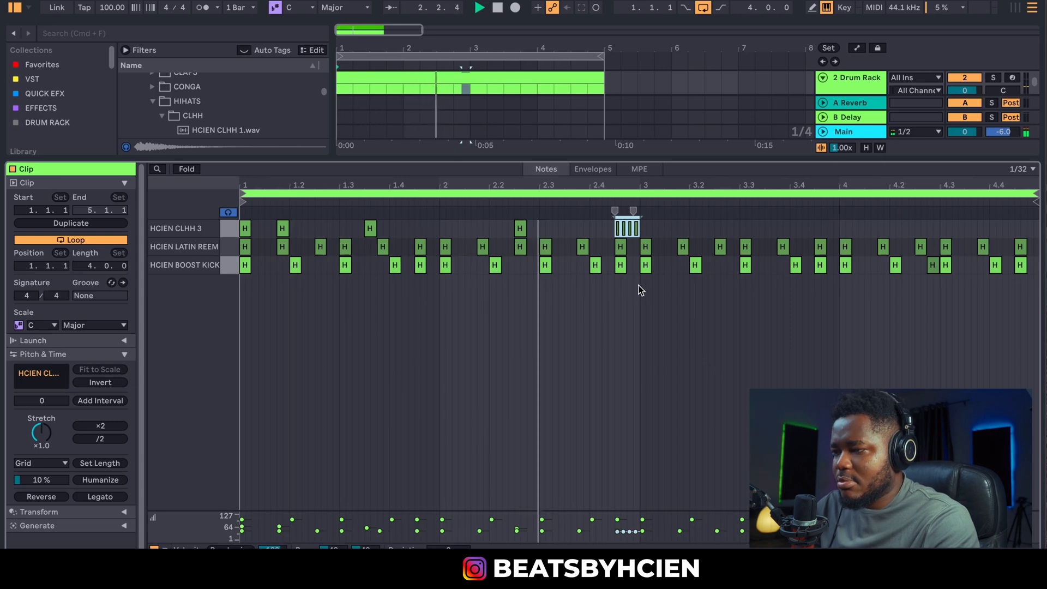
Duplicate the complete drum pattern of bars 1 and 2 into bars 3 and 4 and close the clip editor.
{"action": "left_click_drag", "start_coordinate": [645, 217], "coordinate": [544, 217]}
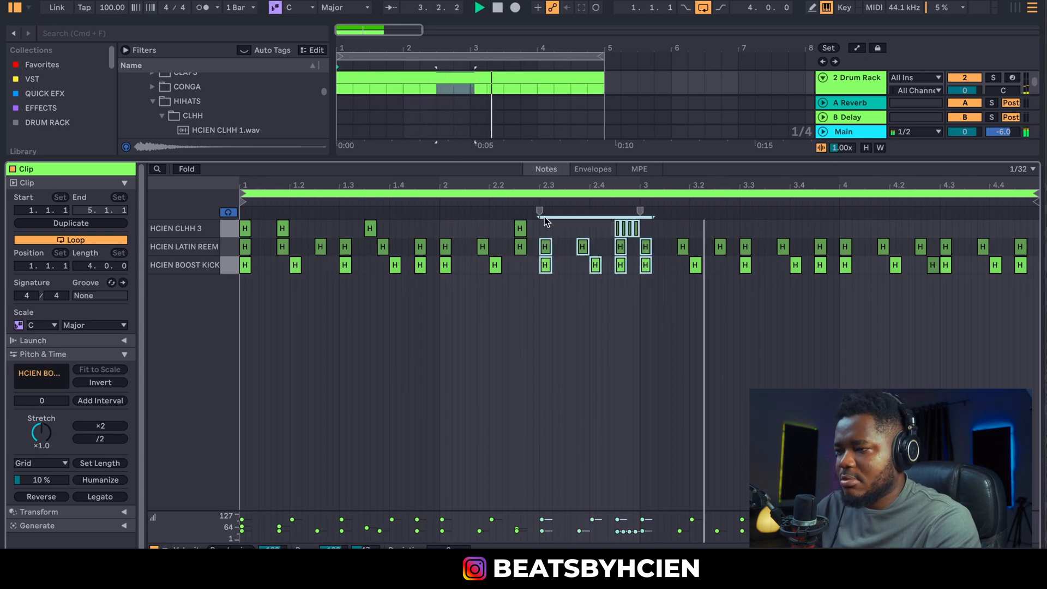
{"action": "left_click_drag", "start_coordinate": [633, 277], "coordinate": [207, 203]}
{"action": "key", "text": "super+d"}
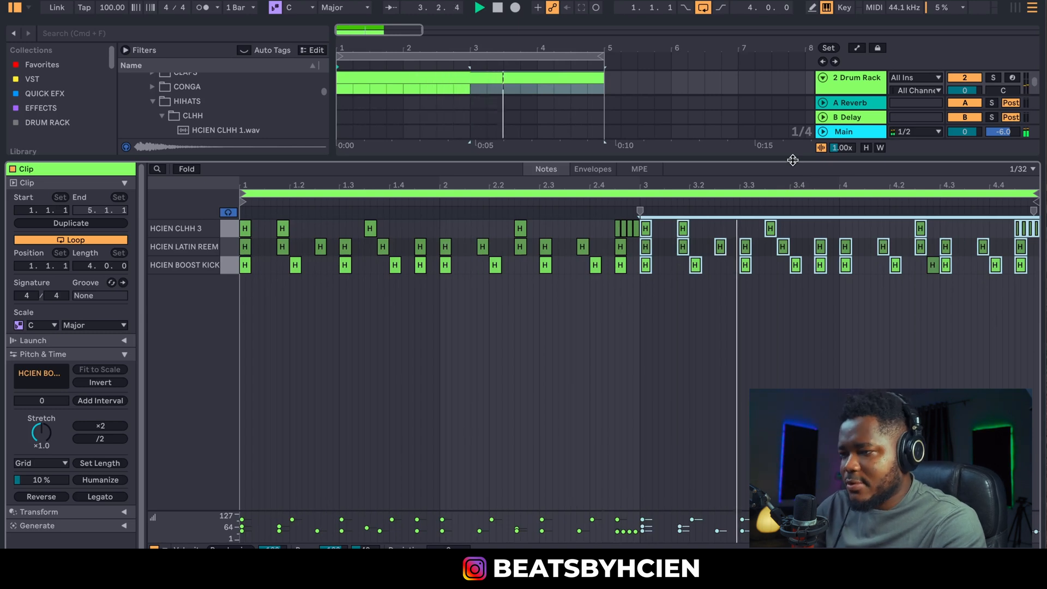
{"action": "key", "text": "super+alt+l"}
Open the LOOPS folder of the SKILLONAIRE pack in the Favorites collection.
{"action": "scroll", "coordinate": [226, 194], "scroll_direction": "up", "scroll_amount": 5}
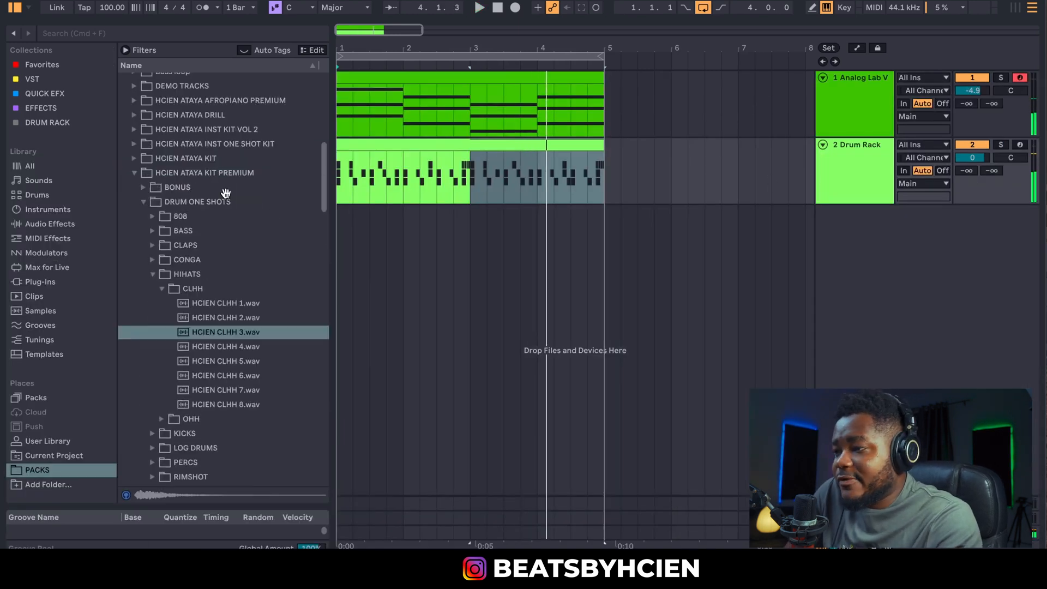
{"action": "scroll", "coordinate": [225, 194], "scroll_direction": "up", "scroll_amount": 10}
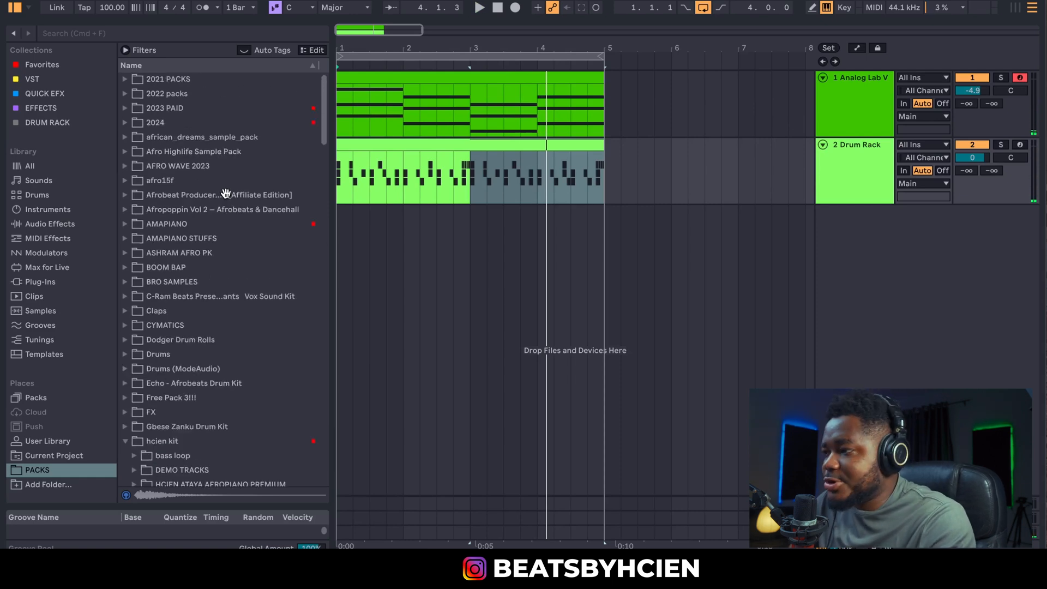
{"action": "left_click", "coordinate": [42, 65]}
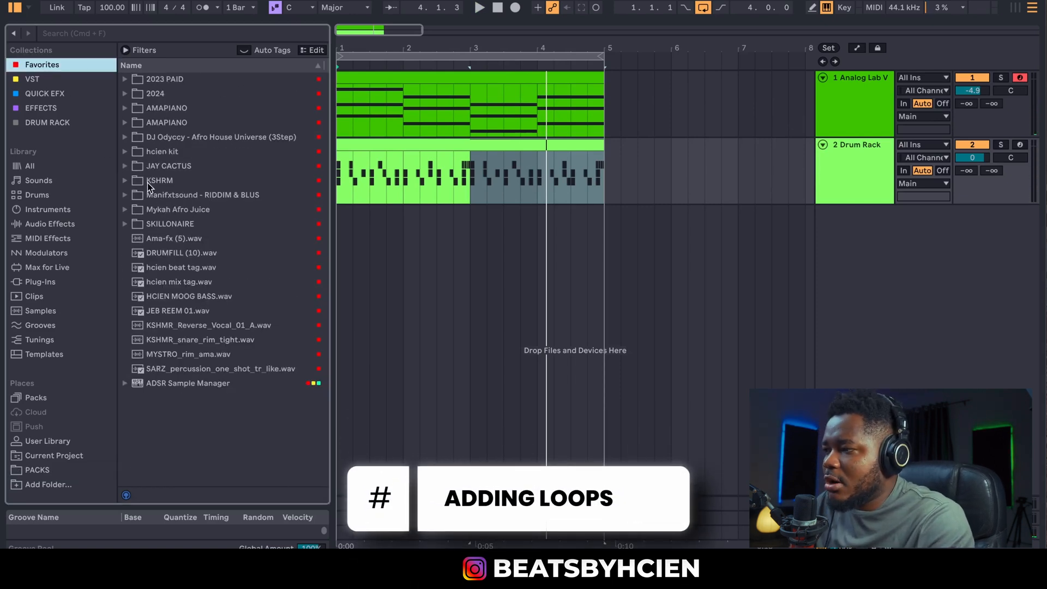
{"action": "left_click", "coordinate": [126, 222]}
{"action": "left_click", "coordinate": [134, 238]}
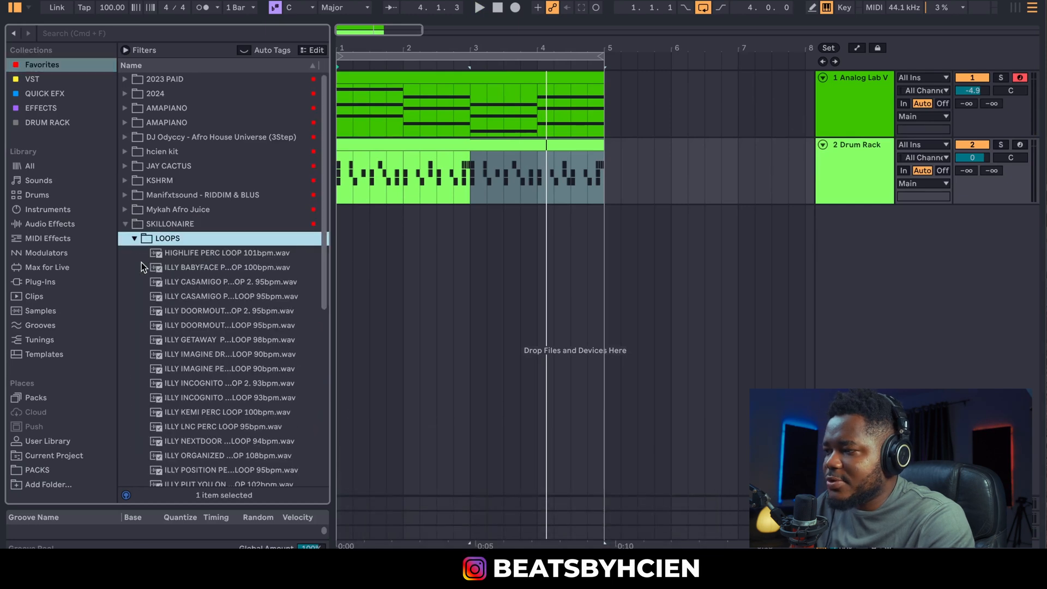
{"action": "scroll", "coordinate": [218, 262], "scroll_direction": "down", "scroll_amount": 5}
Add the previewed ILLY WINE IT PERC LOOP 93bpm to a new audio track at bar 1 and trim it to four bars.
{"action": "left_click", "coordinate": [218, 255]}
{"action": "left_click", "coordinate": [218, 270]}
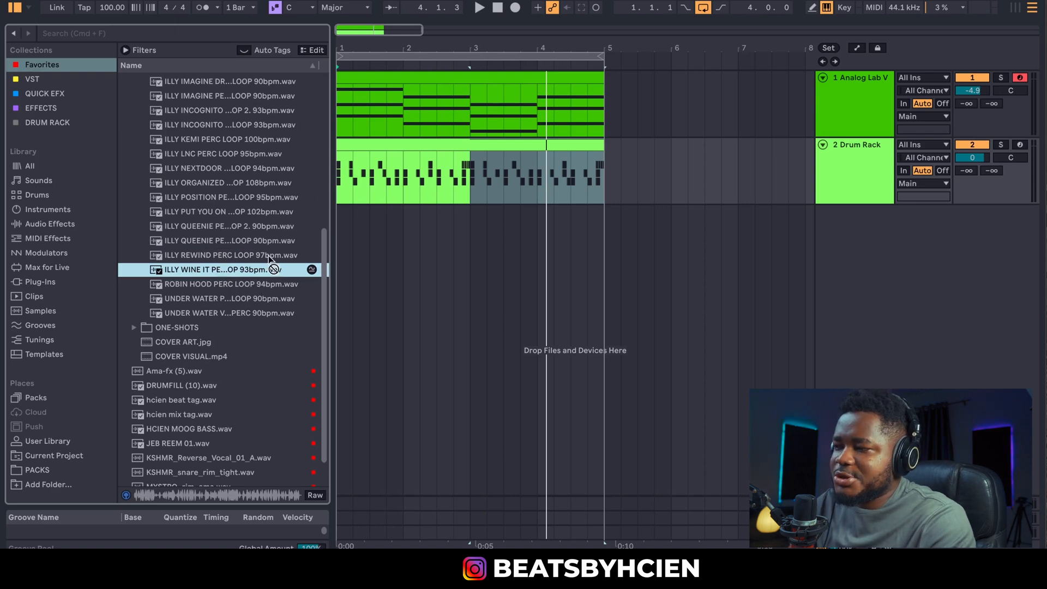
{"action": "left_click_drag", "start_coordinate": [271, 267], "coordinate": [342, 241]}
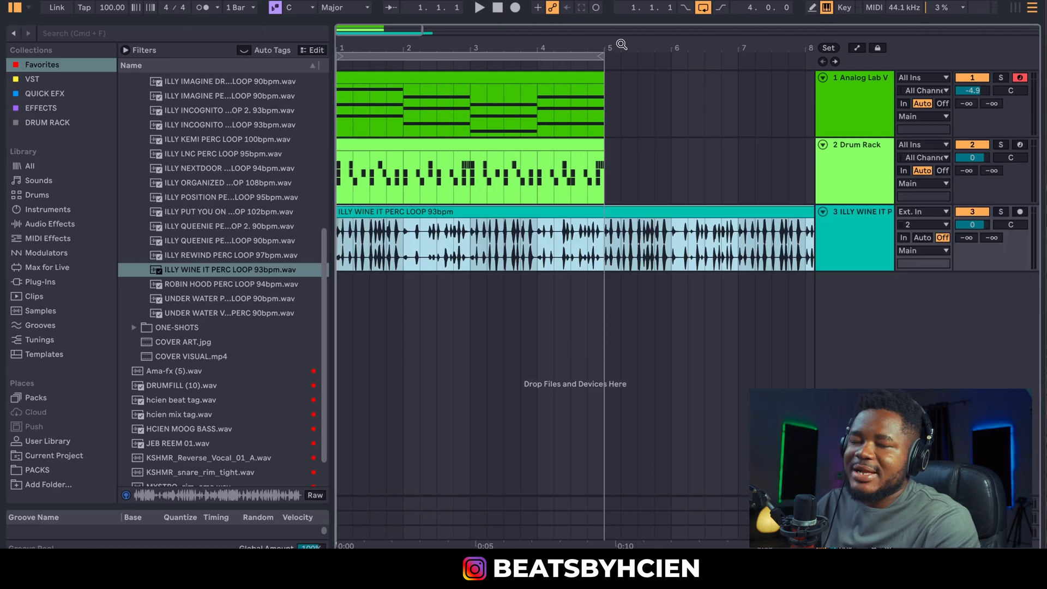
{"action": "key", "text": "minus"}
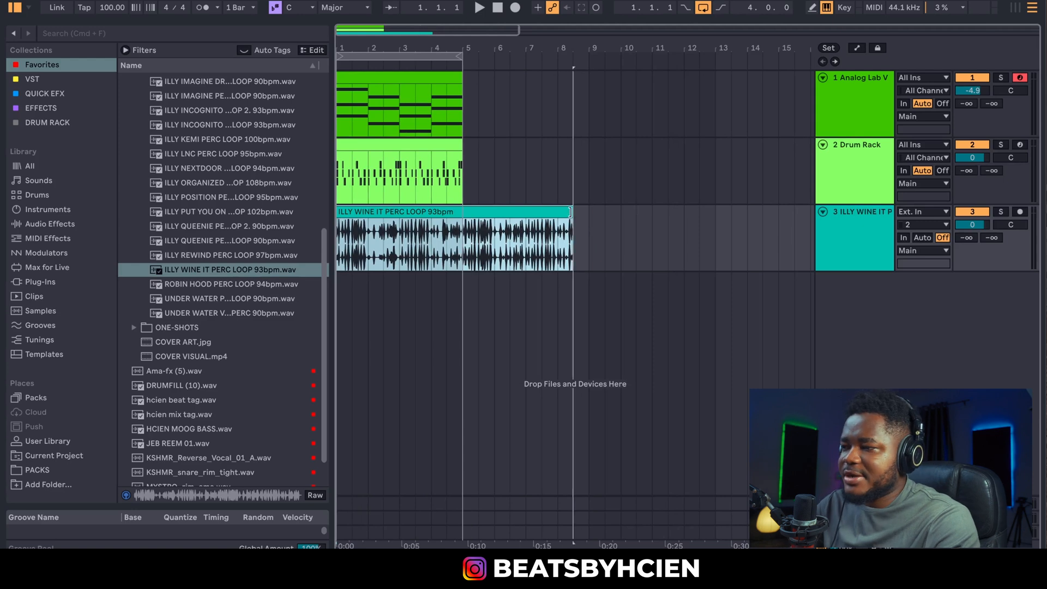
{"action": "left_click_drag", "start_coordinate": [570, 212], "coordinate": [459, 229]}
Lower the percussion loop track's volume to -13.4 dB and reduce it further while the arrangement plays.
{"action": "left_click", "coordinate": [986, 224]}
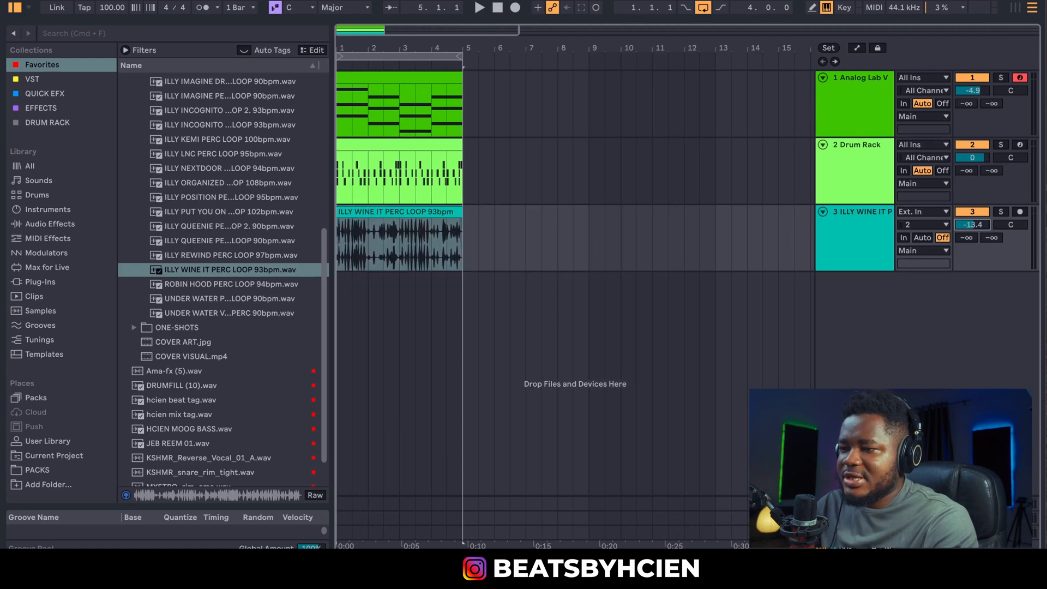
{"action": "key", "text": "space"}
{"action": "left_click_drag", "start_coordinate": [991, 231], "coordinate": [969, 256]}
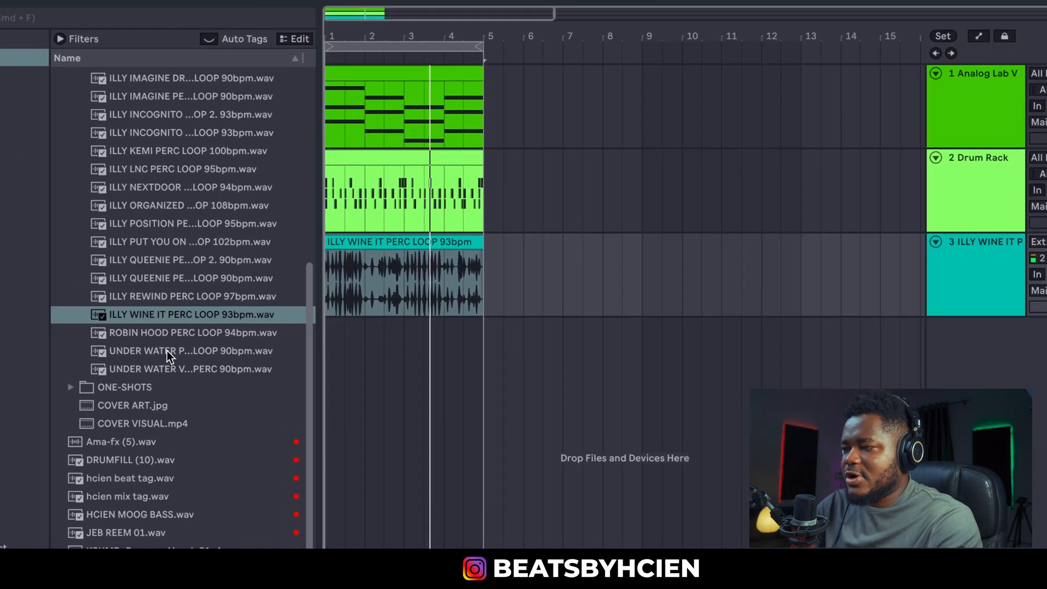
Replace the percussion loop on track 3 with UNDER WATER PERC LOOP 90bpm and audition it with the chords and drums.
{"action": "left_click_drag", "start_coordinate": [209, 298], "coordinate": [404, 256]}
{"action": "key", "text": "space"}
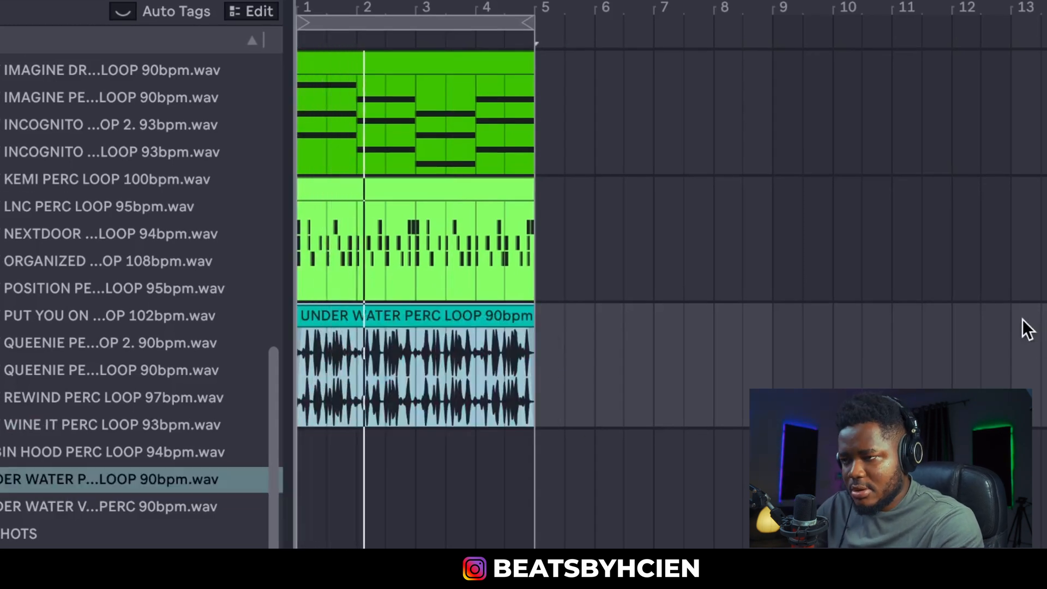
{"action": "left_click_drag", "start_coordinate": [299, 12], "coordinate": [300, 33]}
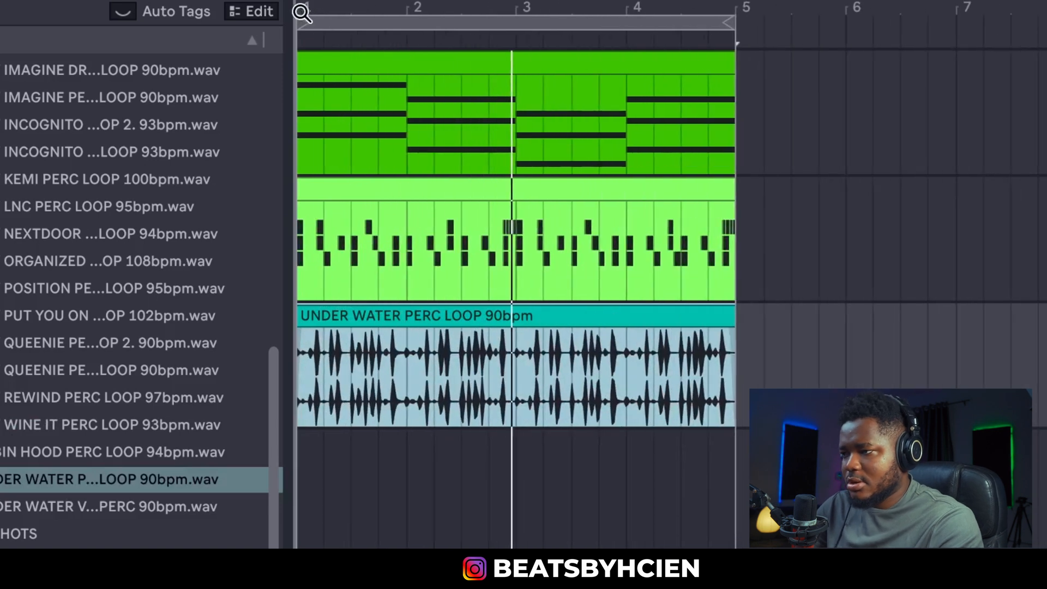
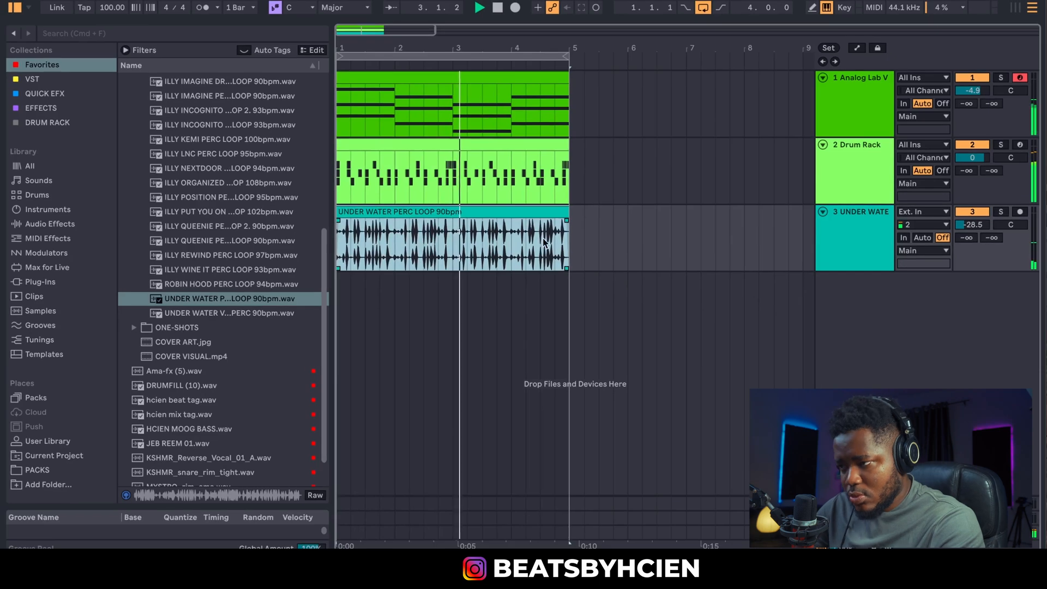
Transpose all chord notes in the Analog Lab clip down one octave and lower that track's volume to -6.9 dB.
{"action": "double_click", "coordinate": [543, 72]}
{"action": "key", "text": "space"}
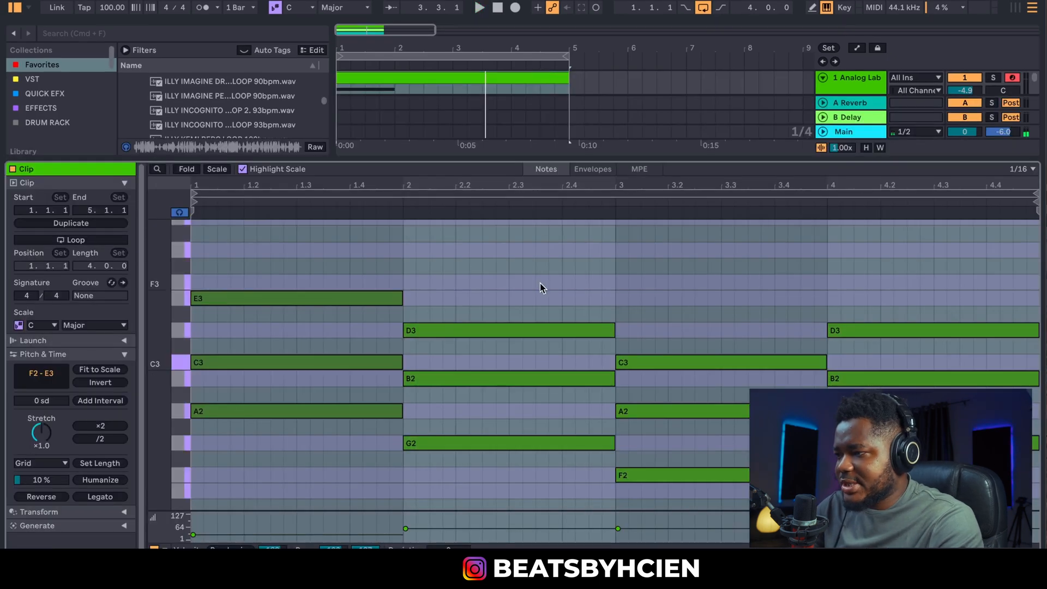
{"action": "key", "text": "super+alt+l"}
{"action": "double_click", "coordinate": [510, 80]}
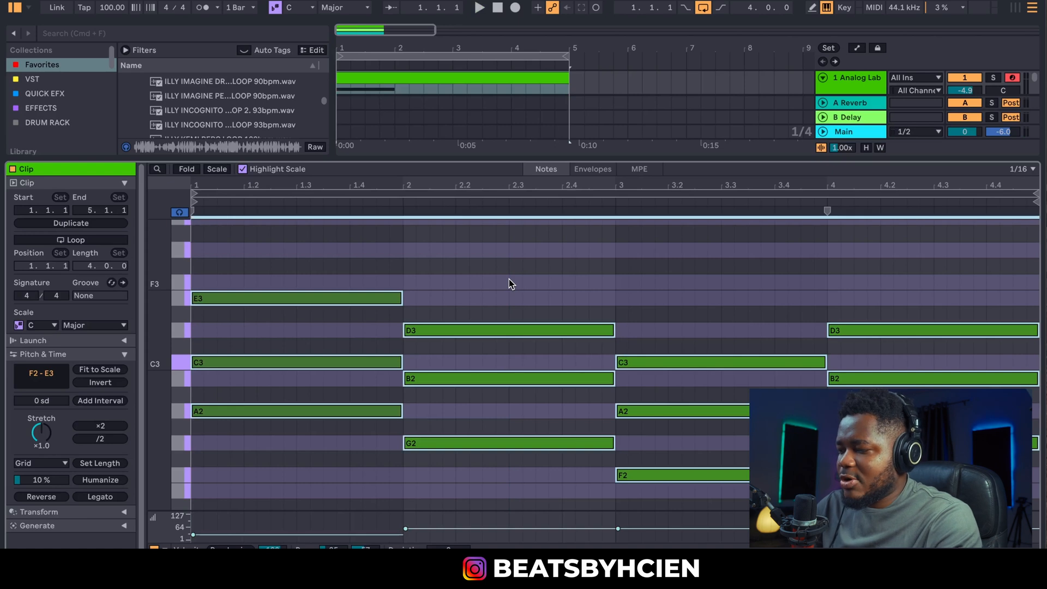
{"action": "key", "text": "shift+Down"}
{"action": "key", "text": "space"}
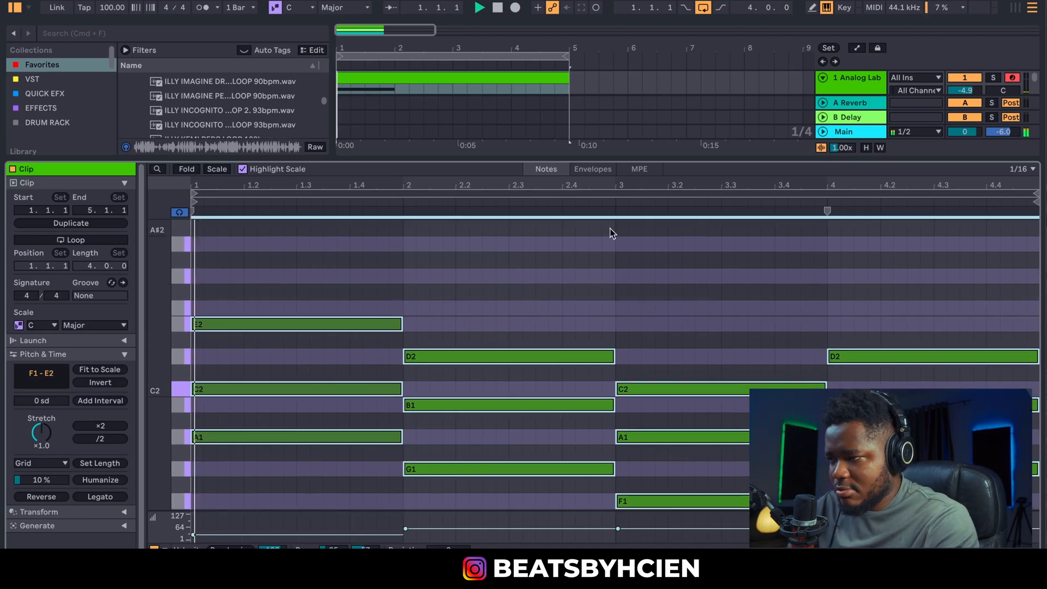
{"action": "key", "text": "super+alt+l"}
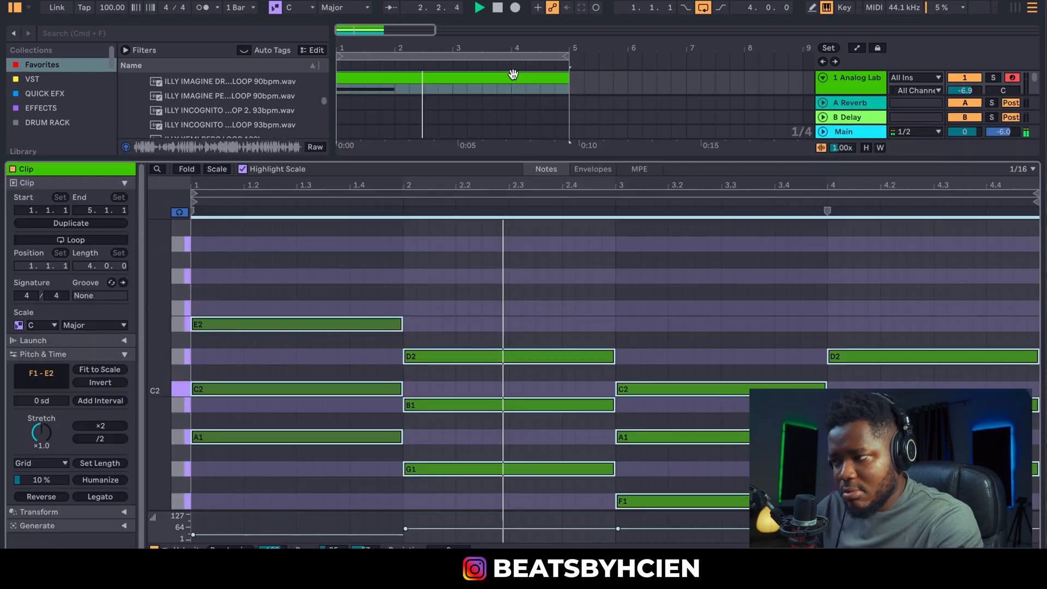
Move the E2 note in bar 1 and the D2 notes in bars 2 and 4 down one octave, and play the result.
{"action": "double_click", "coordinate": [511, 79]}
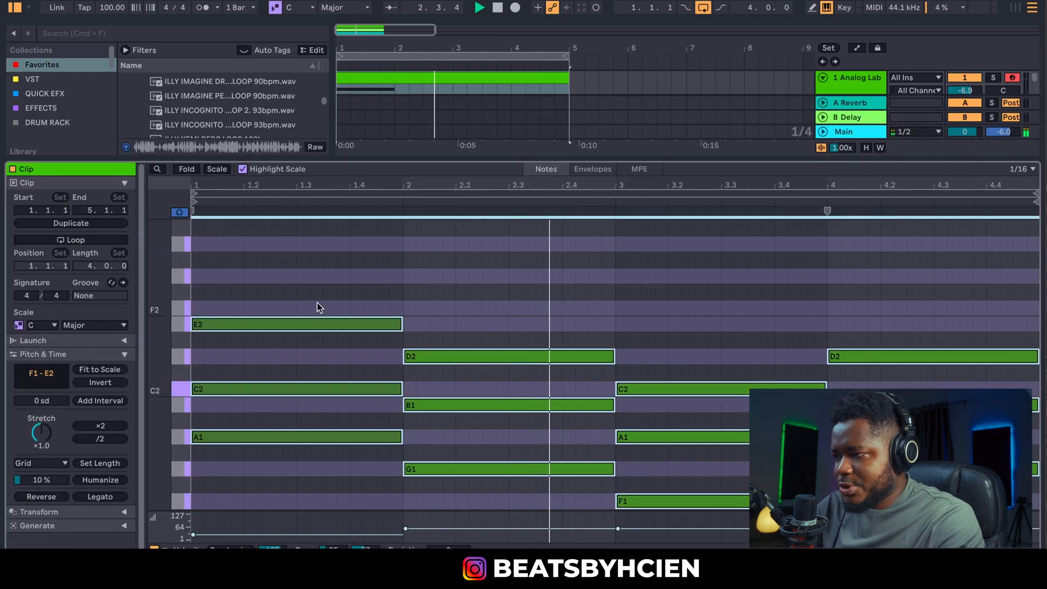
{"action": "key", "text": "space"}
{"action": "scroll", "coordinate": [246, 327], "scroll_direction": "down", "scroll_amount": 2}
{"action": "left_click", "coordinate": [246, 292]}
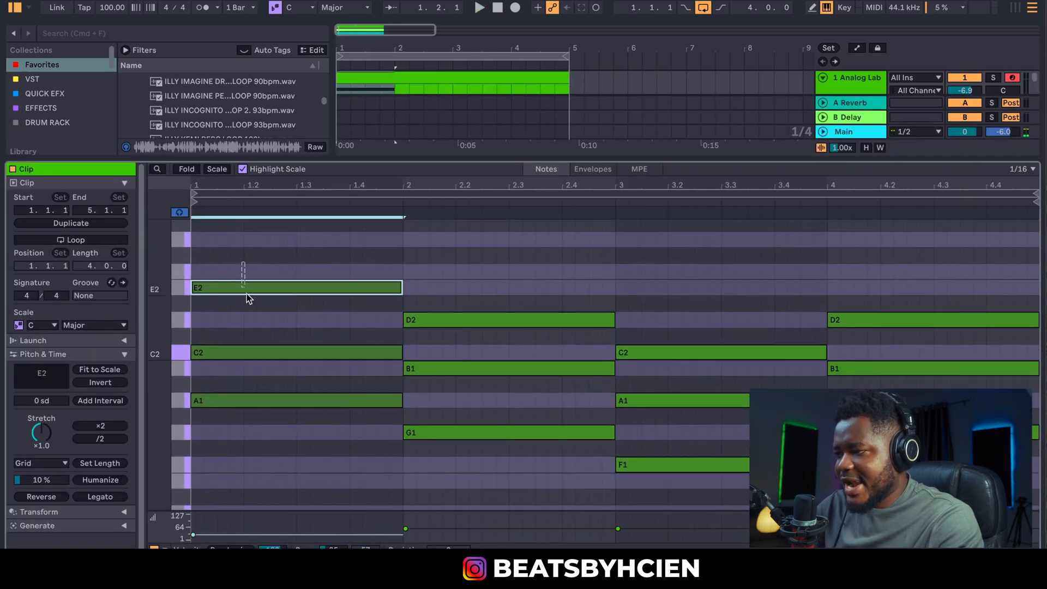
{"action": "key", "text": "shift+Down"}
{"action": "left_click", "coordinate": [442, 320]}
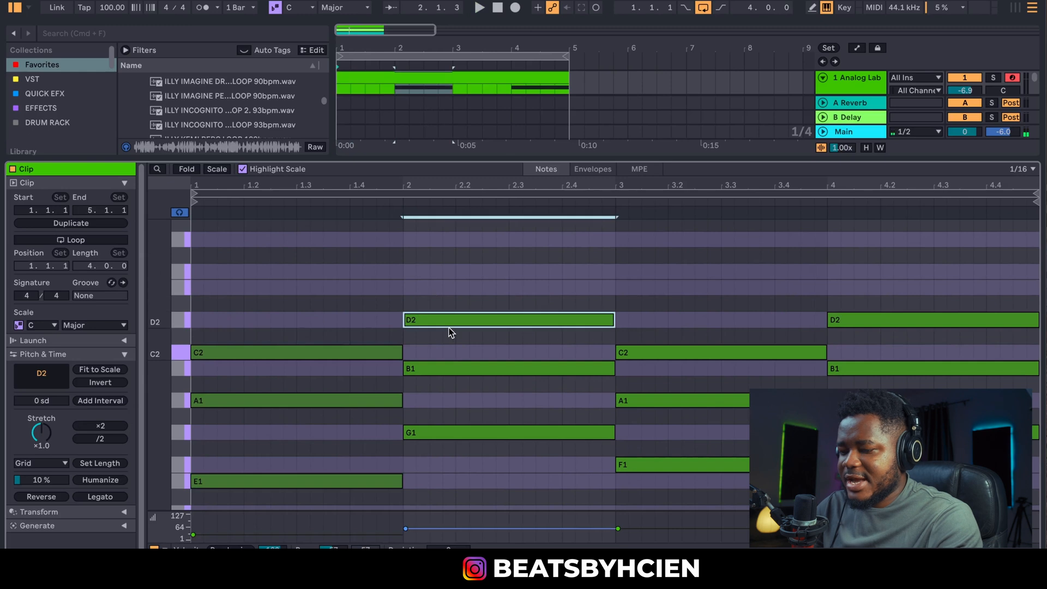
{"action": "key", "text": "shift+Down"}
{"action": "left_click", "coordinate": [881, 303]}
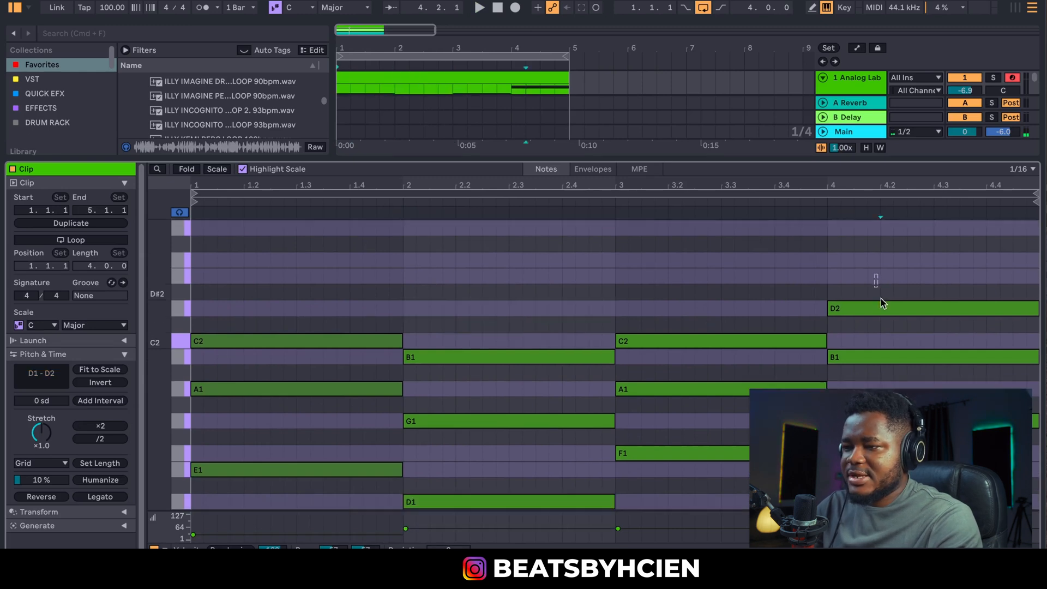
{"action": "key", "text": "shift+Down"}
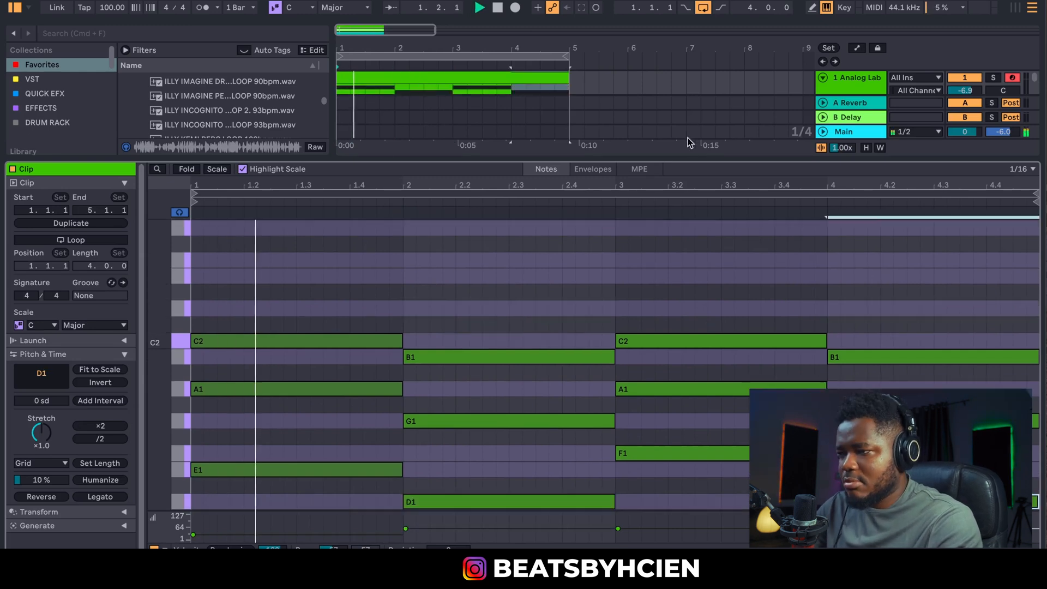
{"action": "key", "text": "super+alt+l"}
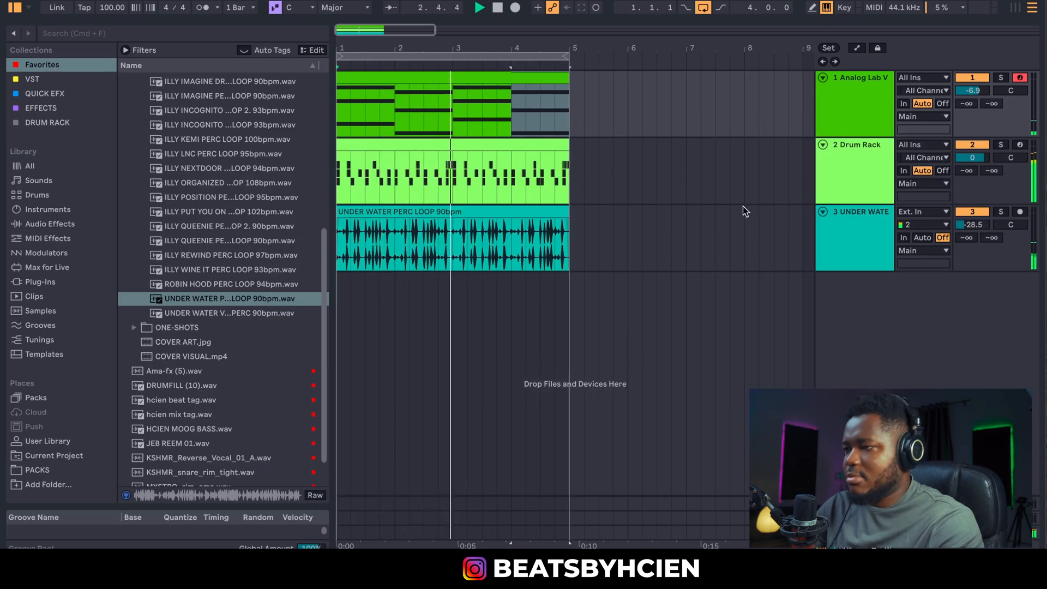
Open the FILLS & ROLLS folder of HCIEN ATAYA KIT PREMIUM inside the hcien kit favorites.
{"action": "left_click_drag", "start_coordinate": [472, 50], "coordinate": [472, 24]}
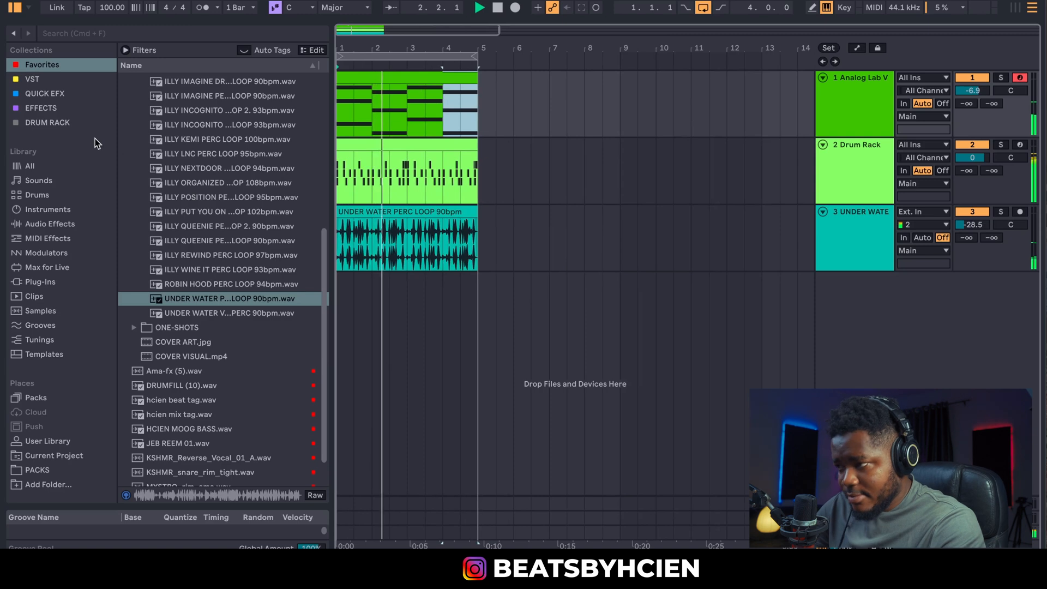
{"action": "scroll", "coordinate": [192, 178], "scroll_direction": "up", "scroll_amount": 6}
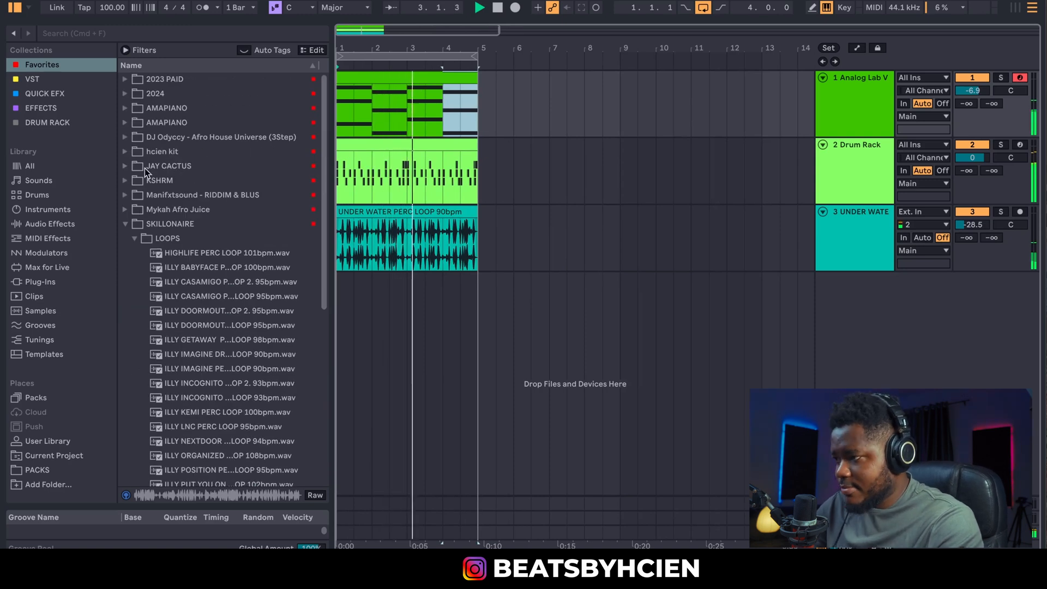
{"action": "left_click", "coordinate": [125, 153]}
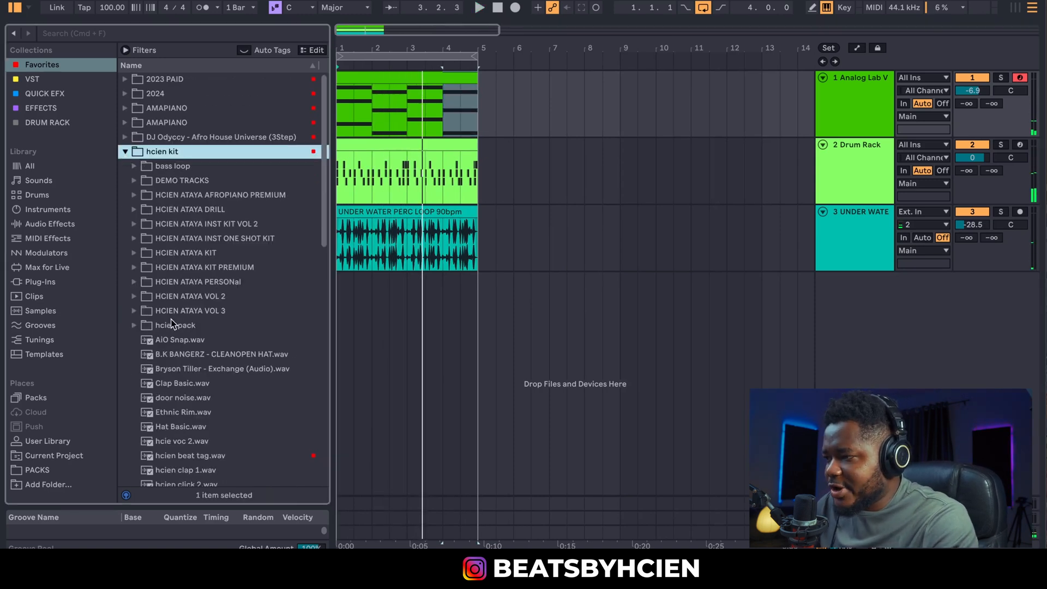
{"action": "left_click", "coordinate": [134, 268]}
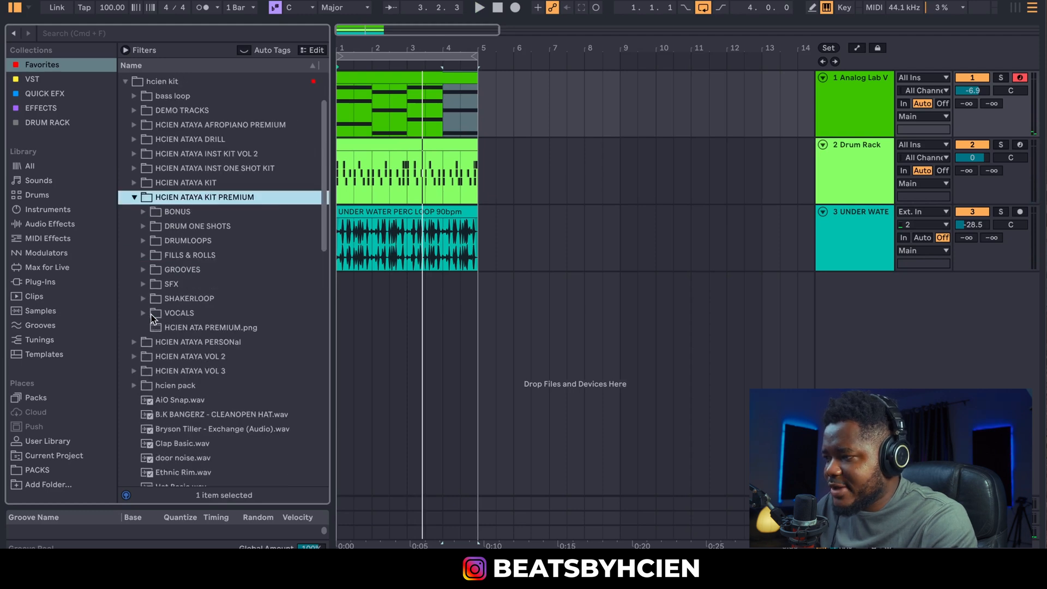
{"action": "left_click", "coordinate": [143, 256]}
Place the previewed HCIEN FILL 5 in bar 4 of a new audio track and lower the track's volume to -16.5 dB.
{"action": "scroll", "coordinate": [180, 273], "scroll_direction": "down", "scroll_amount": 3}
{"action": "left_click", "coordinate": [221, 284]}
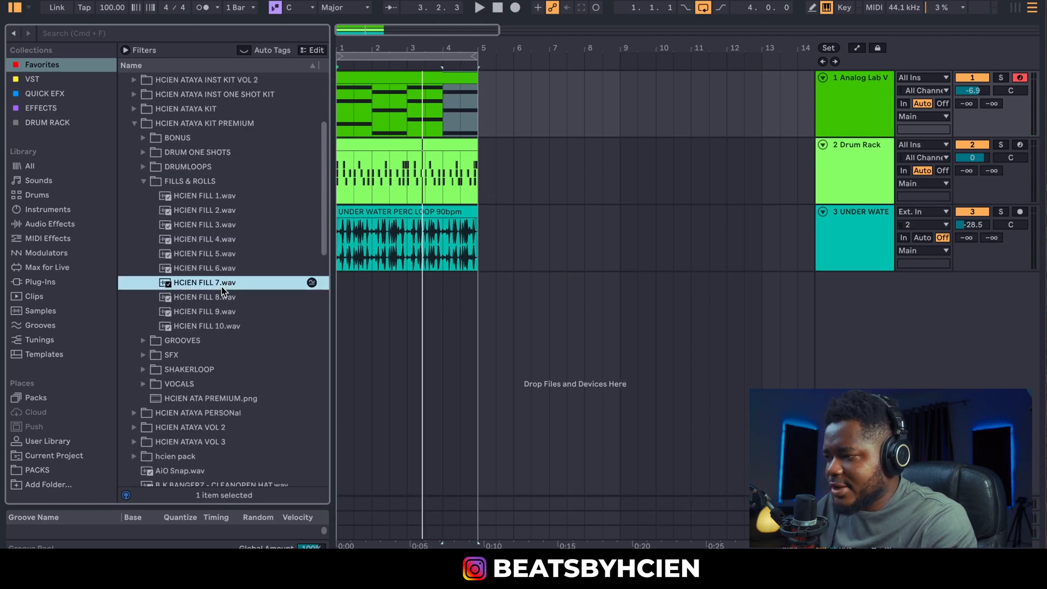
{"action": "left_click", "coordinate": [218, 254]}
{"action": "left_click_drag", "start_coordinate": [216, 255], "coordinate": [450, 295]}
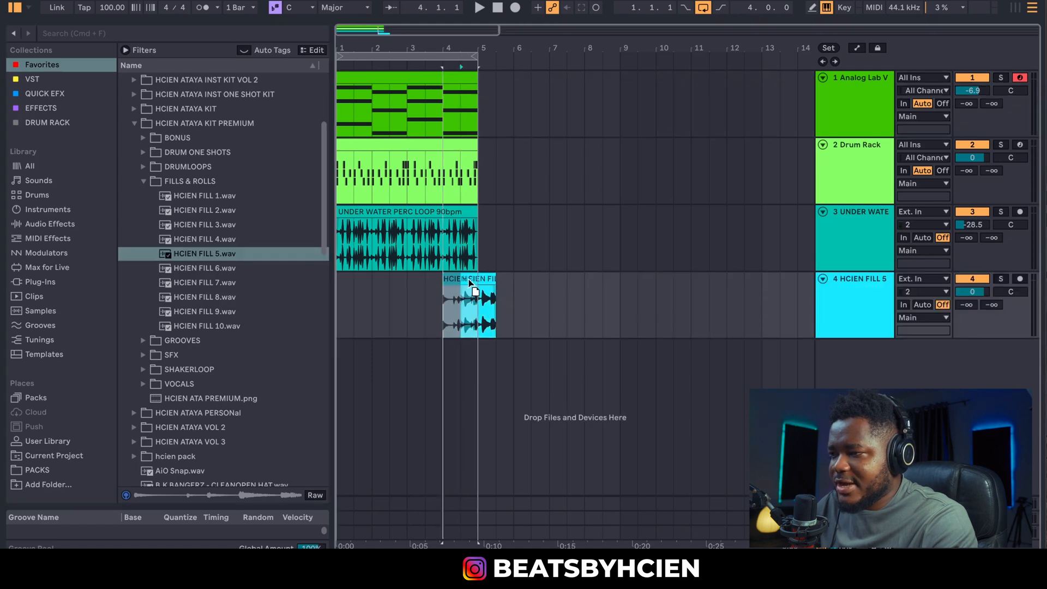
{"action": "left_click_drag", "start_coordinate": [983, 295], "coordinate": [983, 311]}
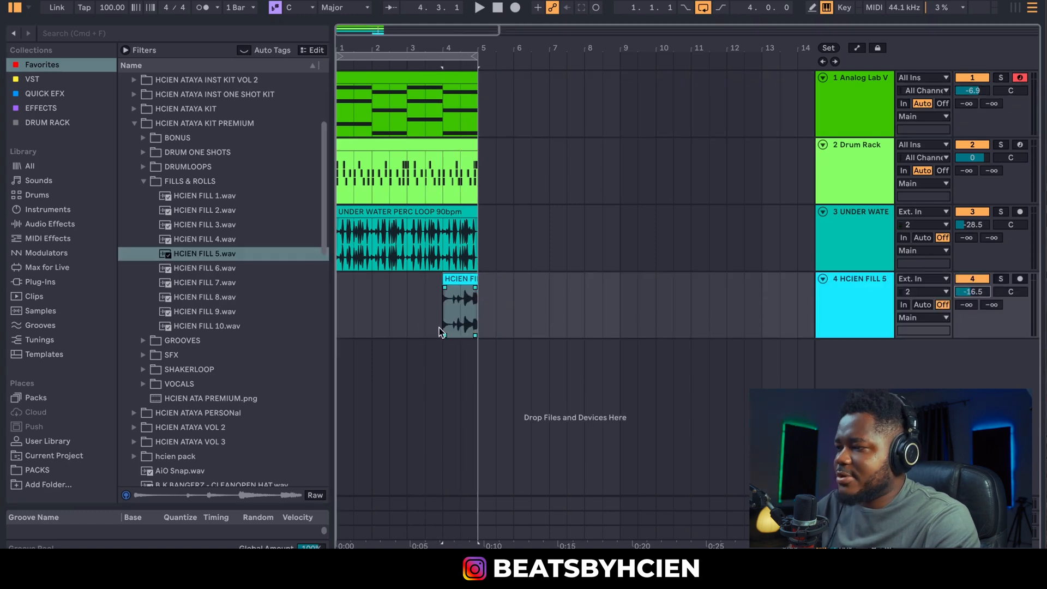
Play the arrangement from bar 2 and open the SFX folder of HCIEN ATAYA KIT PREMIUM.
{"action": "left_click", "coordinate": [385, 306]}
{"action": "key", "text": "space"}
{"action": "left_click", "coordinate": [141, 354]}
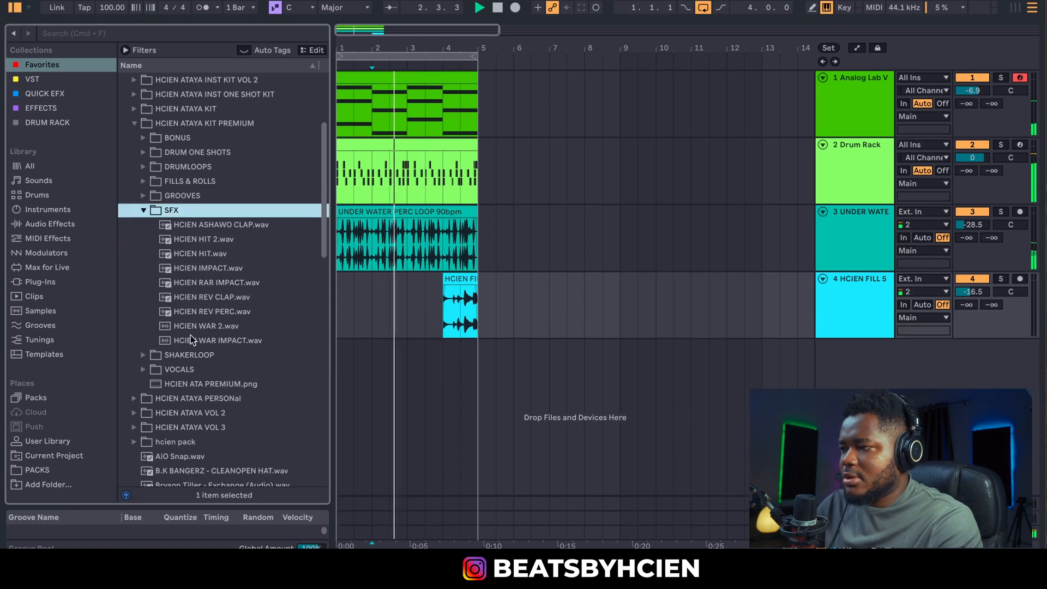
Place the HCIEN RAR IMPACT sample at bar 1 on a new audio track and lower the track's volume to -13.3 dB.
{"action": "left_click", "coordinate": [203, 270]}
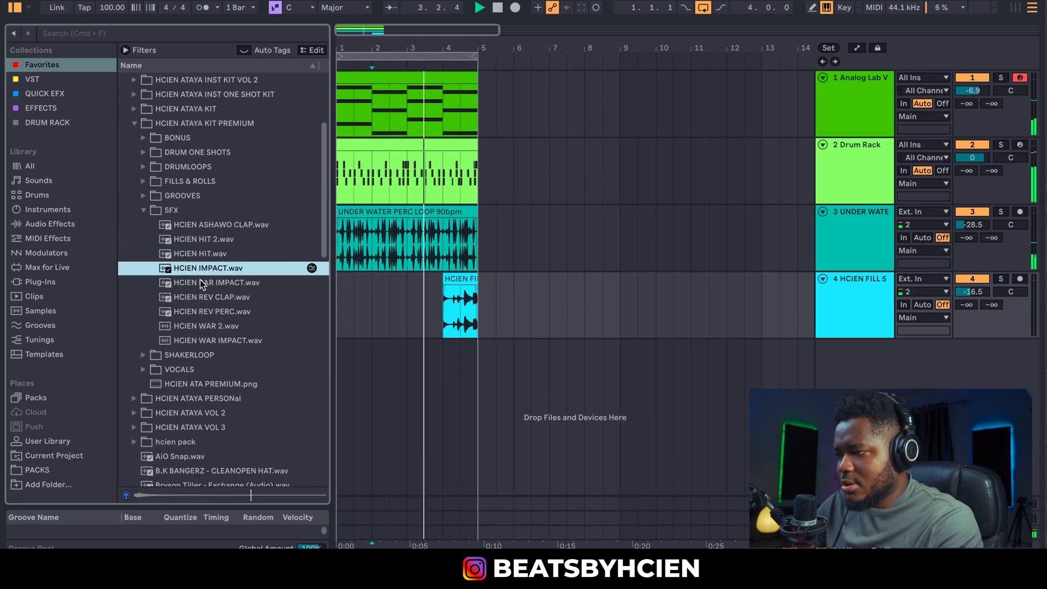
{"action": "left_click", "coordinate": [207, 283]}
{"action": "left_click_drag", "start_coordinate": [210, 286], "coordinate": [348, 362]}
{"action": "left_click_drag", "start_coordinate": [979, 362], "coordinate": [979, 382]}
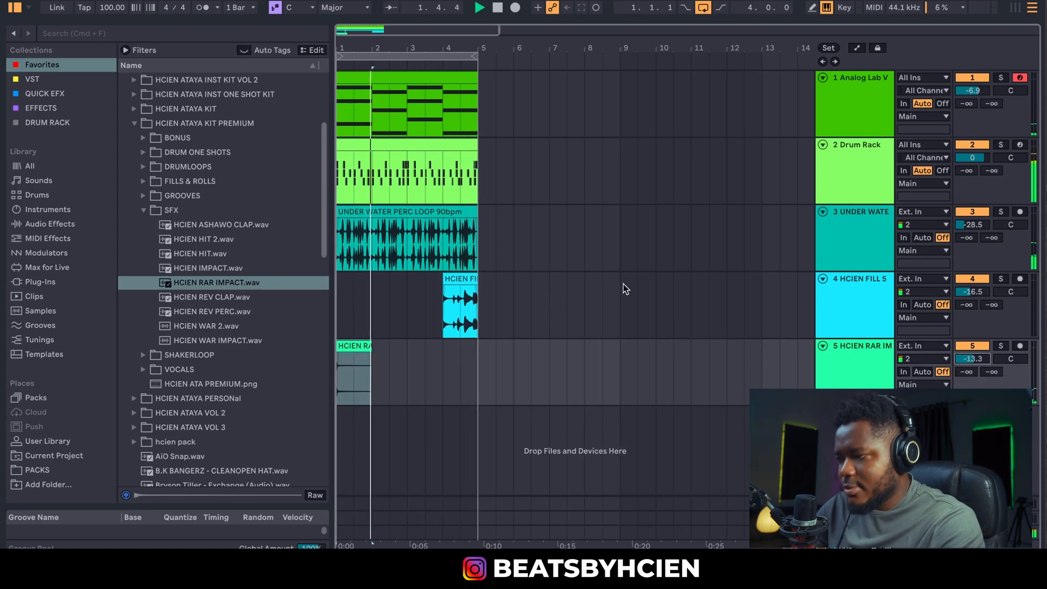
Preview HCIEN IMPACT, stop playback, and place the sample at the start of bar 3 on a new audio track.
{"action": "left_click", "coordinate": [211, 268]}
{"action": "key", "text": "space"}
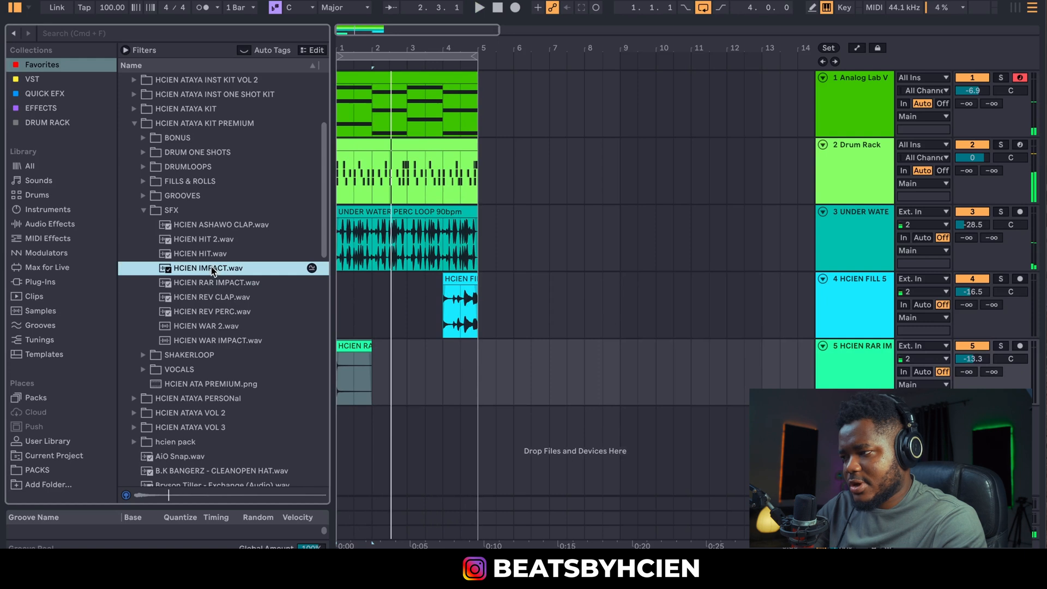
{"action": "left_click_drag", "start_coordinate": [279, 322], "coordinate": [412, 431]}
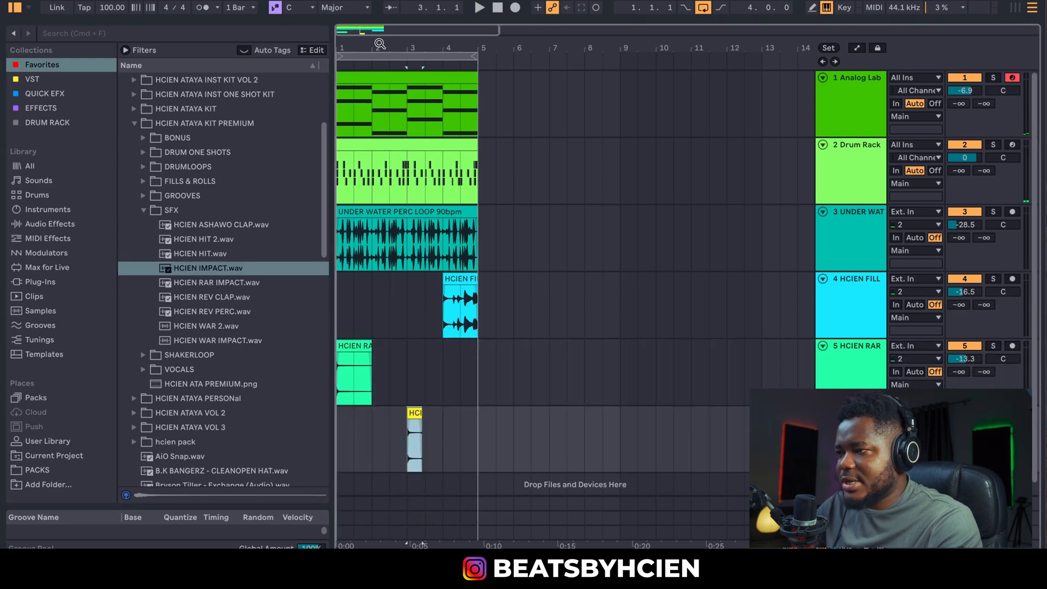
Shift the HCIEN IMPACT clip to start two sixteenths before bar 3, in line with the drum roll, while playing the passage.
{"action": "left_click_drag", "start_coordinate": [380, 44], "coordinate": [381, 47]}
{"action": "left_click_drag", "start_coordinate": [544, 412], "coordinate": [530, 424]}
{"action": "left_click", "coordinate": [418, 426]}
{"action": "key", "text": "space"}
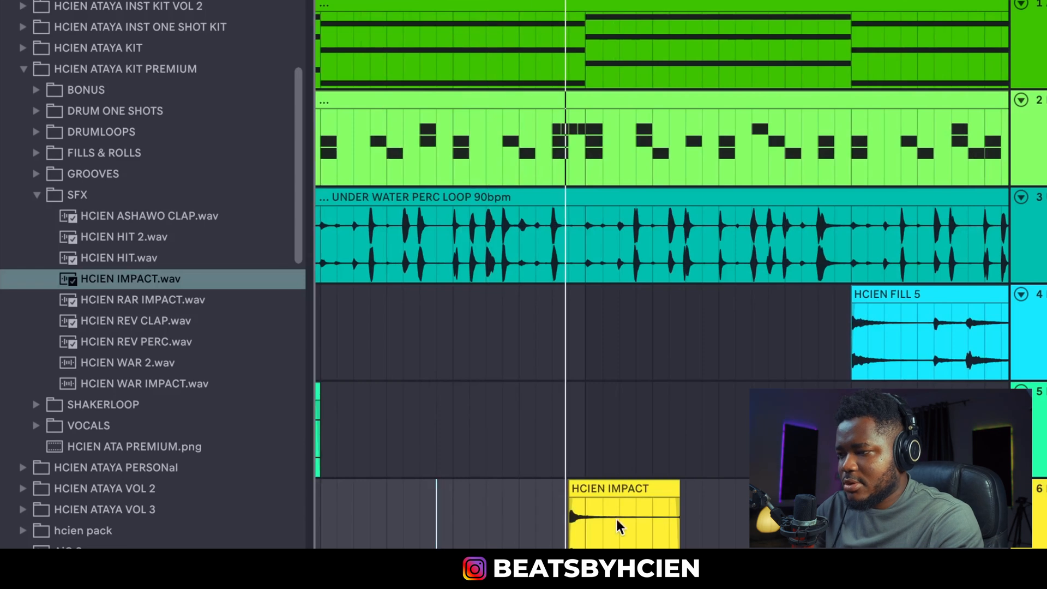
{"action": "left_click_drag", "start_coordinate": [612, 519], "coordinate": [594, 520]}
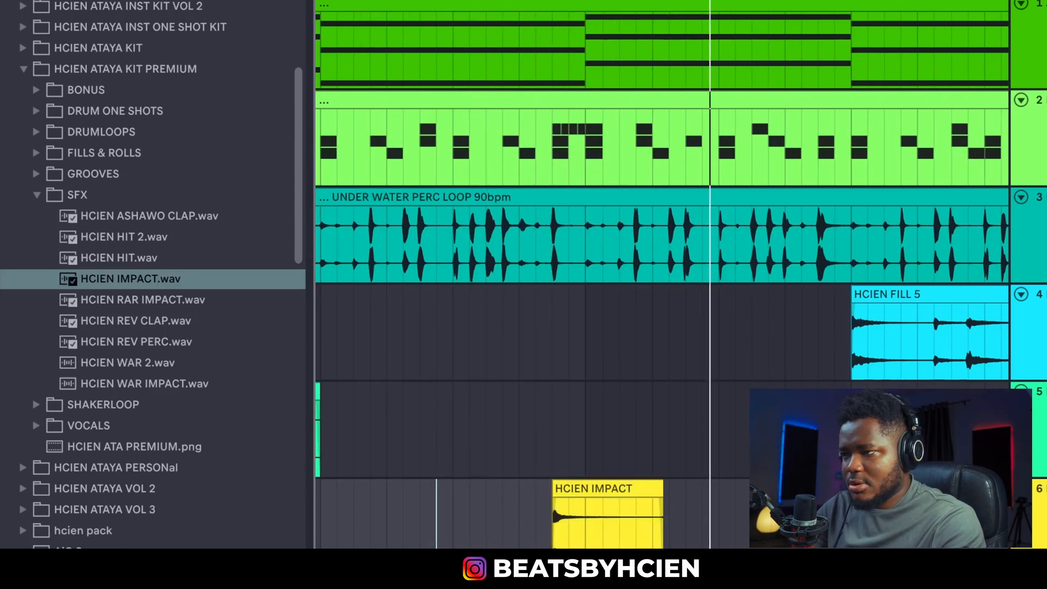
Fold the HCIEN FILL 5 and HCIEN RAR IMPACT tracks.
{"action": "key", "text": "minus"}
{"action": "key", "text": "minus"}
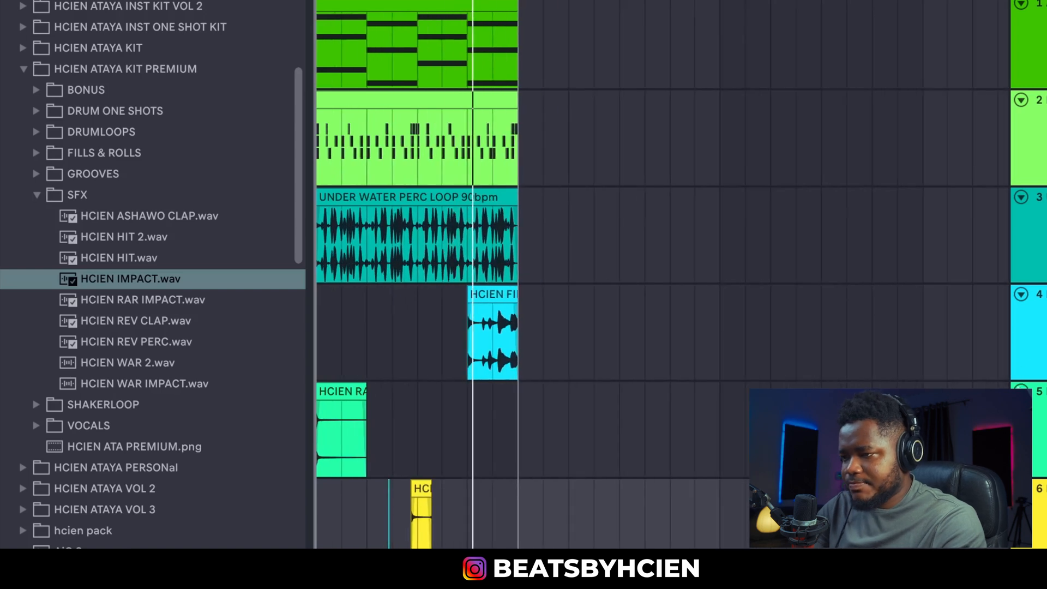
{"action": "left_click", "coordinate": [1020, 295]}
{"action": "left_click", "coordinate": [1021, 315]}
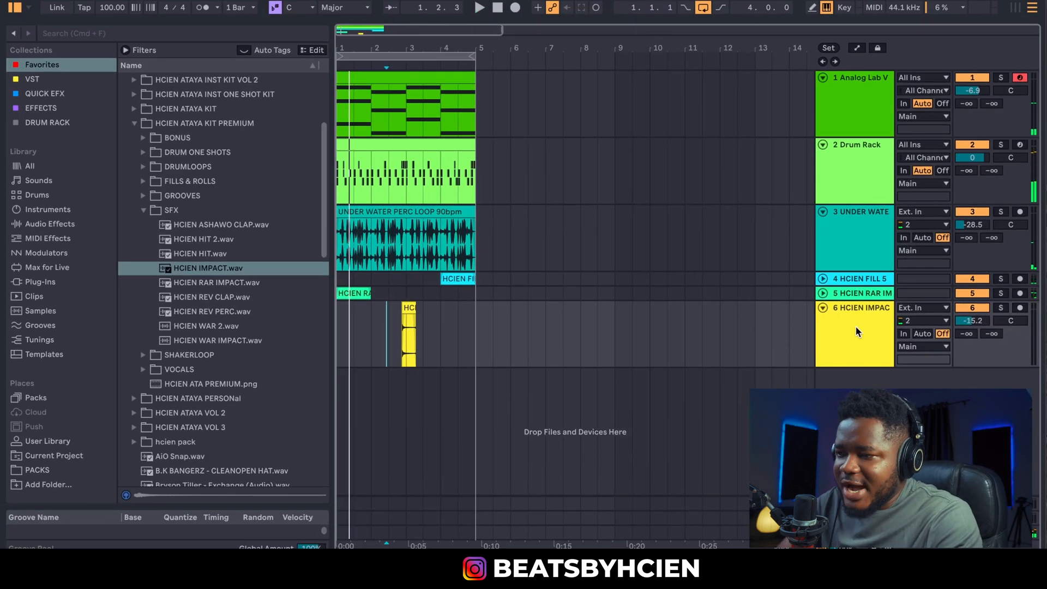
Open the device chain of the HCIEN IMPACT track and locate Hybrid Reverb among the audio effects.
{"action": "double_click", "coordinate": [856, 326]}
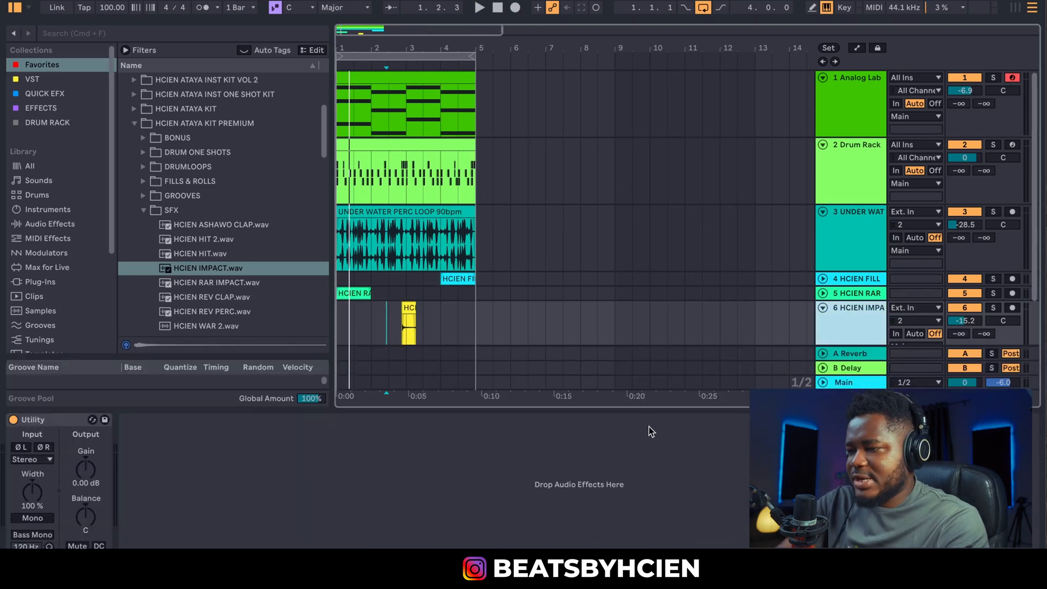
{"action": "double_click", "coordinate": [863, 327]}
{"action": "double_click", "coordinate": [867, 329]}
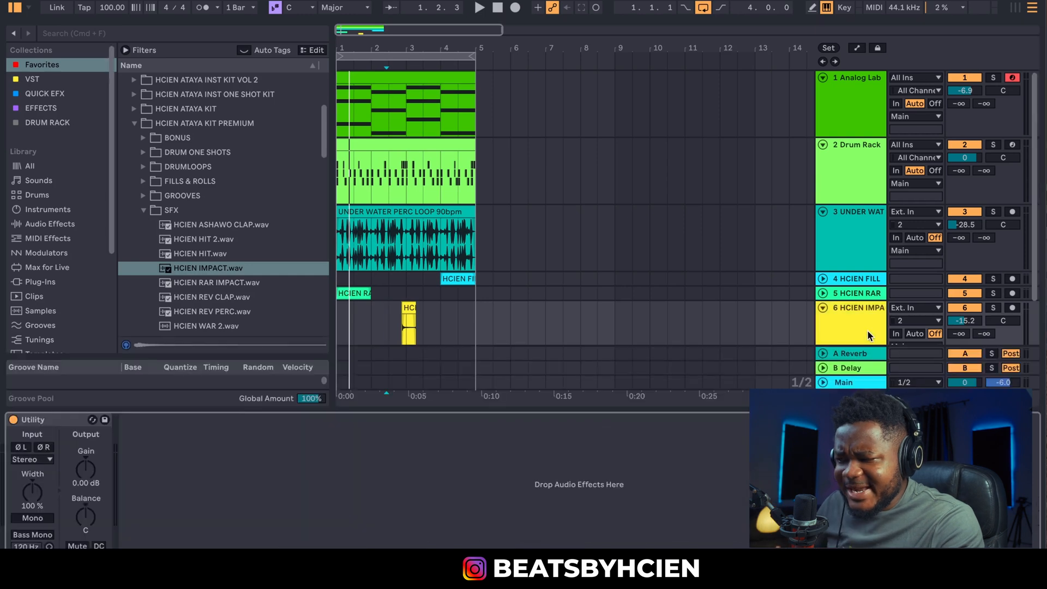
{"action": "left_click", "coordinate": [50, 225]}
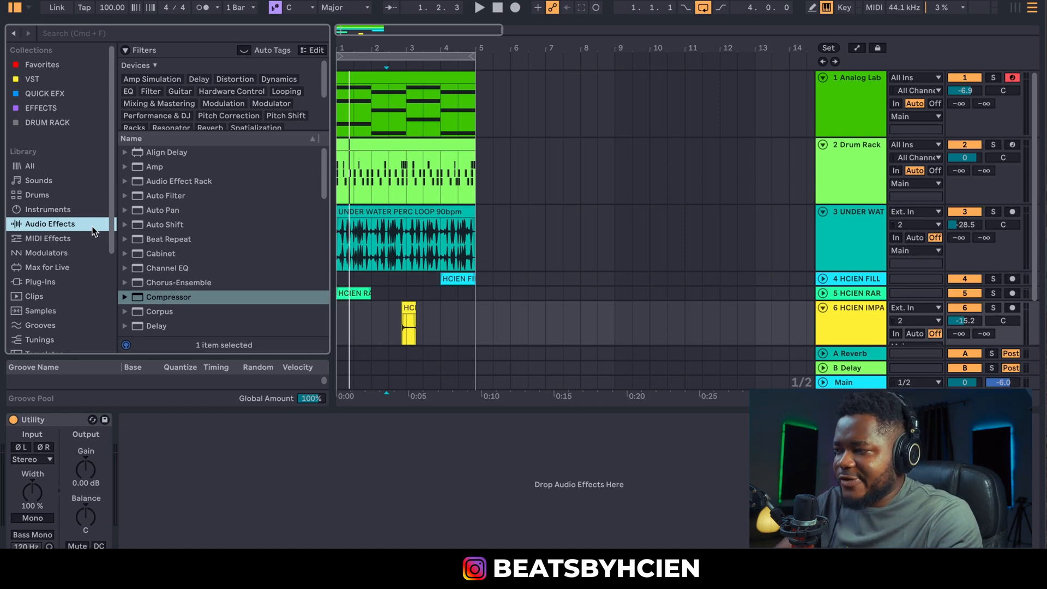
{"action": "scroll", "coordinate": [93, 229], "scroll_direction": "down", "scroll_amount": 5}
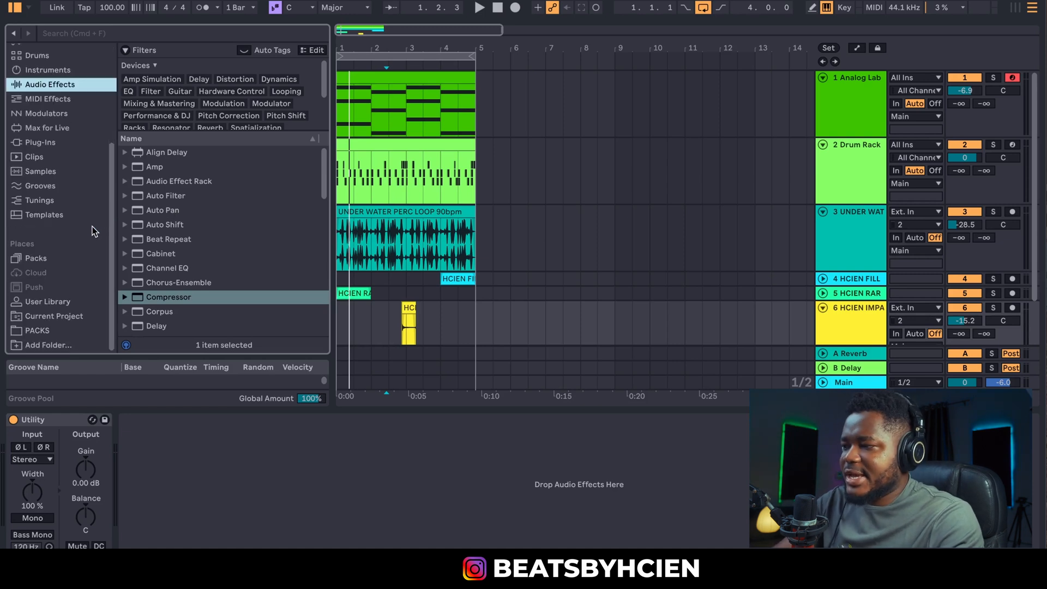
{"action": "left_click", "coordinate": [57, 144]}
{"action": "scroll", "coordinate": [57, 145], "scroll_direction": "up", "scroll_amount": 5}
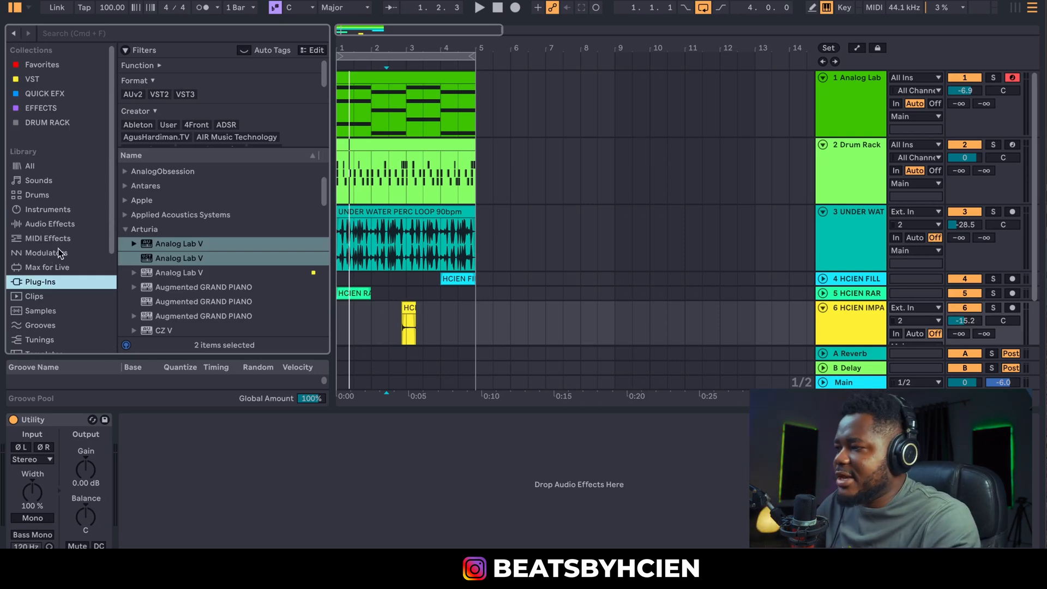
{"action": "left_click", "coordinate": [63, 224]}
{"action": "scroll", "coordinate": [212, 271], "scroll_direction": "down", "scroll_amount": 10}
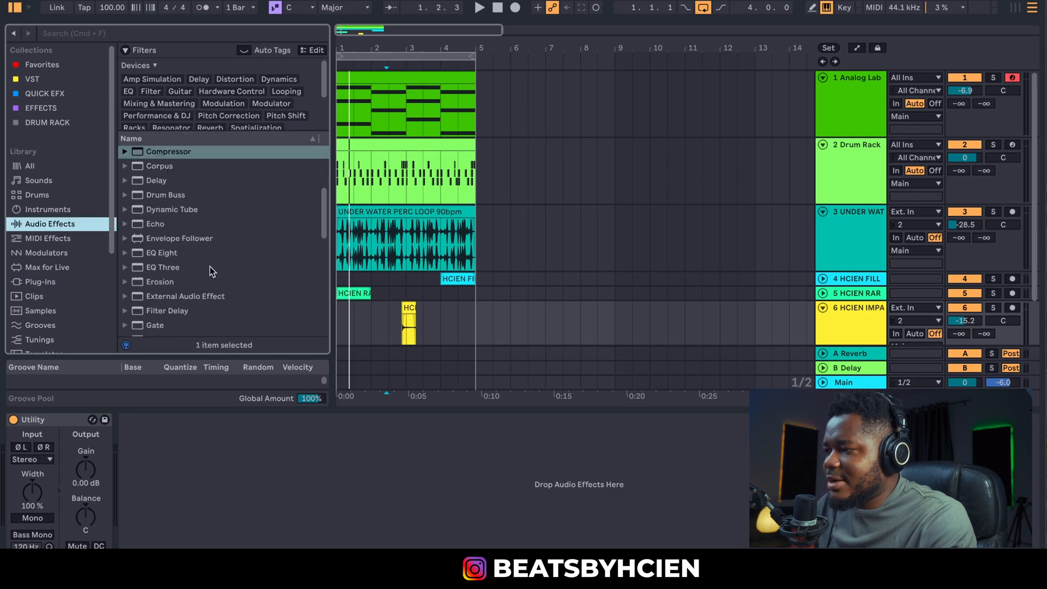
{"action": "scroll", "coordinate": [197, 248], "scroll_direction": "up", "scroll_amount": 1}
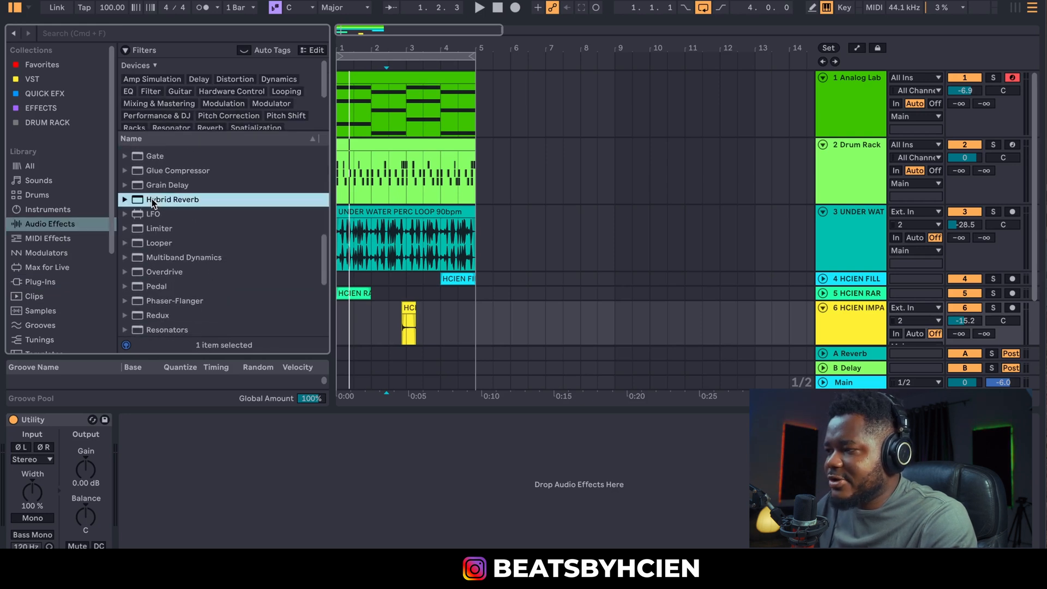
{"action": "left_click_drag", "start_coordinate": [151, 198], "coordinate": [212, 470]}
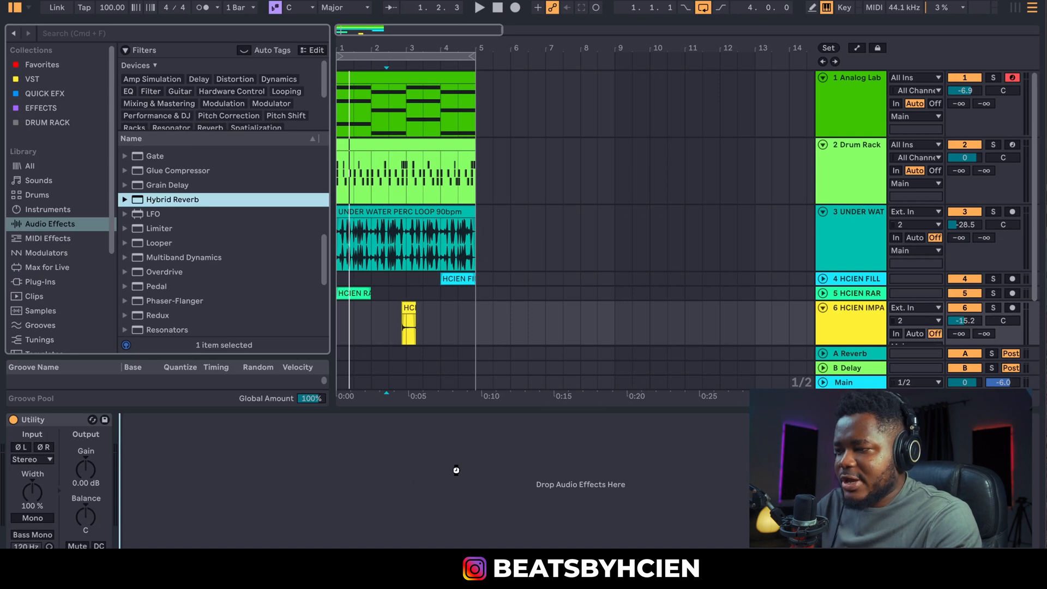
{"action": "key", "text": "Delete"}
{"action": "left_click", "coordinate": [629, 410]}
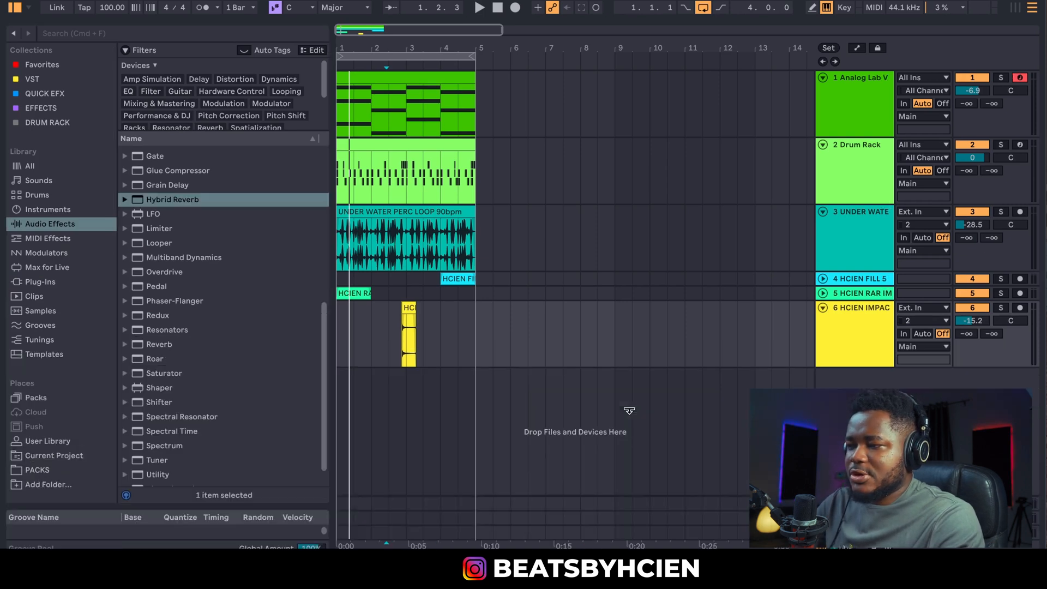
Add Hybrid Reverb to the HCIEN IMPACT track with the Springs convolution IR category, and play the result.
{"action": "left_click", "coordinate": [150, 201]}
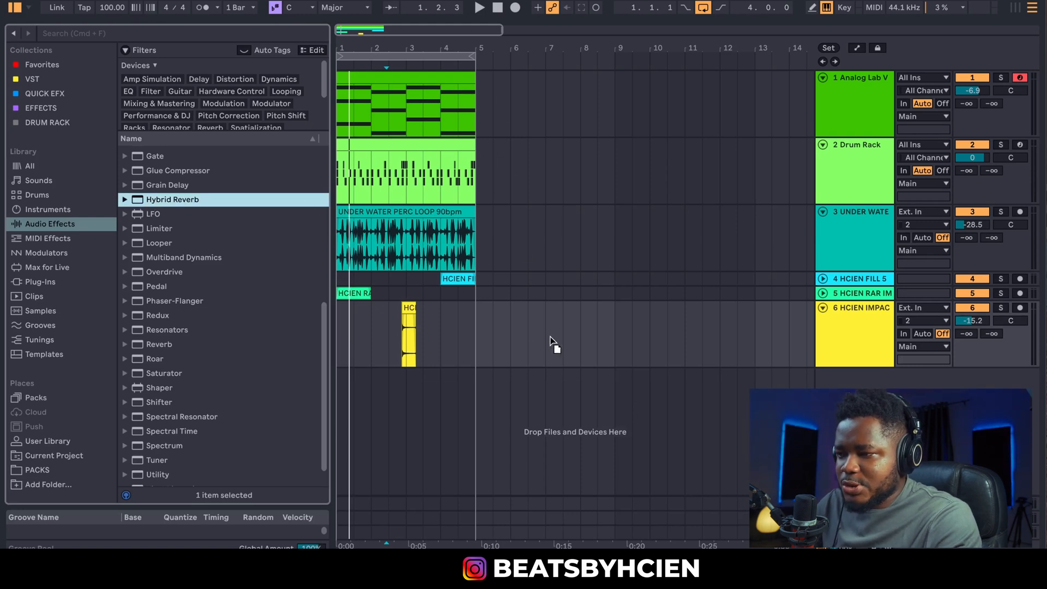
{"action": "left_click_drag", "start_coordinate": [590, 344], "coordinate": [574, 345]}
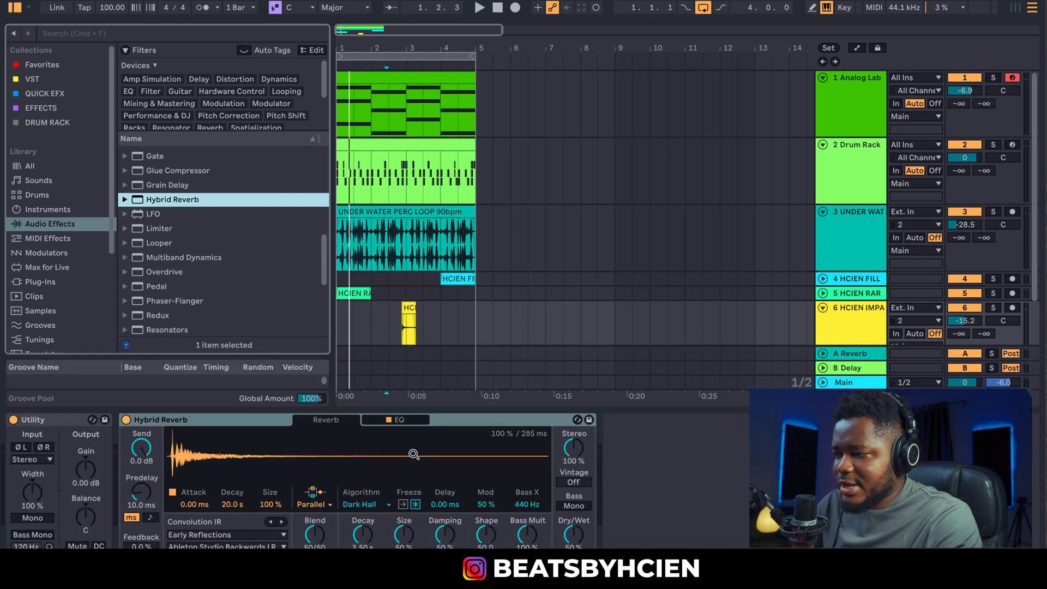
{"action": "left_click", "coordinate": [254, 537]}
{"action": "left_click", "coordinate": [218, 489]}
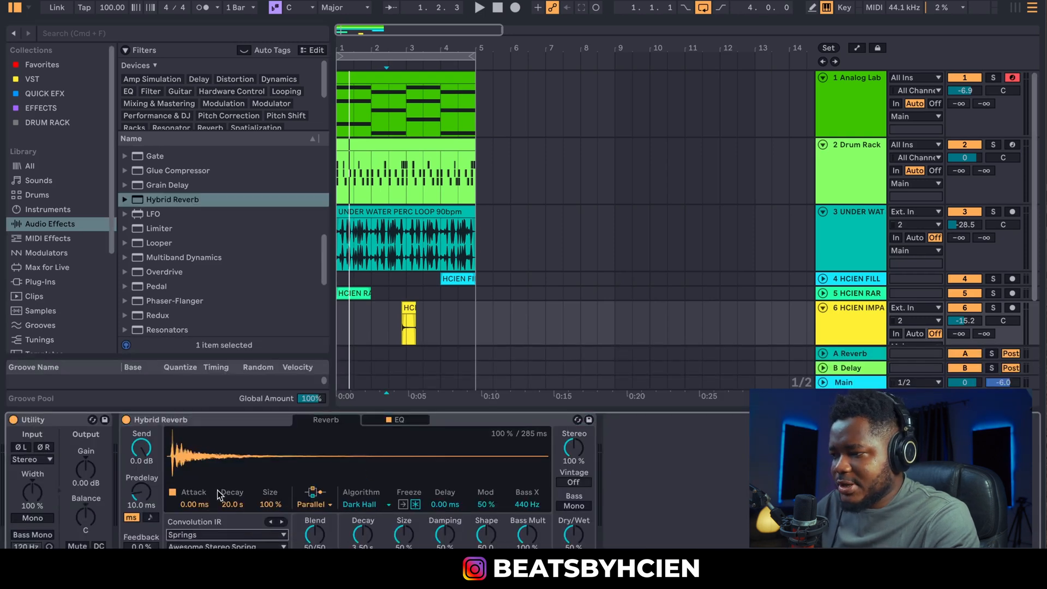
{"action": "key", "text": "space"}
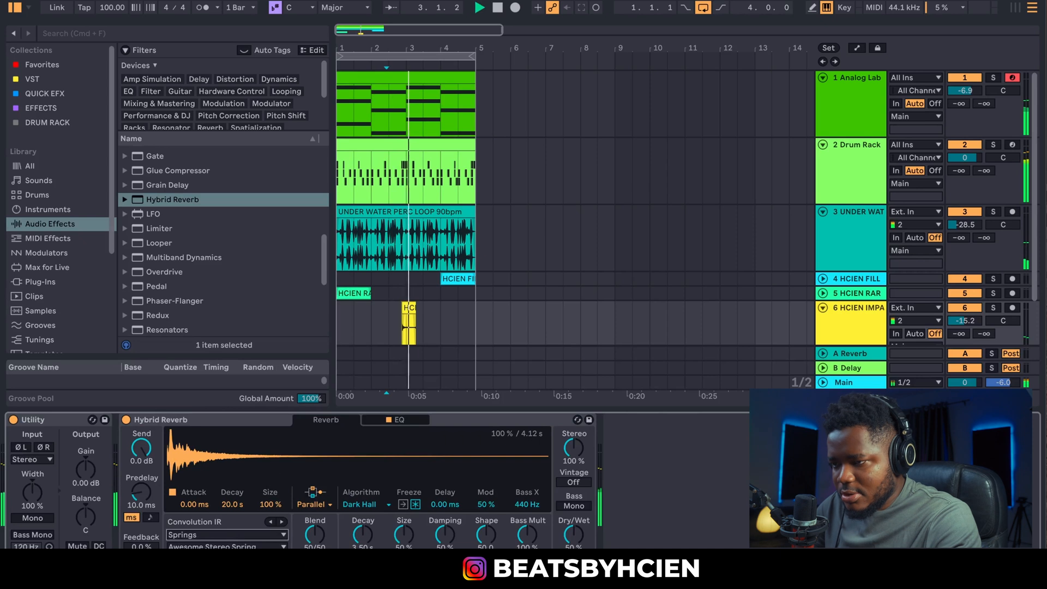
{"action": "key", "text": "super+alt+l"}
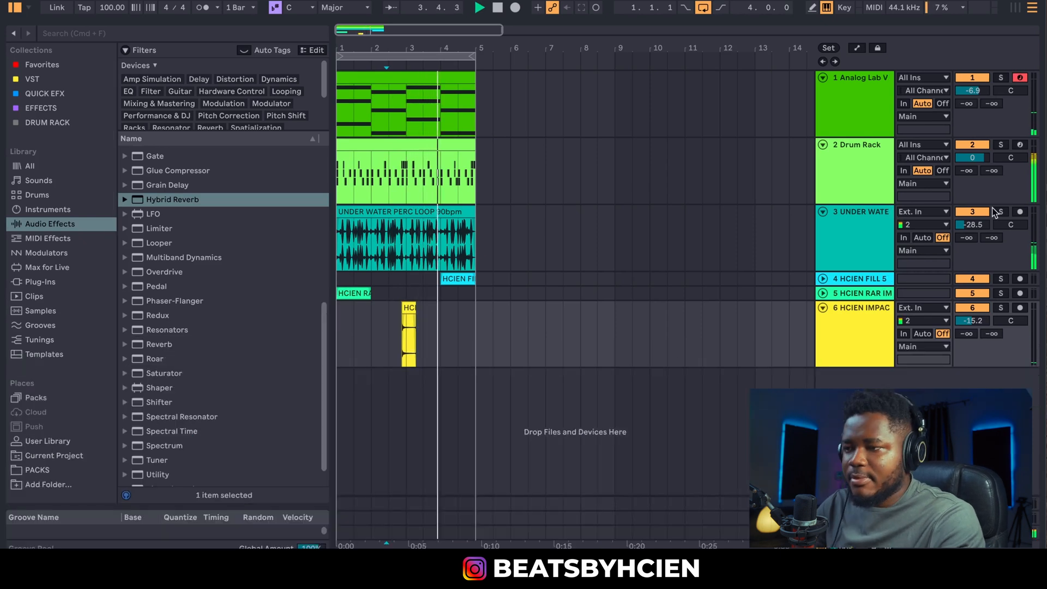
Fold the Analog Lab V, HCIEN IMPACT and UNDER WATER perc loop tracks, and stop playback.
{"action": "left_click", "coordinate": [822, 77]}
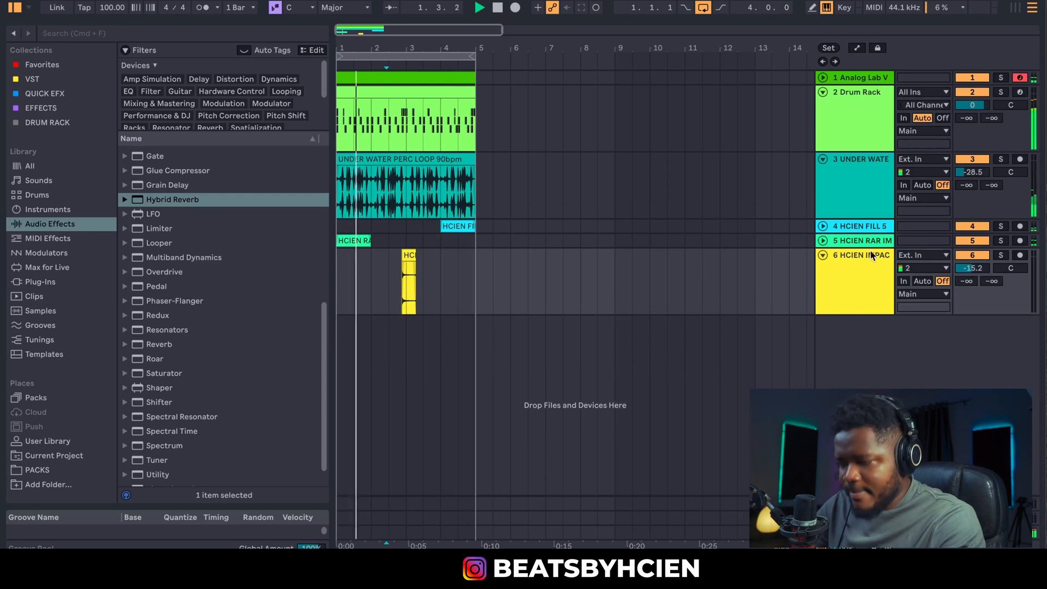
{"action": "left_click", "coordinate": [822, 255]}
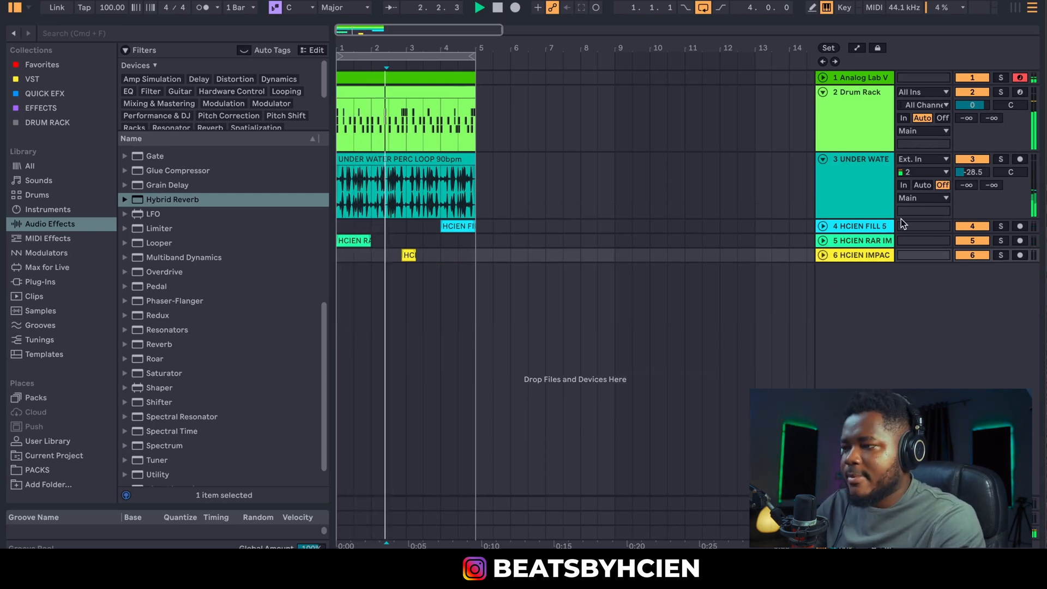
{"action": "left_click", "coordinate": [822, 159]}
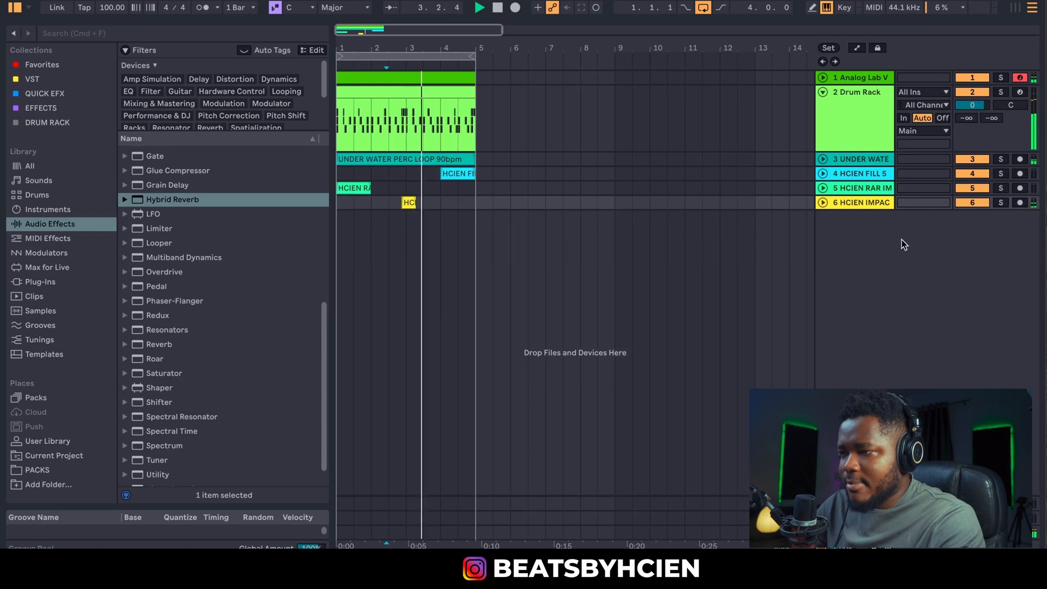
{"action": "key", "text": "space"}
Insert a new MIDI track, move it above the Analog Lab V track and unfold it.
{"action": "right_click", "coordinate": [835, 240]}
{"action": "left_click", "coordinate": [854, 254]}
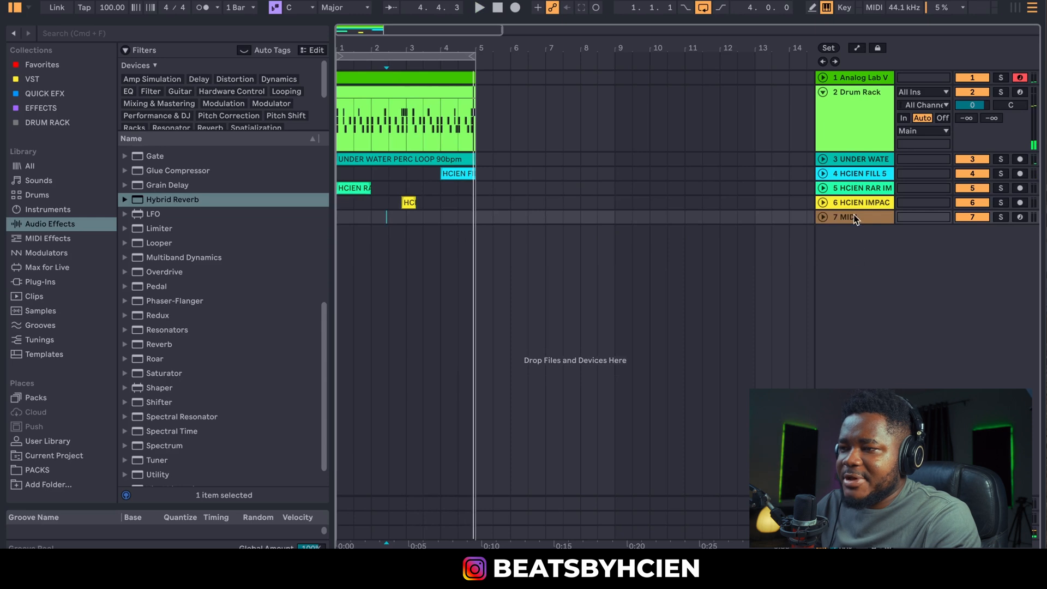
{"action": "left_click_drag", "start_coordinate": [844, 77], "coordinate": [844, 78]}
{"action": "left_click", "coordinate": [821, 78]}
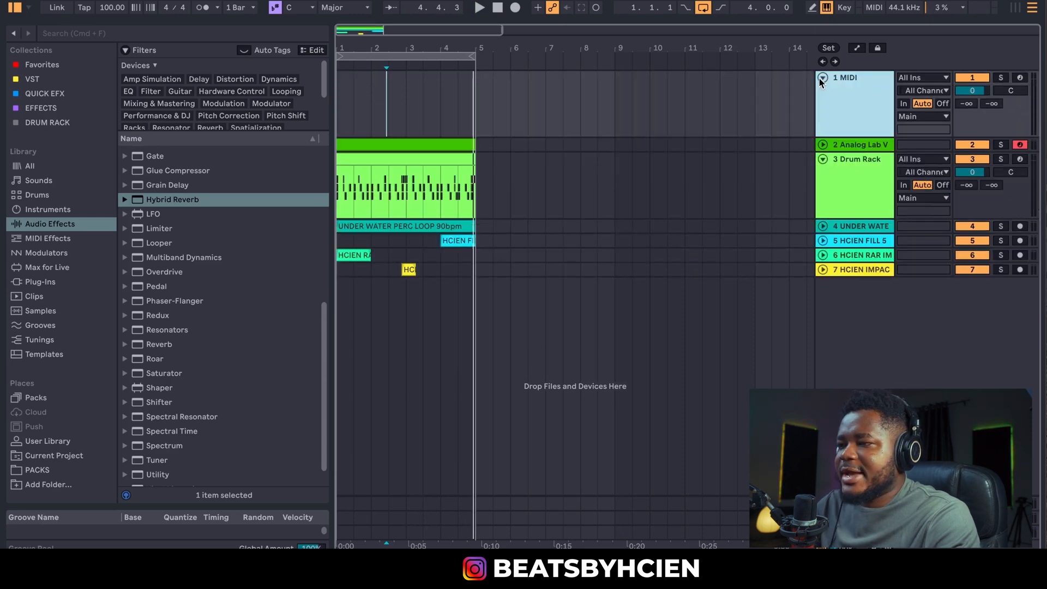
Load the SKY Keys instrument from the VST collection onto the empty MIDI track.
{"action": "left_click", "coordinate": [43, 78]}
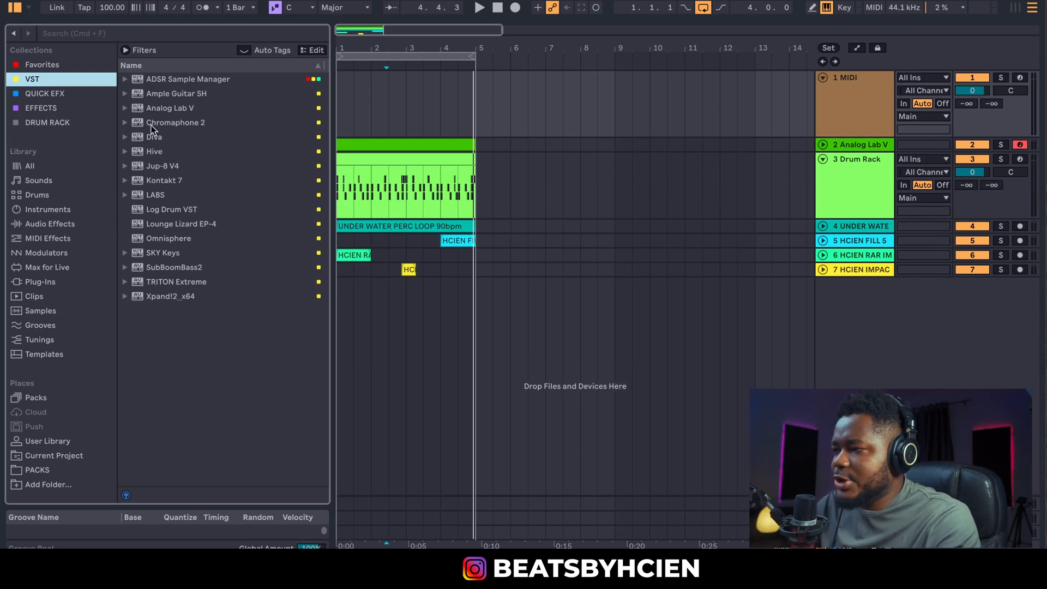
{"action": "left_click_drag", "start_coordinate": [155, 254], "coordinate": [398, 177]}
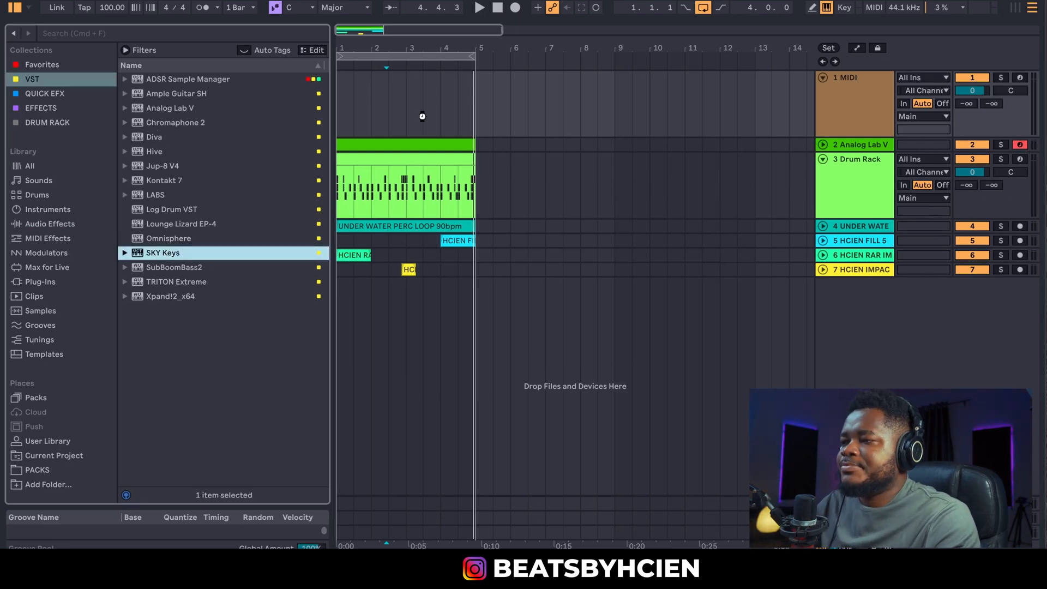
{"action": "left_click_drag", "start_coordinate": [422, 116], "coordinate": [423, 116]}
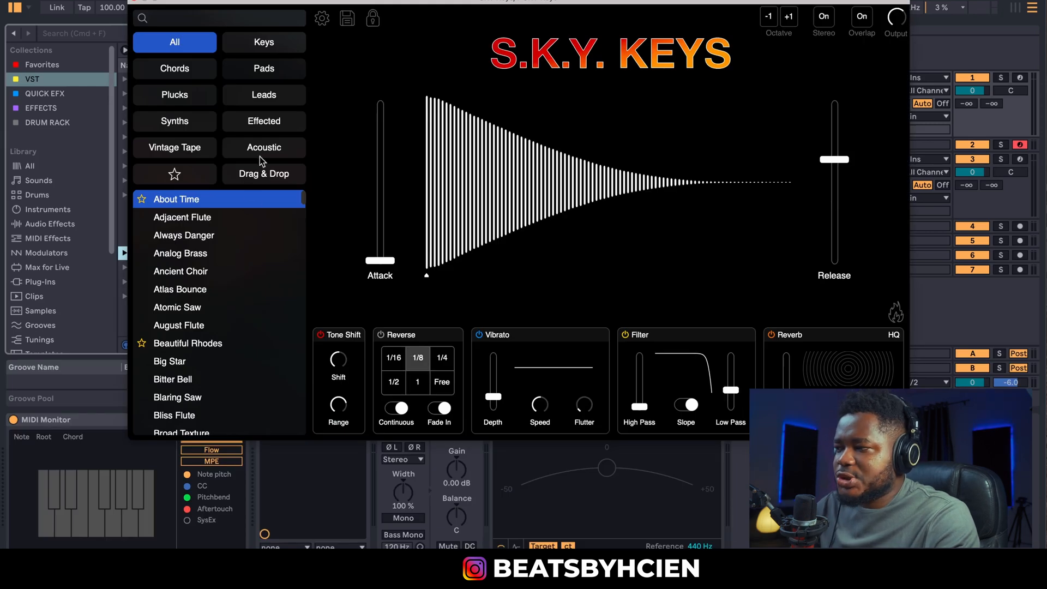
Choose the Marimba preset from the Plucks category in SKY Keys and close the plug-in window and device view.
{"action": "left_click", "coordinate": [192, 106]}
{"action": "scroll", "coordinate": [192, 271], "scroll_direction": "down", "scroll_amount": 10}
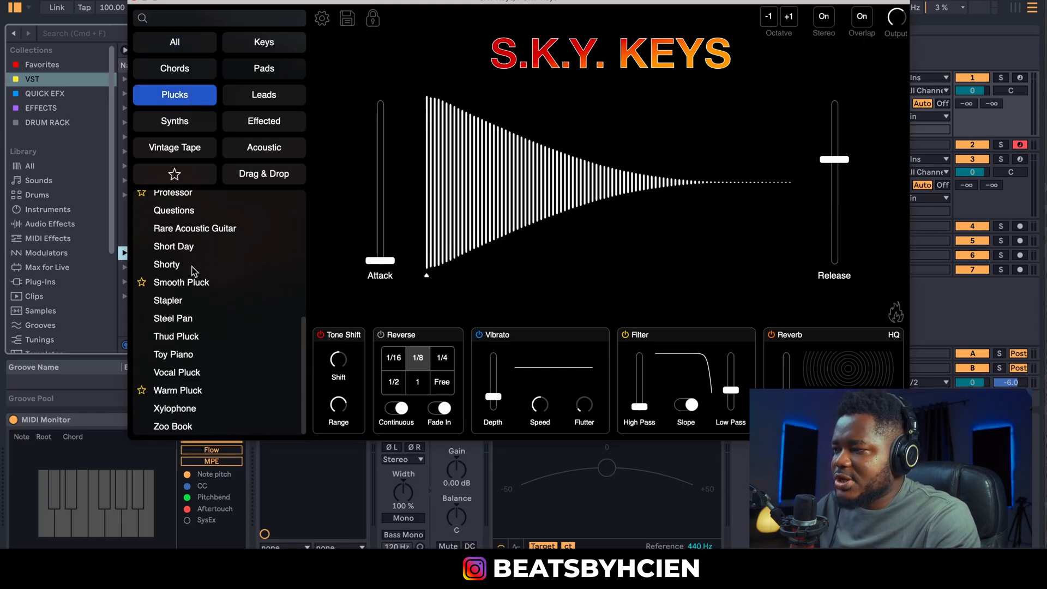
{"action": "scroll", "coordinate": [182, 277], "scroll_direction": "up", "scroll_amount": 10}
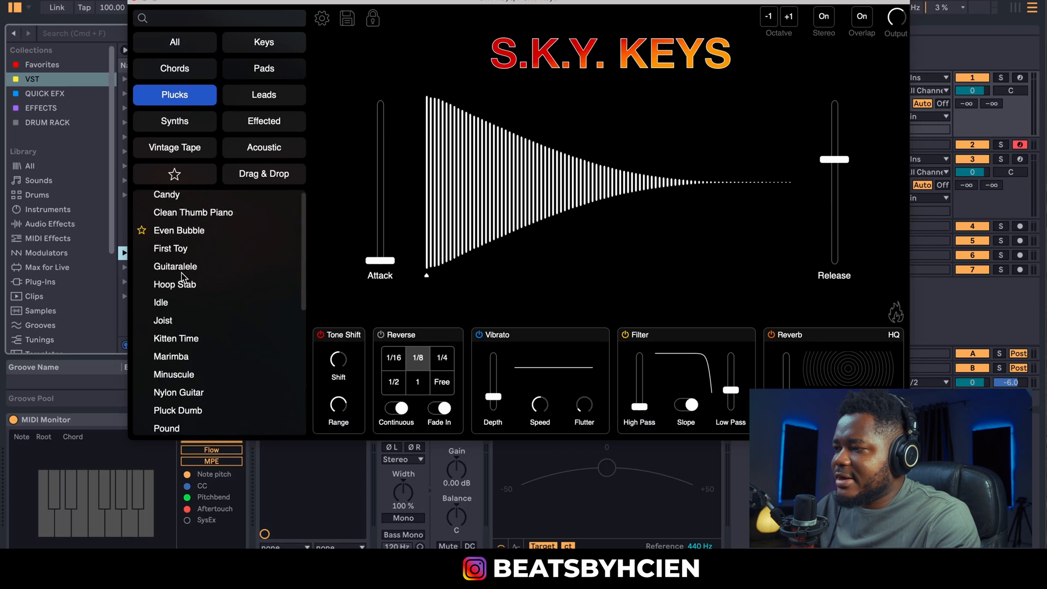
{"action": "left_click", "coordinate": [191, 358]}
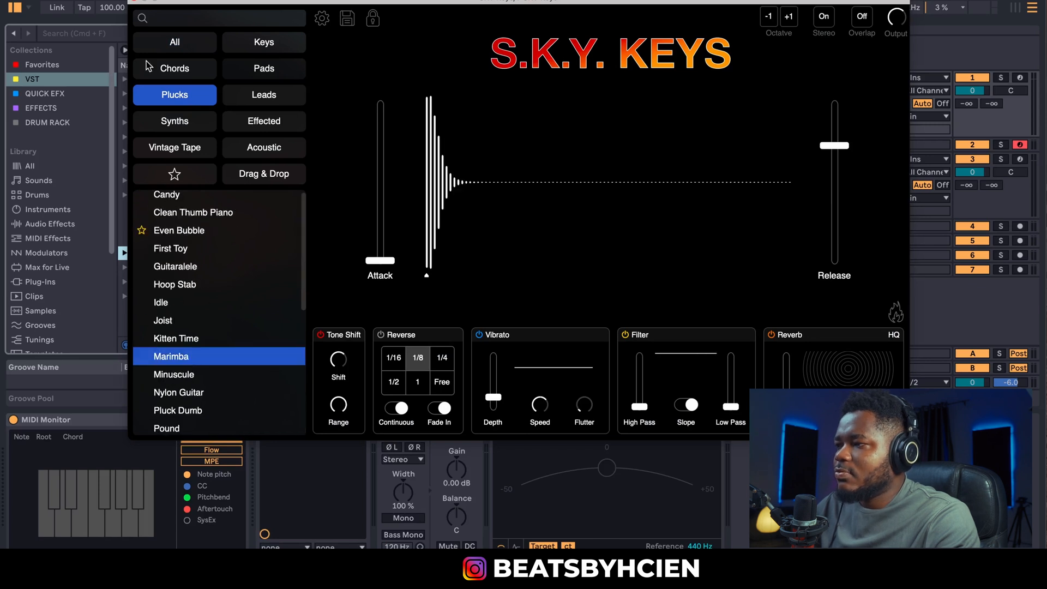
{"action": "left_click", "coordinate": [135, 3]}
{"action": "key", "text": "super+alt+l"}
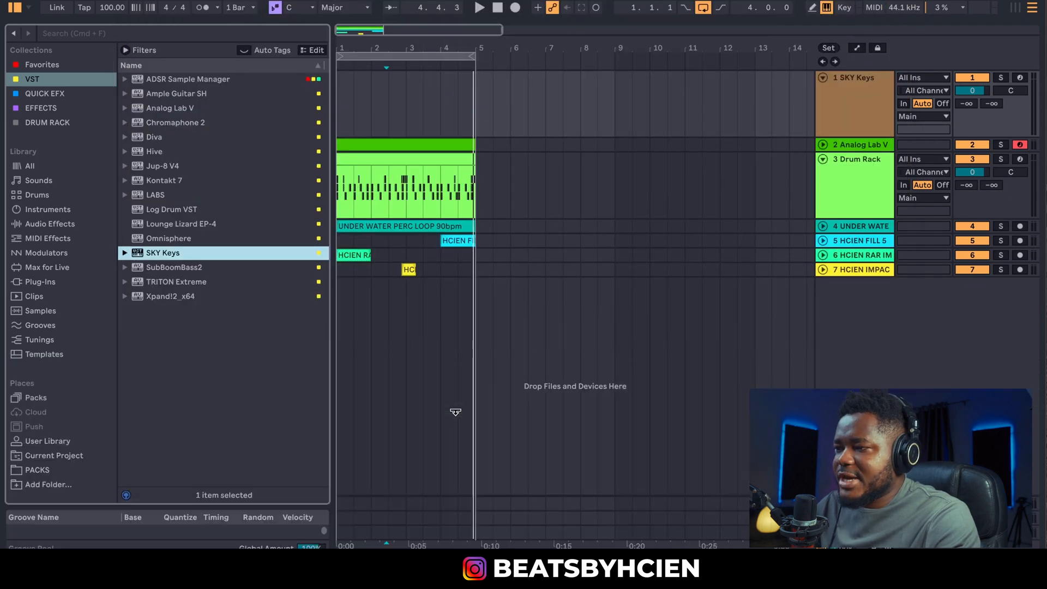
Insert an empty four-bar MIDI clip on the SKY Keys track, spanning bars 1 to 5.
{"action": "left_click_drag", "start_coordinate": [350, 47], "coordinate": [353, 81]}
{"action": "left_click", "coordinate": [643, 96]}
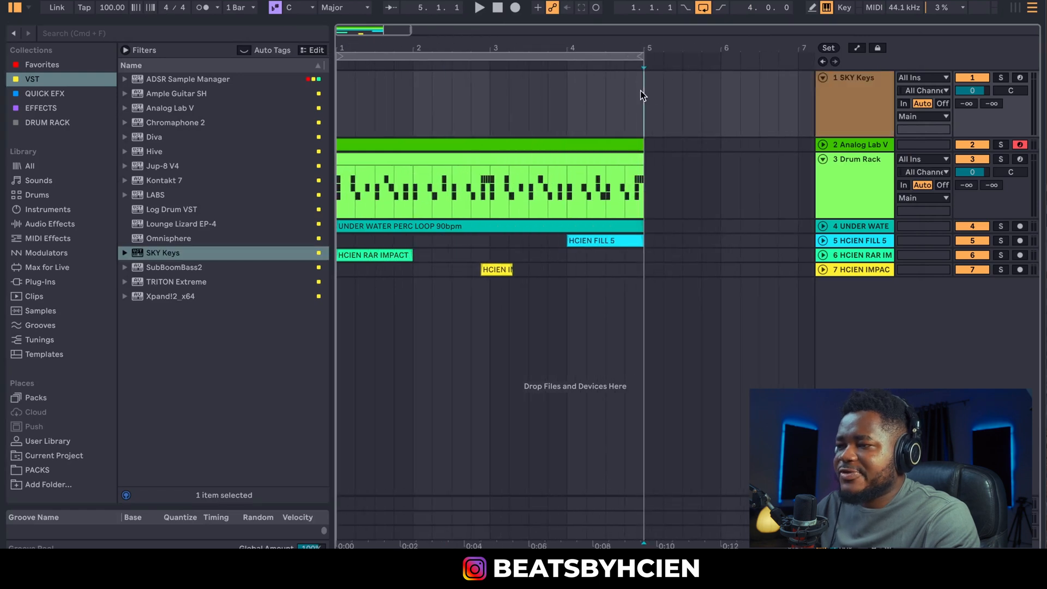
{"action": "left_click_drag", "start_coordinate": [649, 97], "coordinate": [330, 100]}
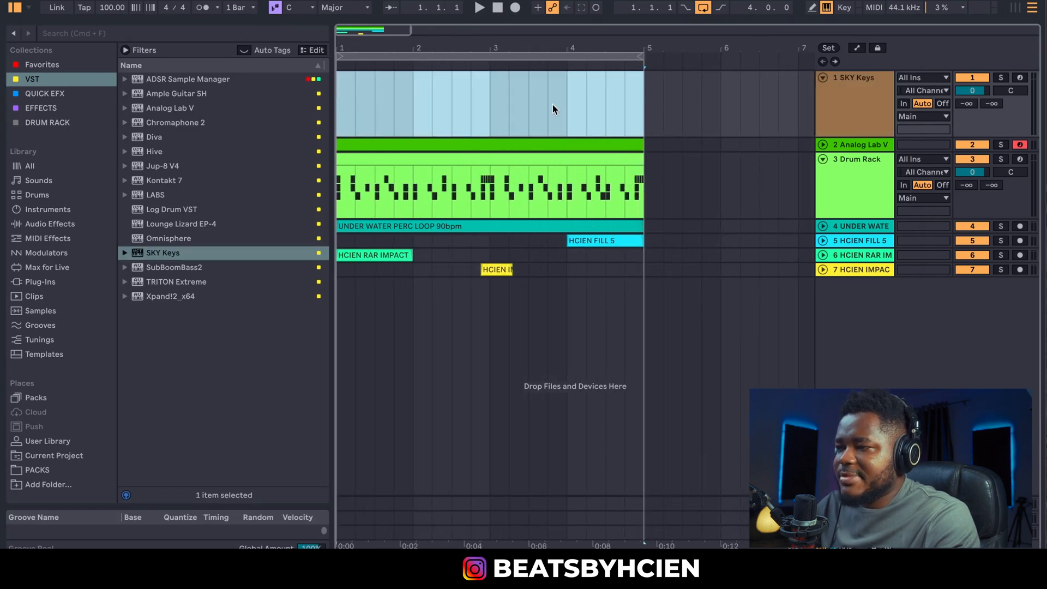
{"action": "left_click_drag", "start_coordinate": [629, 103], "coordinate": [343, 98]}
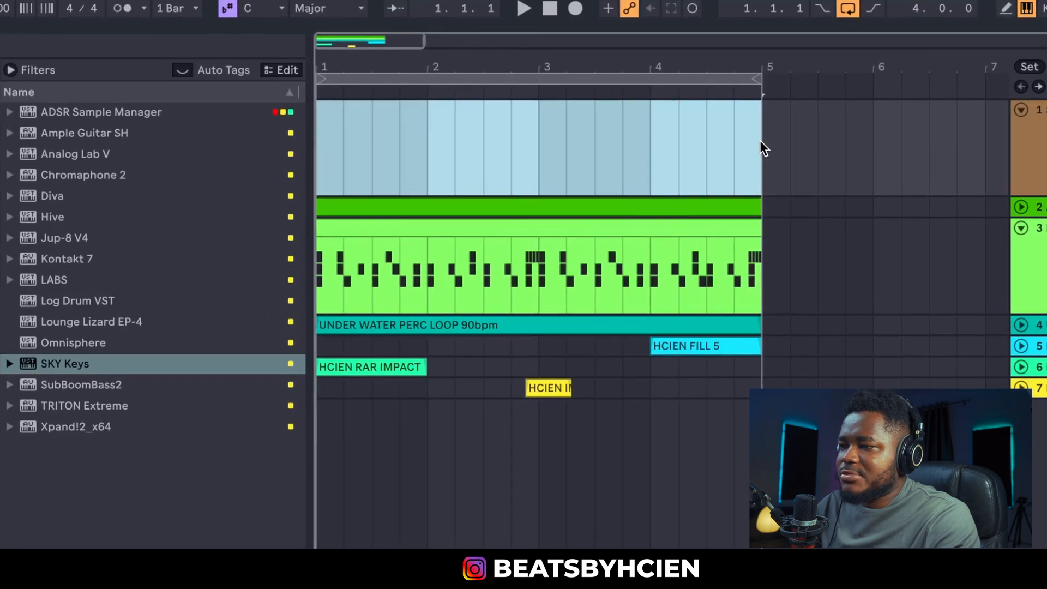
{"action": "left_click_drag", "start_coordinate": [761, 139], "coordinate": [306, 136]}
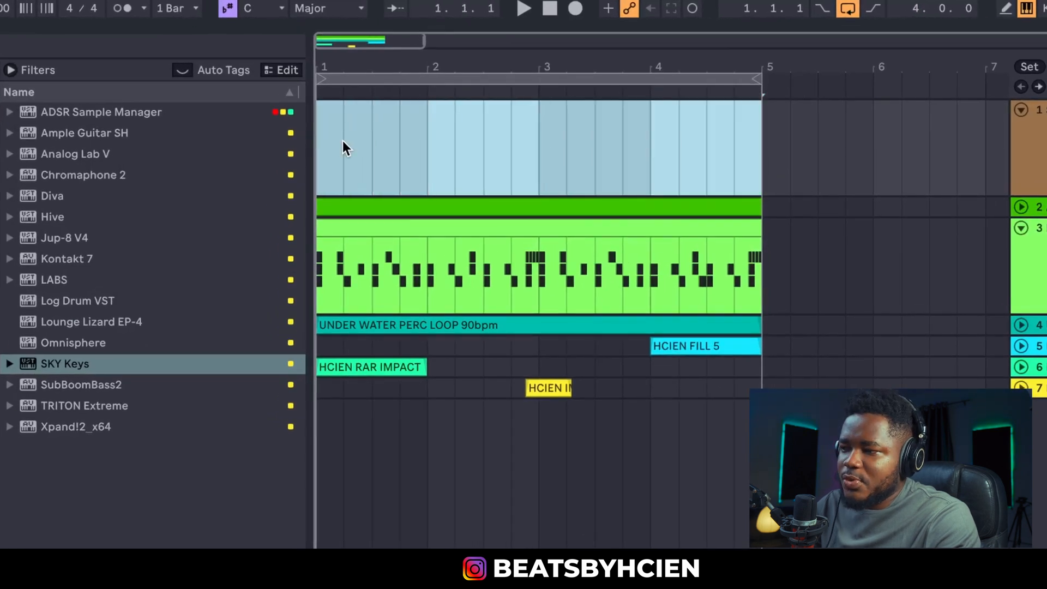
{"action": "right_click", "coordinate": [408, 140]}
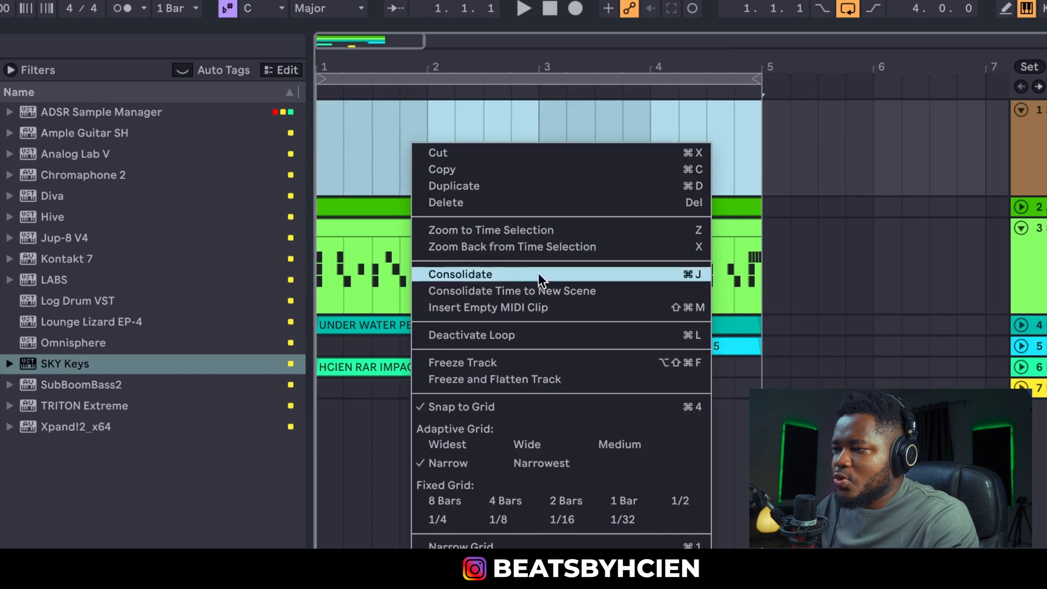
{"action": "left_click", "coordinate": [491, 310]}
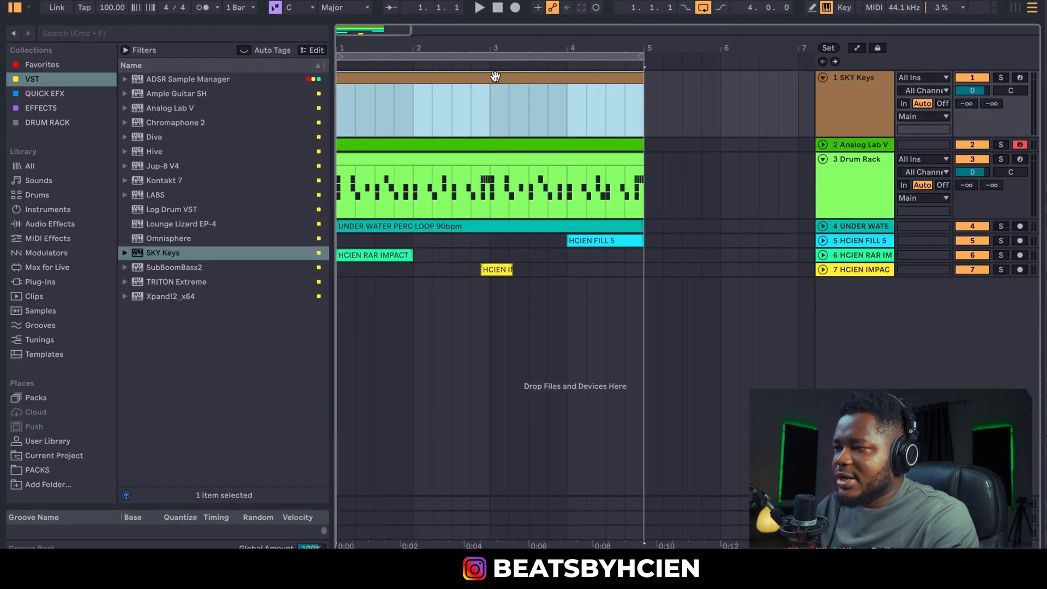
Open the new SKY Keys clip for note editing, turn off scale highlighting, and shrink the editor to expose the arrangement tracks.
{"action": "double_click", "coordinate": [495, 76]}
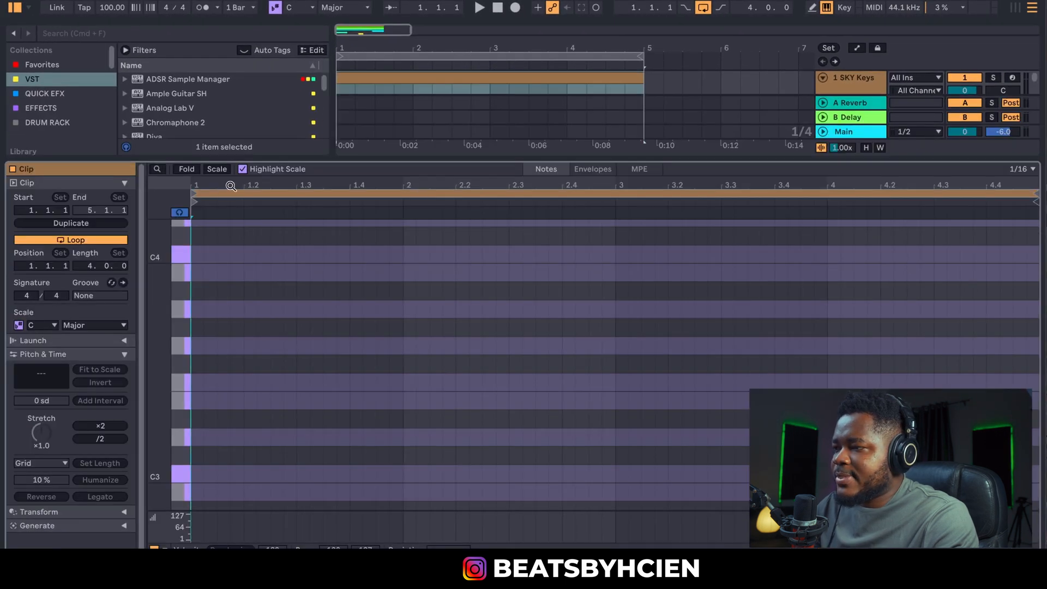
{"action": "left_click", "coordinate": [243, 170]}
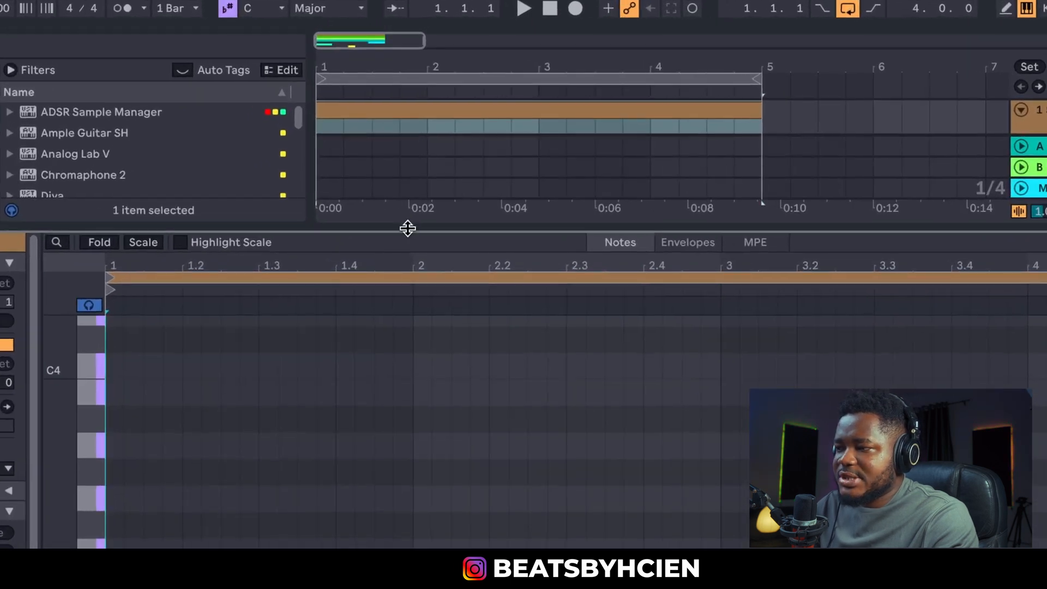
{"action": "left_click_drag", "start_coordinate": [398, 159], "coordinate": [422, 309]}
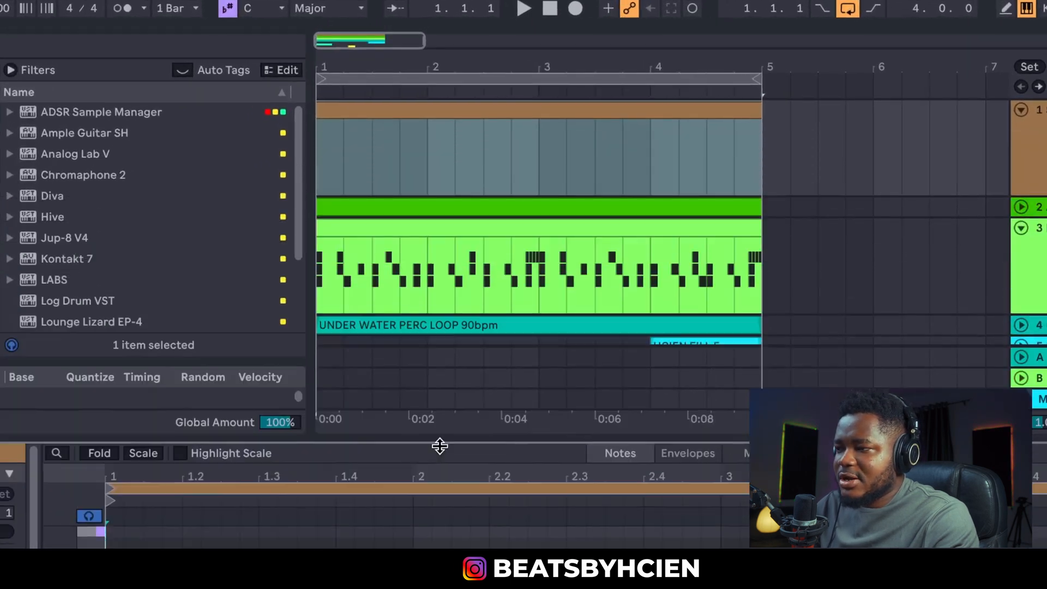
{"action": "left_click_drag", "start_coordinate": [440, 446], "coordinate": [439, 454]}
Show the SKY Keys and Analog Lab V clips together in an enlarged note editor, with Focus mode on the SKY Keys clip.
{"action": "left_click", "coordinate": [570, 112]}
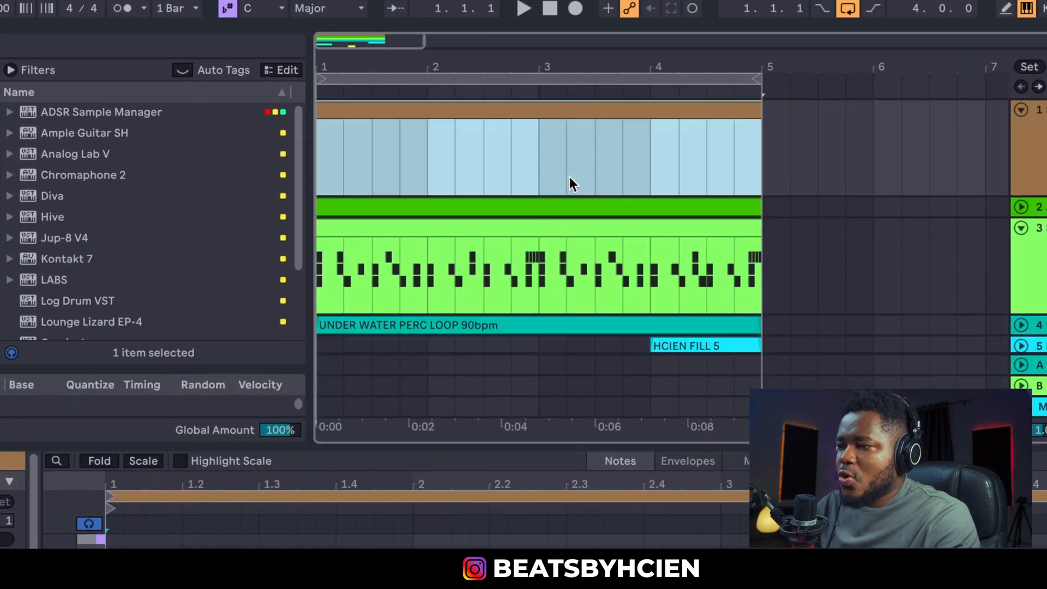
{"action": "left_click", "coordinate": [582, 210]}
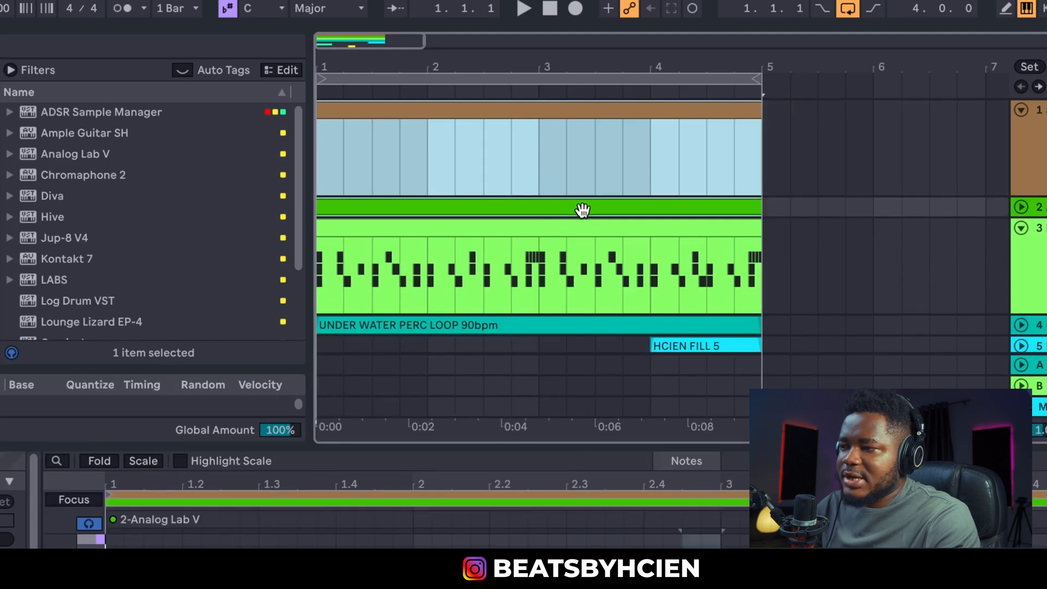
{"action": "left_click_drag", "start_coordinate": [630, 444], "coordinate": [621, 65]}
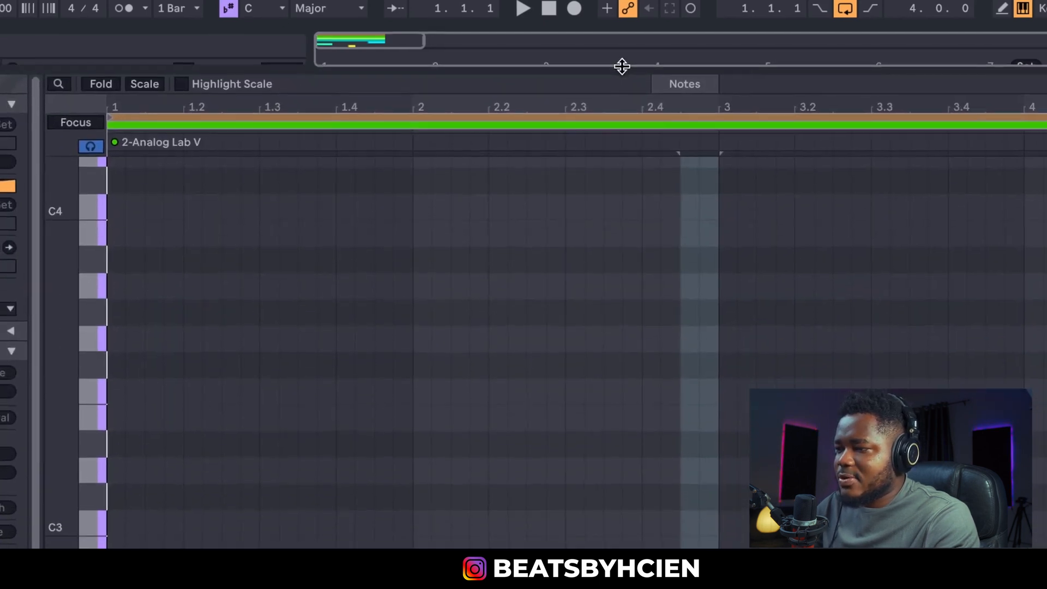
{"action": "scroll", "coordinate": [163, 371], "scroll_direction": "down", "scroll_amount": 10}
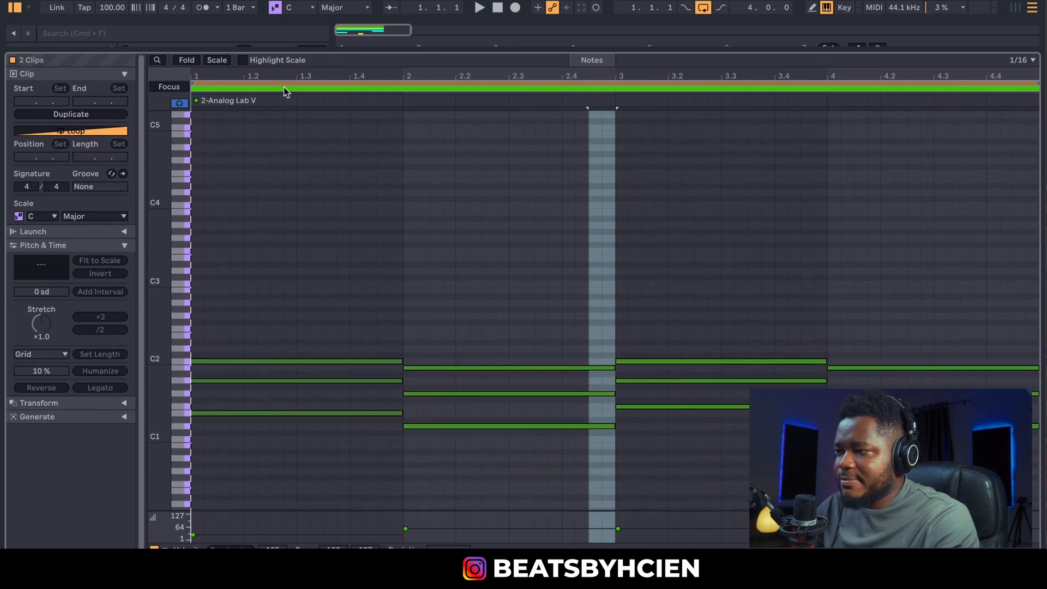
{"action": "left_click", "coordinate": [172, 90]}
{"action": "left_click", "coordinate": [267, 83]}
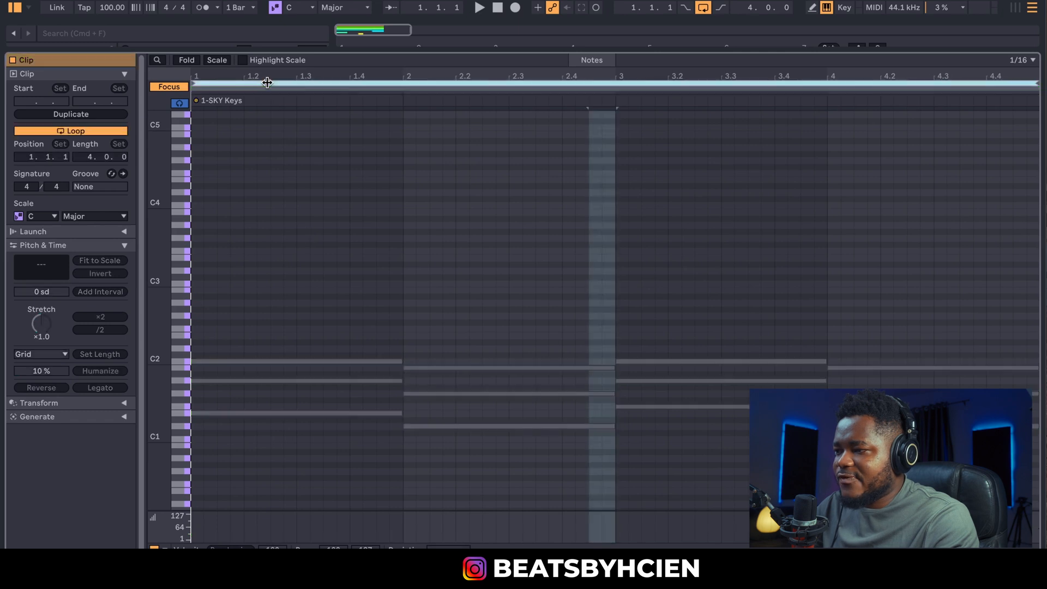
Try raising the first-bar C2 note of the Analog Lab V clip to G2, undo it, and return focus to the SKY Keys clip.
{"action": "left_click", "coordinate": [252, 94]}
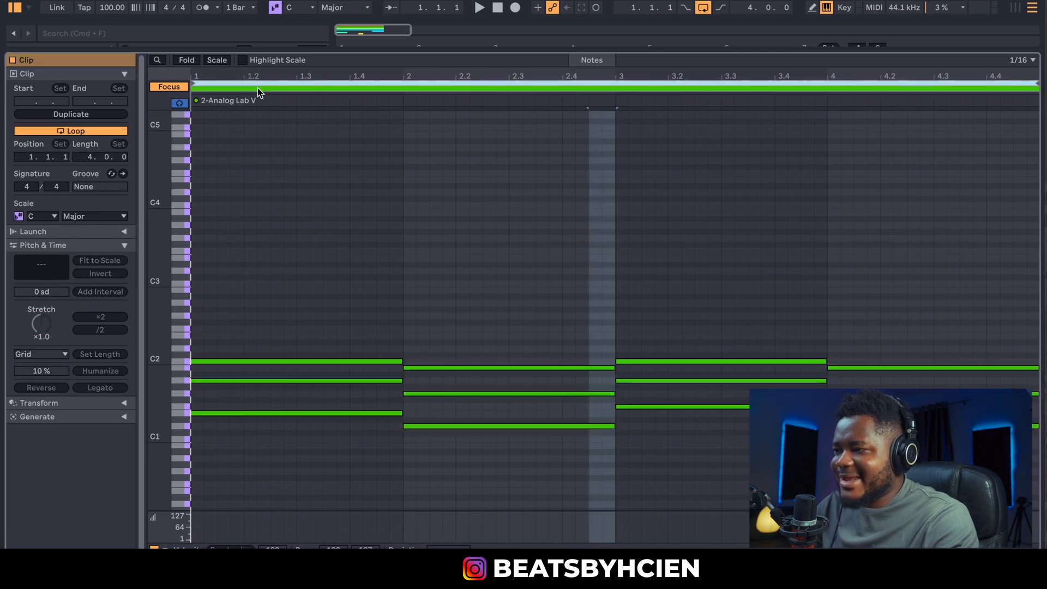
{"action": "left_click", "coordinate": [257, 87]}
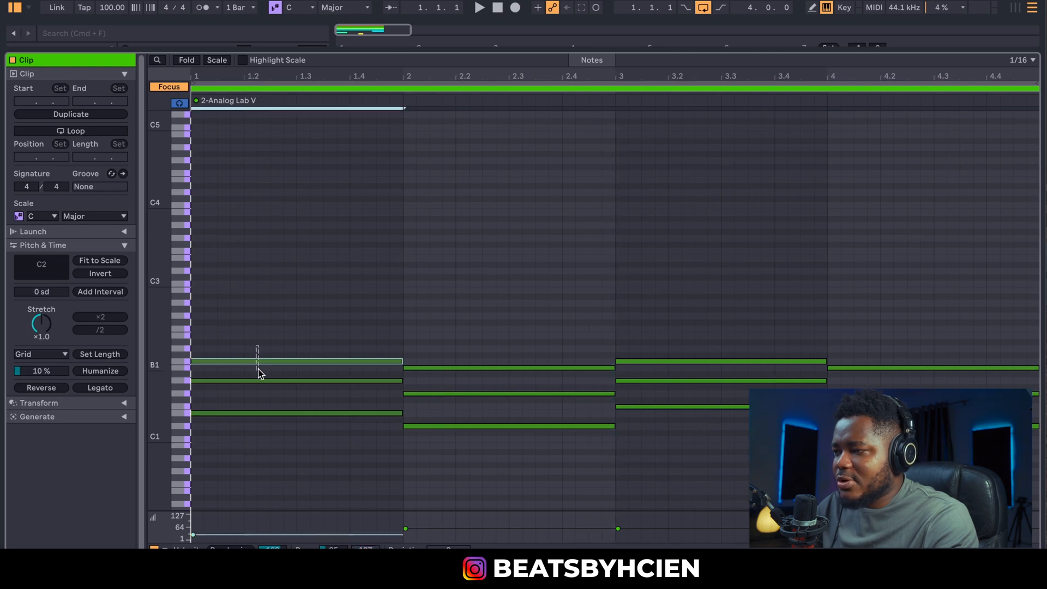
{"action": "left_click_drag", "start_coordinate": [257, 361], "coordinate": [270, 322]}
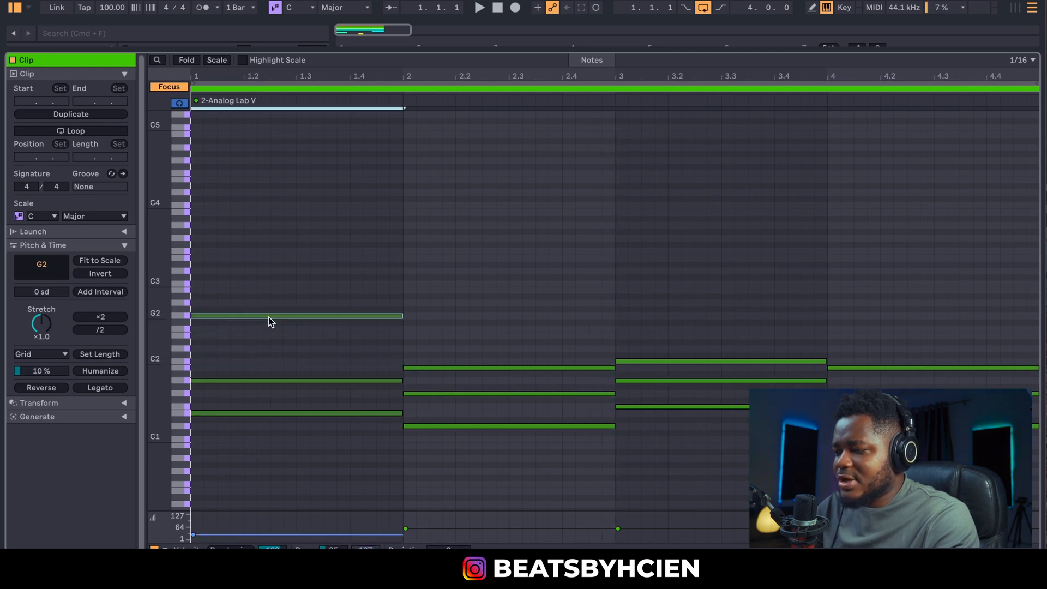
{"action": "key", "text": "super+z"}
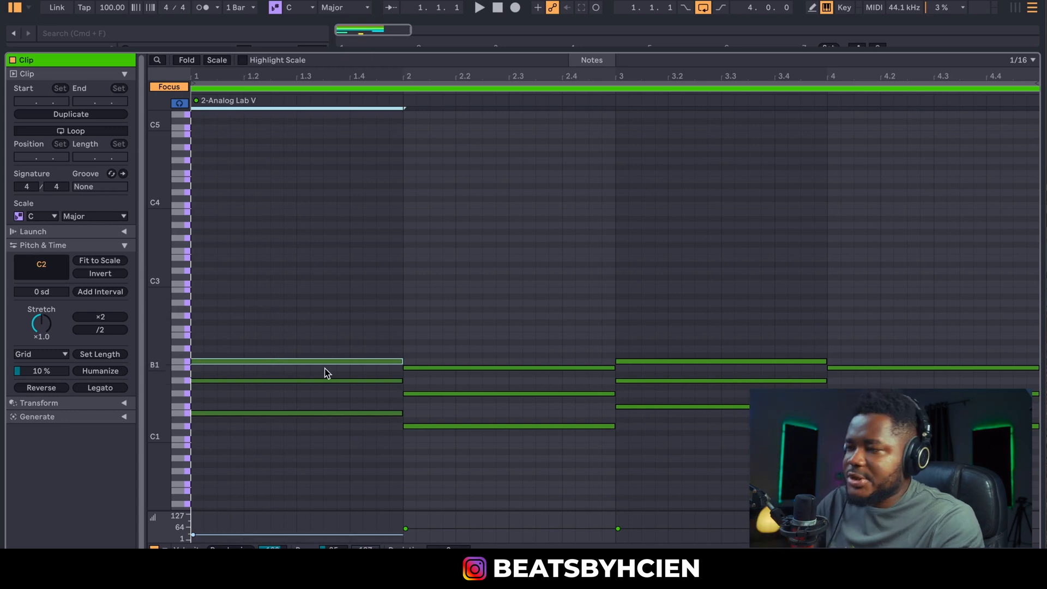
{"action": "left_click", "coordinate": [210, 97]}
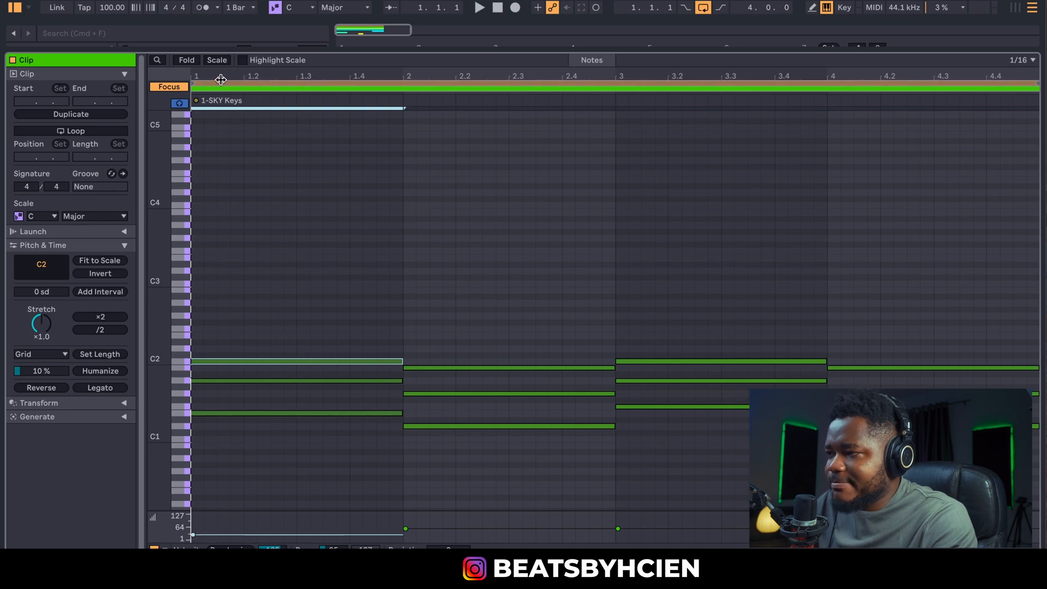
{"action": "left_click", "coordinate": [220, 81]}
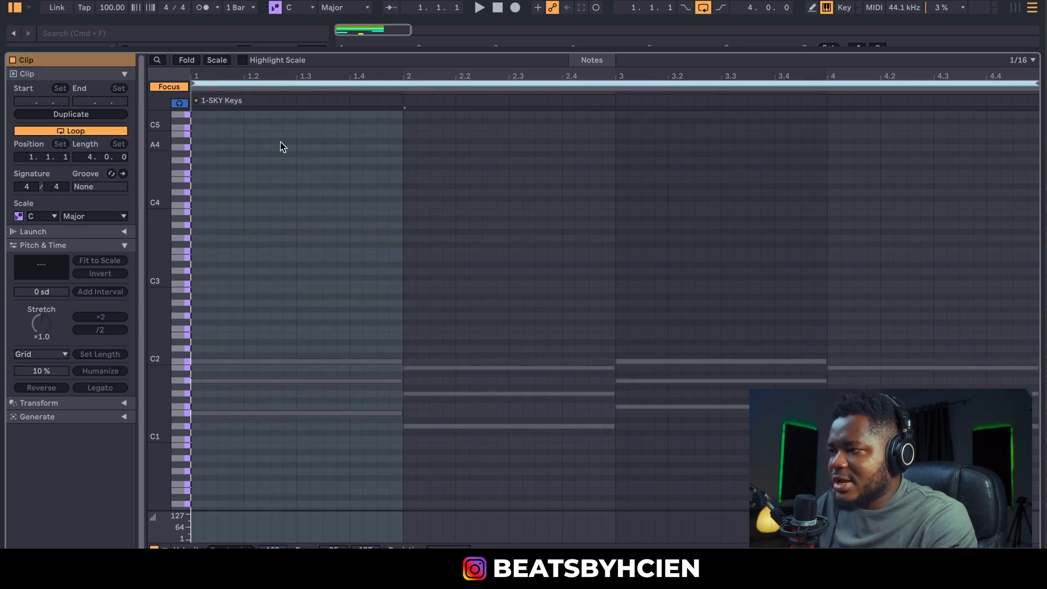
Build a short E1, A1 and C2 chord at 1.2.3 in the SKY Keys clip, following the first Analog Lab V chord, and audition it.
{"action": "double_click", "coordinate": [293, 295]}
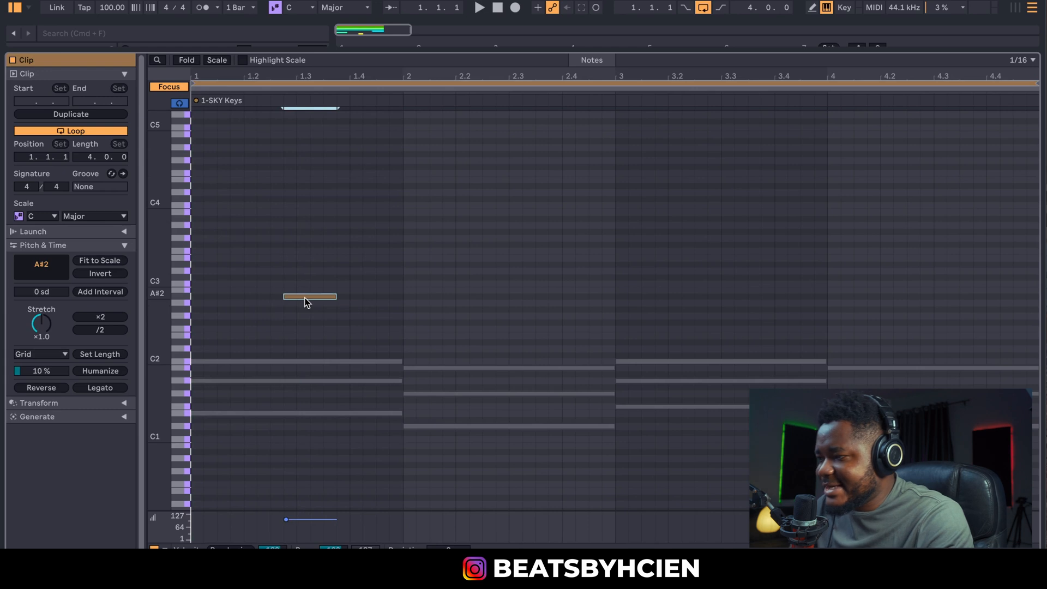
{"action": "left_click_drag", "start_coordinate": [293, 296], "coordinate": [286, 416]}
{"action": "key", "text": "space"}
{"action": "key", "text": "space"}
{"action": "left_click_drag", "start_coordinate": [286, 361], "coordinate": [287, 362]}
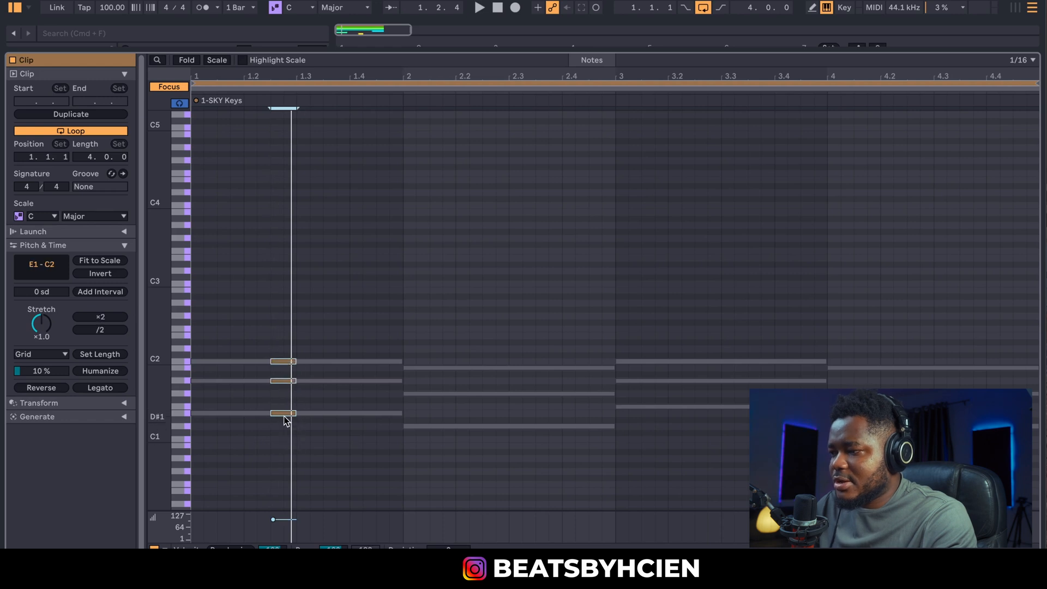
Copy the SKY Keys chord to the same position in bar 2, fit it to D1, G1 and B1, and play it back.
{"action": "left_click_drag", "start_coordinate": [283, 413], "coordinate": [498, 430]}
{"action": "left_click", "coordinate": [493, 374]}
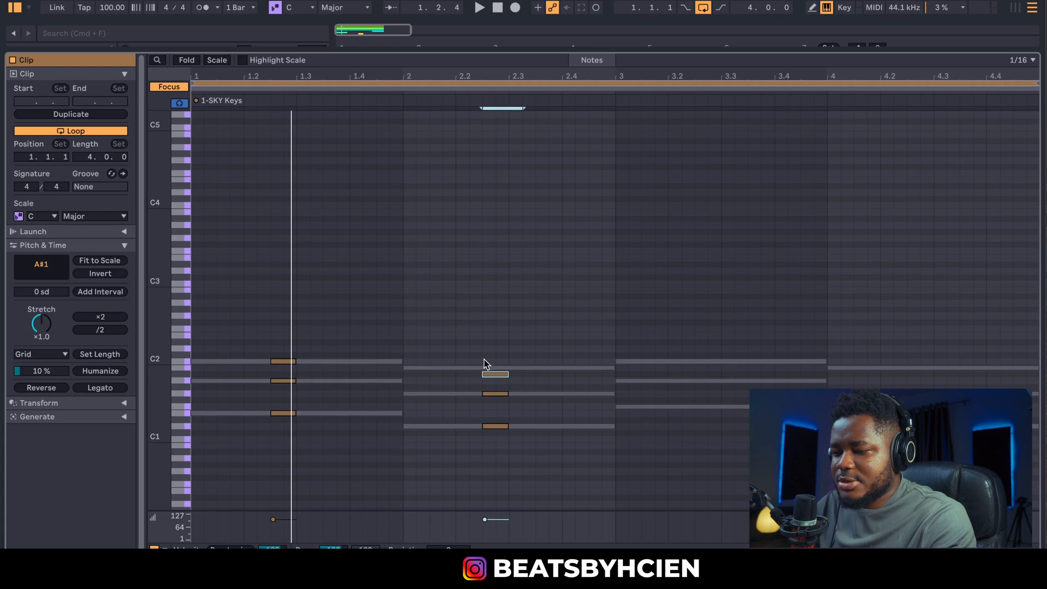
{"action": "key", "text": "space"}
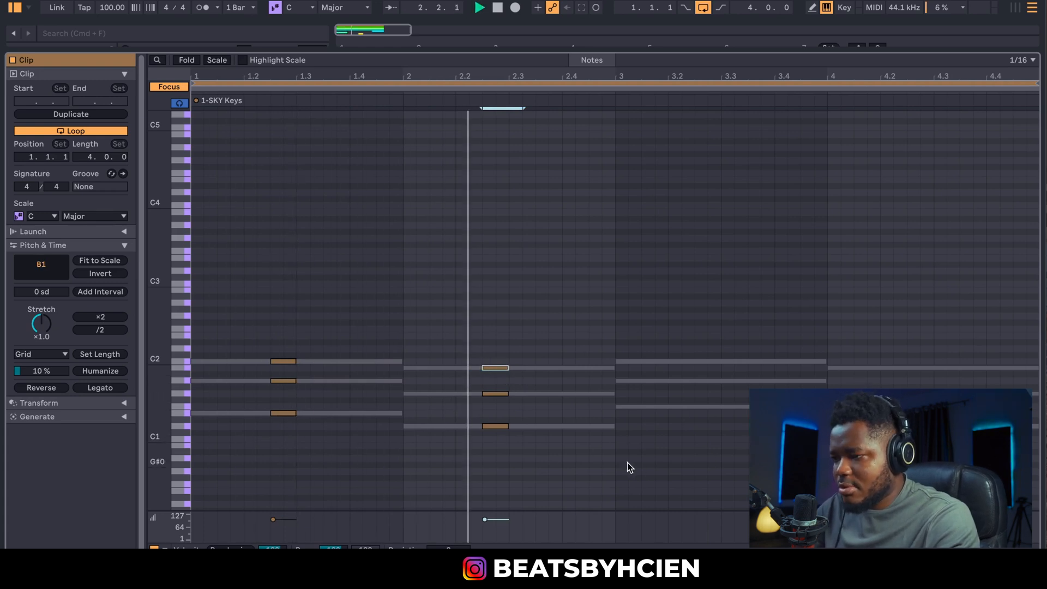
Copy the bar 2 SKY Keys chord to the same position in bar 3 and fit its notes to F1, A1 and C2.
{"action": "left_click_drag", "start_coordinate": [493, 442], "coordinate": [494, 349]}
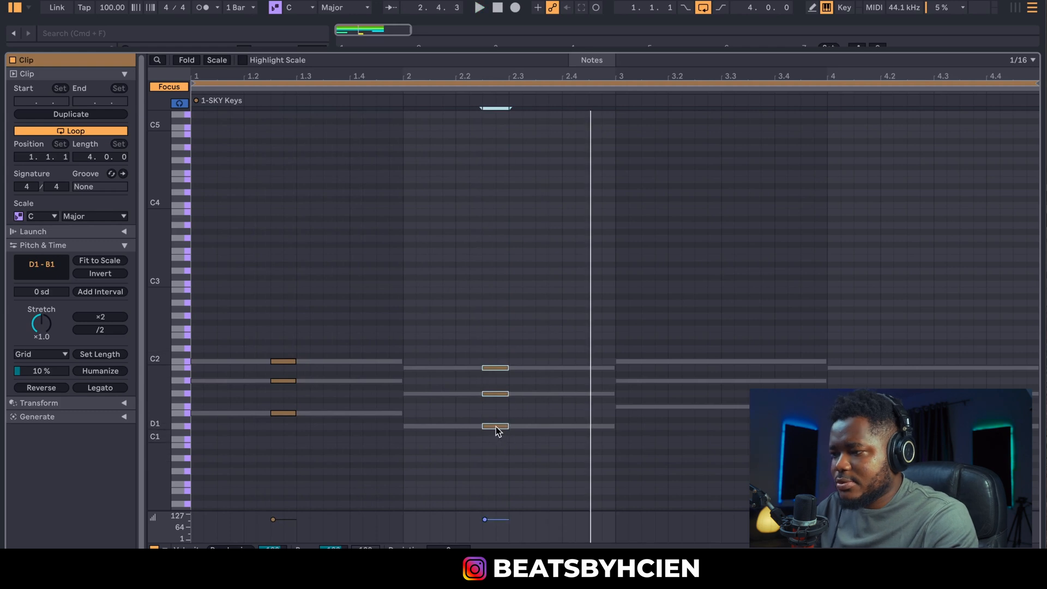
{"action": "left_click_drag", "start_coordinate": [495, 427], "coordinate": [712, 420]}
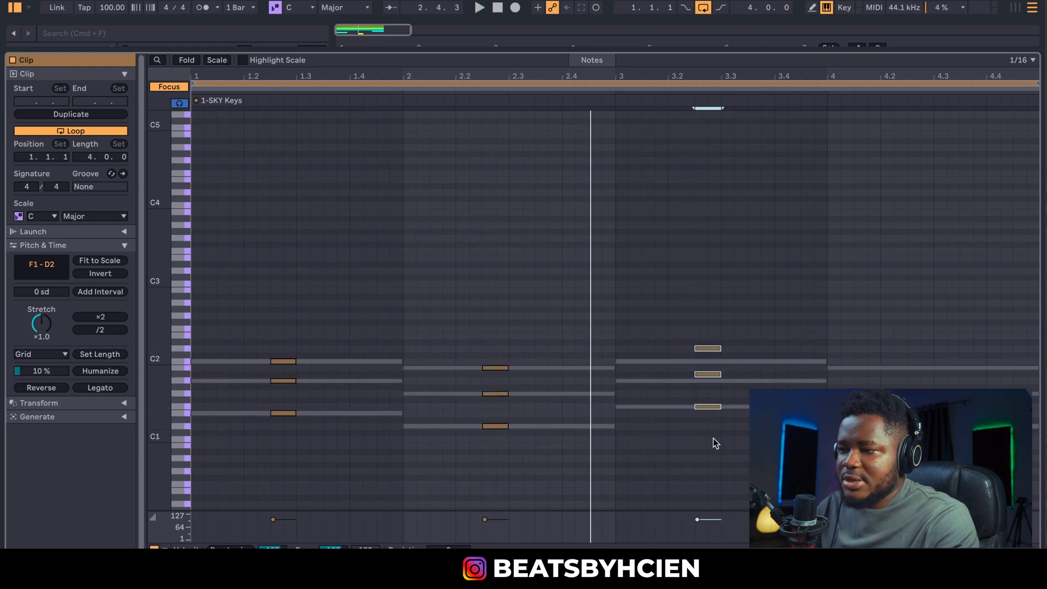
{"action": "left_click_drag", "start_coordinate": [743, 379], "coordinate": [714, 348]}
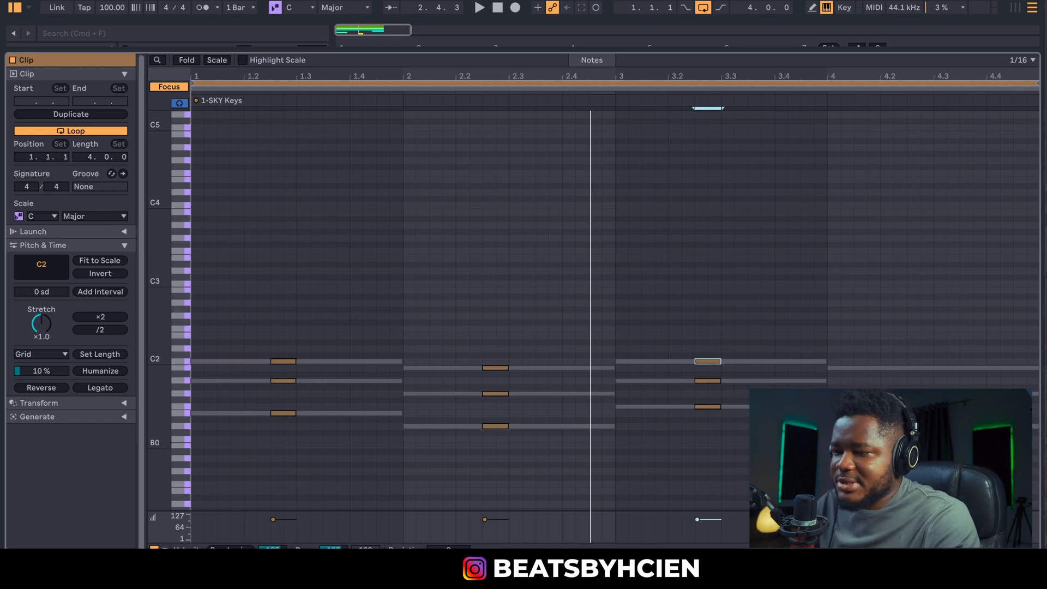
Copy the bar 3 SKY Keys chord to the same position in bar 4 and fit it to the underlying chord with B1 on top.
{"action": "left_click_drag", "start_coordinate": [816, 356], "coordinate": [704, 413]}
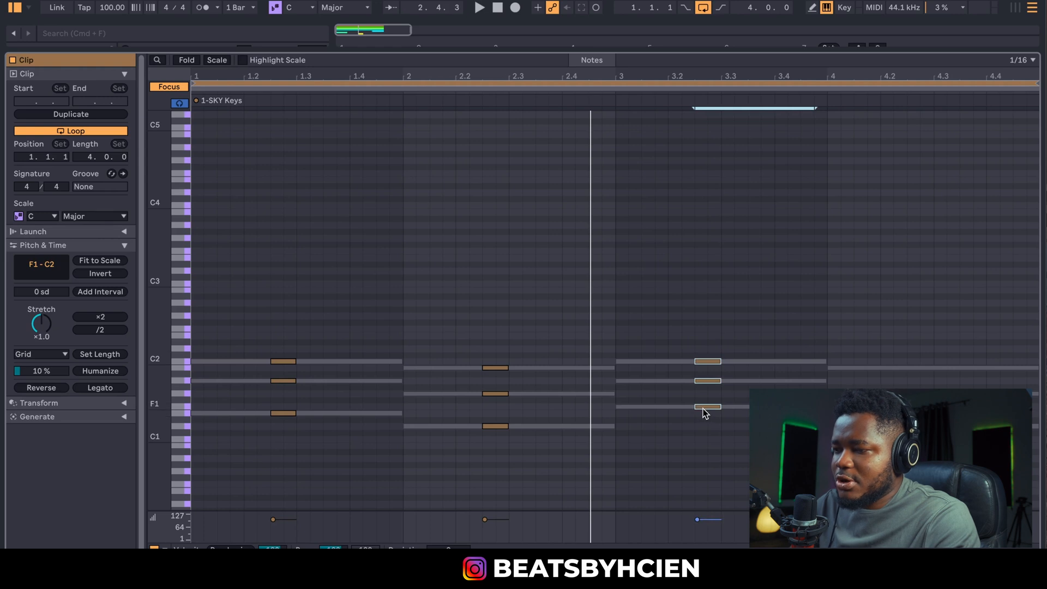
{"action": "double_click", "coordinate": [919, 381]}
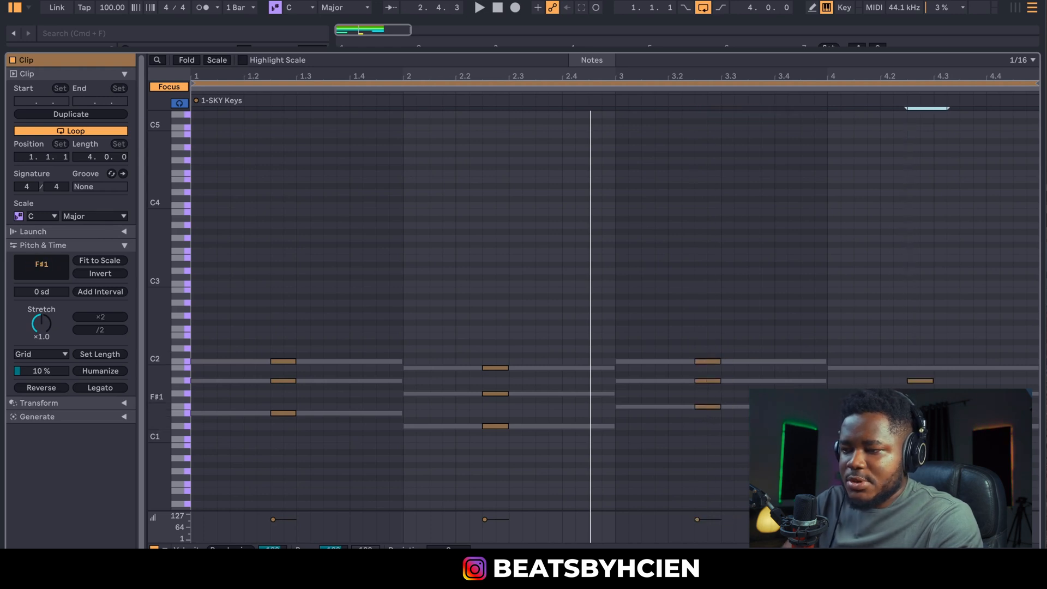
{"action": "left_click_drag", "start_coordinate": [922, 381], "coordinate": [925, 380]}
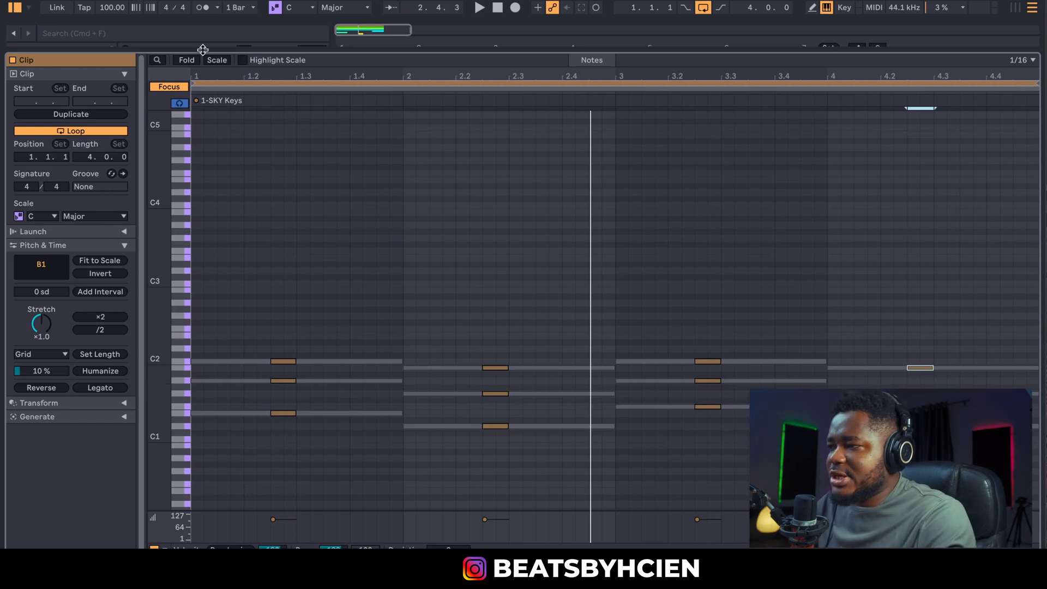
Try adding an E2 note to bar 1 of the Analog Lab V clip, delete it, and return focus to the SKY Keys clip.
{"action": "left_click", "coordinate": [225, 88]}
{"action": "left_click", "coordinate": [227, 89]}
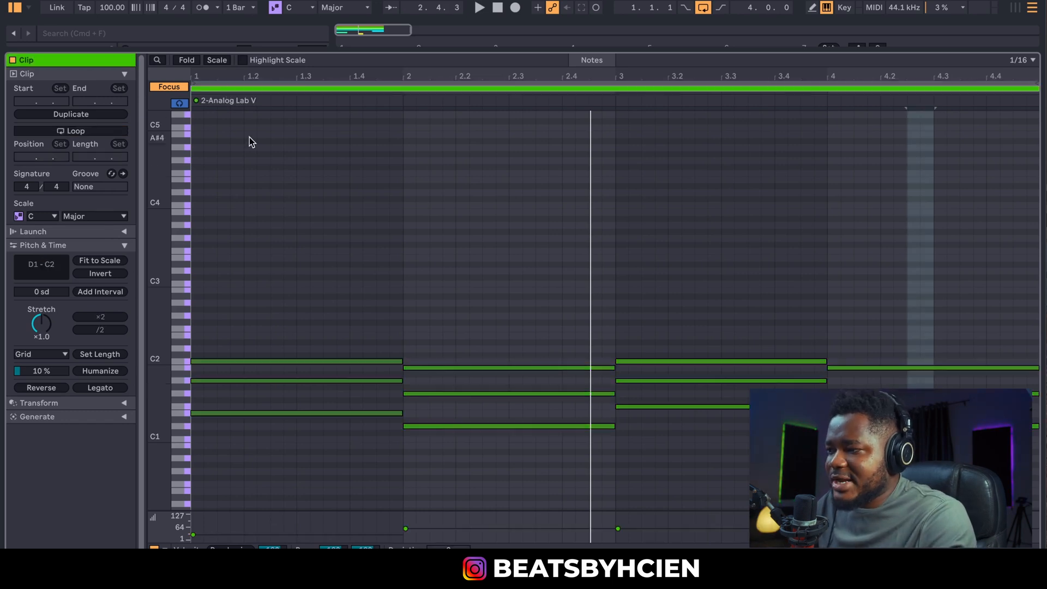
{"action": "double_click", "coordinate": [314, 329]}
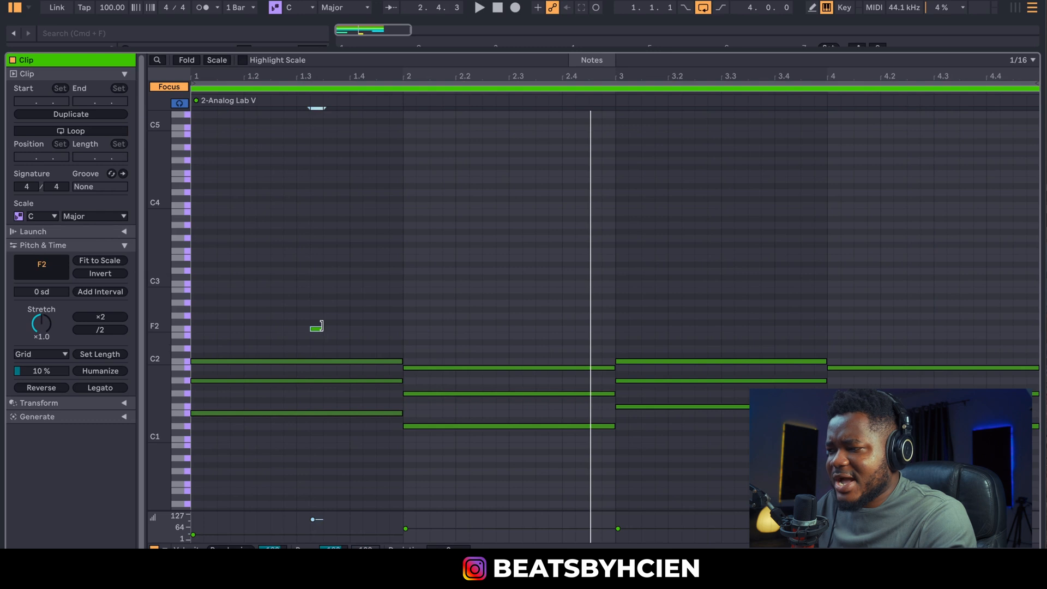
{"action": "mouse_move", "coordinate": [321, 327]}
{"action": "left_mouse_down"}
{"action": "mouse_move", "coordinate": [359, 327]}
{"action": "mouse_move", "coordinate": [321, 335]}
{"action": "left_mouse_up"}
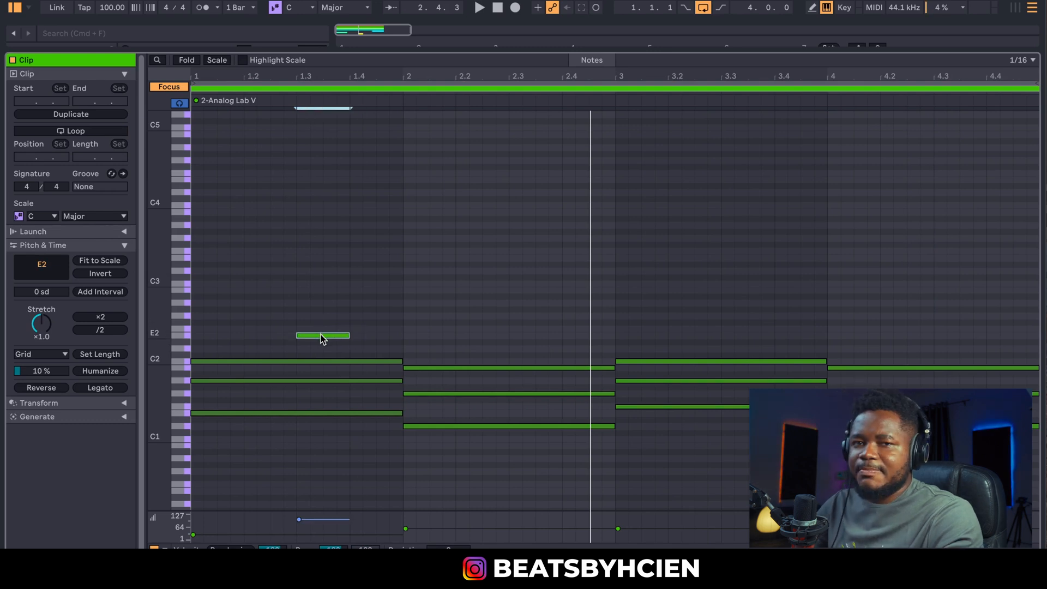
{"action": "double_click", "coordinate": [321, 335]}
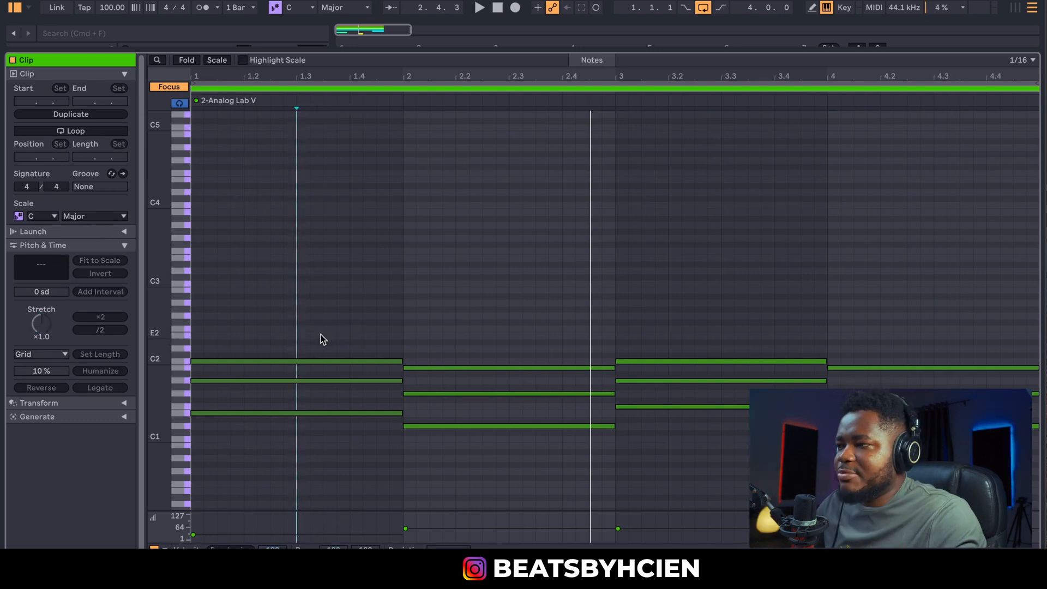
{"action": "left_click", "coordinate": [255, 123]}
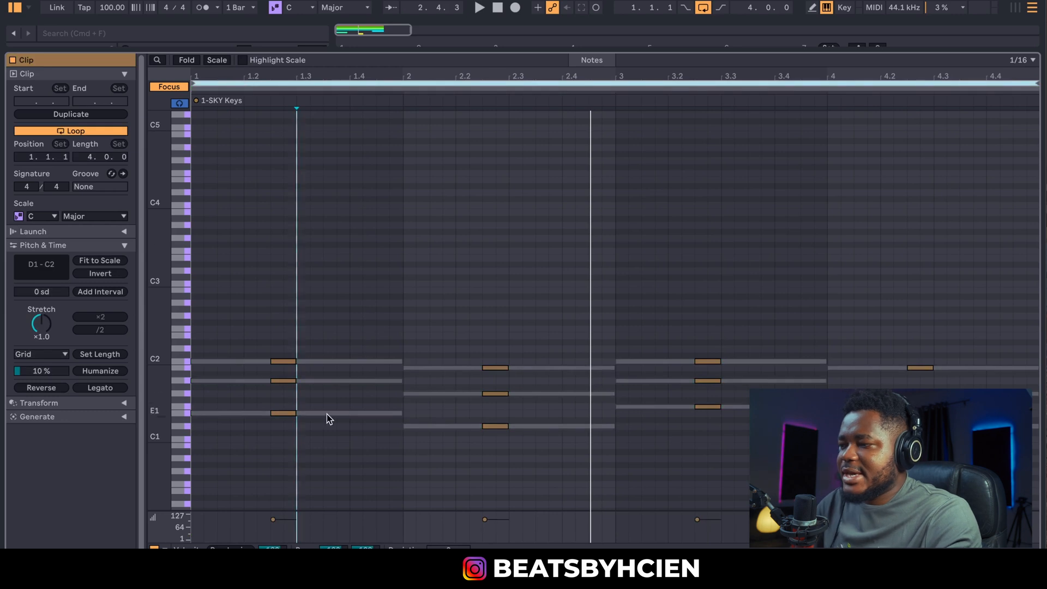
Lower the velocity of all the SKY Keys notes together while playing the loop back.
{"action": "left_click", "coordinate": [178, 468]}
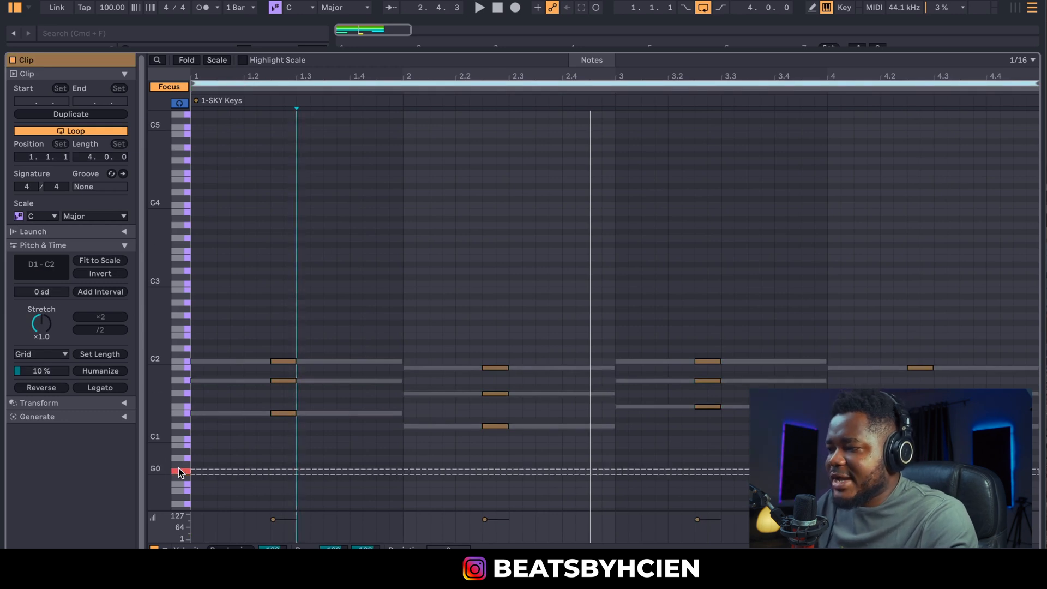
{"action": "left_click_drag", "start_coordinate": [183, 482], "coordinate": [169, 272]}
{"action": "left_click_drag", "start_coordinate": [275, 521], "coordinate": [280, 534]}
{"action": "key", "text": "space"}
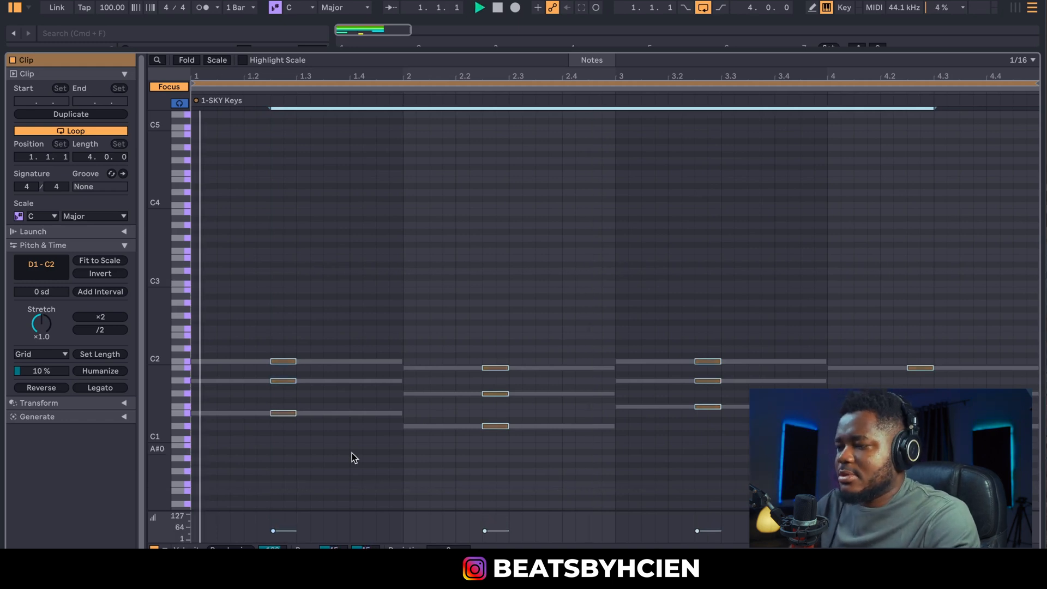
{"action": "left_click_drag", "start_coordinate": [283, 535], "coordinate": [283, 538]}
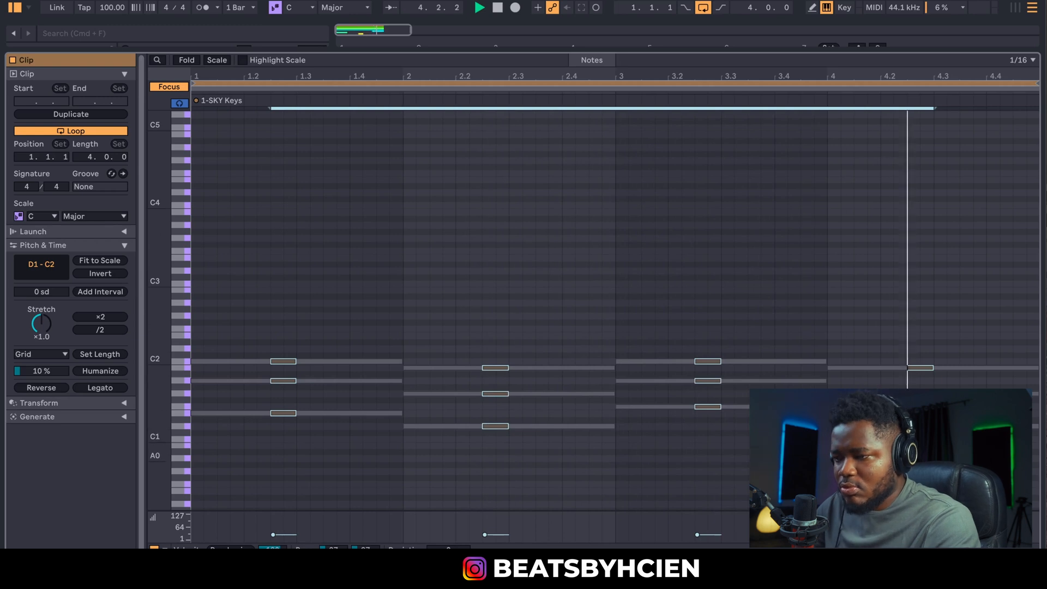
Return to the arrangement, set the SKY Keys track volume to -16.3 and pan it to 14L.
{"action": "double_click", "coordinate": [835, 52]}
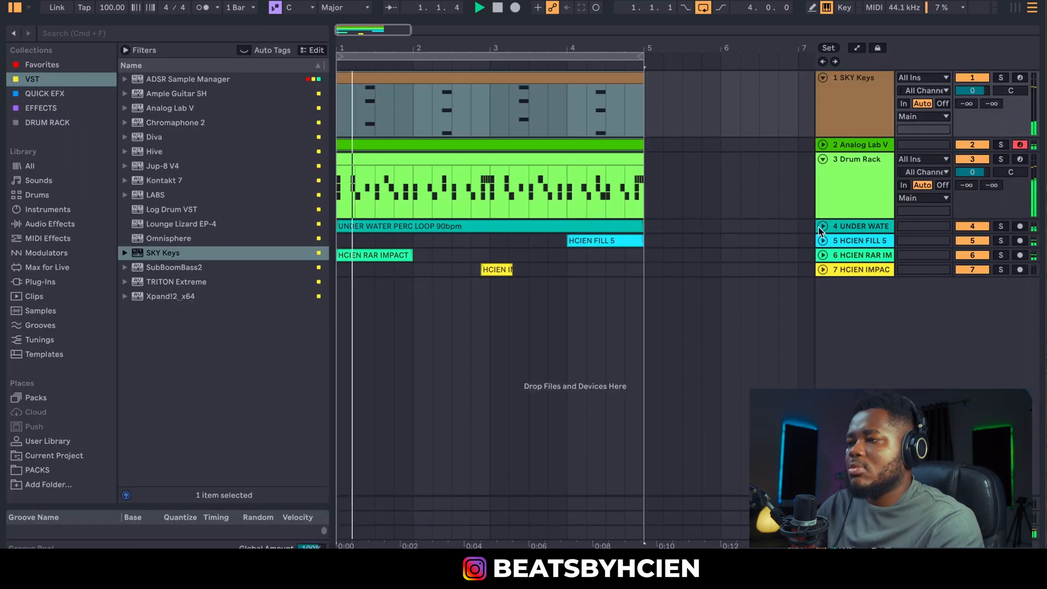
{"action": "key", "text": "space"}
{"action": "left_click_drag", "start_coordinate": [977, 91], "coordinate": [978, 108]}
{"action": "key", "text": "space"}
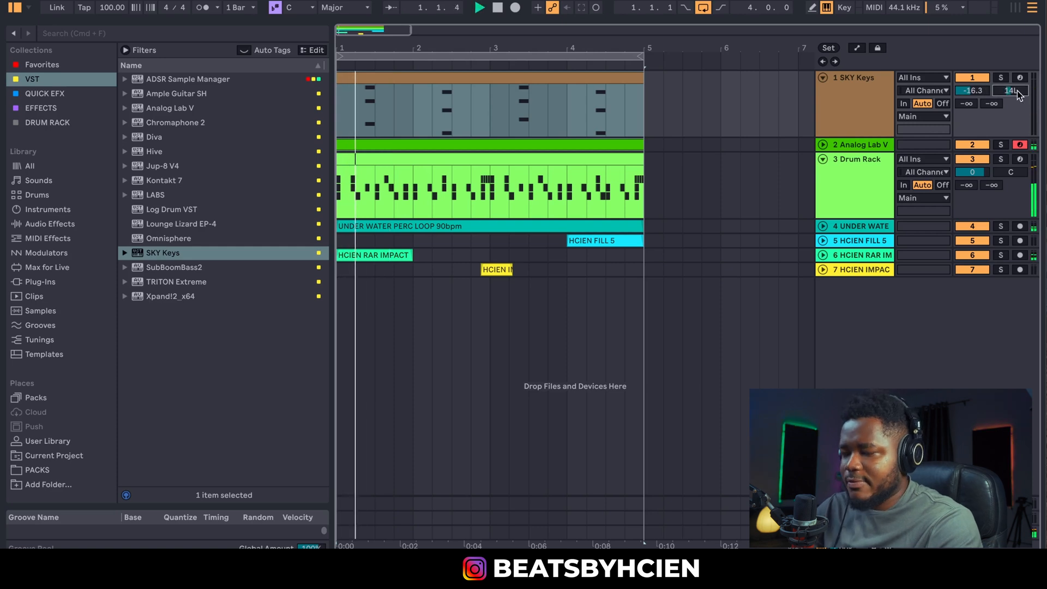
{"action": "left_click", "coordinate": [860, 109]}
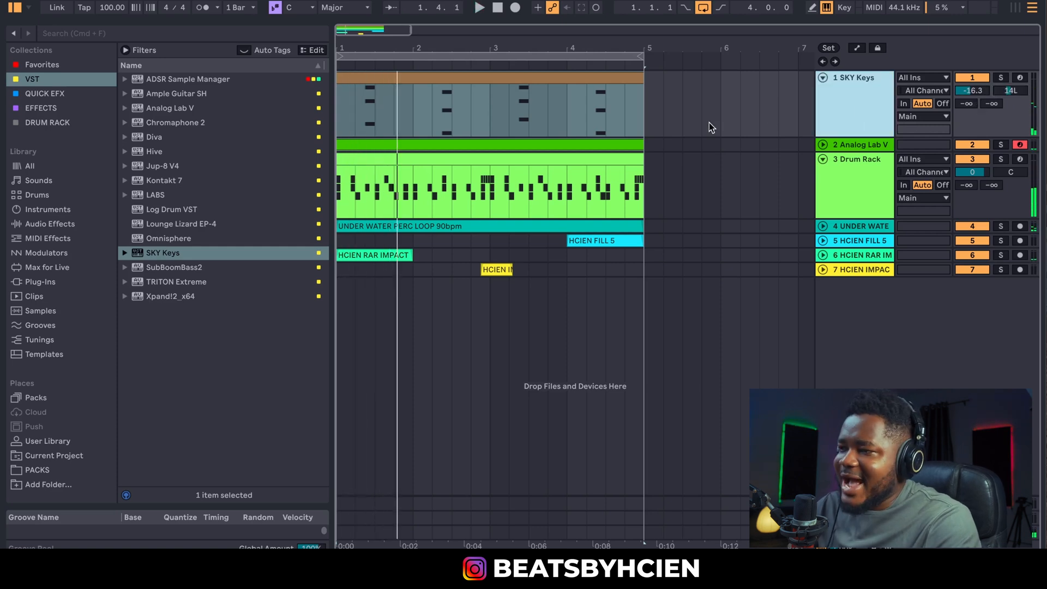
Add the Delay audio effect to the SKY Keys track.
{"action": "left_click", "coordinate": [53, 224]}
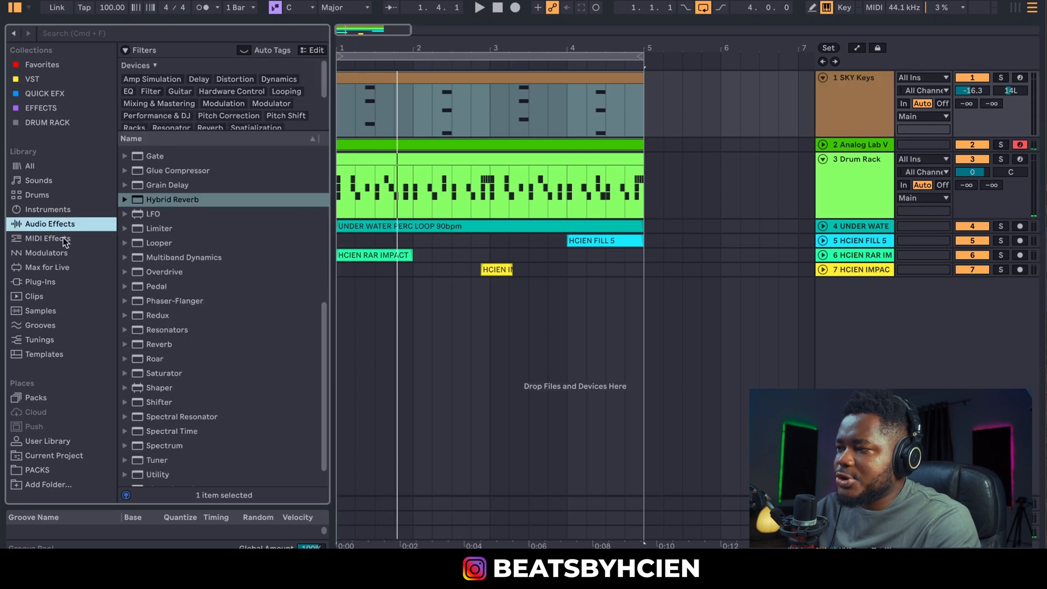
{"action": "scroll", "coordinate": [155, 289], "scroll_direction": "up", "scroll_amount": 5}
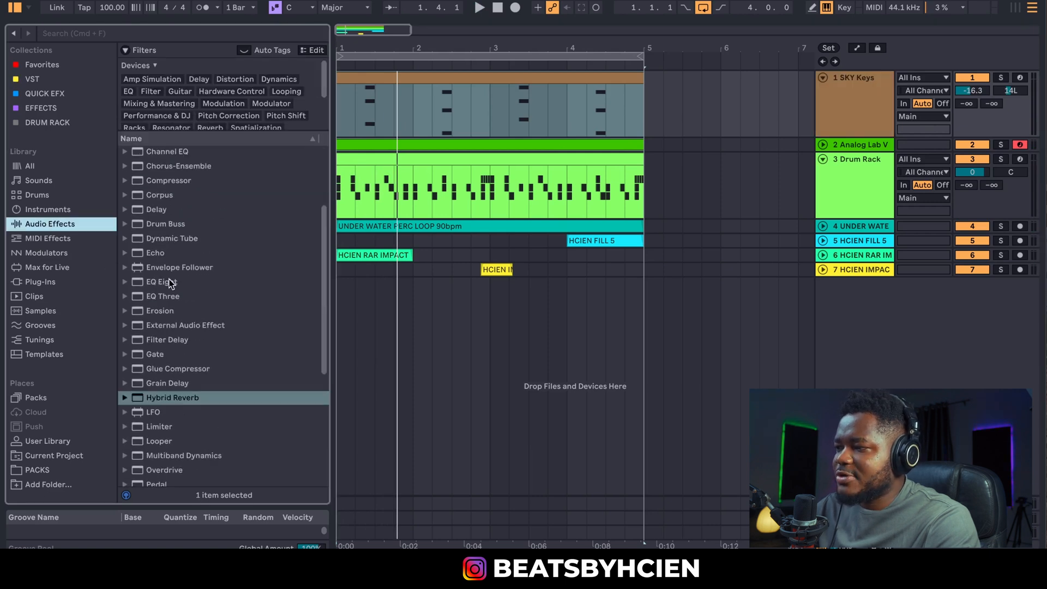
{"action": "left_click_drag", "start_coordinate": [156, 212], "coordinate": [665, 101]}
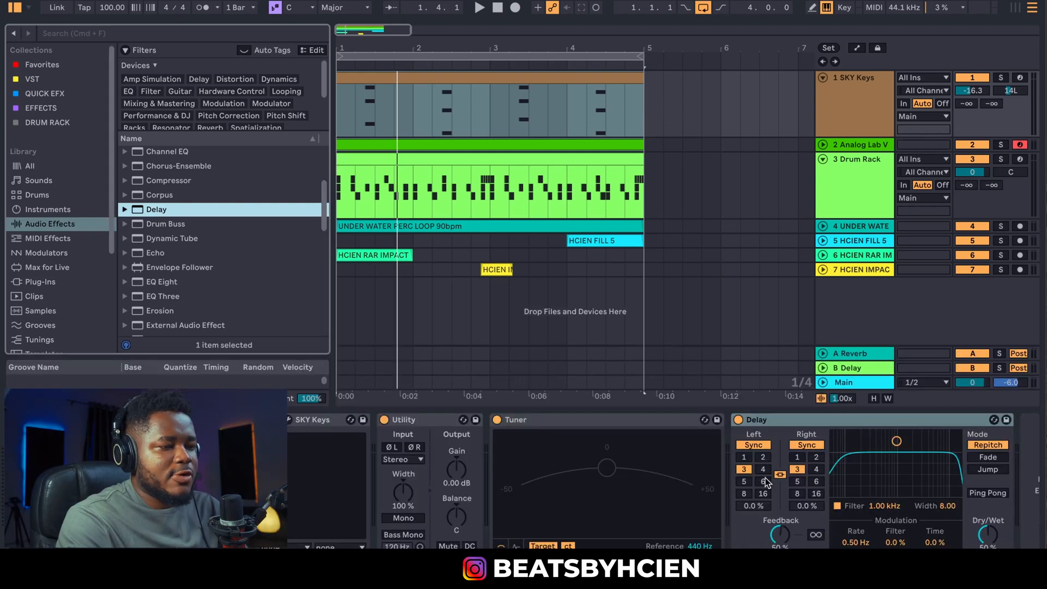
Set both Delay times to 2, dry/wet to 44% and the filter to about 882 Hz with a width of 5.87 during playback.
{"action": "left_click", "coordinate": [816, 457]}
{"action": "key", "text": "space"}
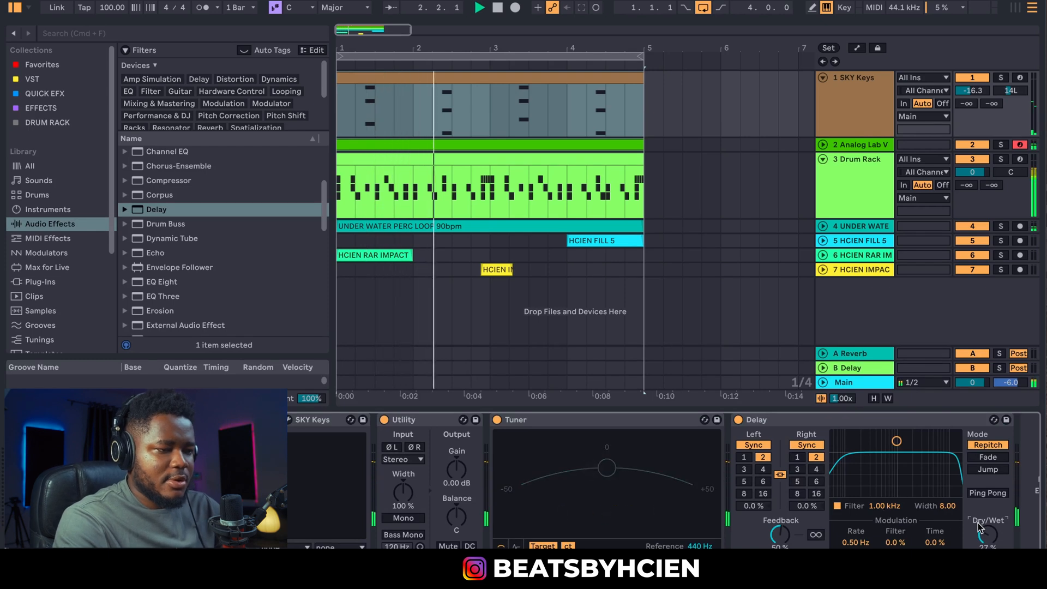
{"action": "left_click_drag", "start_coordinate": [895, 441], "coordinate": [895, 455]}
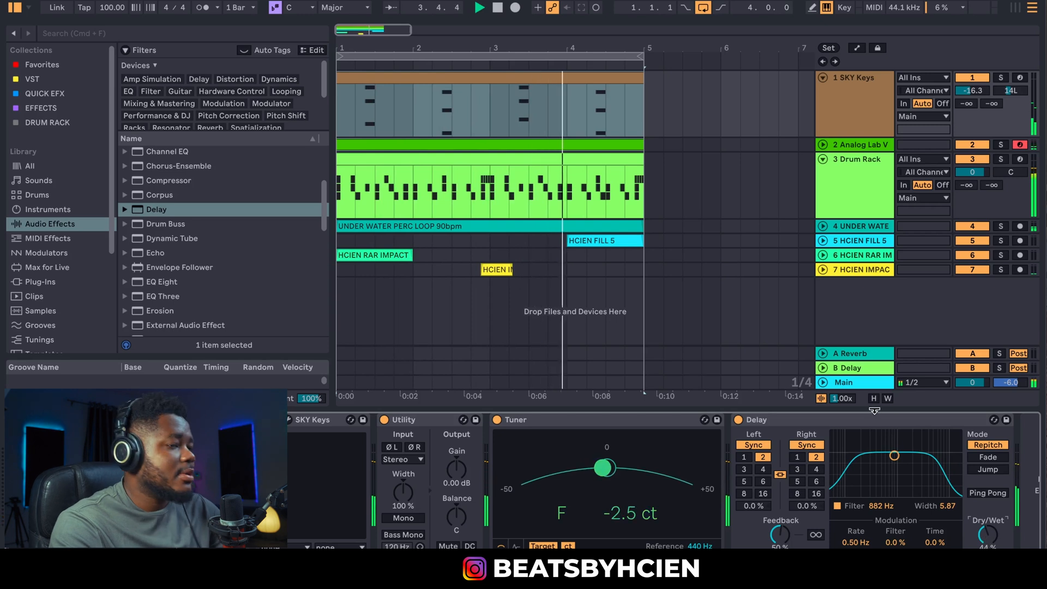
{"action": "key", "text": "super+alt+l"}
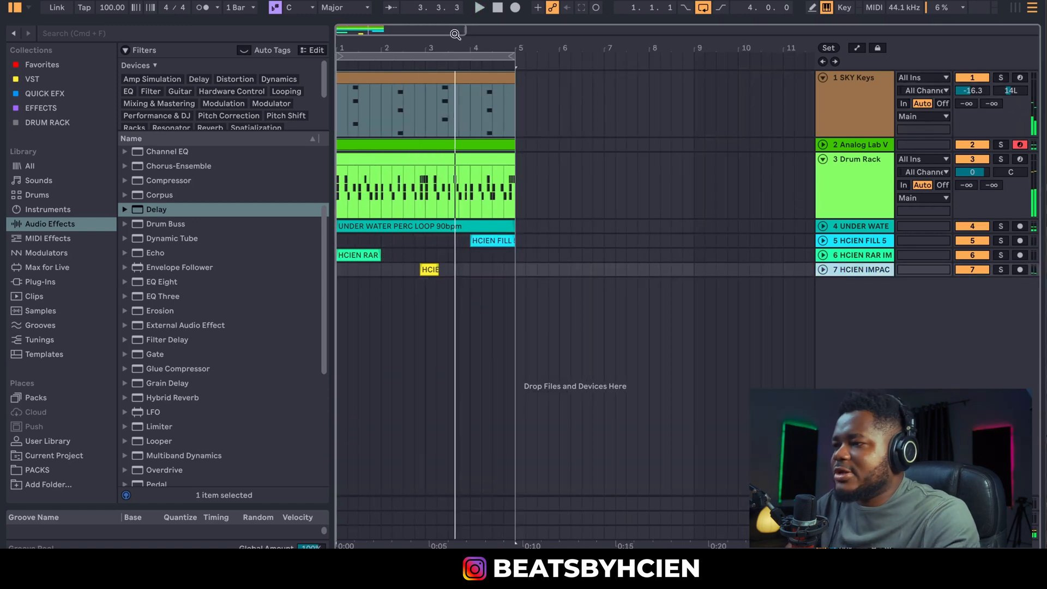
Move the whole four-bar section on all tracks to start at bar 13, leaving the beginning of the timeline empty.
{"action": "left_click_drag", "start_coordinate": [458, 40], "coordinate": [414, 43]}
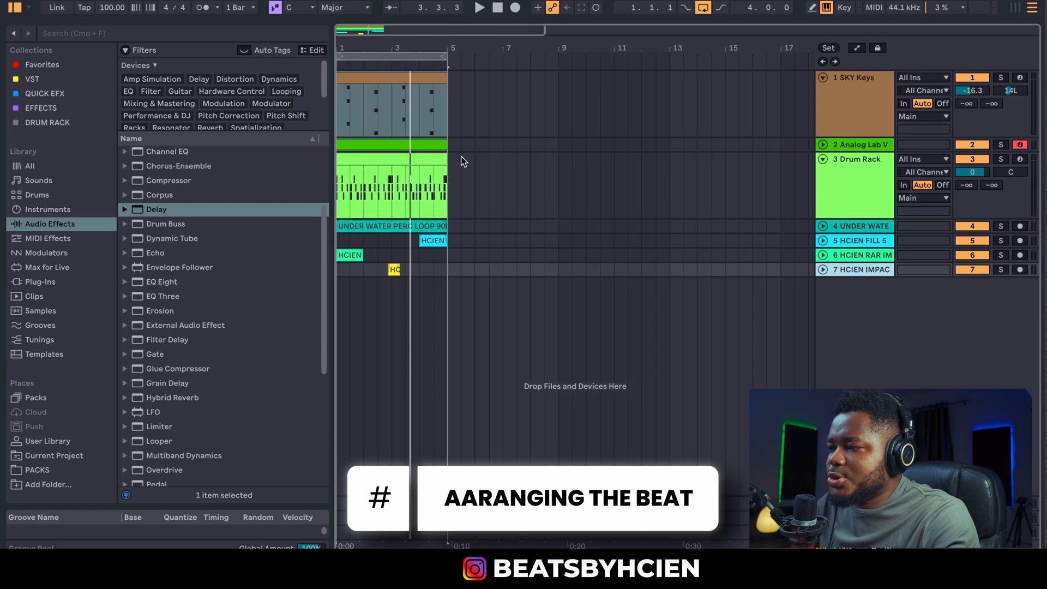
{"action": "left_click_drag", "start_coordinate": [446, 271], "coordinate": [728, 83]}
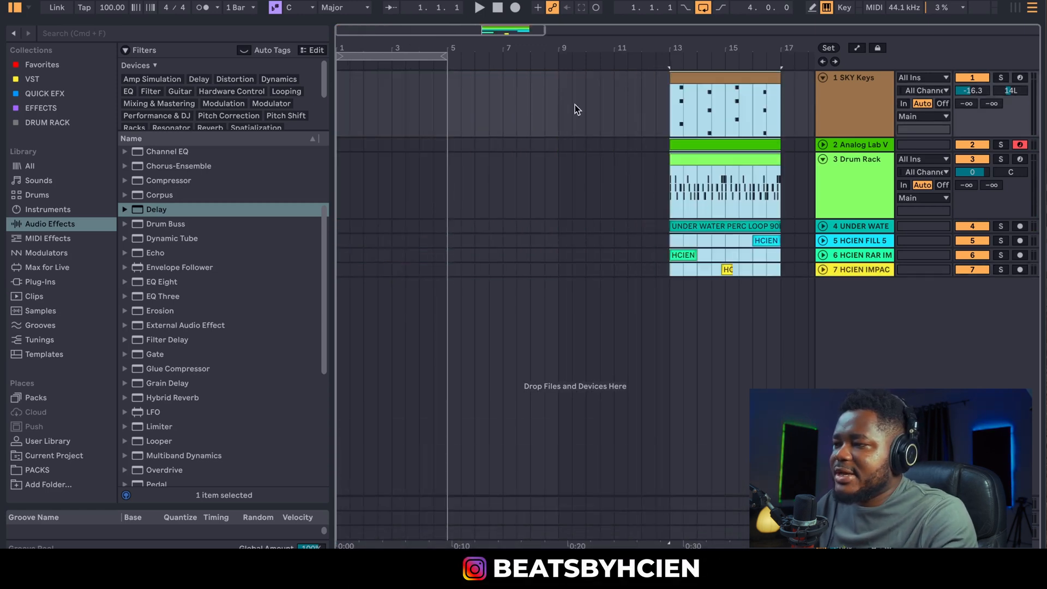
{"action": "left_click", "coordinate": [600, 269]}
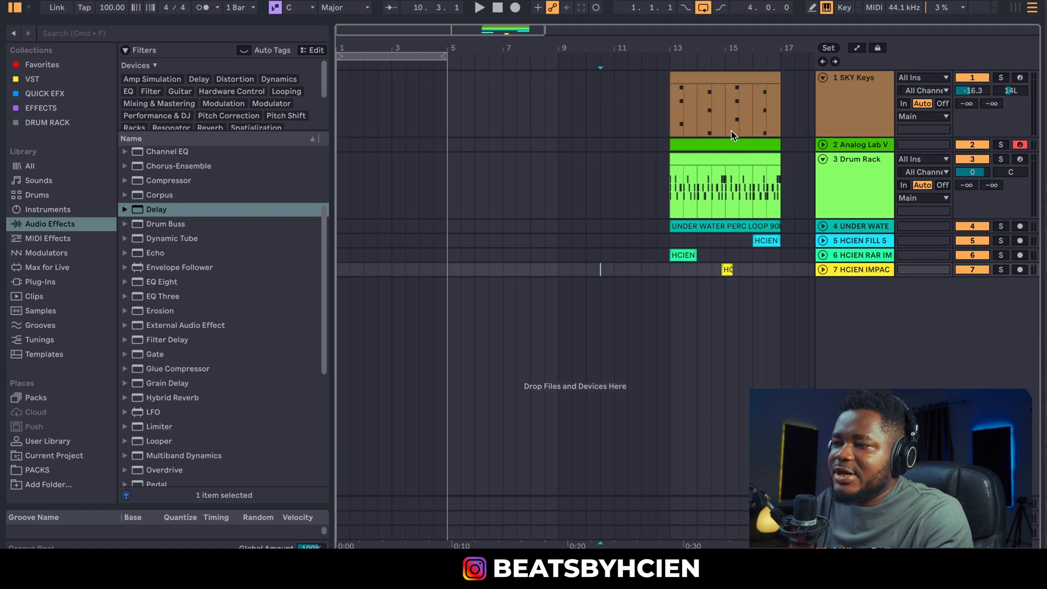
Copy the Drum Rack clip from bar 13 to bar 1 and open the copy's notes.
{"action": "left_click", "coordinate": [721, 159]}
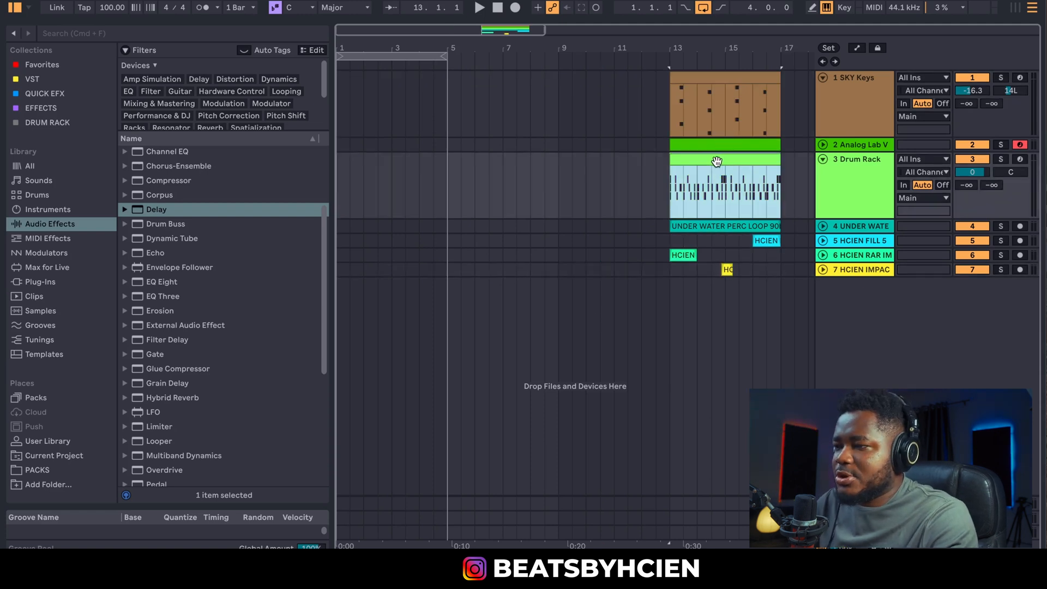
{"action": "left_click_drag", "start_coordinate": [717, 162], "coordinate": [385, 170]}
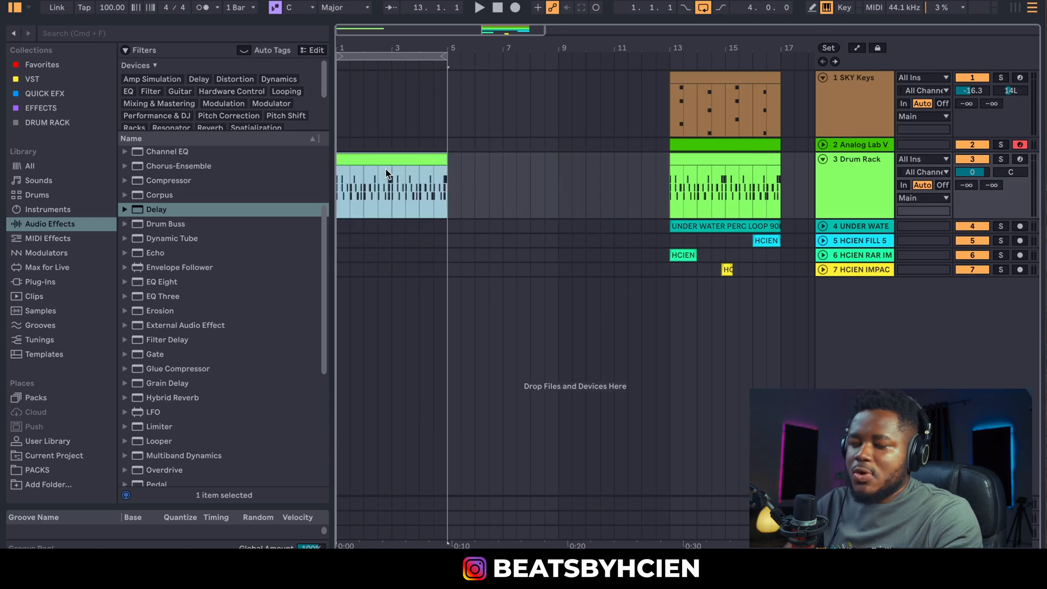
{"action": "double_click", "coordinate": [387, 163]}
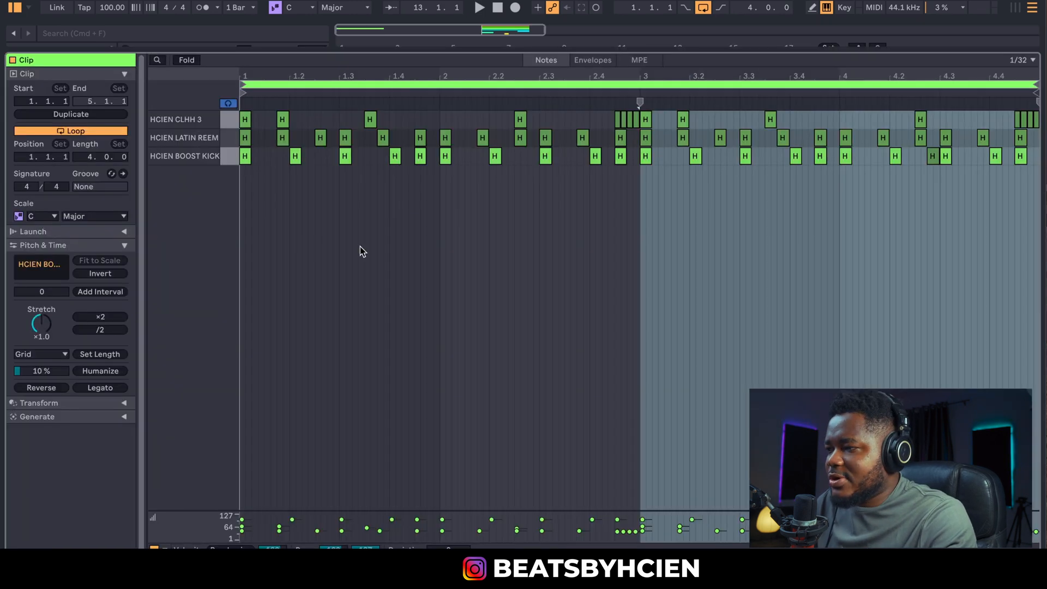
Deactivate all HCIEN BOOST KICK notes in the bar 1 Drum Rack clip, and play it from the arrangement.
{"action": "left_click", "coordinate": [224, 160]}
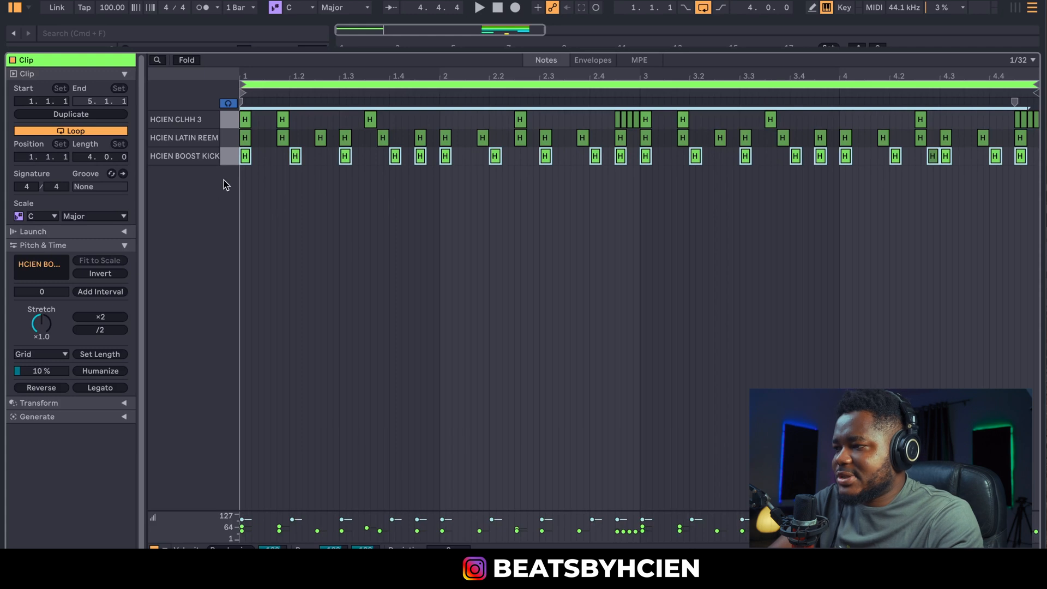
{"action": "left_click", "coordinate": [229, 157]}
{"action": "left_click", "coordinate": [232, 139]}
{"action": "left_click", "coordinate": [233, 123]}
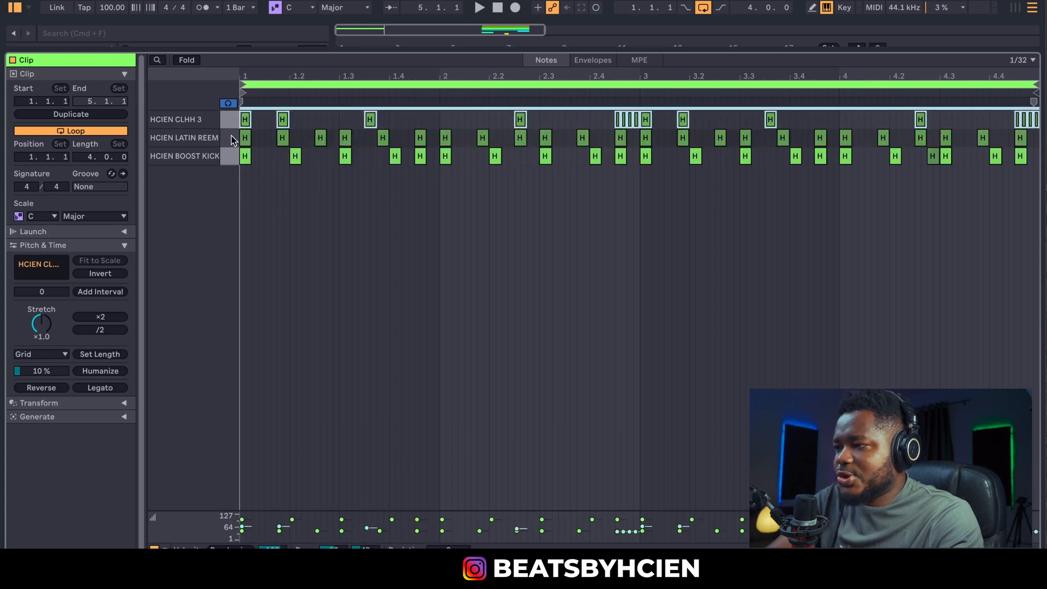
{"action": "left_click", "coordinate": [230, 158]}
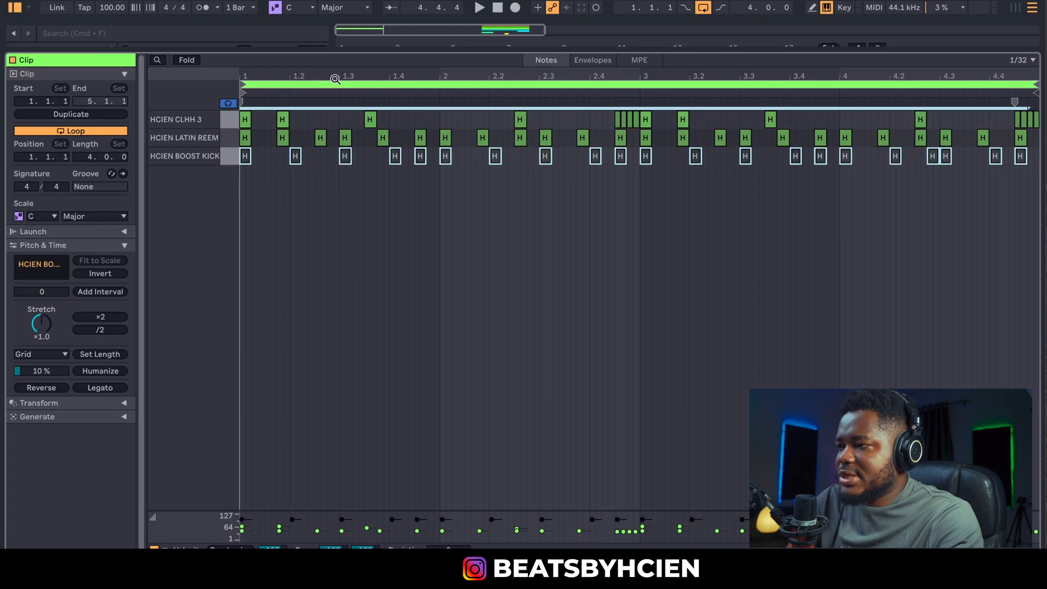
{"action": "left_click_drag", "start_coordinate": [344, 52], "coordinate": [440, 210]}
{"action": "key", "text": "space"}
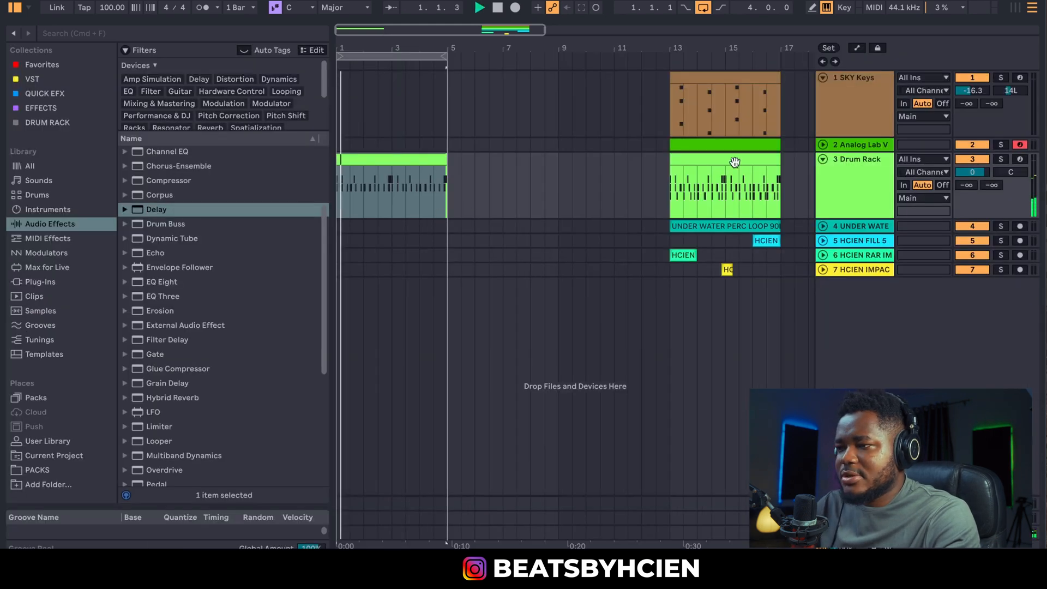
Copy the Analog Lab V clip to bar 1 and the HCIEN FILL 5 clip to bar 4.
{"action": "left_click_drag", "start_coordinate": [724, 145], "coordinate": [393, 145]}
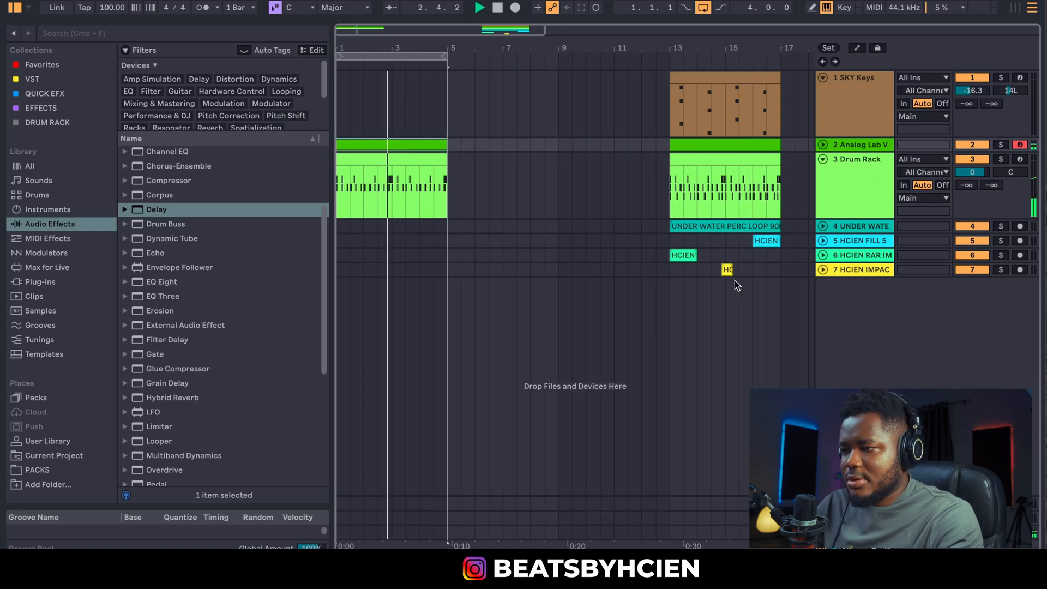
{"action": "left_click", "coordinate": [772, 243]}
{"action": "left_click_drag", "start_coordinate": [773, 242], "coordinate": [435, 239]}
{"action": "left_click_drag", "start_coordinate": [452, 192], "coordinate": [320, 140]}
{"action": "key", "text": "space"}
Copy the Analog Lab V clip to bar 5, duplicate the kickless Drum Rack clip to bar 5, and play from bar 3.
{"action": "left_click_drag", "start_coordinate": [708, 145], "coordinate": [489, 154]}
{"action": "left_click", "coordinate": [421, 161]}
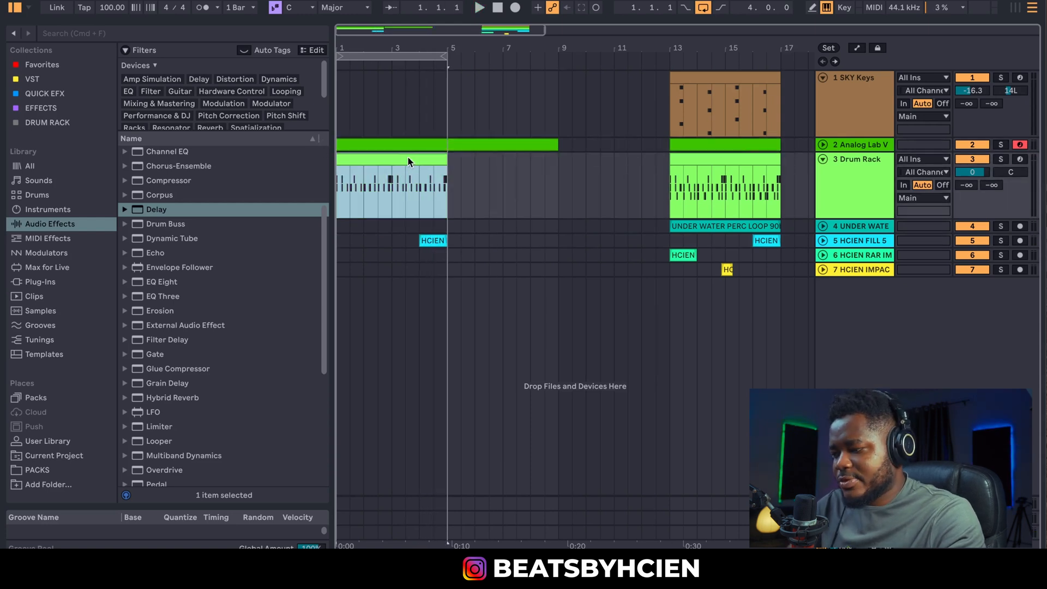
{"action": "key", "text": "super+d"}
{"action": "key", "text": "space"}
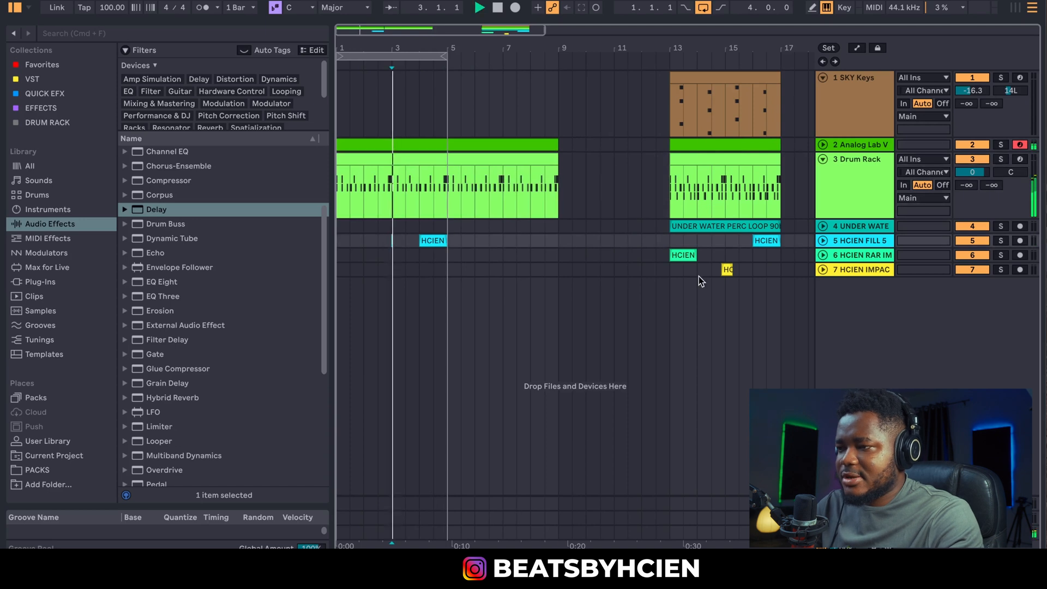
Copy the yellow track 7 impact clip to just before bar 7 and turn off the arrangement loop.
{"action": "left_click", "coordinate": [728, 269]}
{"action": "left_click_drag", "start_coordinate": [727, 271], "coordinate": [510, 278]}
{"action": "left_click", "coordinate": [703, 7]}
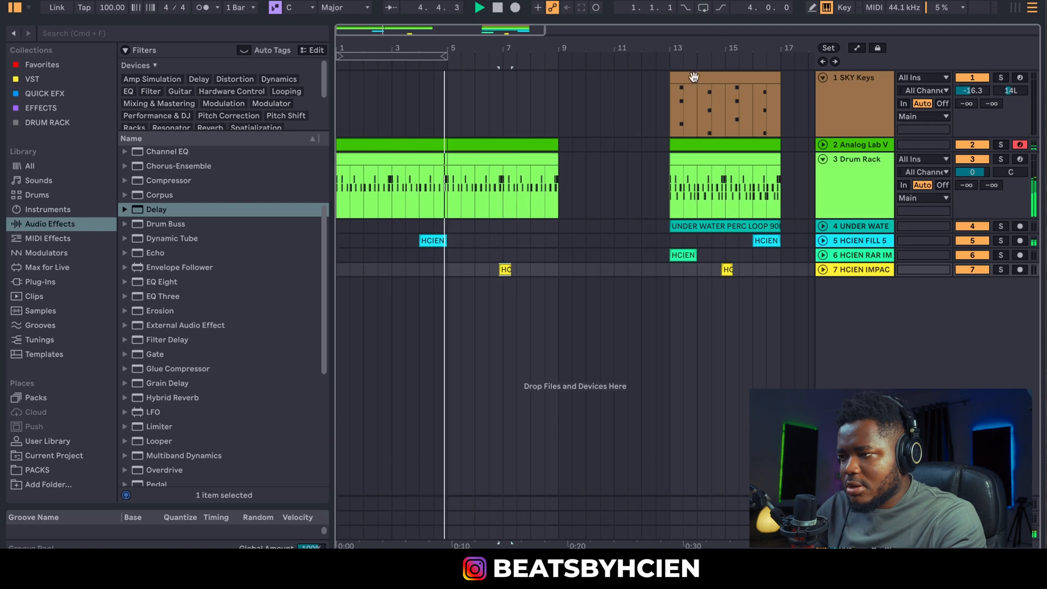
{"action": "key", "text": "space"}
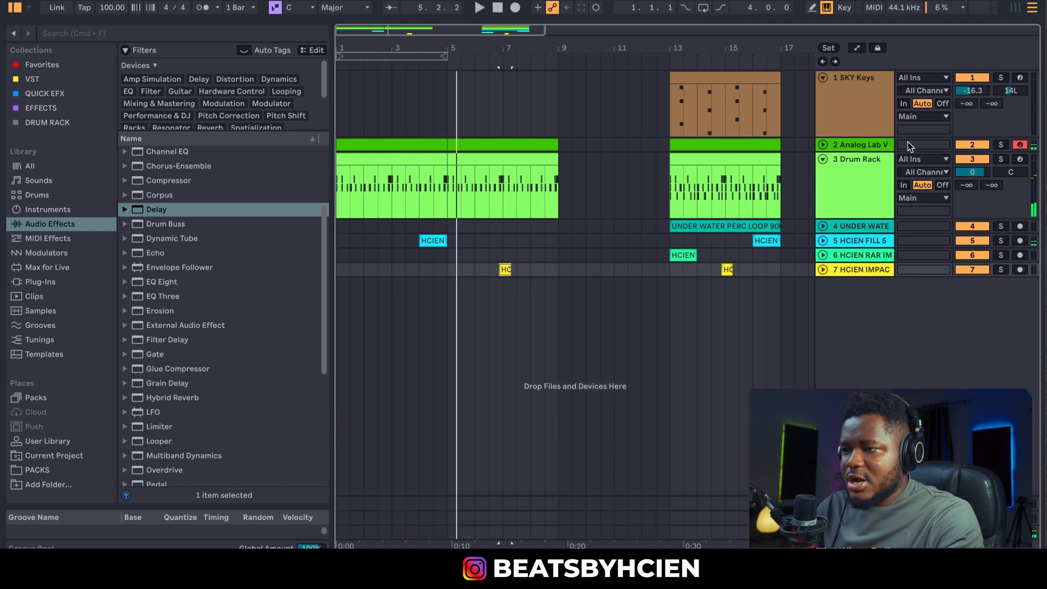
Unfold the Analog Lab V track, replace the bar 5 Drum Rack clip with a copy of the bar 13 one, and play from bar 3.
{"action": "left_click", "coordinate": [824, 143]}
{"action": "left_click", "coordinate": [722, 217]}
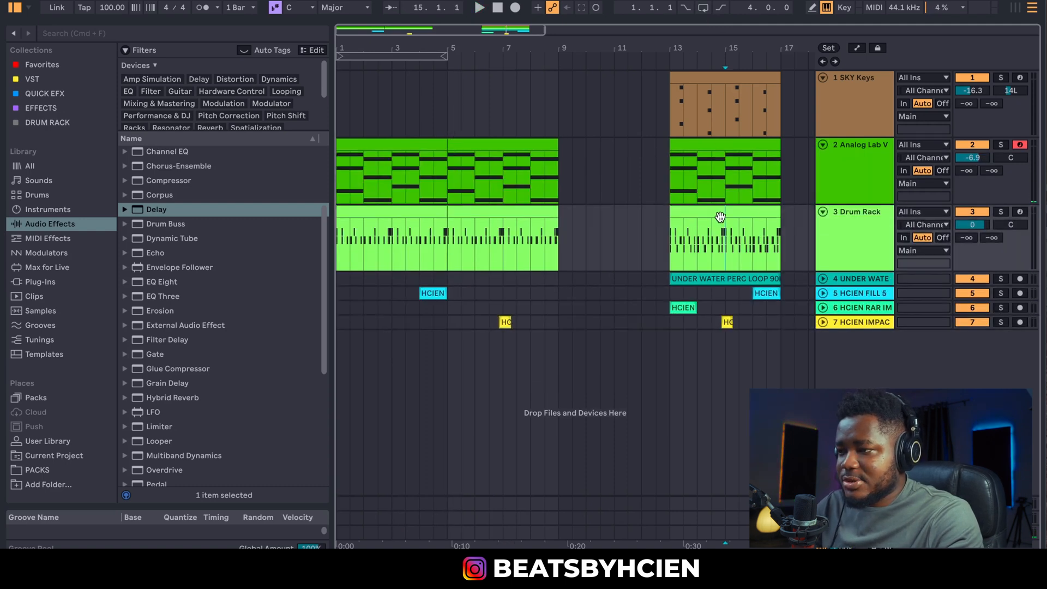
{"action": "left_click_drag", "start_coordinate": [713, 210], "coordinate": [507, 231]}
{"action": "left_click", "coordinate": [396, 238]}
{"action": "key", "text": "space"}
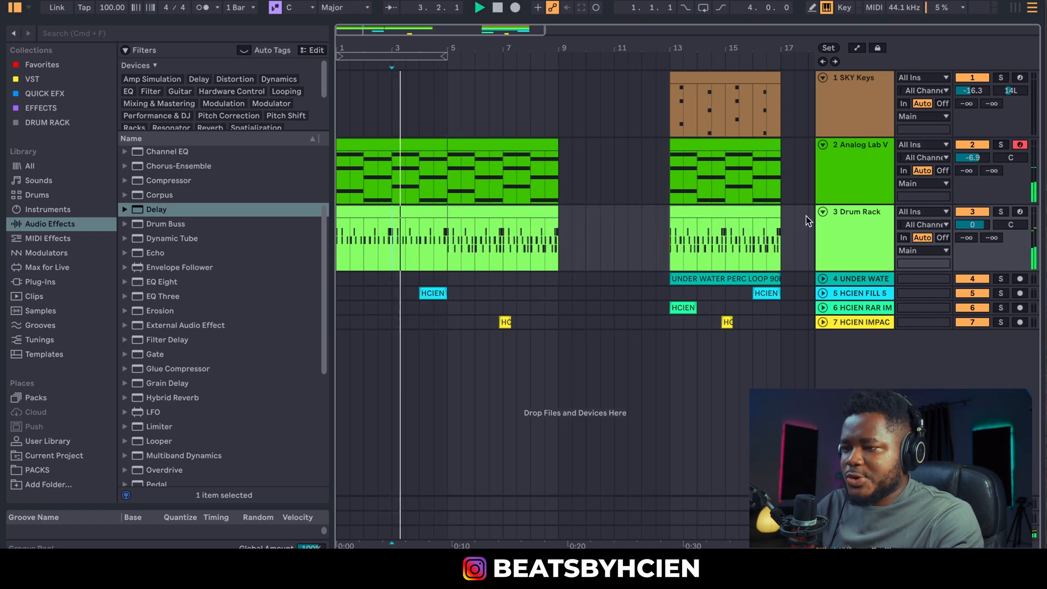
Fold the Analog Lab V and Drum Rack tracks and unfold them again.
{"action": "left_click", "coordinate": [822, 212]}
{"action": "left_click", "coordinate": [823, 145]}
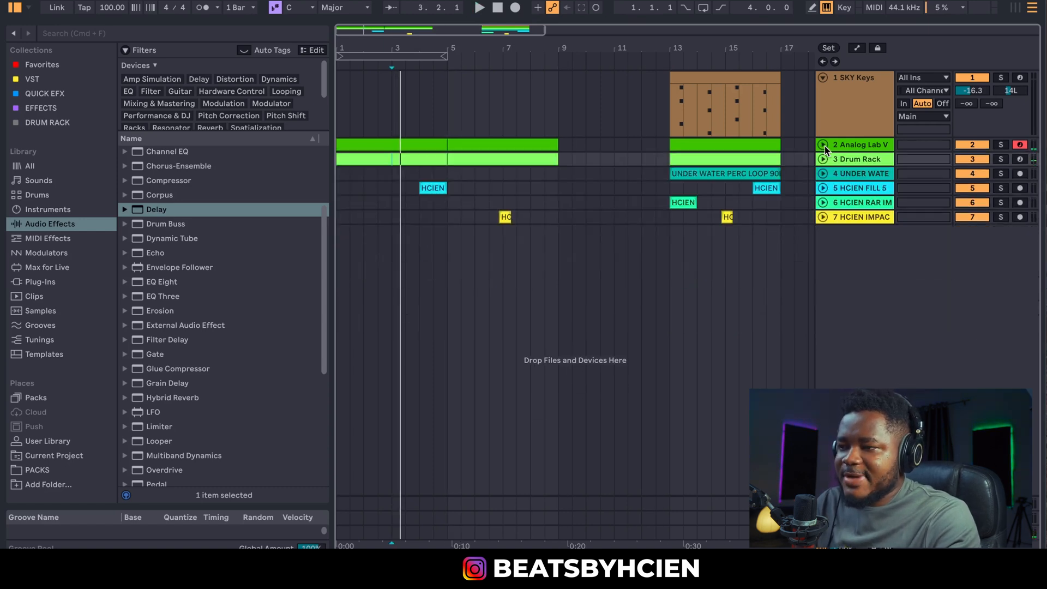
{"action": "left_click", "coordinate": [823, 145]}
{"action": "left_click", "coordinate": [822, 211]}
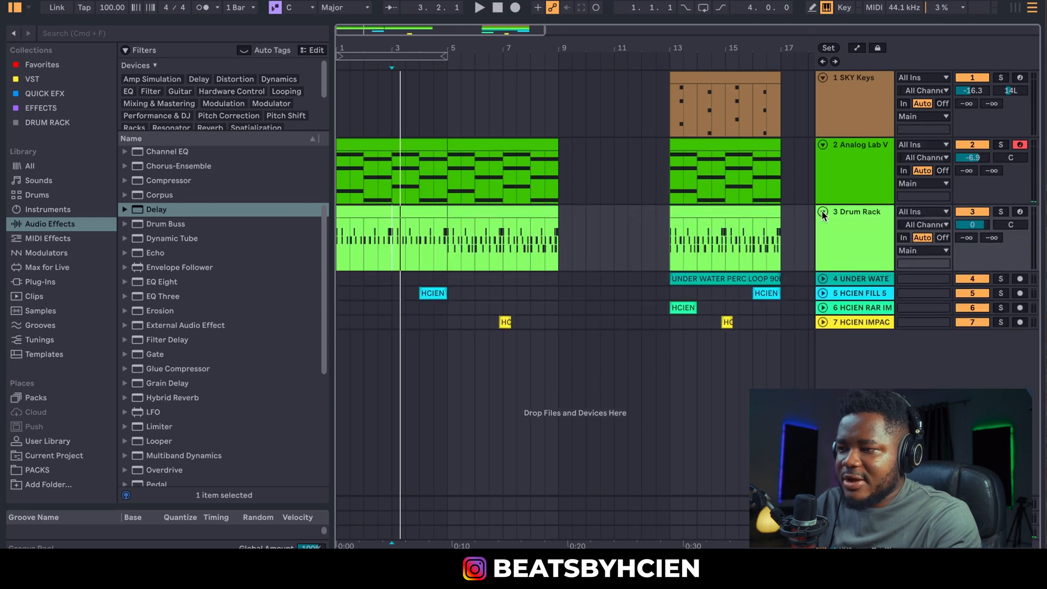
{"action": "left_click", "coordinate": [822, 211]}
{"action": "left_click", "coordinate": [822, 145]}
{"action": "left_click", "coordinate": [822, 145]}
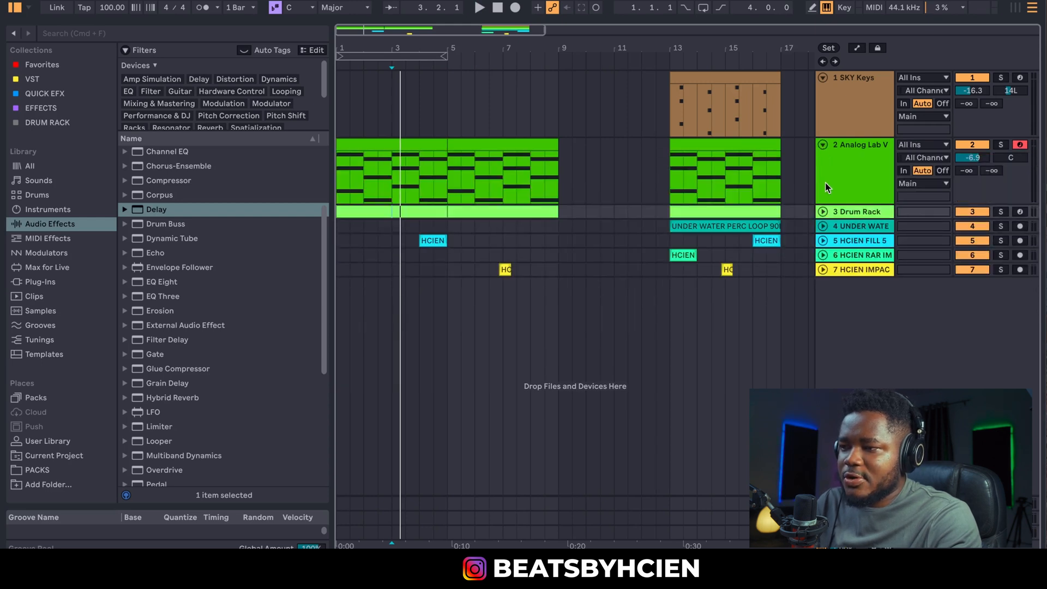
{"action": "left_click", "coordinate": [823, 212]}
Copy the HCIEN RAR IMPACT clip from bar 13 to bar 5 and play the transition back from bar 3.
{"action": "left_click", "coordinate": [434, 244]}
{"action": "key", "text": "space"}
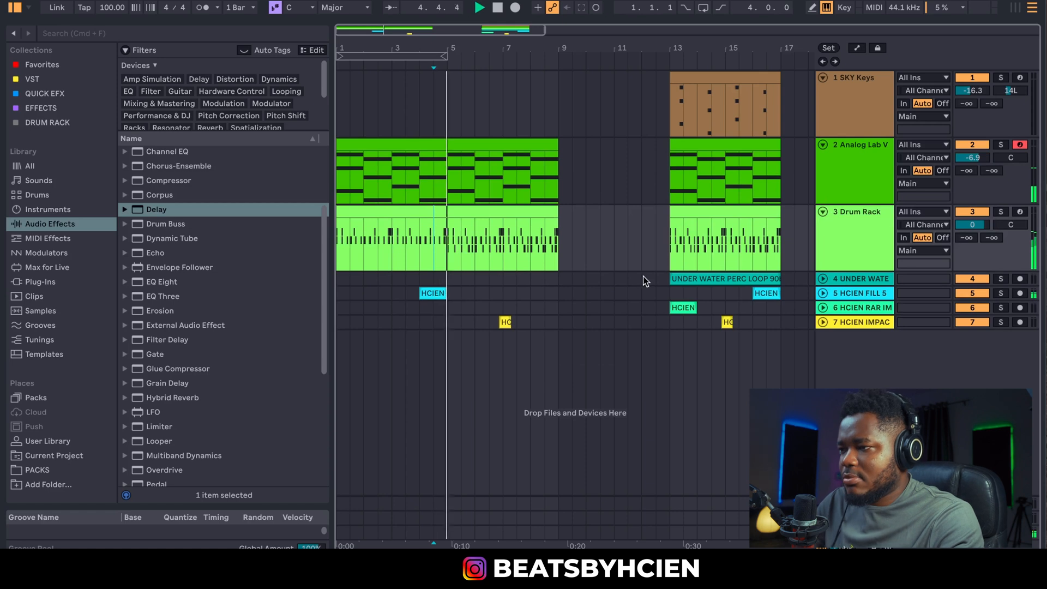
{"action": "left_click", "coordinate": [683, 309]}
{"action": "key", "text": "space"}
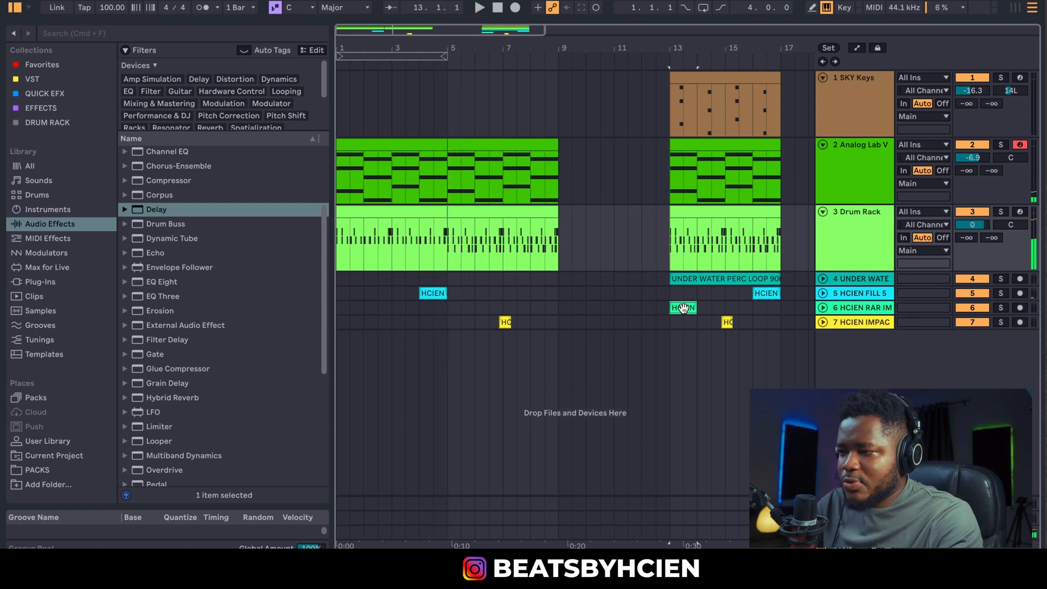
{"action": "left_click_drag", "start_coordinate": [683, 309], "coordinate": [460, 308]}
{"action": "left_click", "coordinate": [406, 322]}
{"action": "key", "text": "space"}
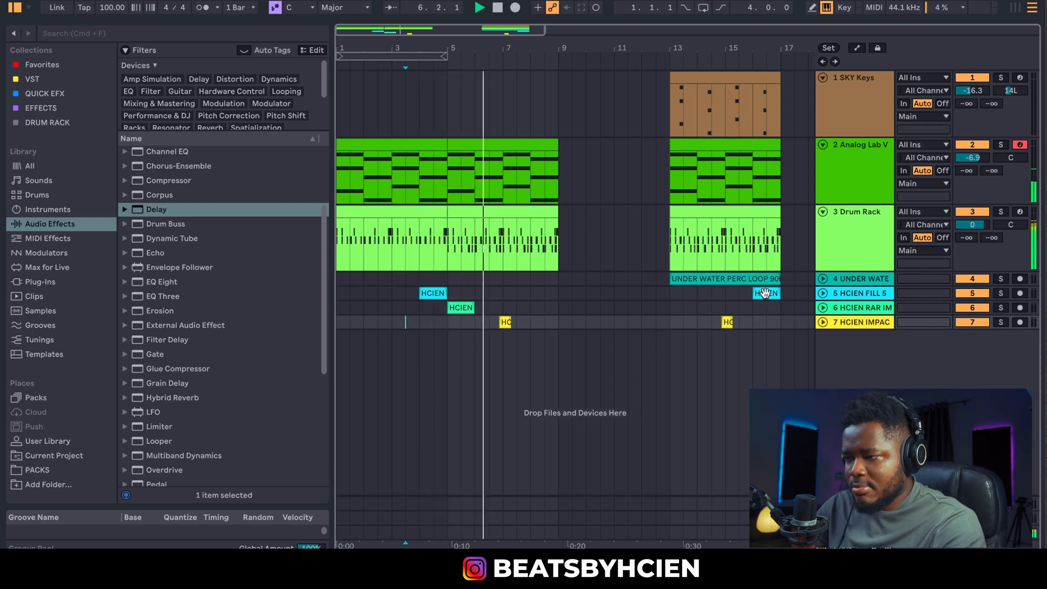
Duplicate the bar 5 to 9 section of tracks 2 to 7 into bars 9 to 13 and play from bar 5.
{"action": "left_click", "coordinate": [553, 324]}
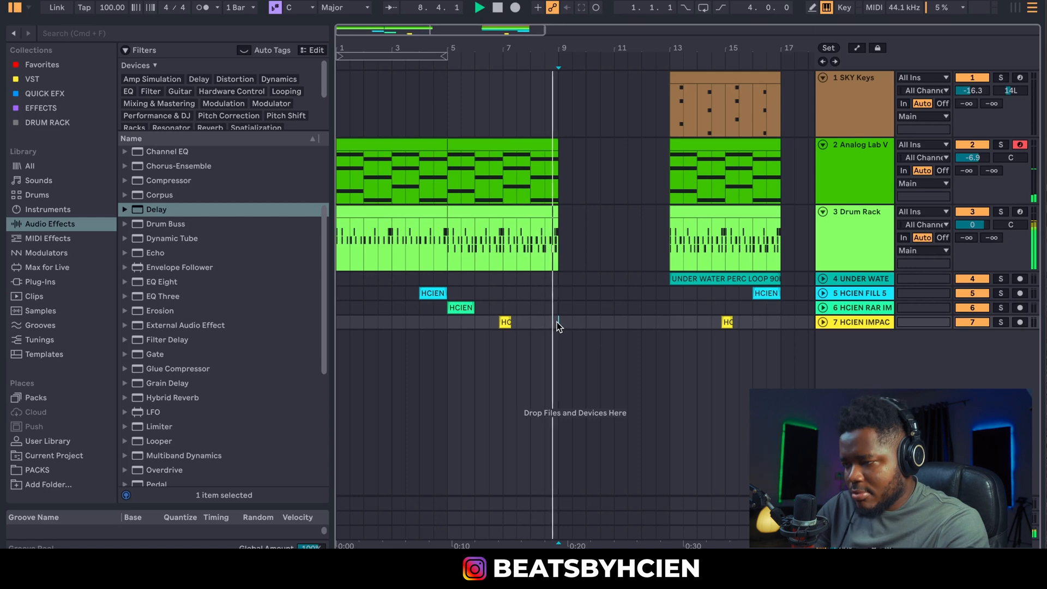
{"action": "key", "text": "space"}
{"action": "left_click_drag", "start_coordinate": [557, 321], "coordinate": [452, 171]}
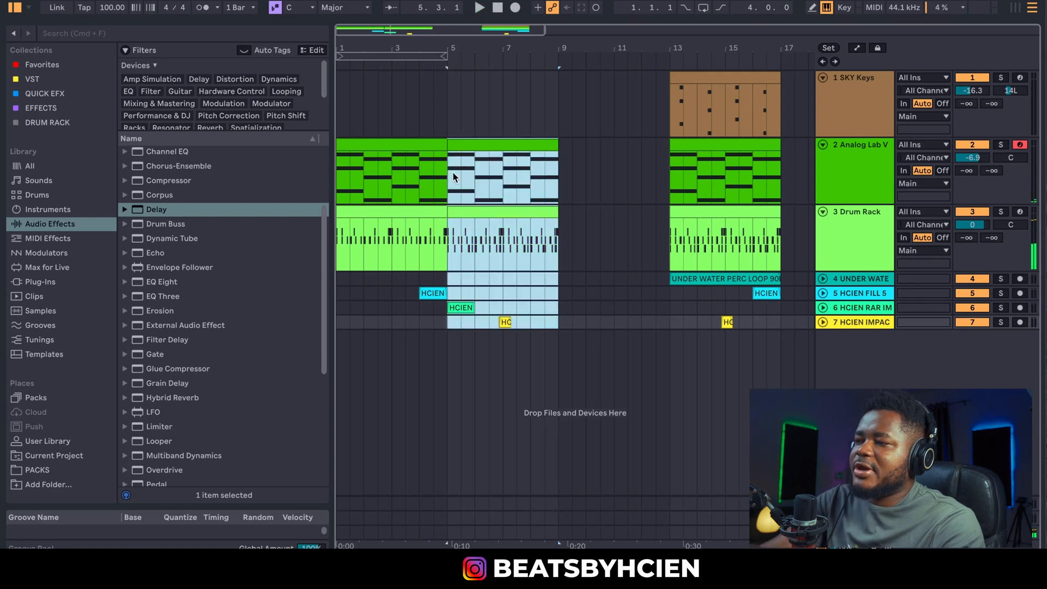
{"action": "key", "text": "super+d"}
{"action": "left_click", "coordinate": [446, 125]}
{"action": "key", "text": "space"}
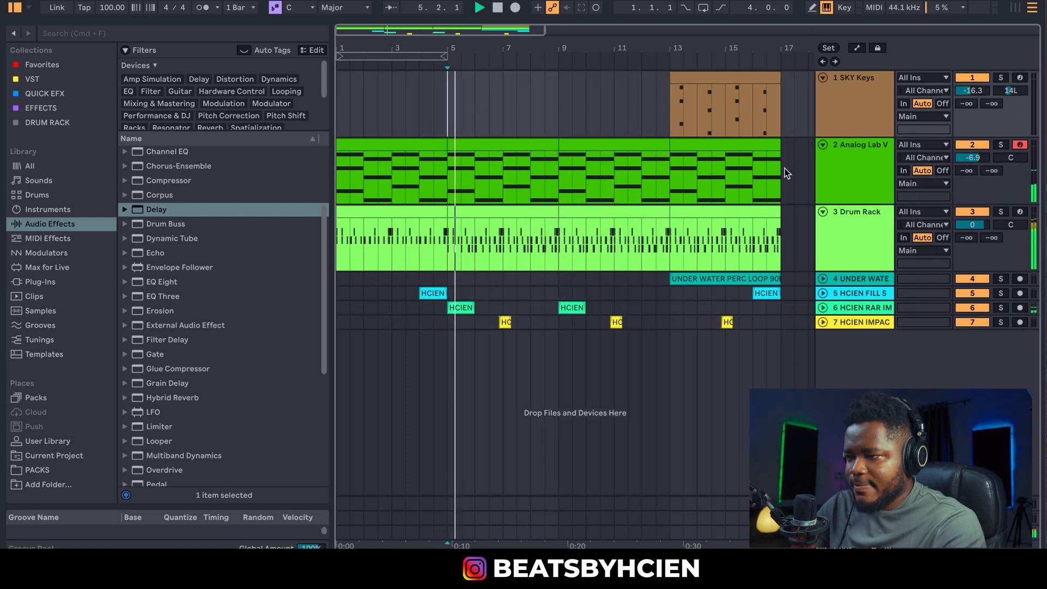
Move the SKY Keys clip from bar 13 to bar 5 and duplicate it twice to fill up to bar 17.
{"action": "left_click_drag", "start_coordinate": [706, 87], "coordinate": [486, 90]}
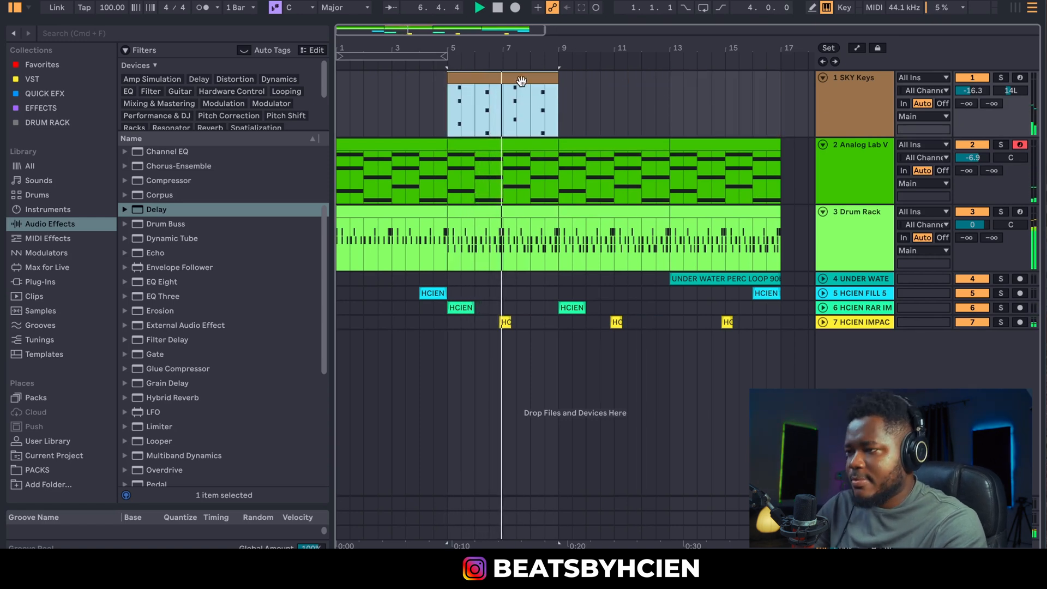
{"action": "key", "text": "super+d"}
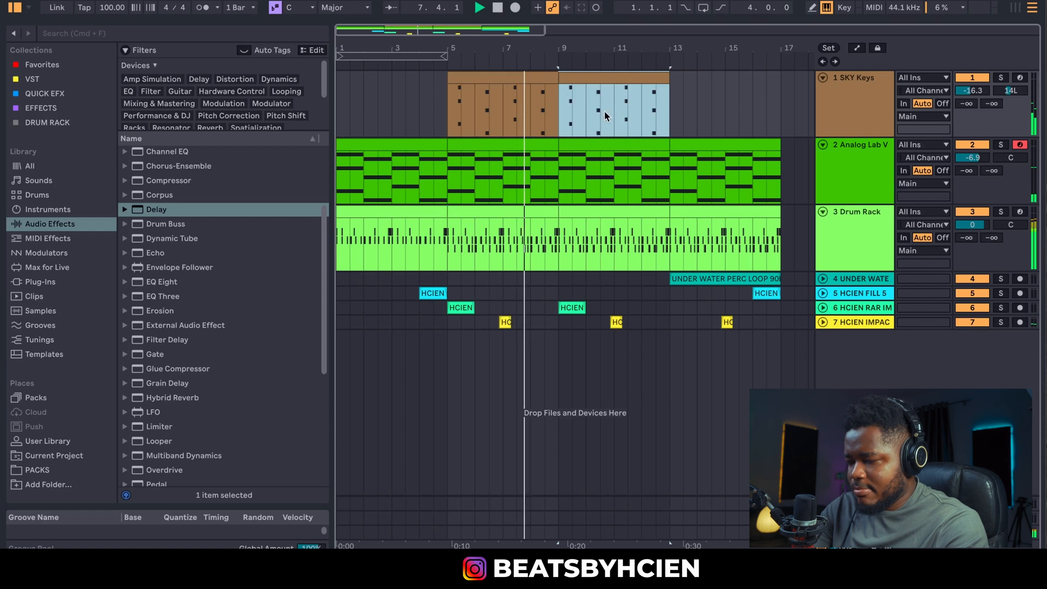
{"action": "key", "text": "minus"}
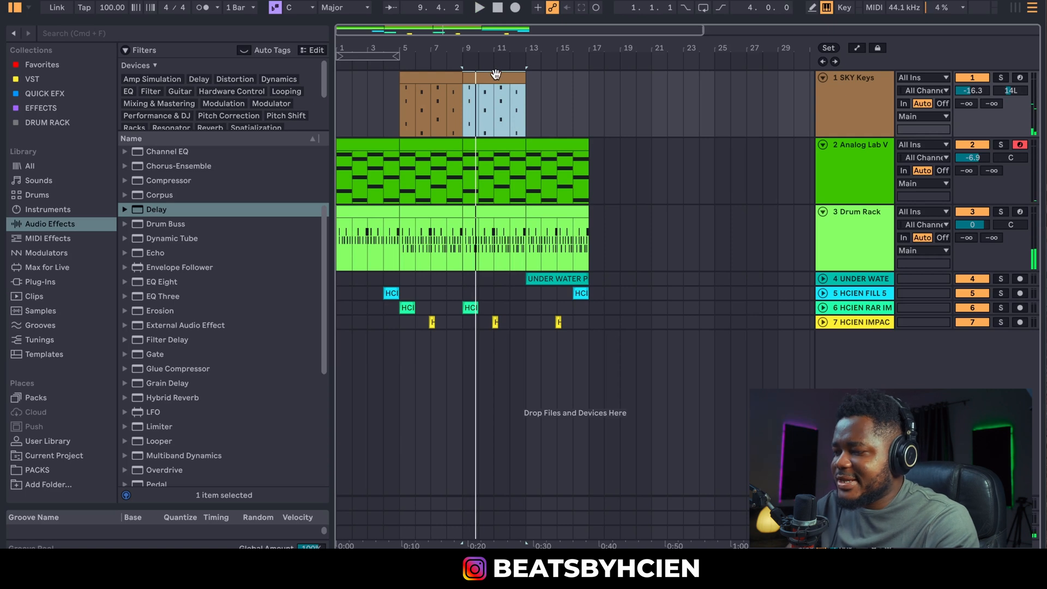
{"action": "key", "text": "super+d"}
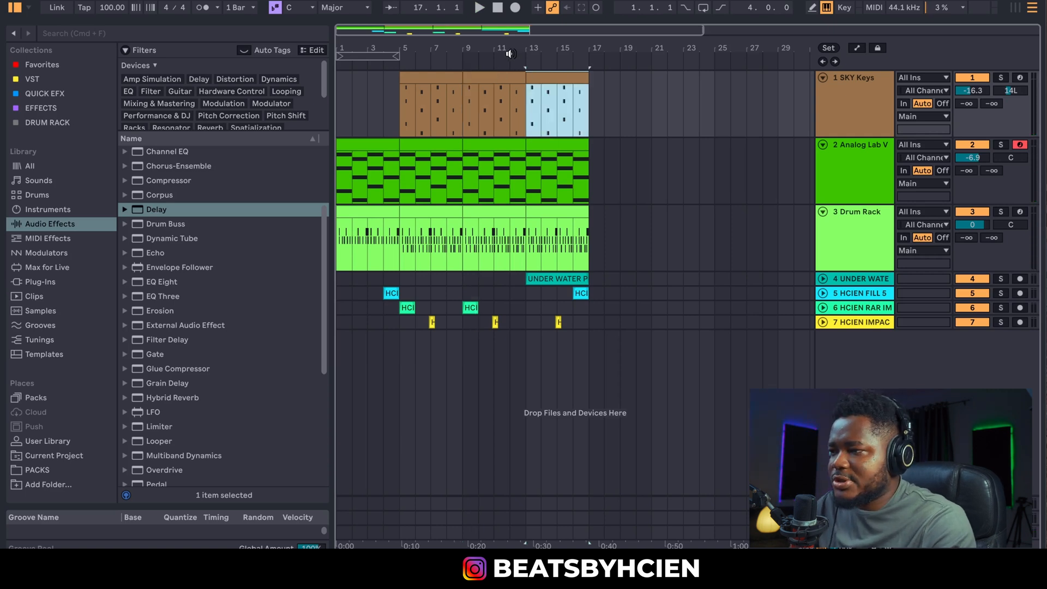
{"action": "left_click_drag", "start_coordinate": [510, 53], "coordinate": [429, 47]}
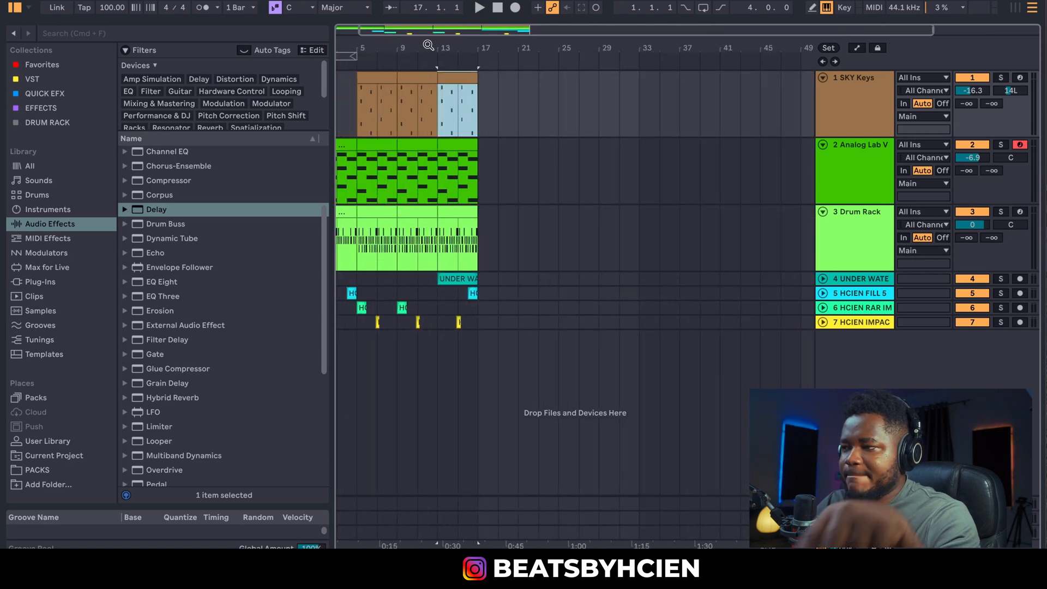
{"action": "mouse_move", "coordinate": [429, 48]}
{"action": "left_mouse_down"}
{"action": "mouse_move", "coordinate": [428, 120]}
{"action": "mouse_move", "coordinate": [429, 44]}
{"action": "left_mouse_up"}
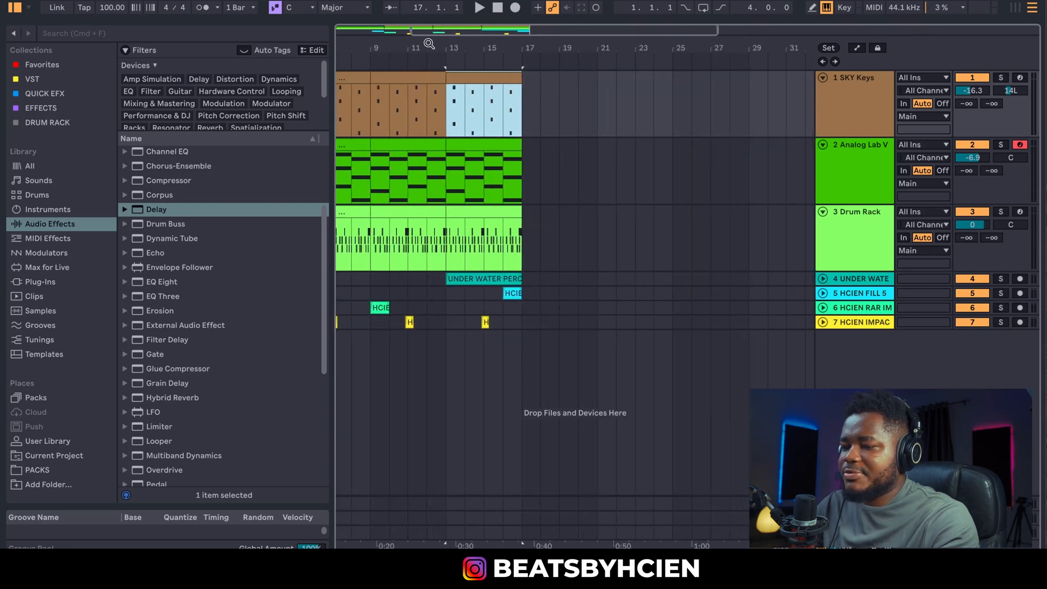
{"action": "key", "text": "minus"}
{"action": "key", "text": "minus"}
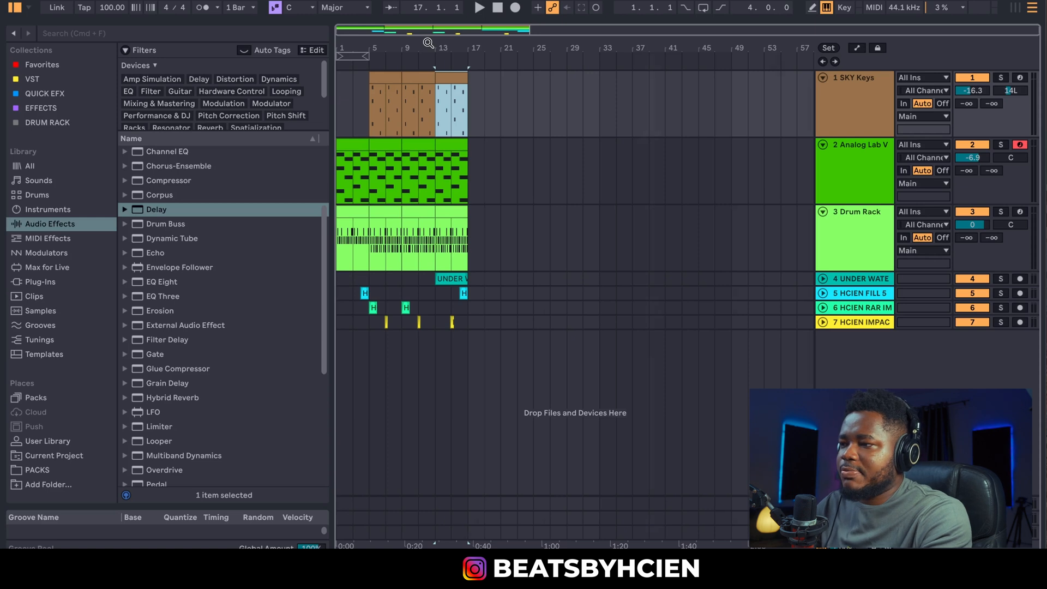
{"action": "key", "text": "plus"}
{"action": "key", "text": "plus"}
{"action": "key", "text": "plus"}
{"action": "key", "text": "plus"}
{"action": "key", "text": "minus"}
{"action": "key", "text": "minus"}
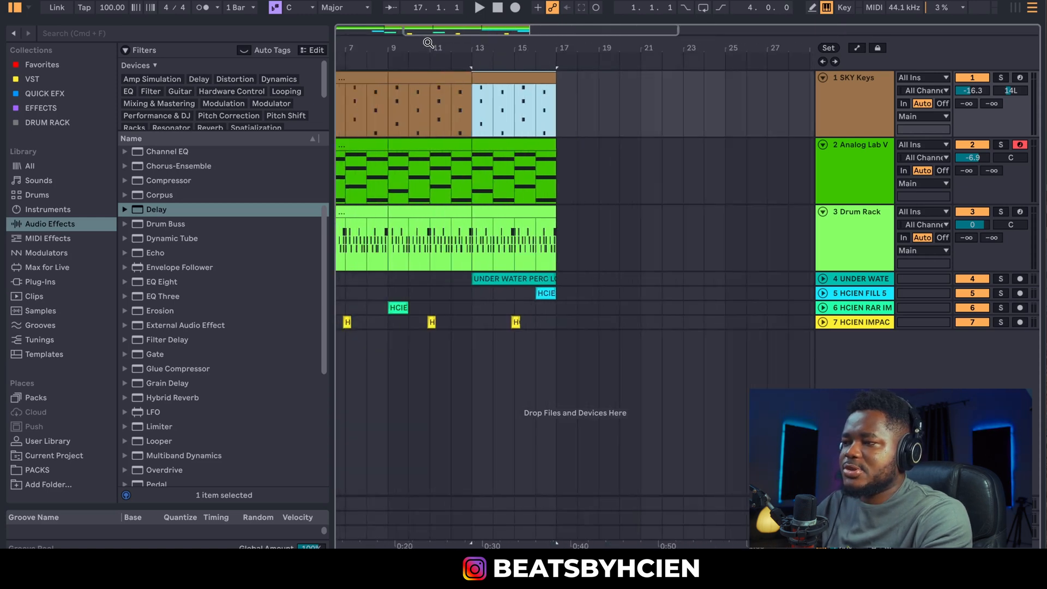
{"action": "key", "text": "minus"}
Deactivate the last beat before bar 13, from 12.4 to 13, across tracks 1 to 6.
{"action": "left_click", "coordinate": [488, 126]}
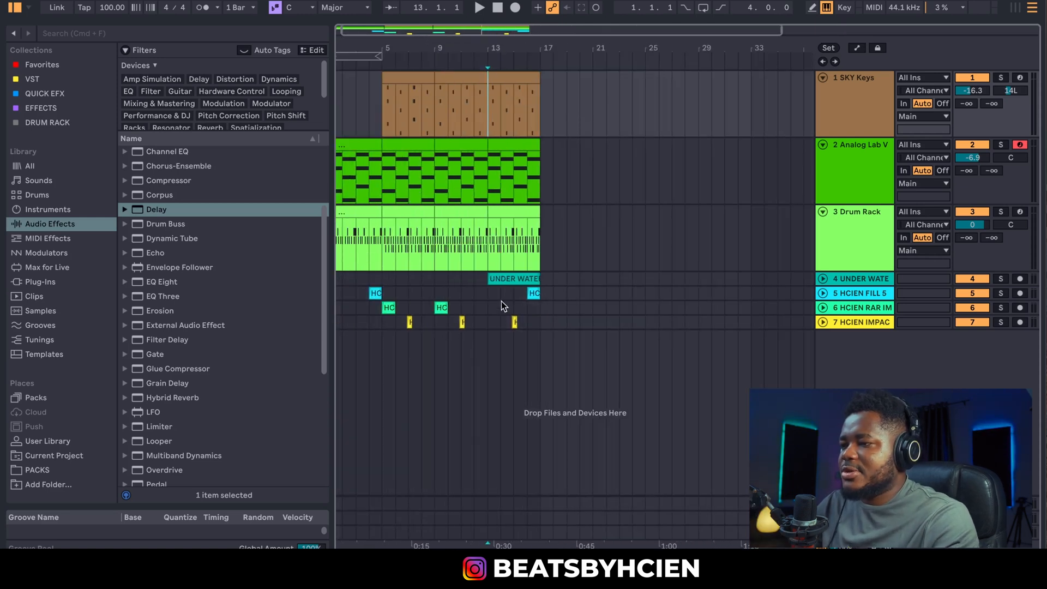
{"action": "left_click", "coordinate": [473, 114]}
{"action": "key", "text": "plus"}
{"action": "key", "text": "plus"}
{"action": "key", "text": "plus"}
{"action": "key", "text": "plus"}
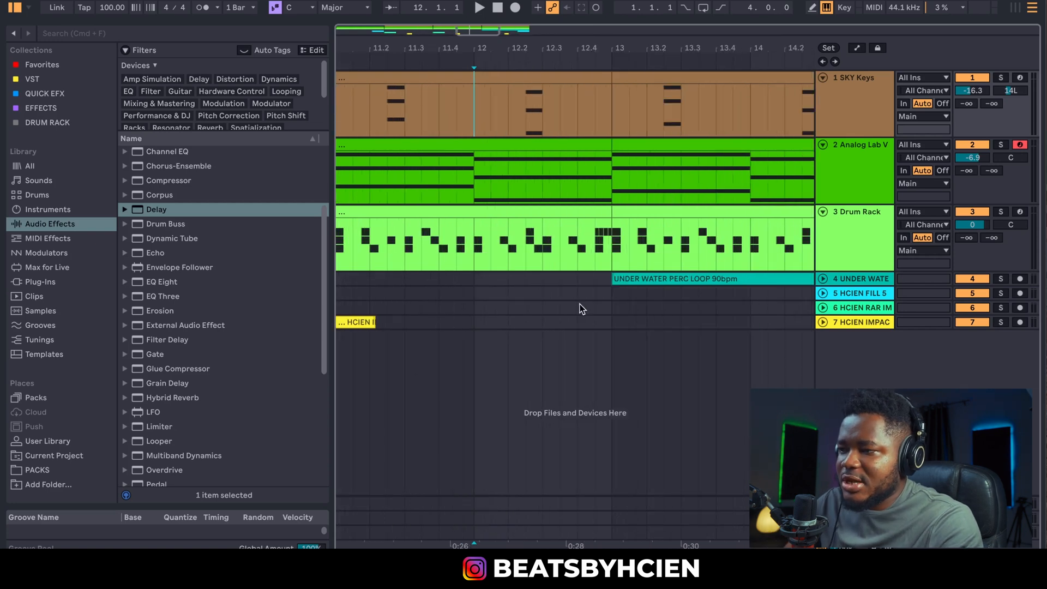
{"action": "left_click_drag", "start_coordinate": [577, 303], "coordinate": [604, 142]}
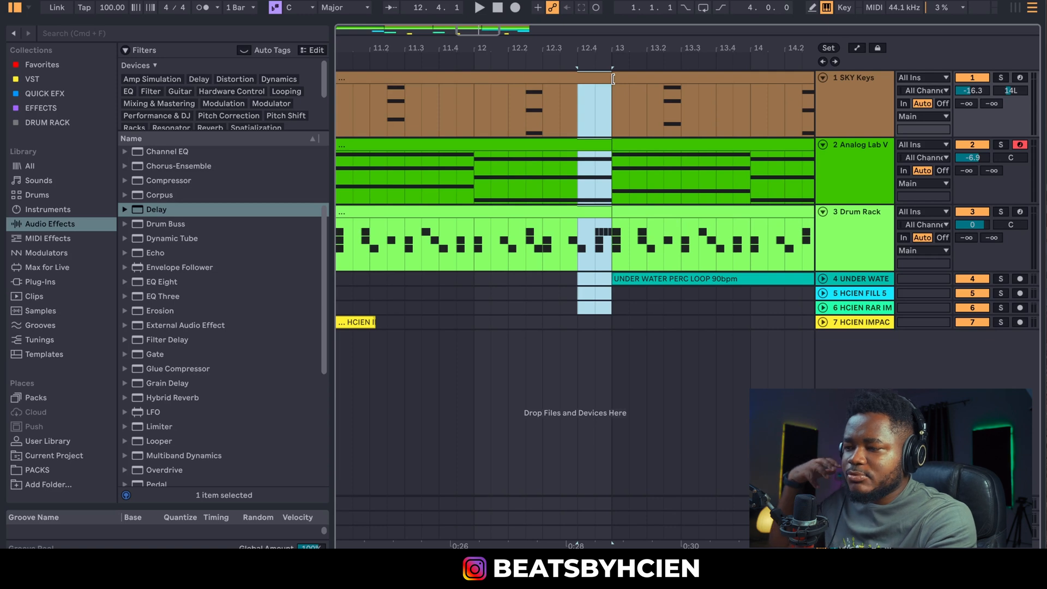
{"action": "key", "text": "0"}
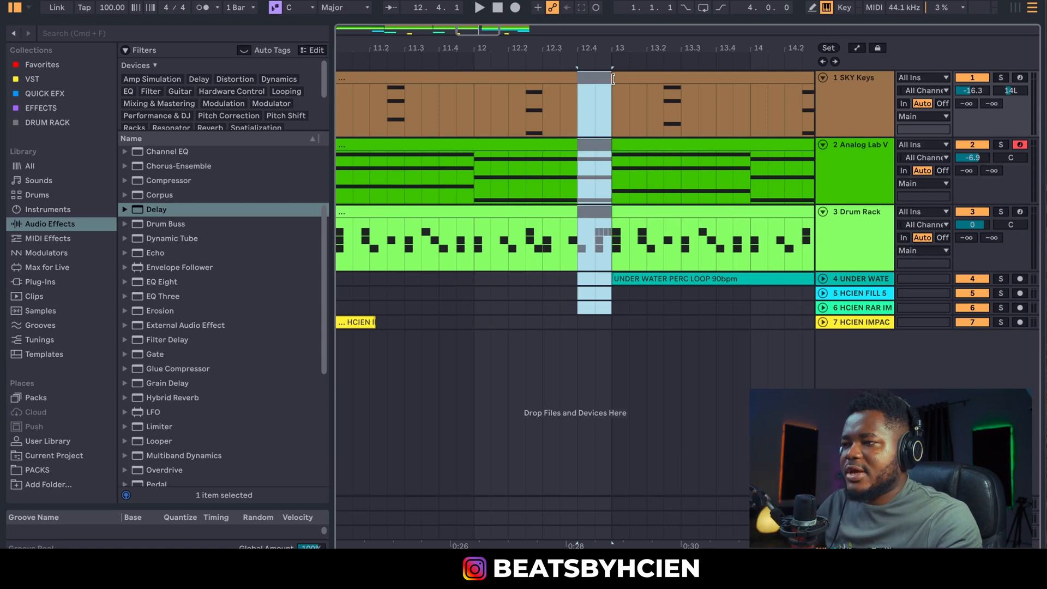
Play the arrangement from bar 10 and copy the HCIEN FILL clip from bar 4 to bar 12.
{"action": "left_click_drag", "start_coordinate": [622, 48], "coordinate": [623, 28]}
{"action": "left_click", "coordinate": [550, 278]}
{"action": "key", "text": "space"}
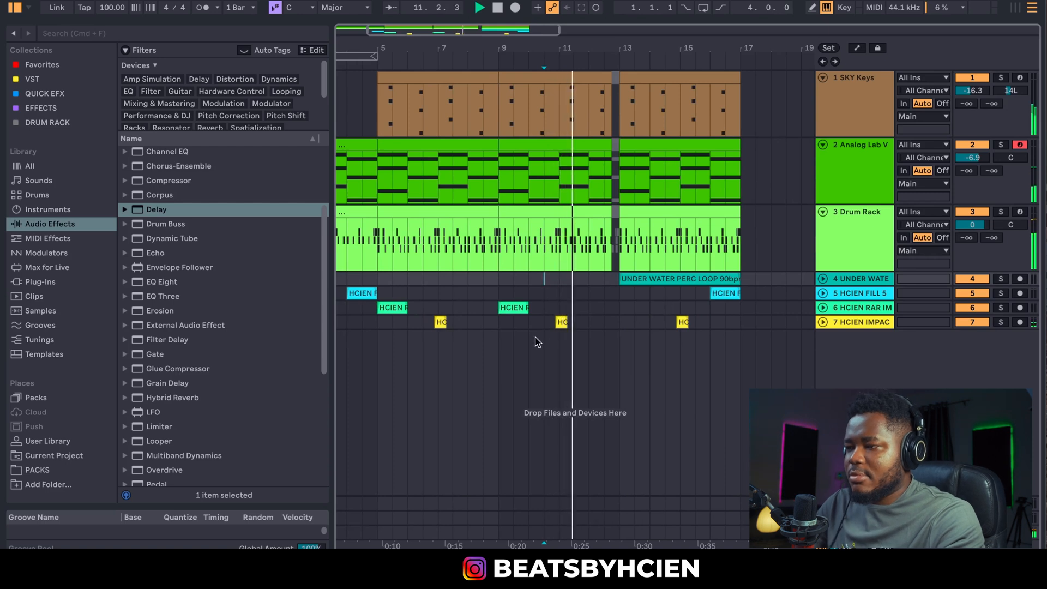
{"action": "left_click", "coordinate": [358, 292]}
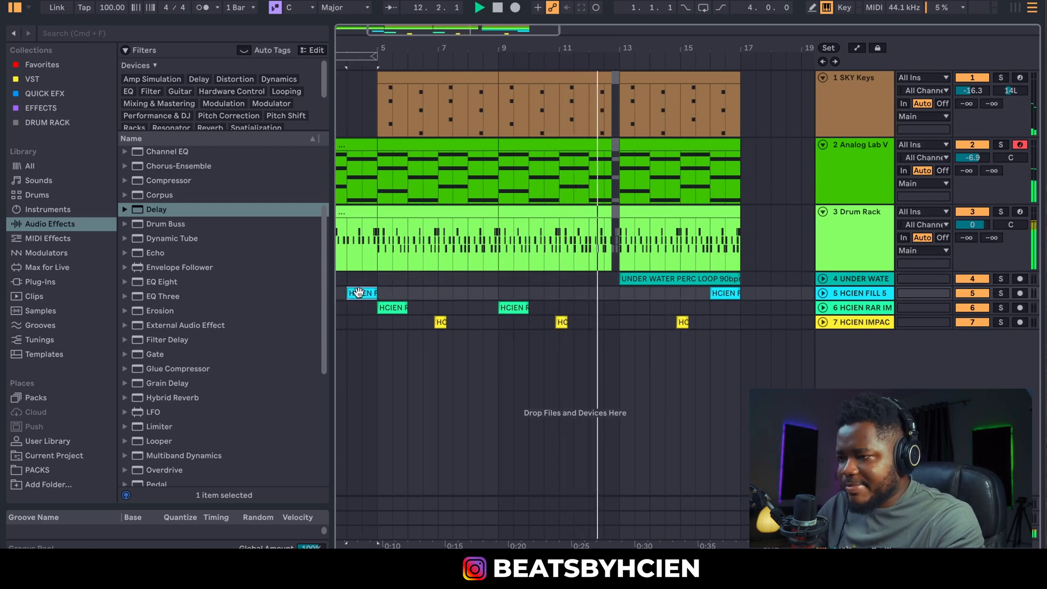
{"action": "left_click_drag", "start_coordinate": [357, 293], "coordinate": [599, 294]}
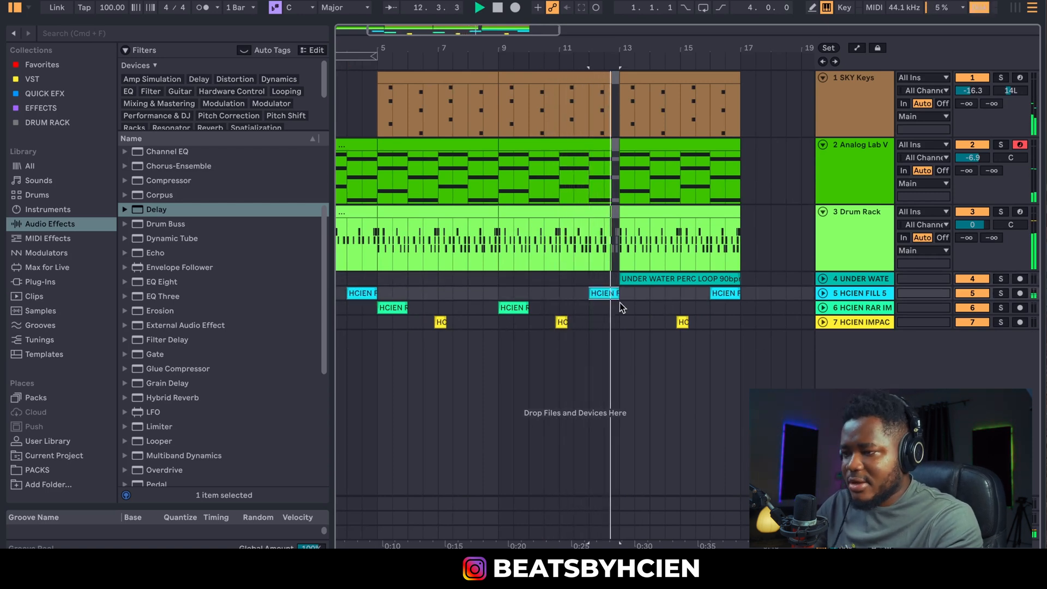
Set the loop range to bars 13 to 17 and copy the UNDER WATER PERC LOOP clip from bar 13 to bars 5 and 9.
{"action": "left_click_drag", "start_coordinate": [440, 54], "coordinate": [524, 68]}
{"action": "left_click", "coordinate": [530, 69]}
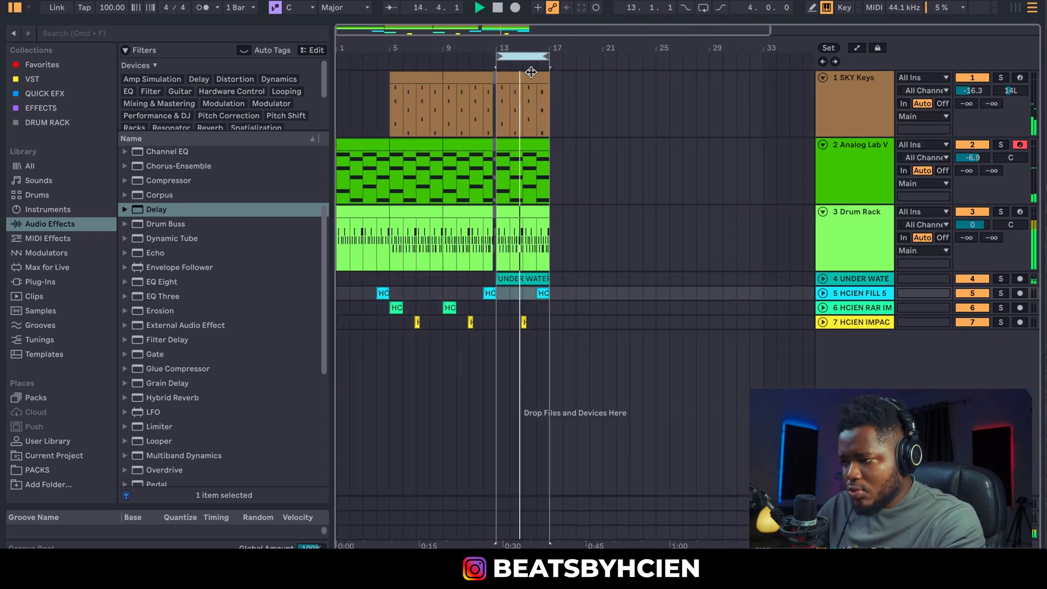
{"action": "key", "text": "space"}
{"action": "left_click", "coordinate": [516, 281]}
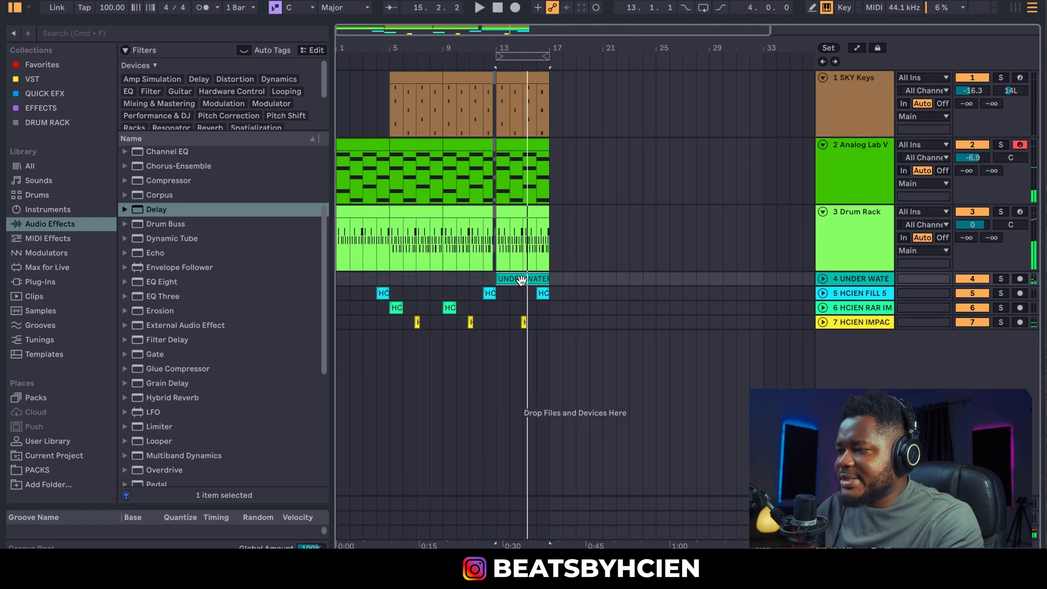
{"action": "left_click_drag", "start_coordinate": [522, 280], "coordinate": [426, 281]}
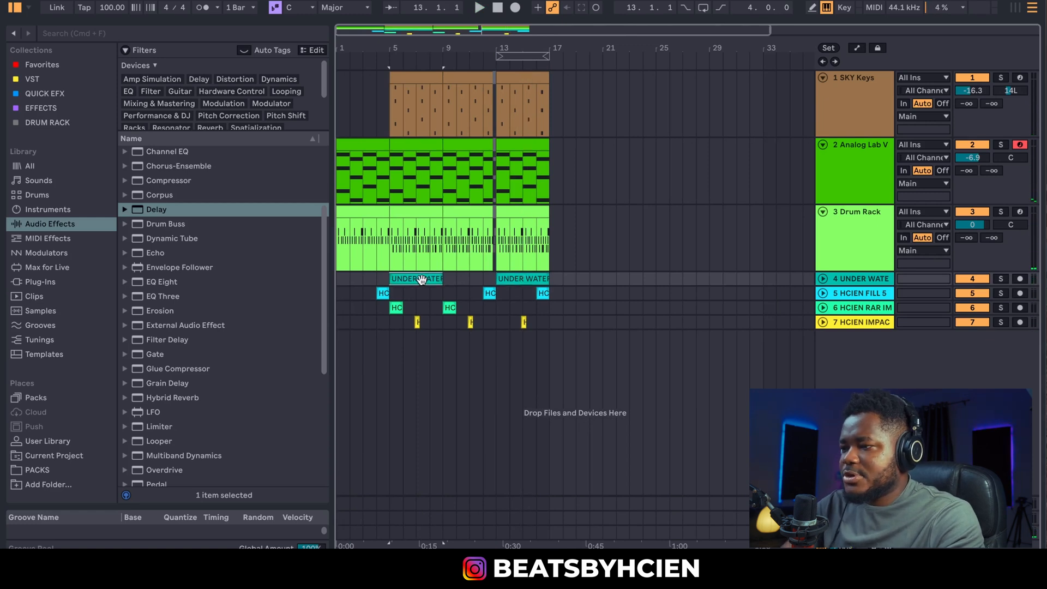
{"action": "key", "text": "super+d"}
Duplicate the Analog Lab V track, solo the copy and play it briefly.
{"action": "left_click", "coordinate": [870, 164]}
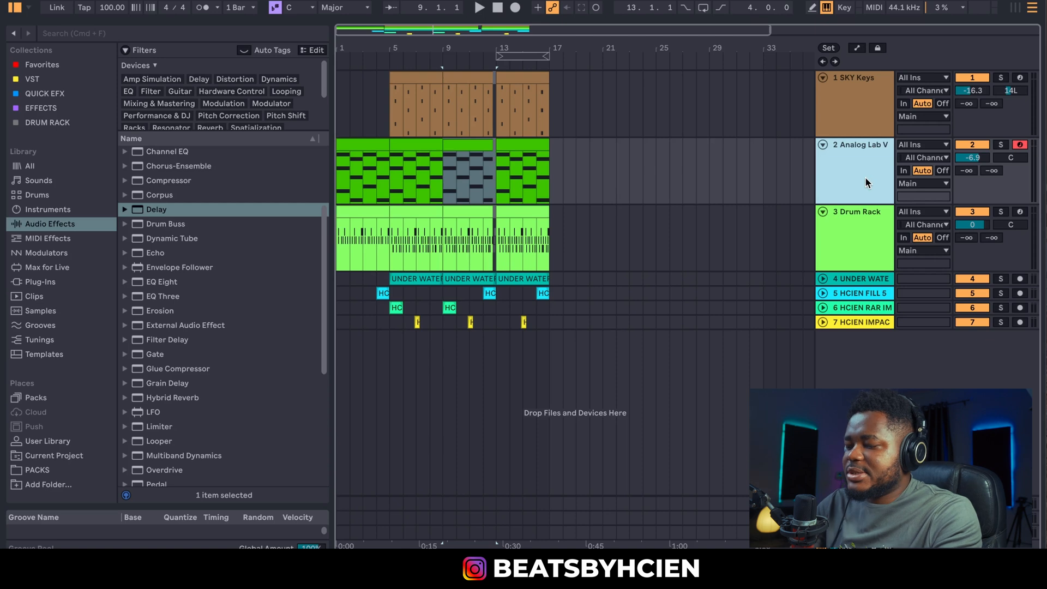
{"action": "key", "text": "super+d"}
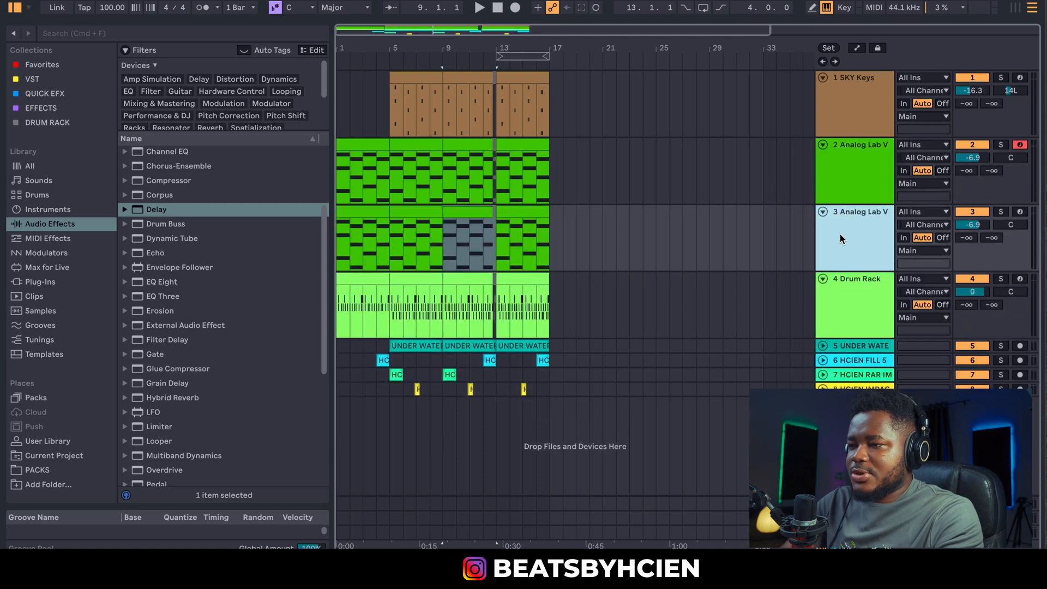
{"action": "left_click", "coordinate": [1001, 212]}
{"action": "key", "text": "space"}
{"action": "key", "text": "space"}
Open the duplicate track's Analog Lab V plugin and show its liked presets.
{"action": "double_click", "coordinate": [877, 233]}
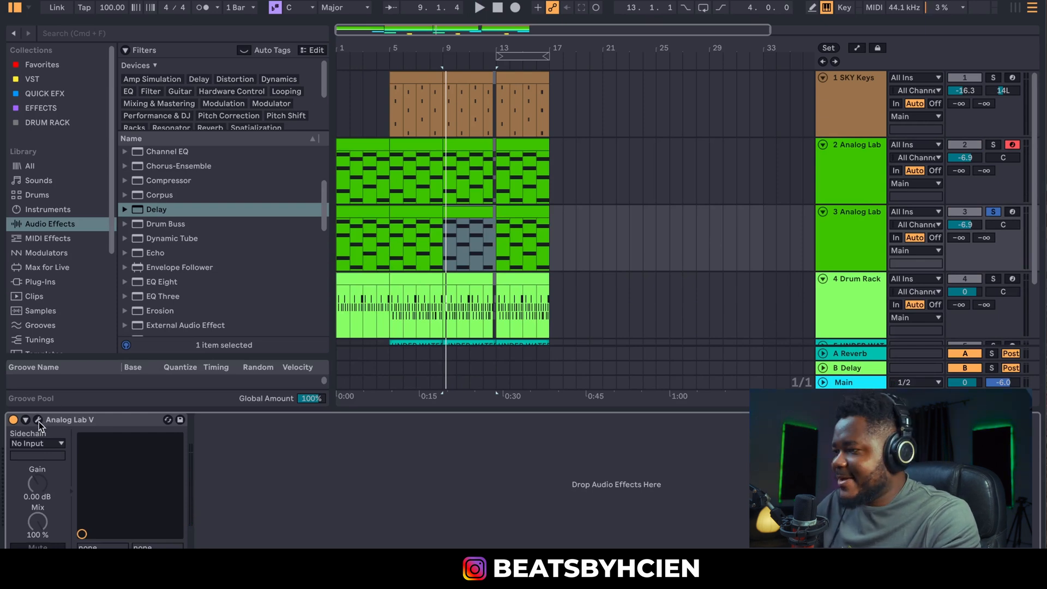
{"action": "left_click", "coordinate": [38, 420]}
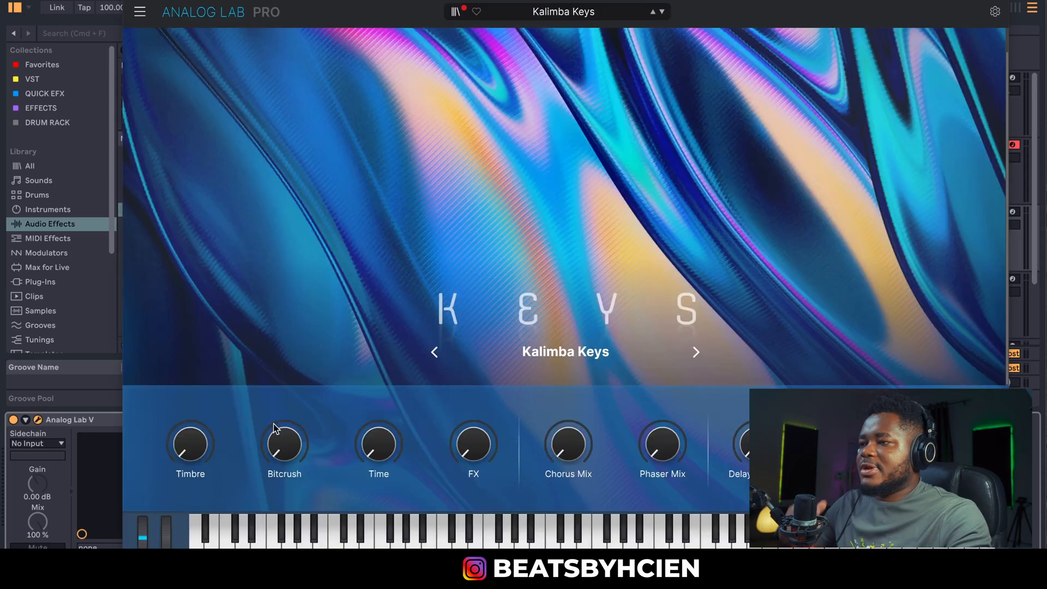
{"action": "left_click", "coordinate": [457, 12]}
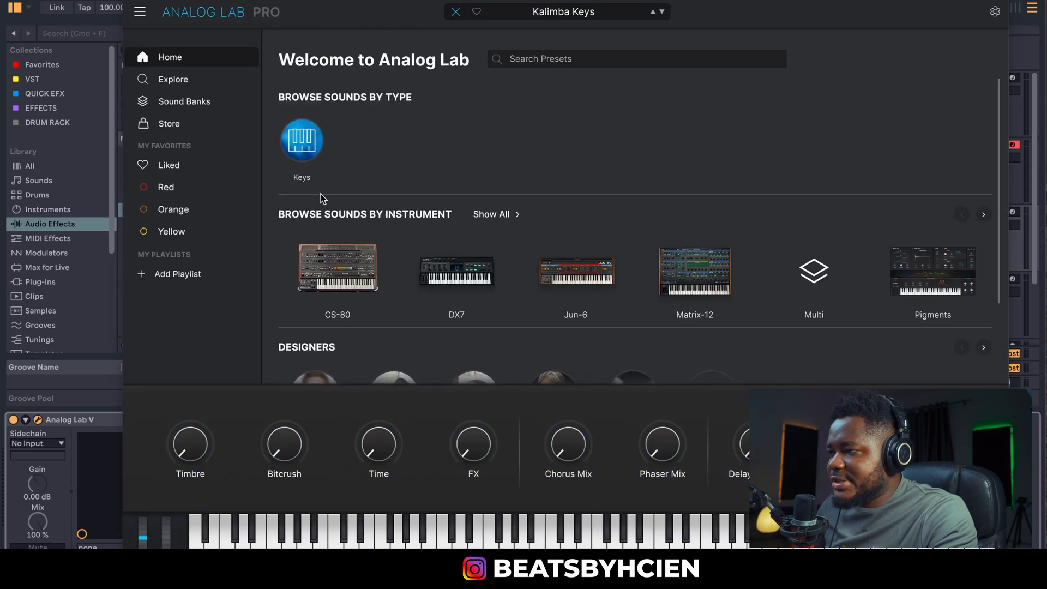
{"action": "left_click", "coordinate": [180, 170]}
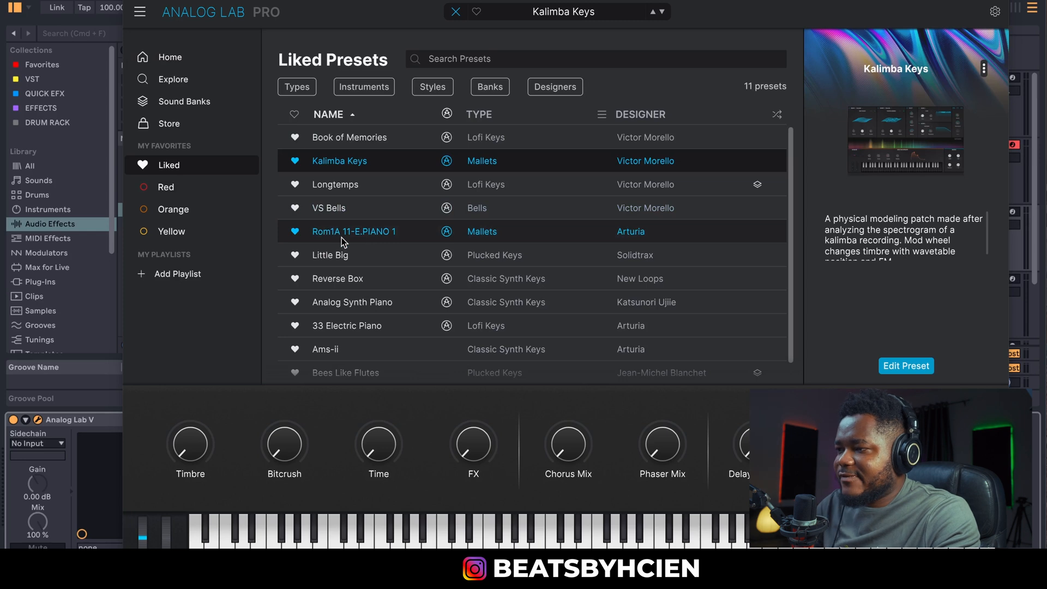
Audition the Reverse Box, Analog Synth Piano and 33 Electric Piano presets, load Ams-ii and close the plugin window.
{"action": "left_click", "coordinate": [349, 279]}
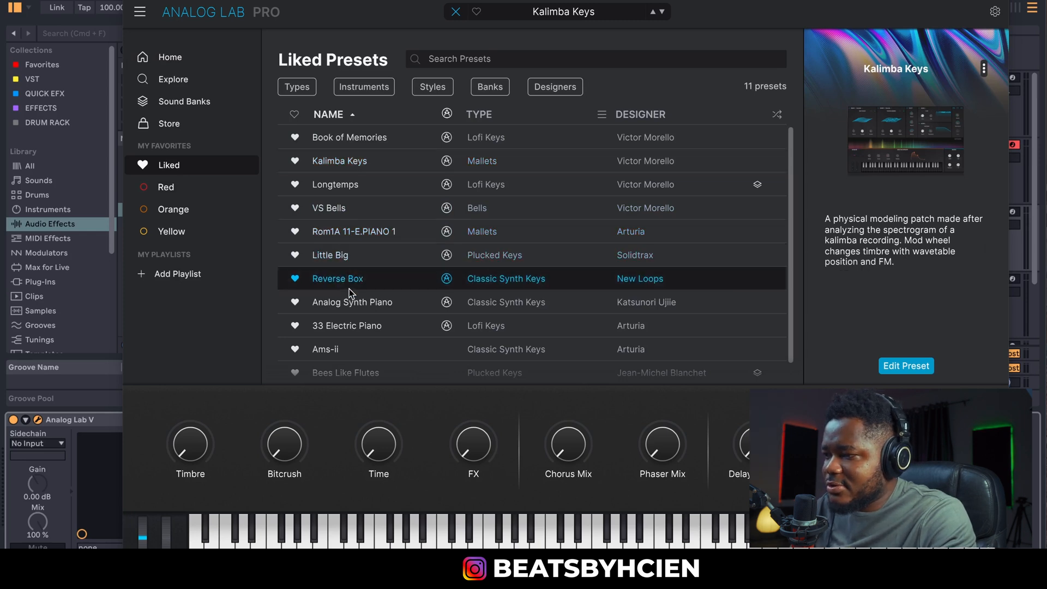
{"action": "left_click", "coordinate": [375, 306]}
{"action": "left_click", "coordinate": [378, 323]}
{"action": "scroll", "coordinate": [381, 311], "scroll_direction": "down", "scroll_amount": 1}
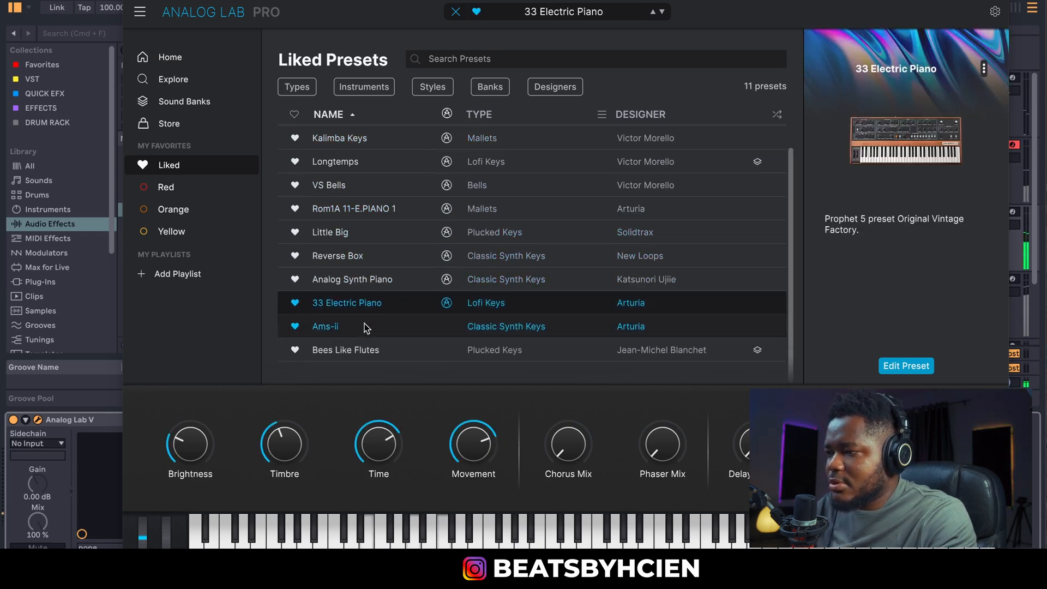
{"action": "left_click", "coordinate": [365, 325]}
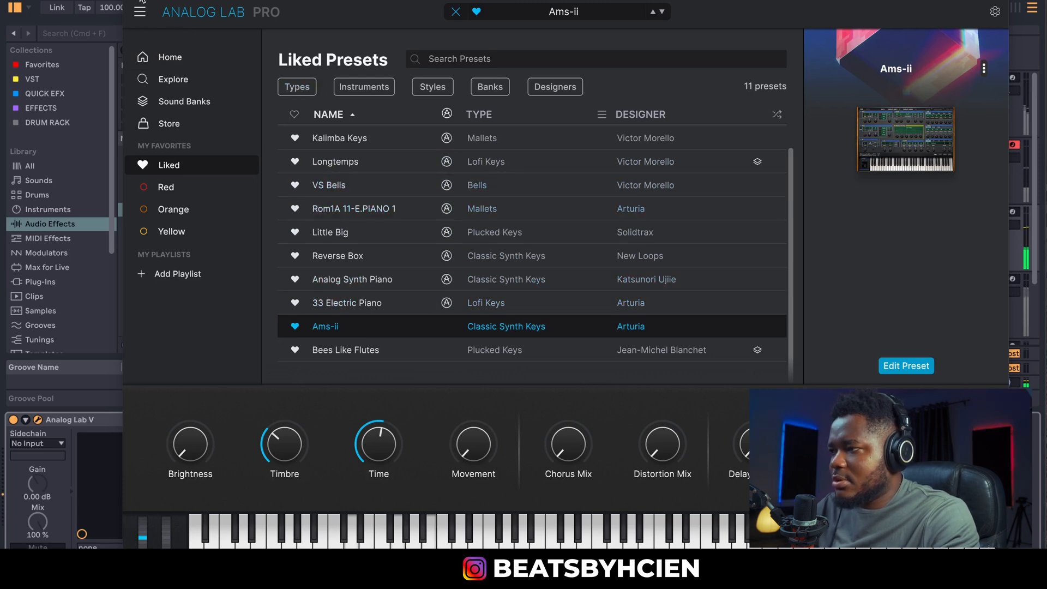
{"action": "left_click", "coordinate": [140, 1]}
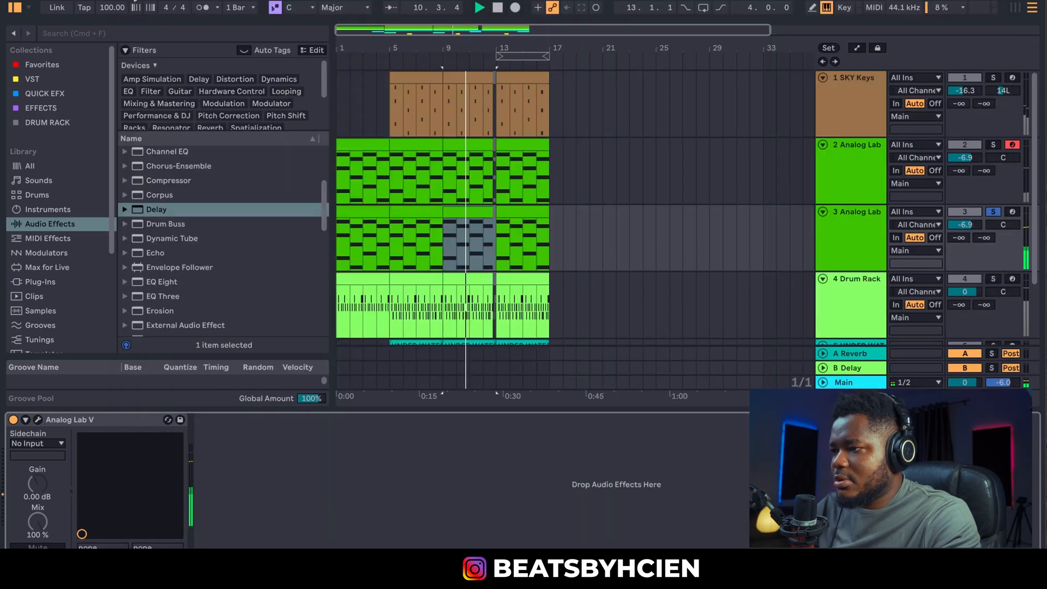
Delete the duplicate track's content in bars 1 to 9 and raise all notes of its bar 9 clip by one octave.
{"action": "left_click", "coordinate": [430, 229]}
{"action": "key", "text": "Delete"}
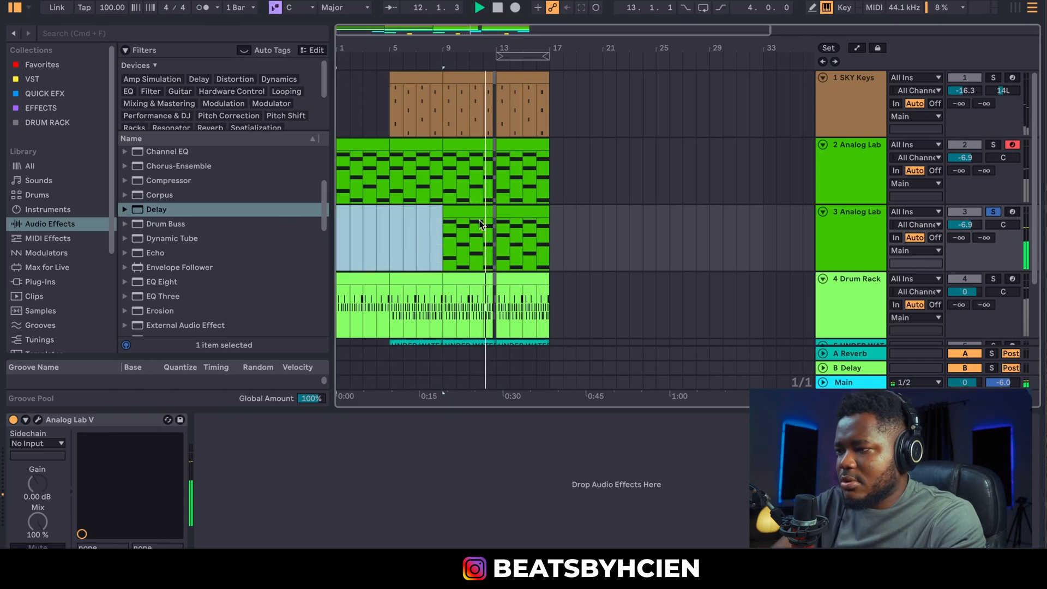
{"action": "double_click", "coordinate": [505, 241]}
{"action": "key", "text": "super+a"}
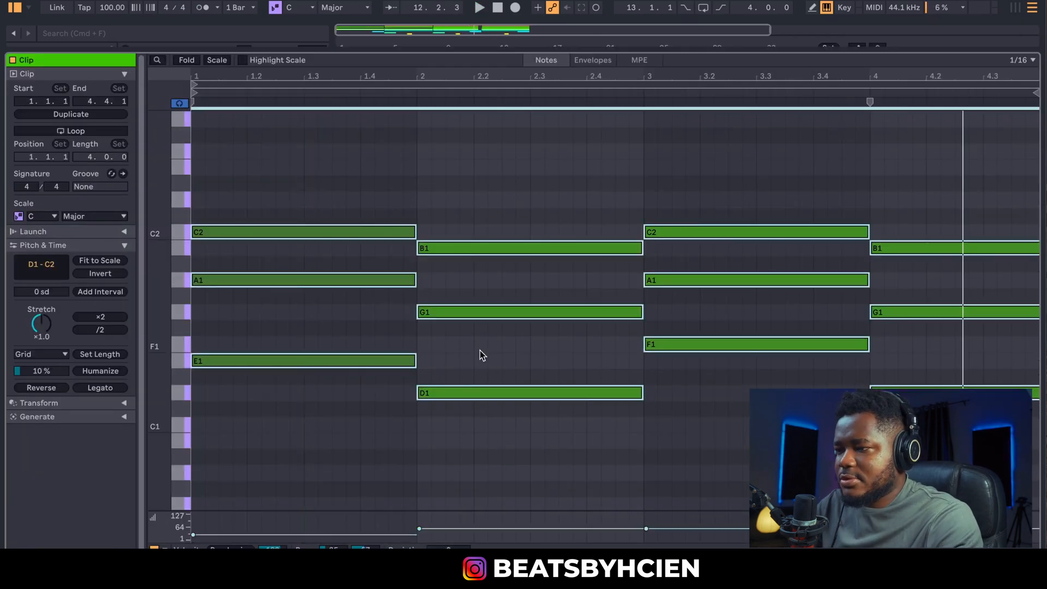
{"action": "key", "text": "shift+Up"}
{"action": "key", "text": "space"}
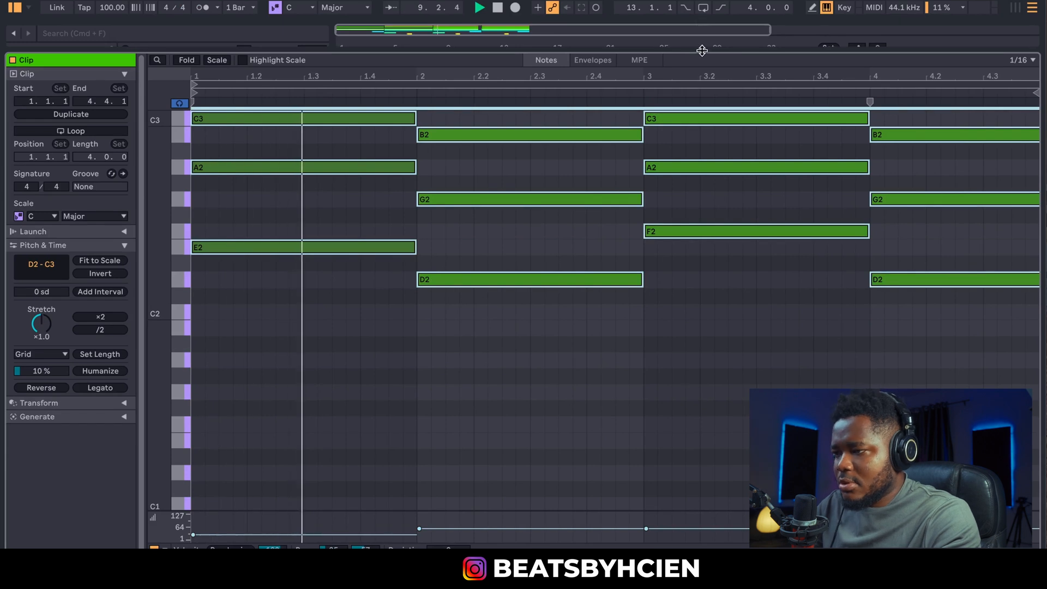
Raise all notes of the duplicate Analog Lab V track's bar 13 clip by one octave and close the note editor.
{"action": "key", "text": "super+alt+e"}
{"action": "double_click", "coordinate": [497, 214]}
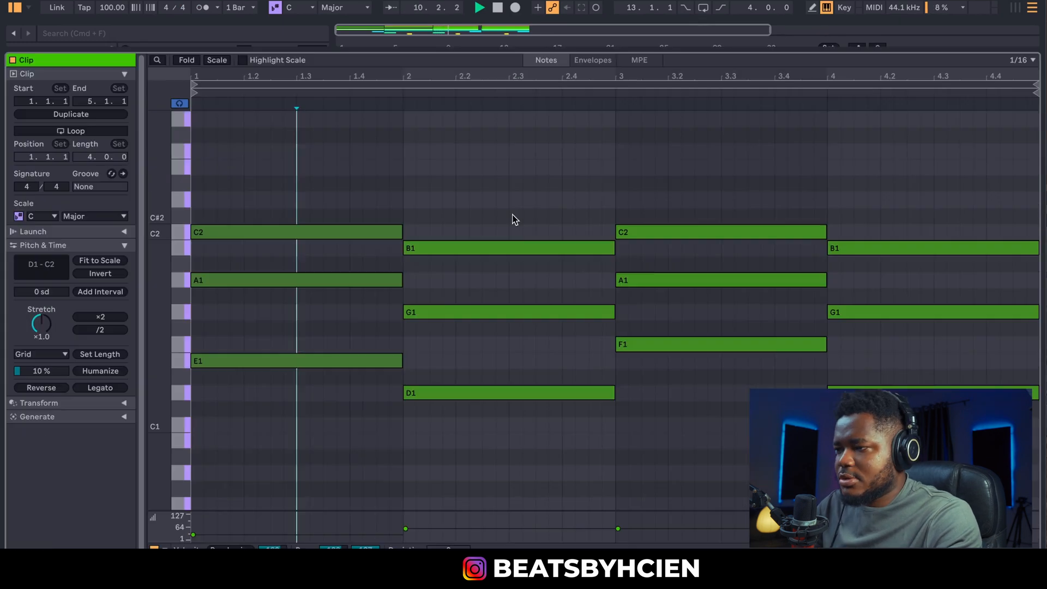
{"action": "key", "text": "super+a"}
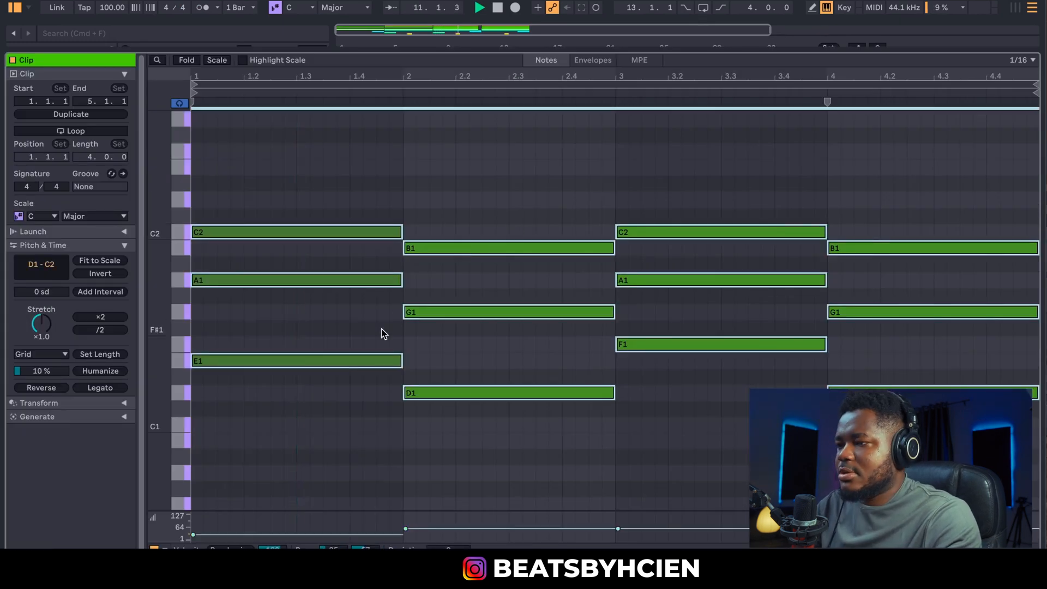
{"action": "key", "text": "shift+Up"}
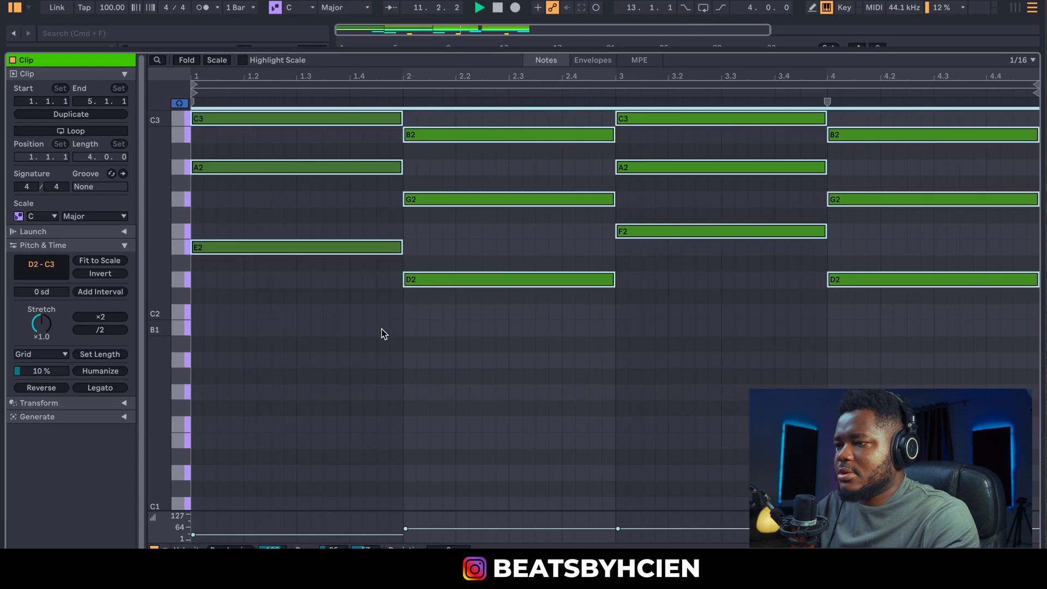
{"action": "double_click", "coordinate": [711, 52]}
Unsolo the duplicate Analog Lab V track, balance it at -17.1 dB and 32R, and delete its clip in bars 9 to 12.
{"action": "key", "text": "Up"}
{"action": "left_click", "coordinate": [1002, 213]}
{"action": "left_click_drag", "start_coordinate": [1008, 225], "coordinate": [973, 240]}
{"action": "left_click", "coordinate": [472, 213]}
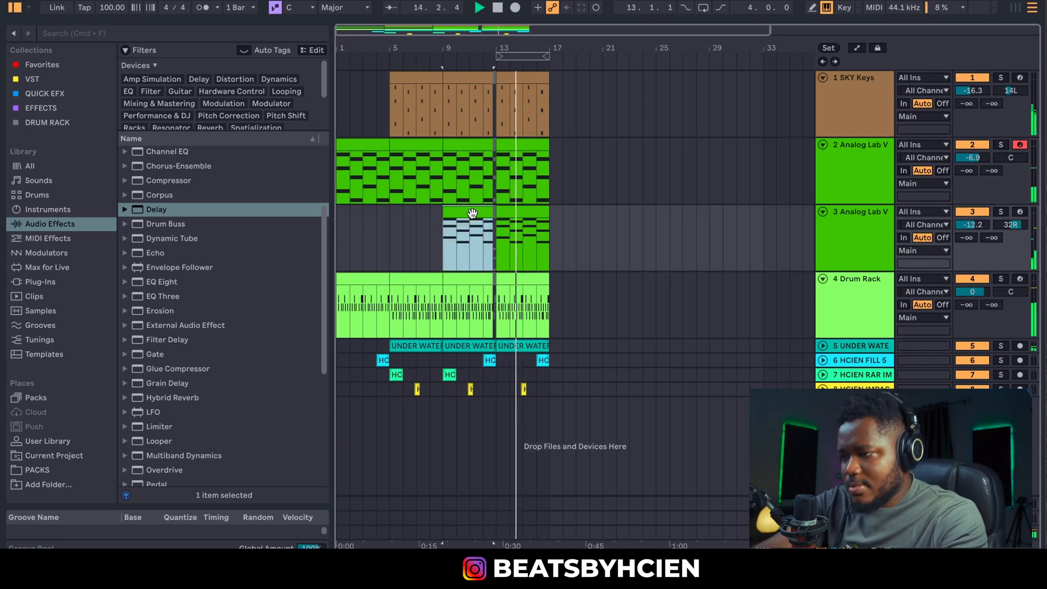
{"action": "key", "text": "Delete"}
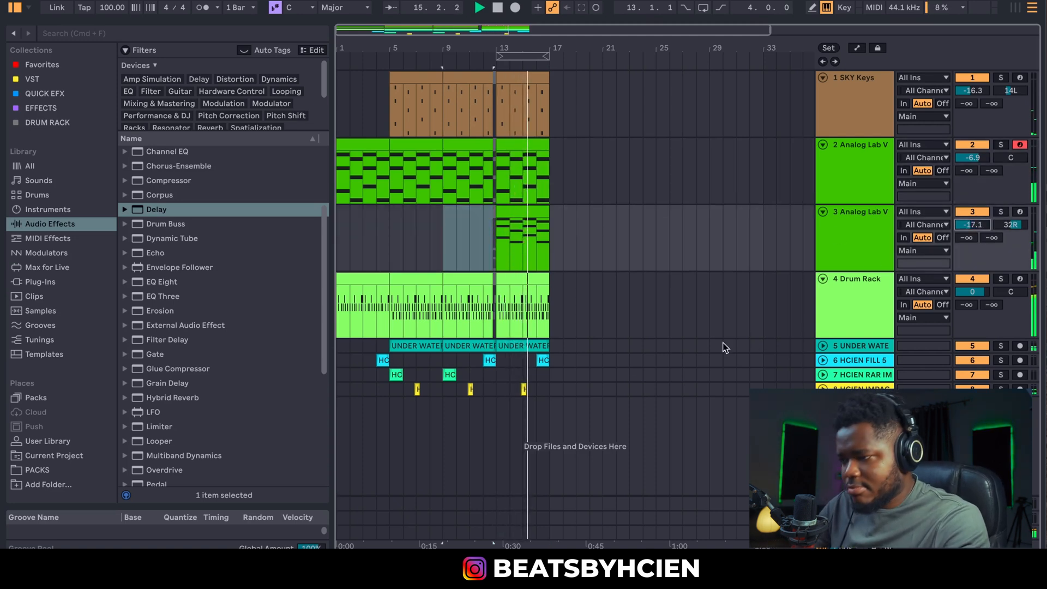
Duplicate bars 13 to 16 of all tracks to bar 17 and extend the loop's end to bar 21.
{"action": "left_click_drag", "start_coordinate": [551, 388], "coordinate": [491, 80]}
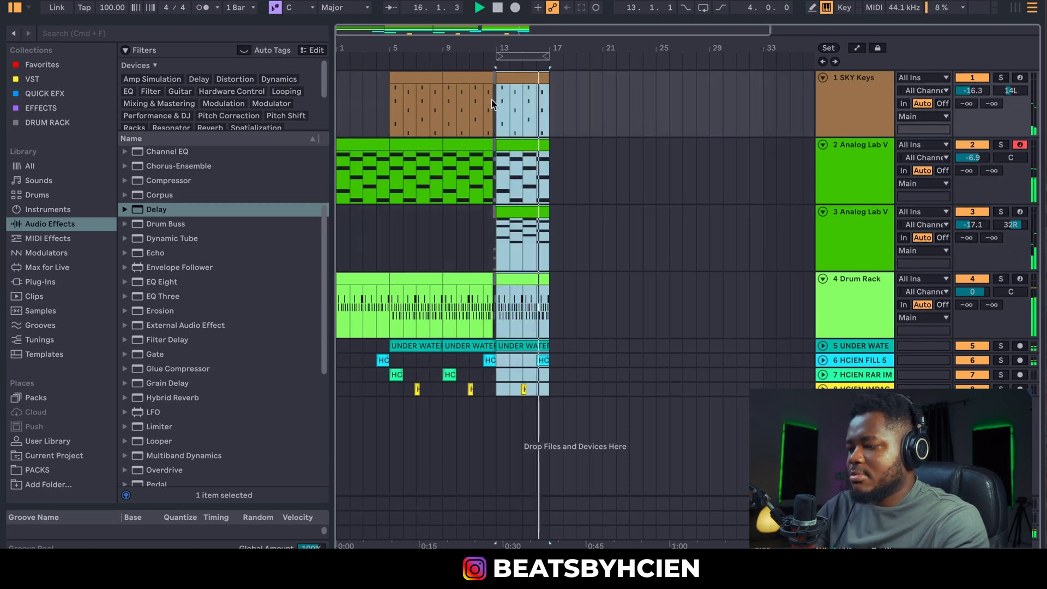
{"action": "key", "text": "super+d"}
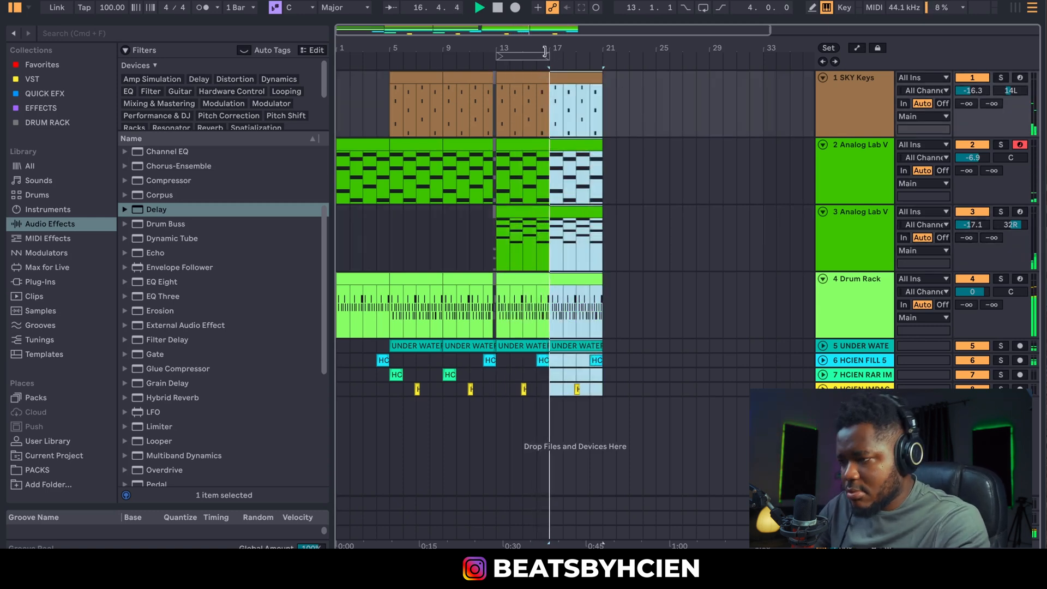
{"action": "left_click_drag", "start_coordinate": [544, 50], "coordinate": [599, 55]}
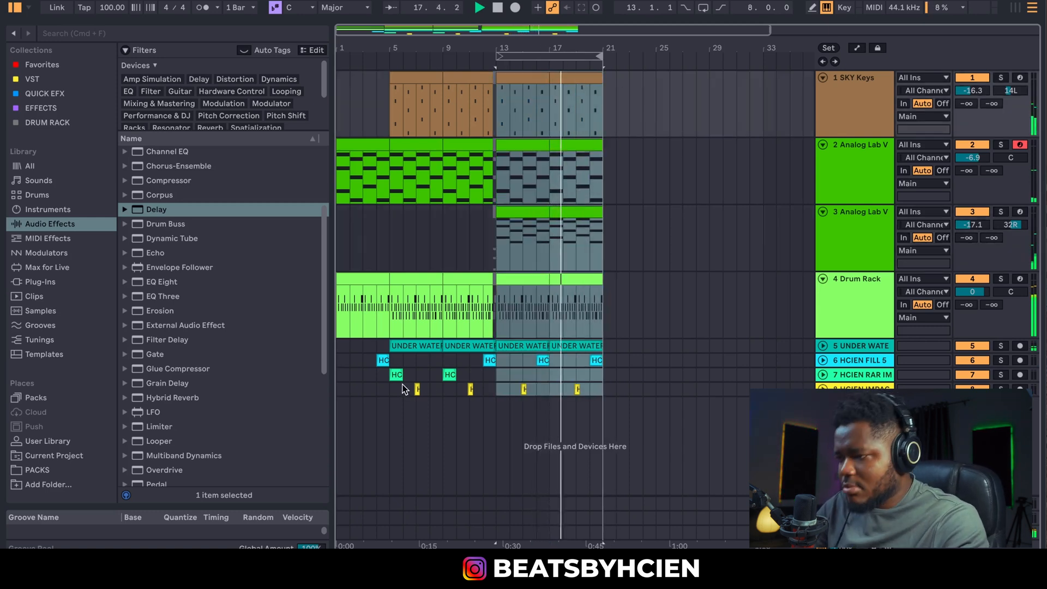
Copy the track 7 impact clip from bar 5 to bar 17 and deactivate the HCIEN fill clip at bar 16.
{"action": "left_click_drag", "start_coordinate": [397, 375], "coordinate": [568, 385]}
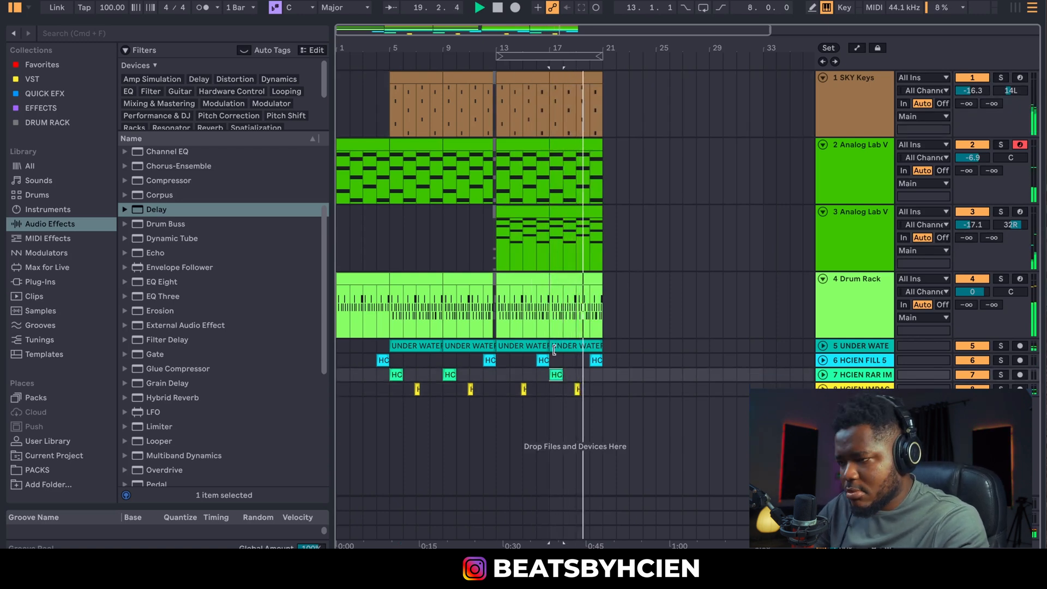
{"action": "left_click", "coordinate": [823, 361]}
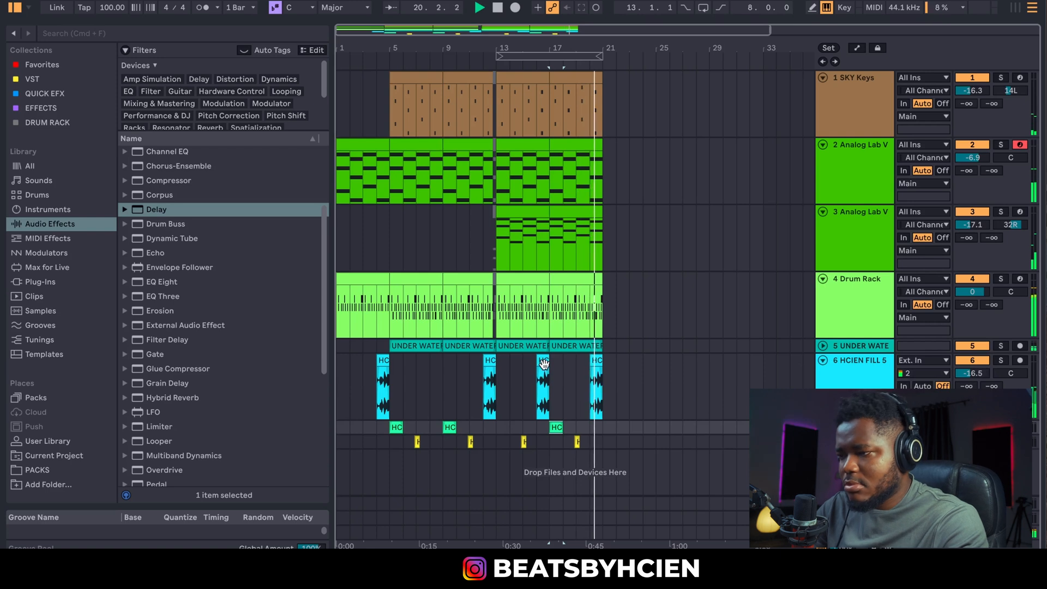
{"action": "key", "text": "0"}
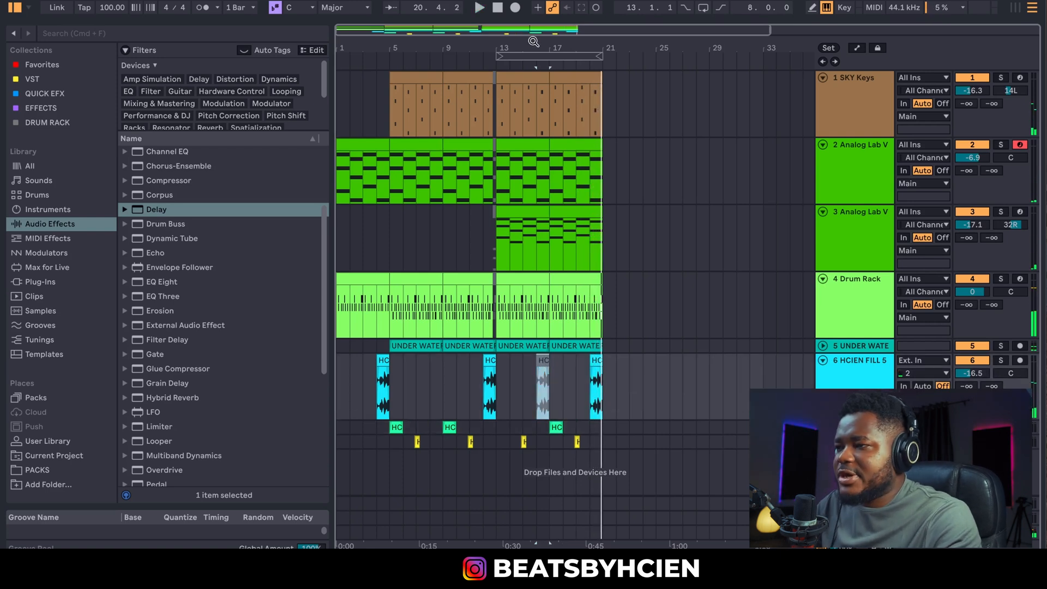
Extend the loop back to bar 1, turn looping on and play the arrangement from the start.
{"action": "left_click_drag", "start_coordinate": [499, 53], "coordinate": [339, 53]}
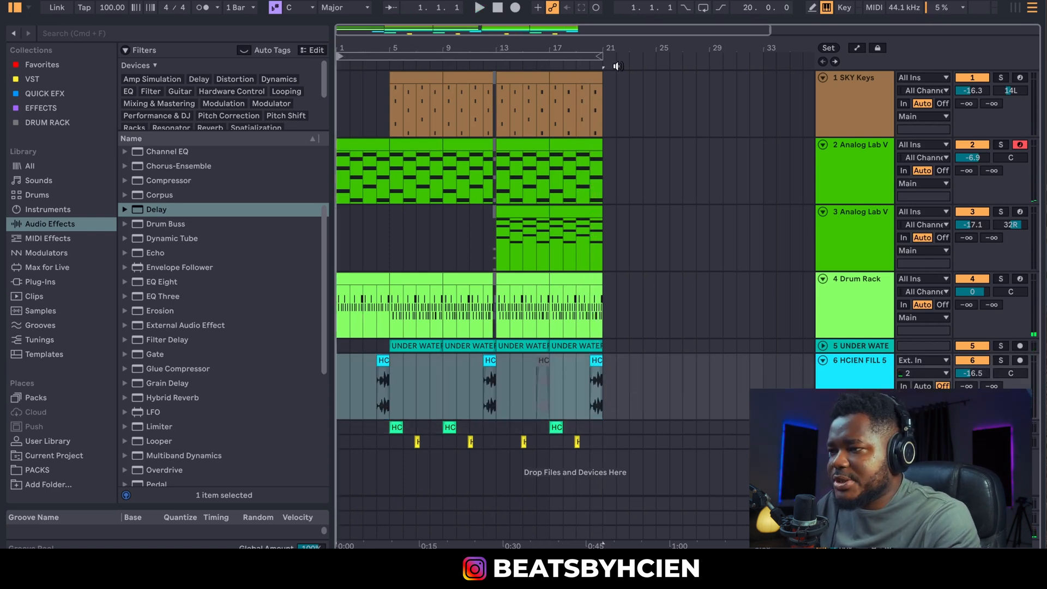
{"action": "left_click", "coordinate": [703, 7]}
{"action": "key", "text": "space"}
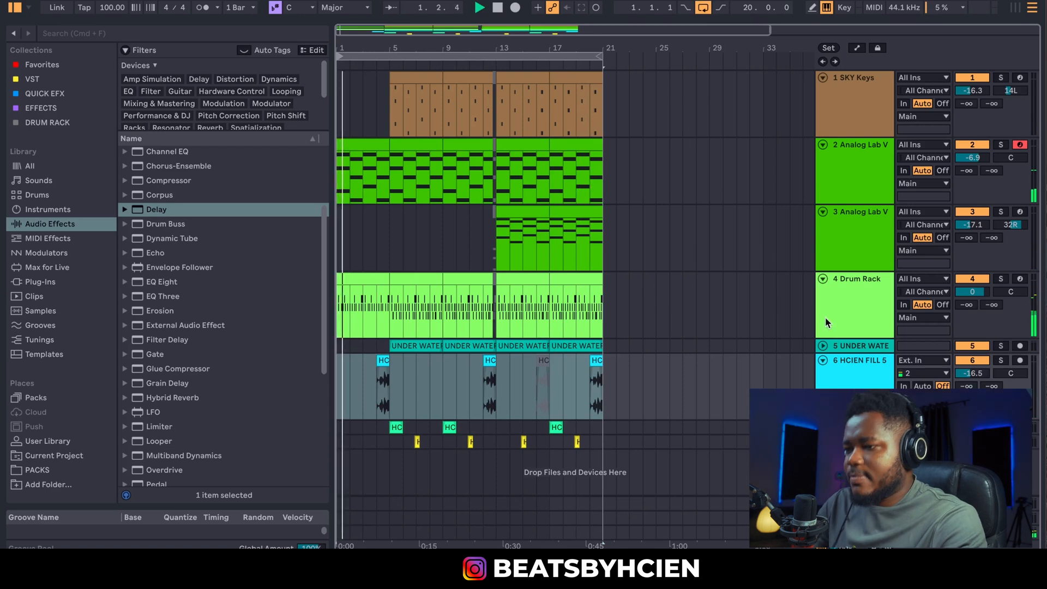
Collapse both Analog Lab V tracks, the Drum Rack track and the HCIEN fill track.
{"action": "left_click", "coordinate": [823, 144]}
{"action": "left_click", "coordinate": [822, 159]}
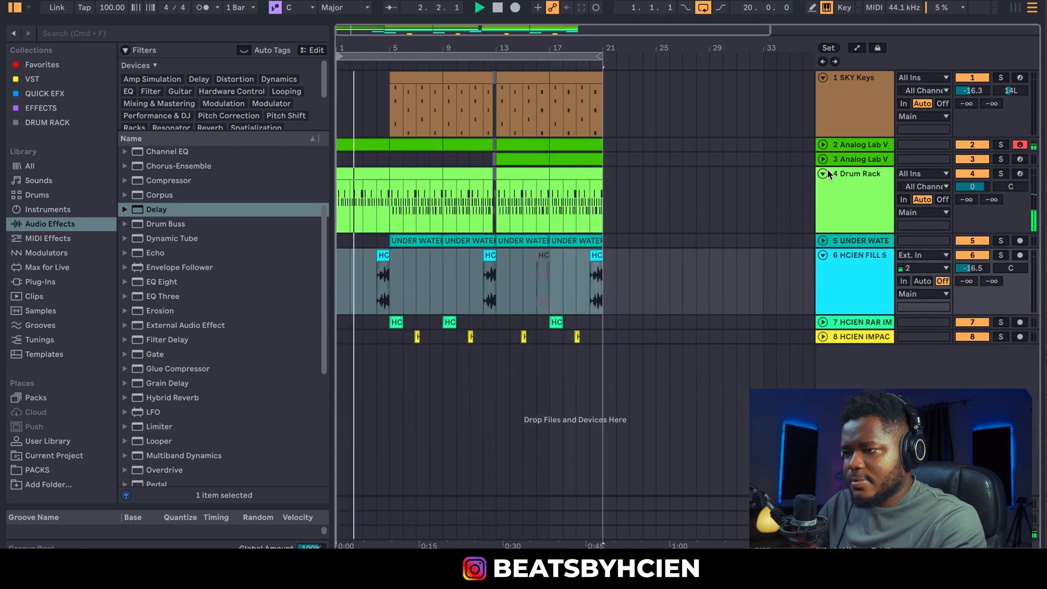
{"action": "left_click", "coordinate": [824, 174]}
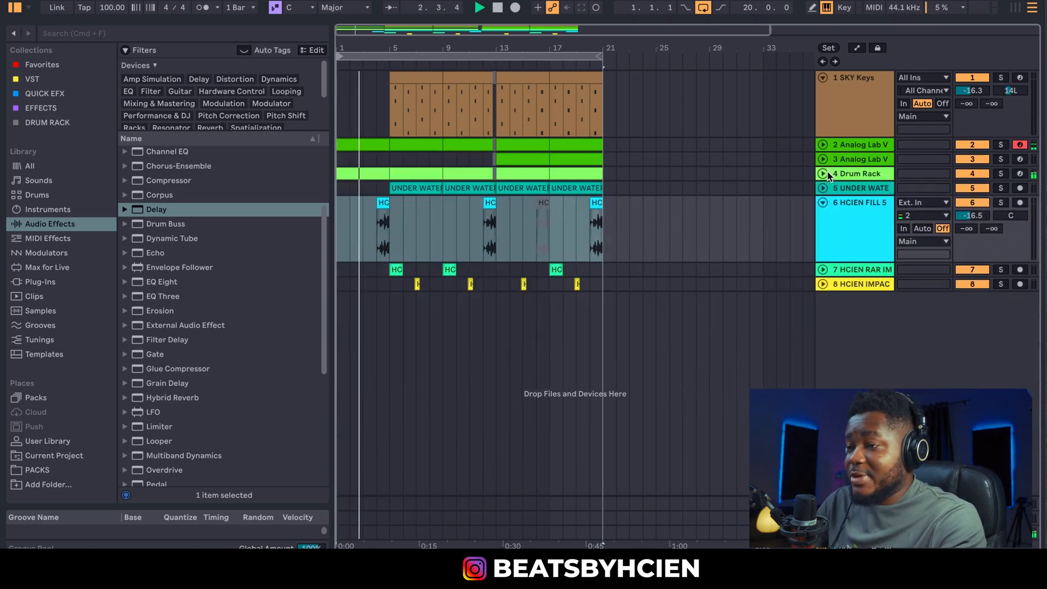
{"action": "left_click", "coordinate": [823, 202]}
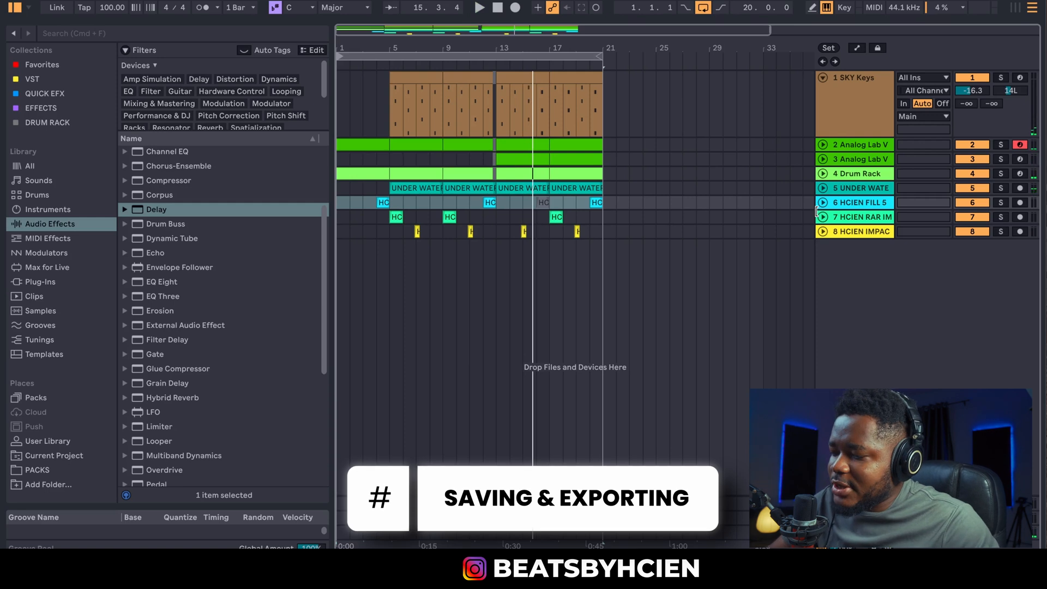
Save the Live Set as ABLETON FOR BEGINNERS in the 12 DECEMBER folder under 2024.
{"action": "key", "text": "super+s"}
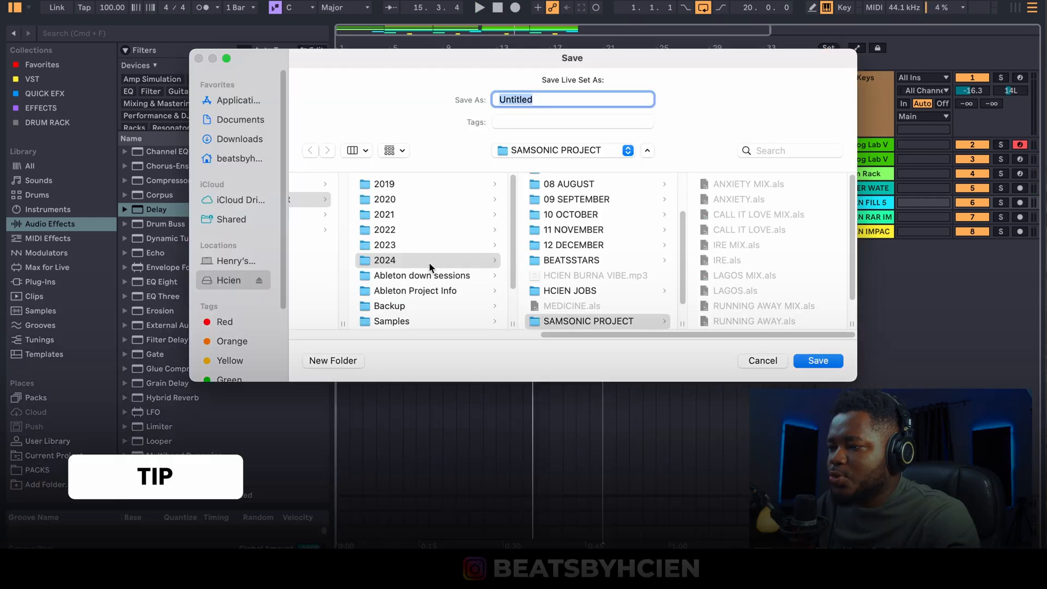
{"action": "left_click", "coordinate": [429, 261]}
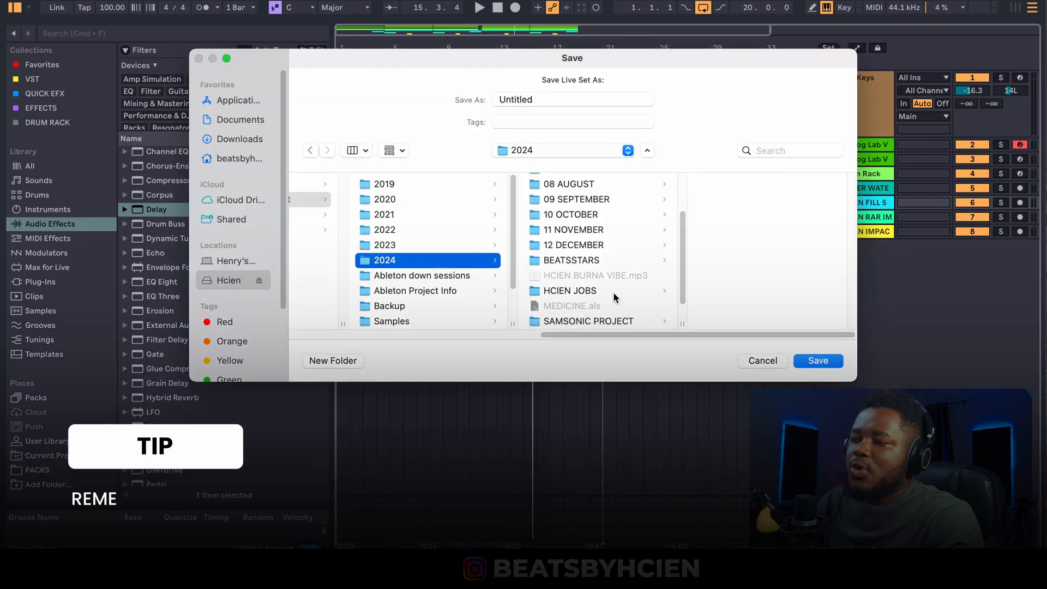
{"action": "left_click", "coordinate": [600, 247]}
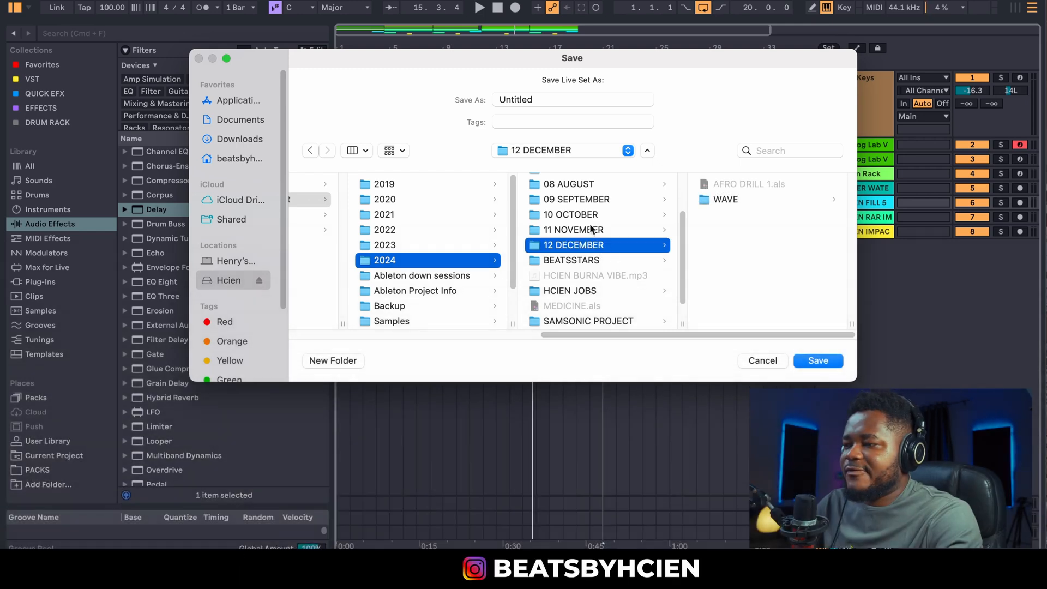
{"action": "left_click", "coordinate": [607, 230]}
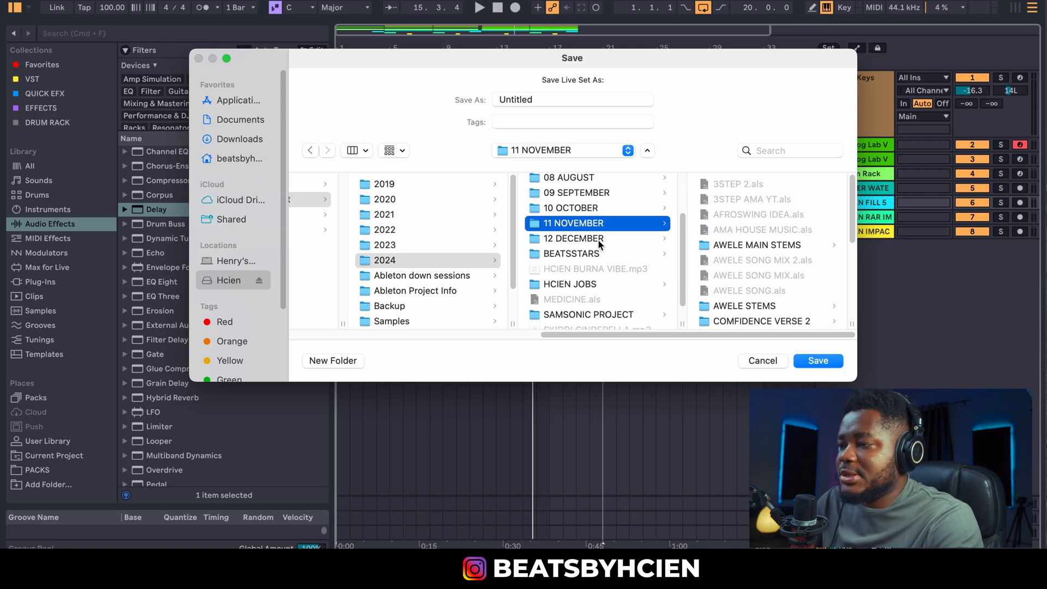
{"action": "left_click", "coordinate": [599, 240]}
{"action": "left_click", "coordinate": [549, 98]}
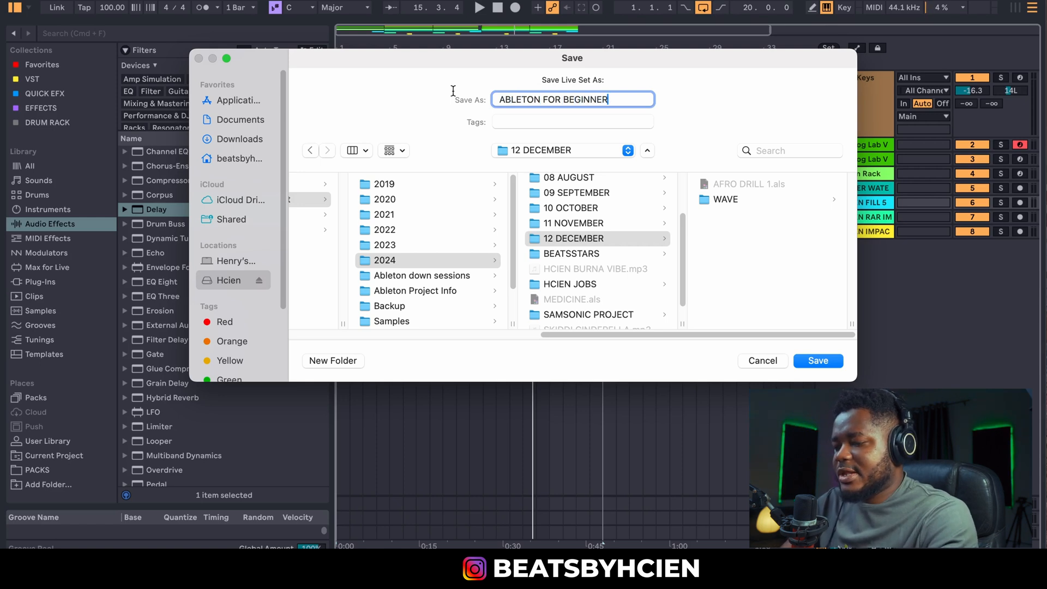
{"action": "left_click", "coordinate": [833, 358]}
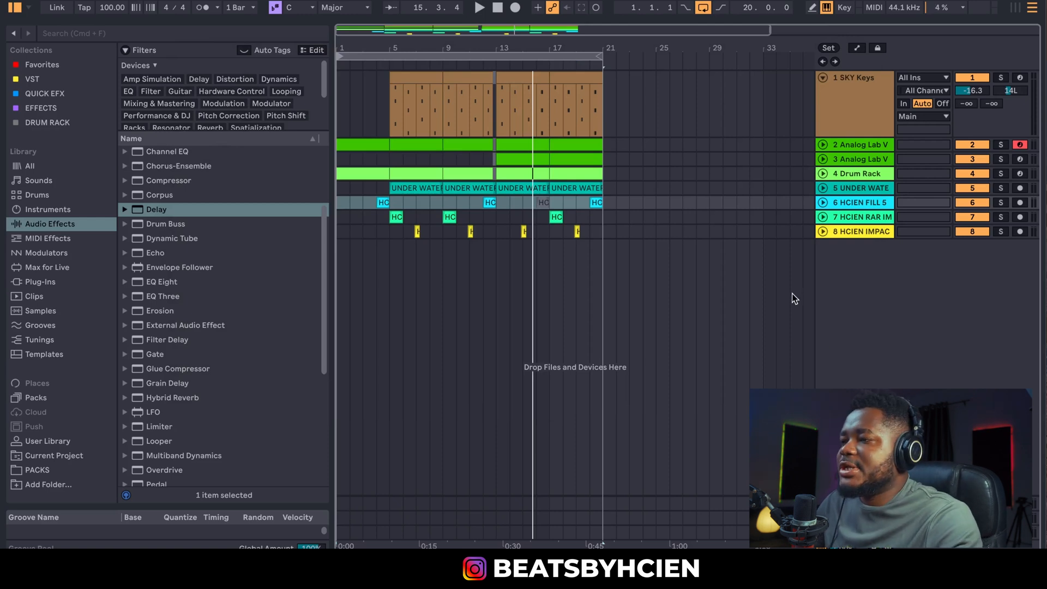
Toggle the arrangement loop off and back on.
{"action": "left_click", "coordinate": [705, 11]}
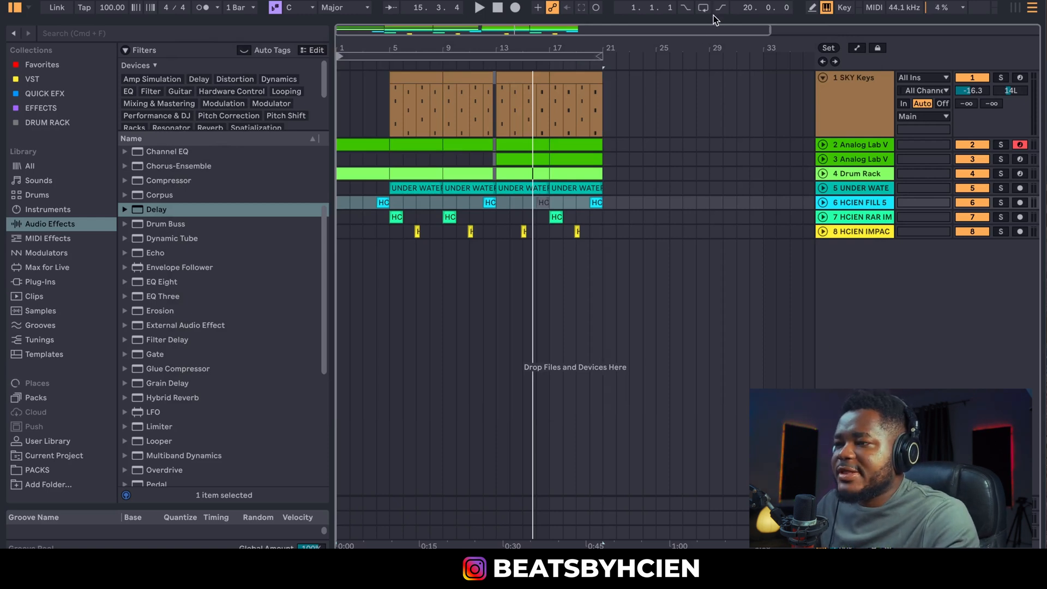
{"action": "left_click", "coordinate": [706, 9]}
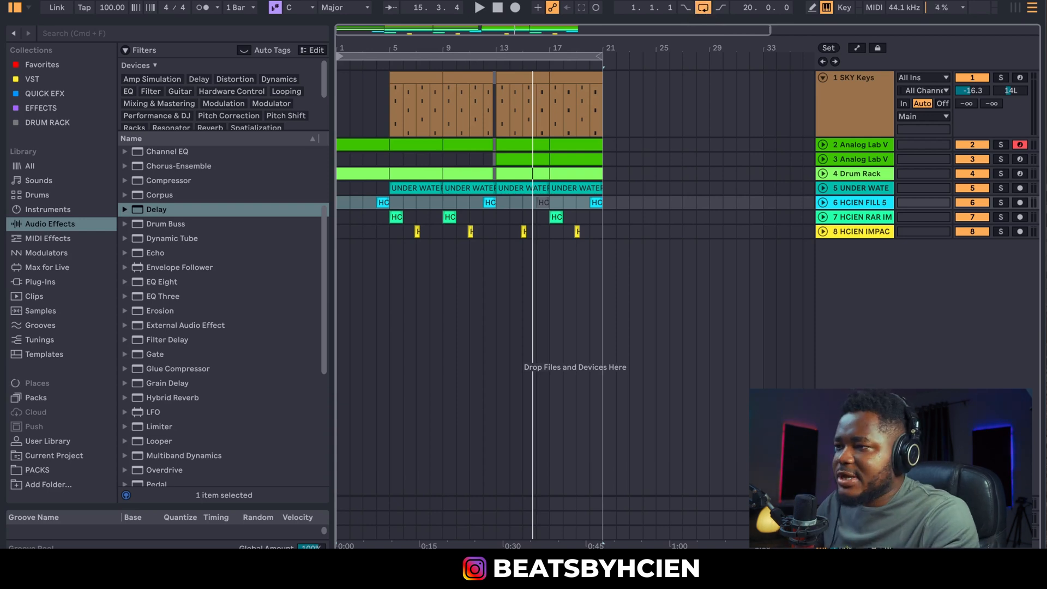
Select the full 20-bar loop range, collapse the SKY Keys track and open the audio export settings.
{"action": "left_click", "coordinate": [608, 76]}
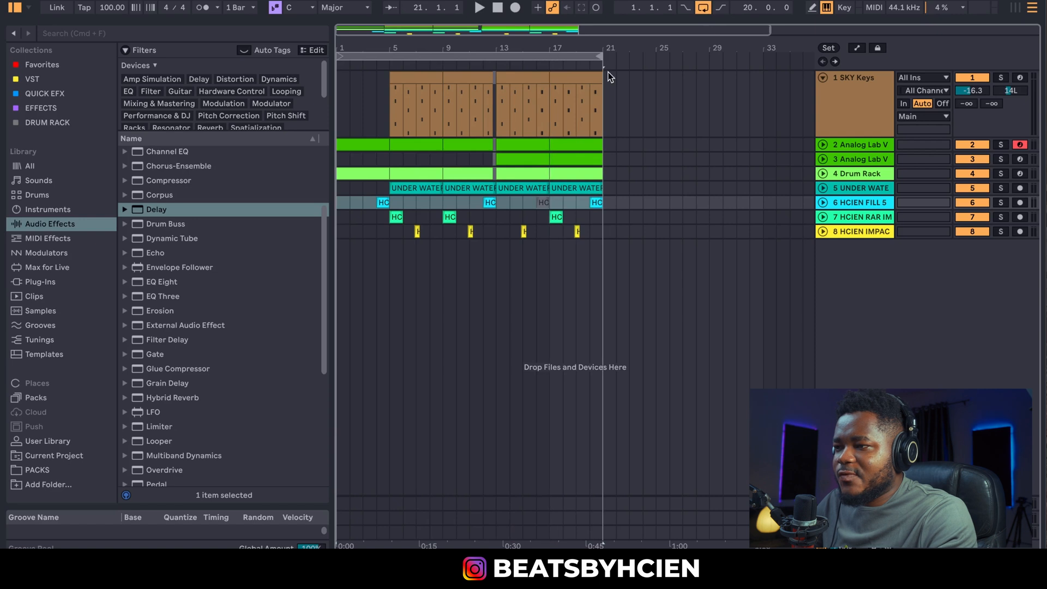
{"action": "left_click", "coordinate": [571, 57]}
{"action": "left_click", "coordinate": [822, 79]}
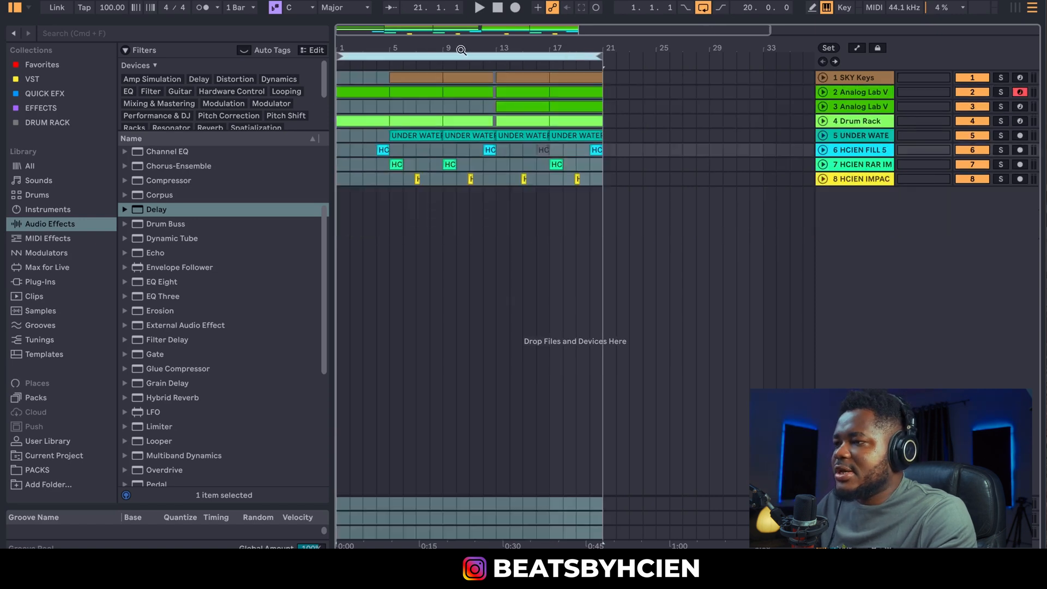
{"action": "left_click", "coordinate": [73, 1]}
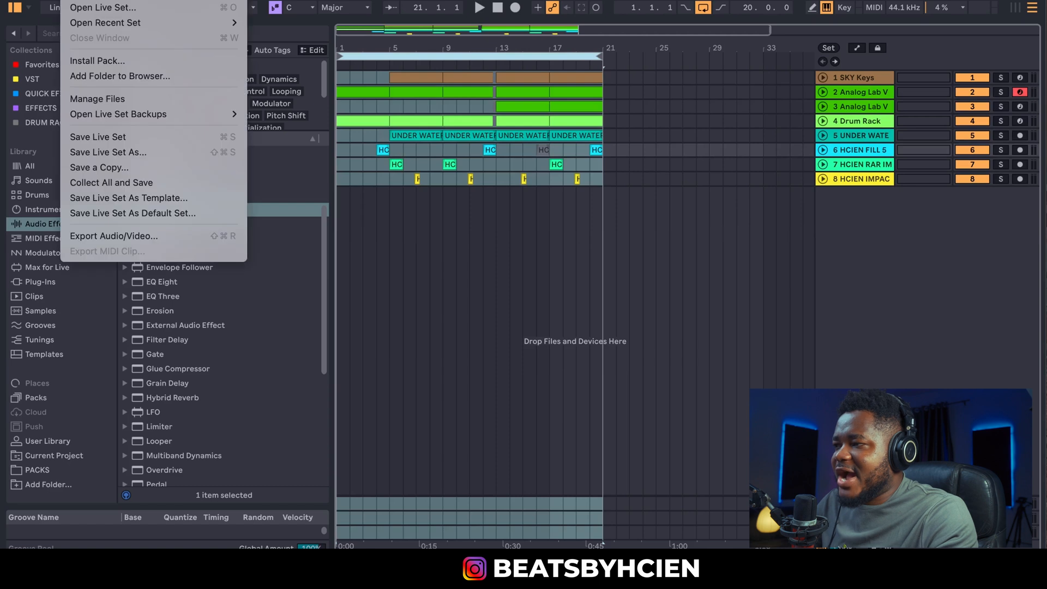
{"action": "left_click", "coordinate": [106, 236]}
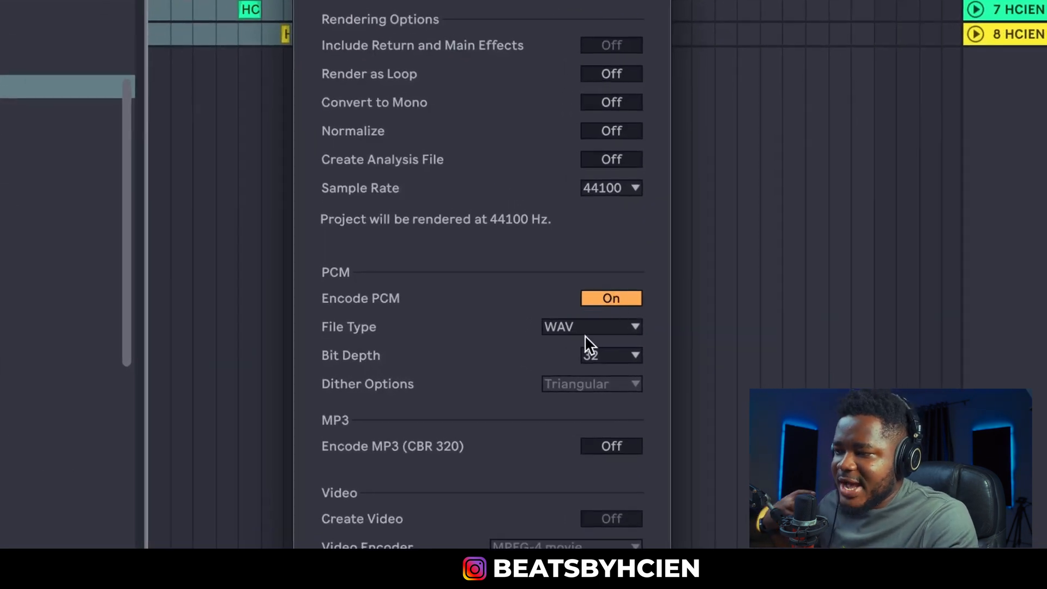
Try MP3 encoding in place of PCM, ending with PCM encoding on and MP3 off.
{"action": "left_click", "coordinate": [604, 295]}
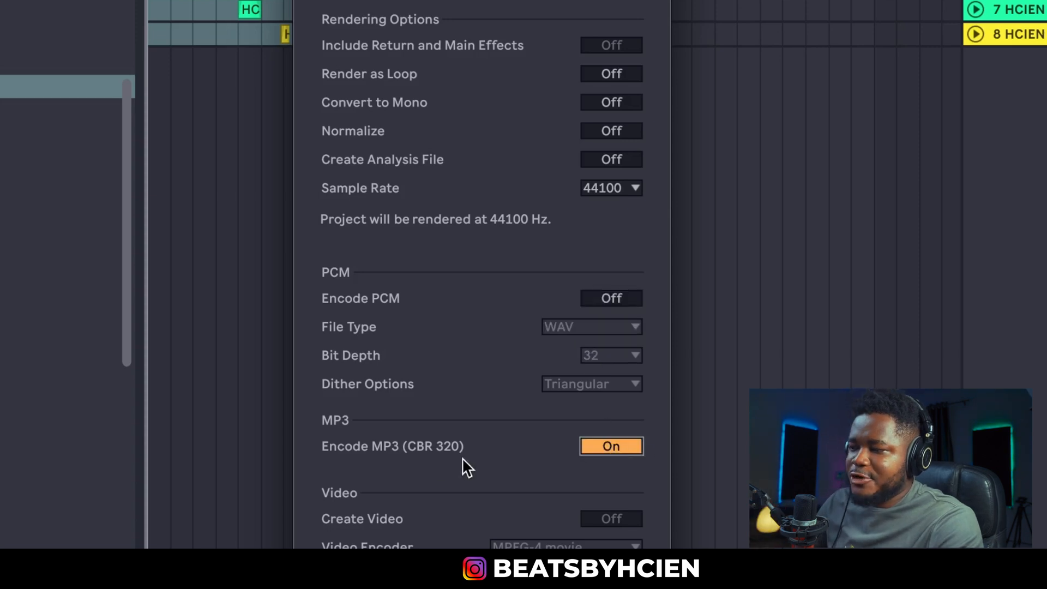
{"action": "left_click", "coordinate": [626, 300]}
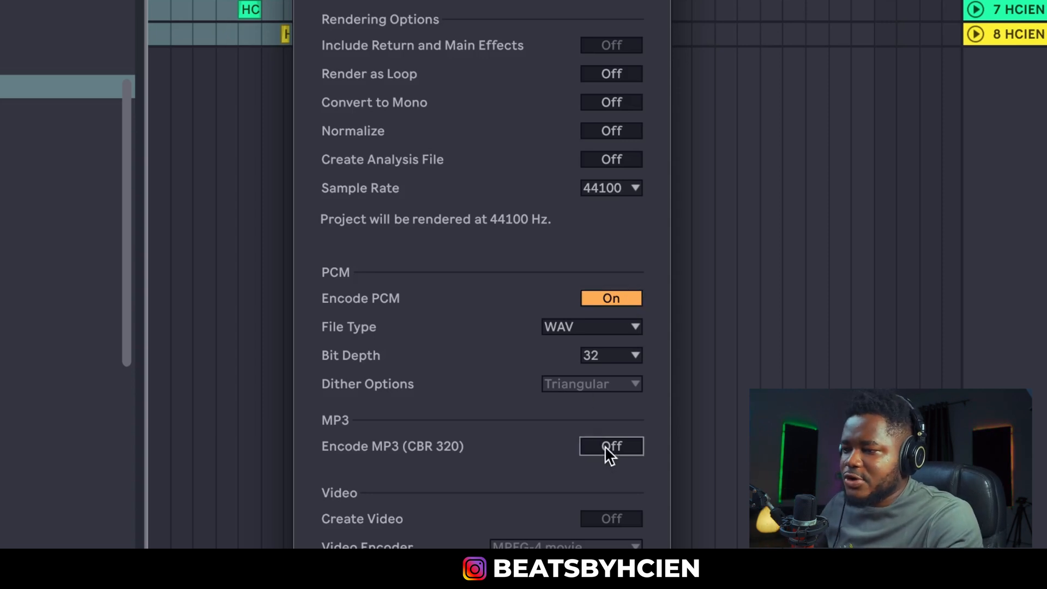
{"action": "left_click", "coordinate": [605, 447]}
{"action": "left_click", "coordinate": [614, 300]}
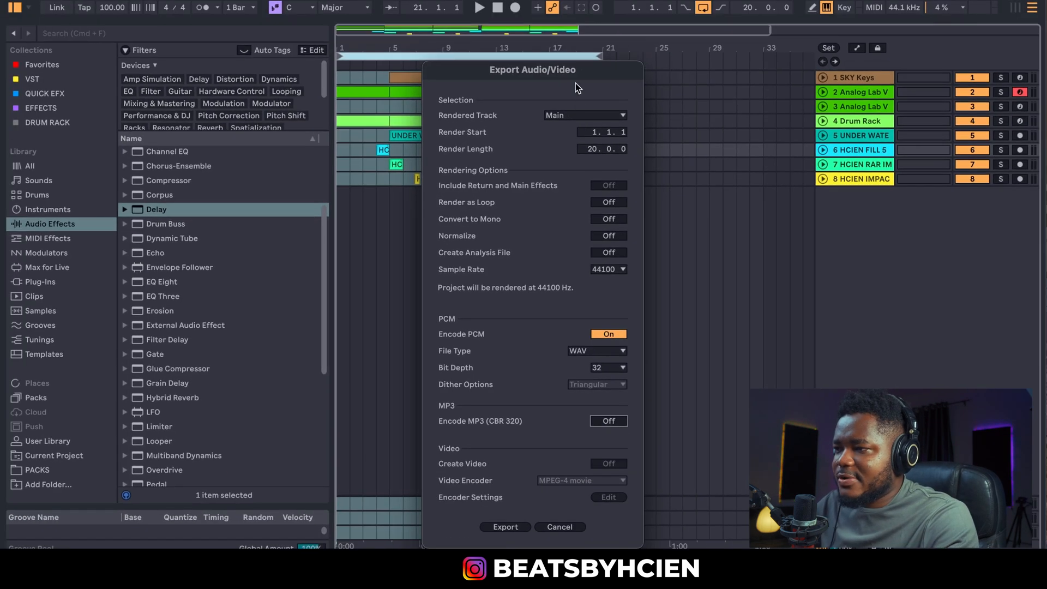
Export the Main output as a 32-bit WAV named ABLETON FOR BEGINNERS into the WAVE folder.
{"action": "left_click_drag", "start_coordinate": [574, 83], "coordinate": [599, 48]}
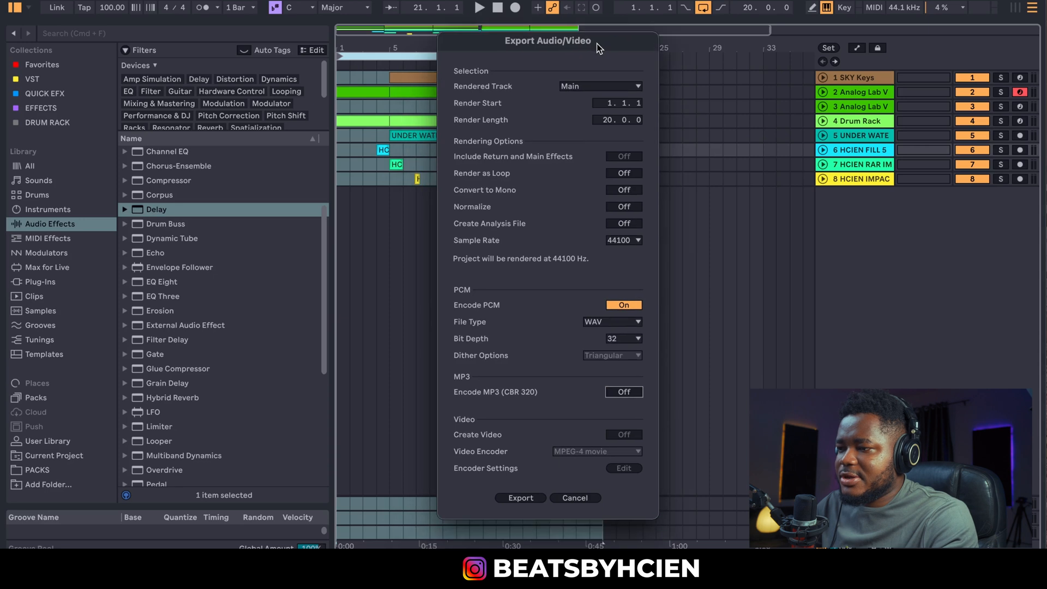
{"action": "left_click", "coordinate": [524, 497]}
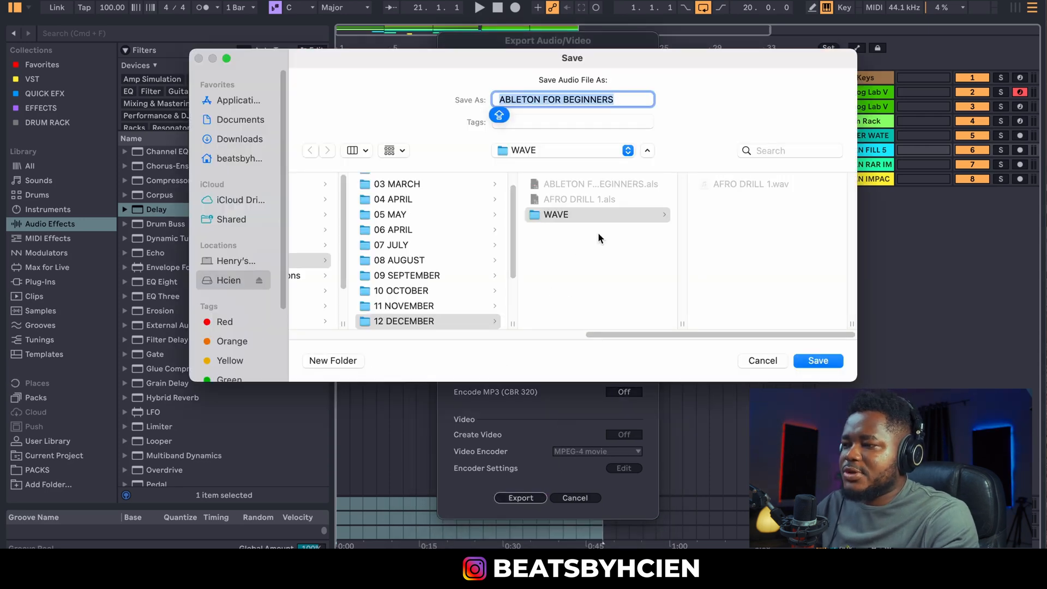
{"action": "left_click", "coordinate": [619, 214]}
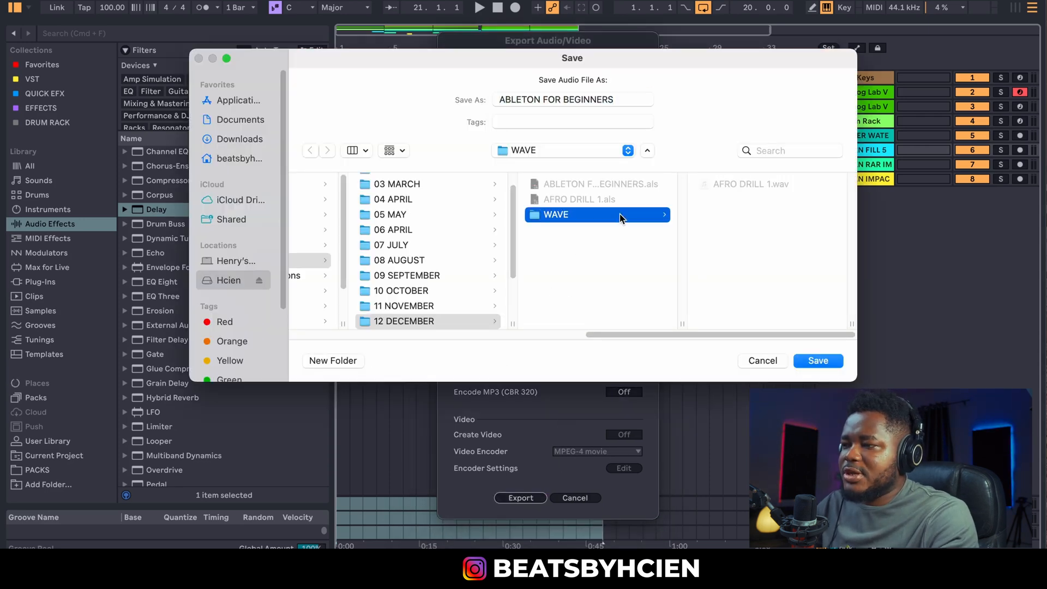
{"action": "left_click", "coordinate": [819, 361]}
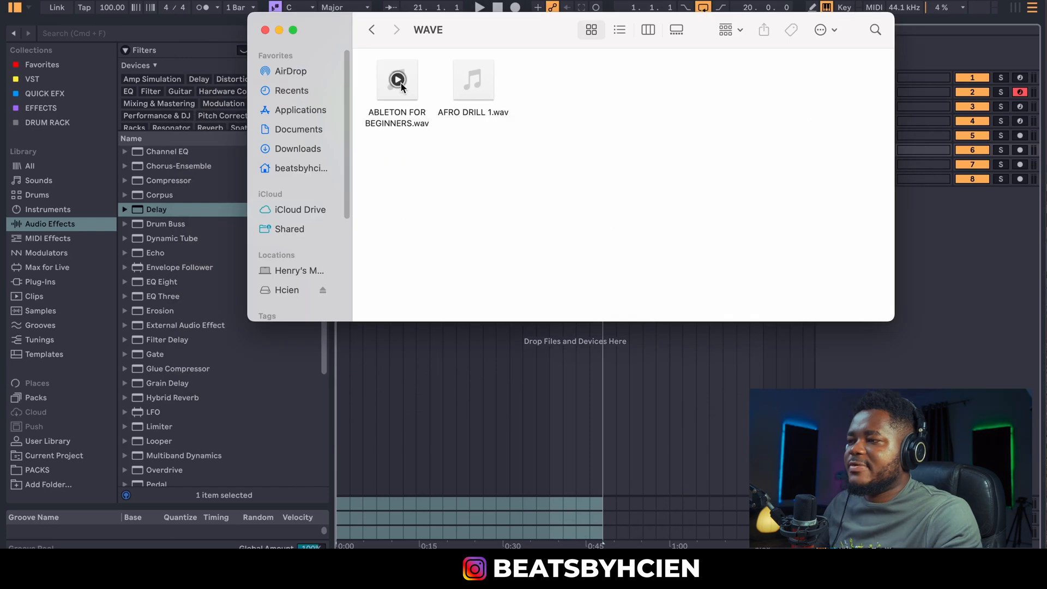
Check the exported ABLETON FOR BEGINNERS.wav in the WAVE folder and dismiss the Finder window.
{"action": "left_click", "coordinate": [401, 83]}
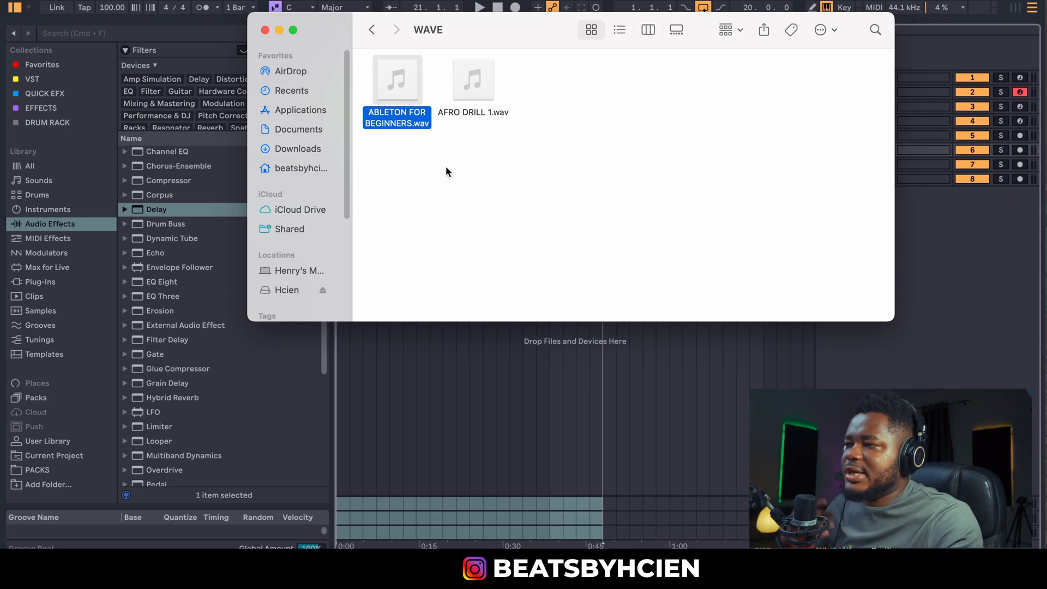
{"action": "left_click", "coordinate": [278, 31]}
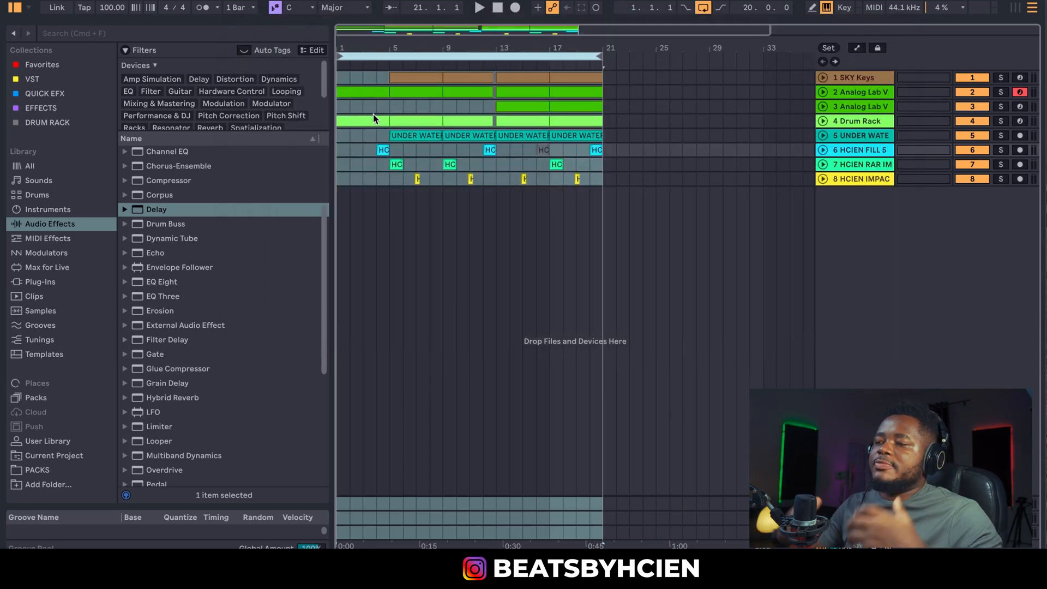